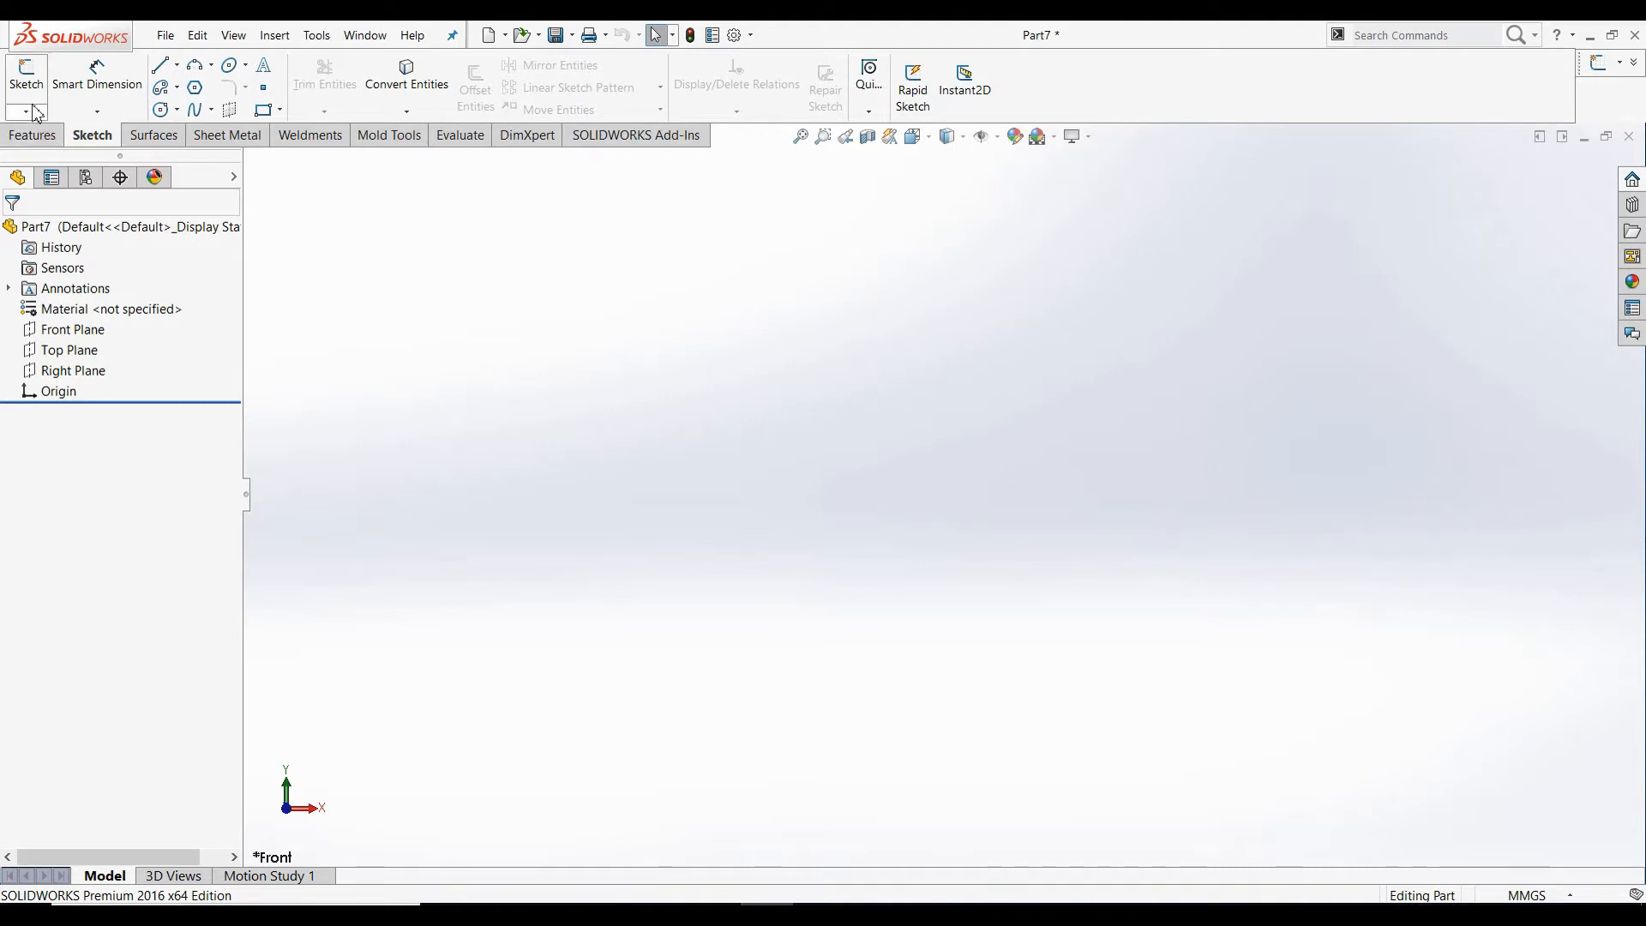
# - Start a sketch on the Top Plane and draw a corner rectangle about 32 by 25 mm from the origin
pyautogui.click(26, 73)
pyautogui.click(941, 498)
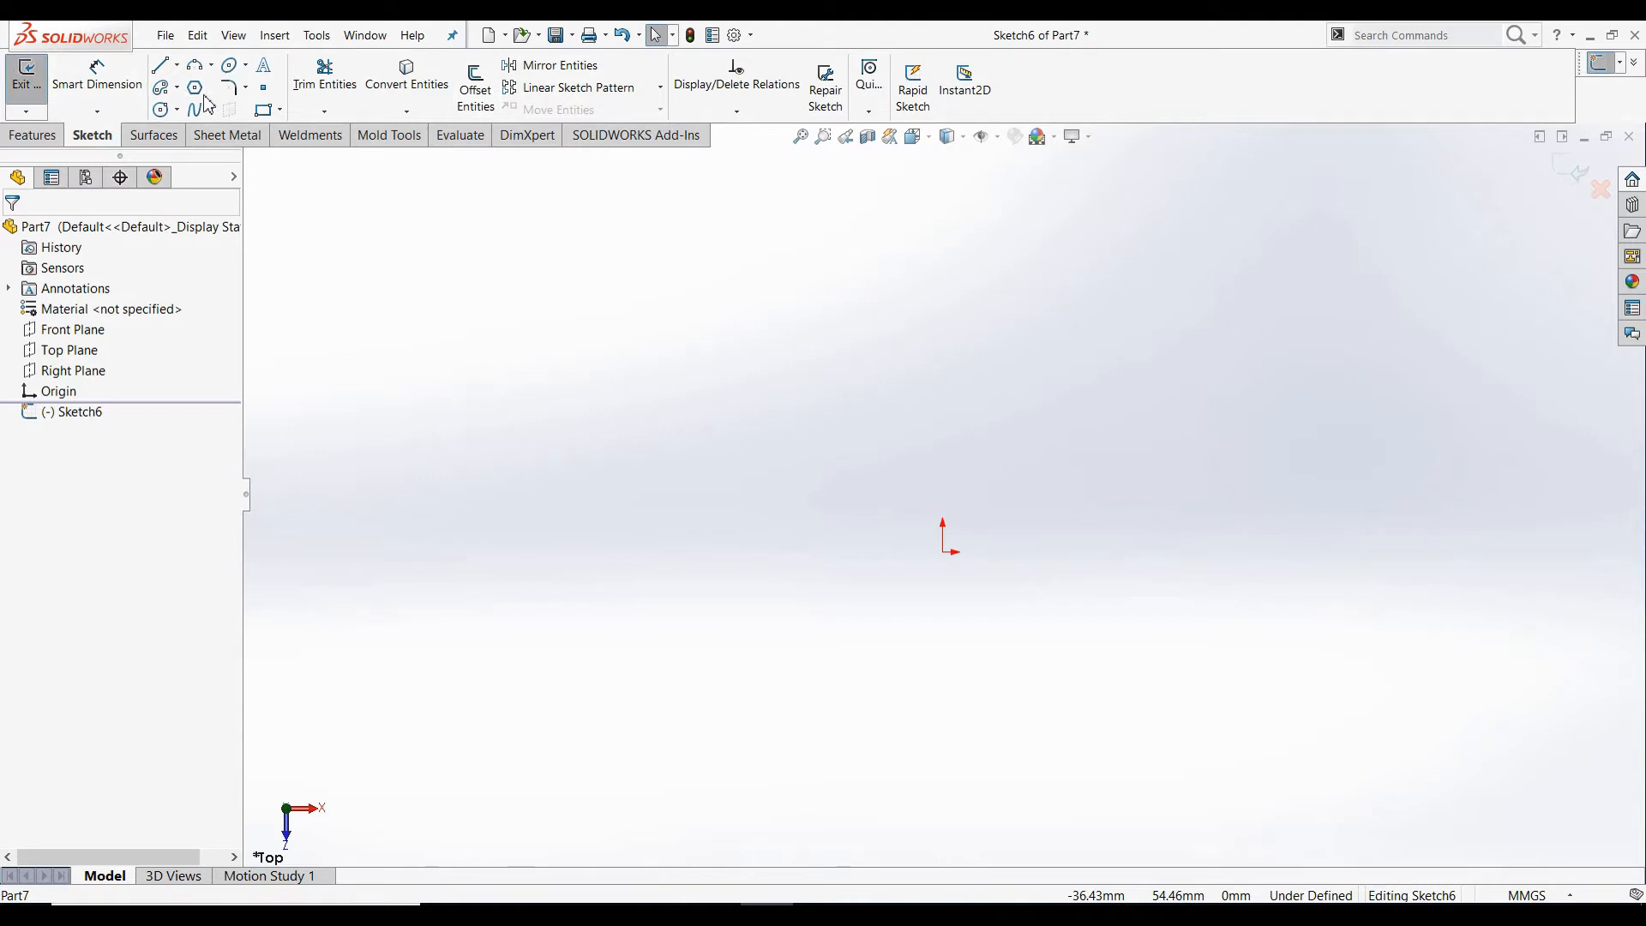
pyautogui.click(263, 110)
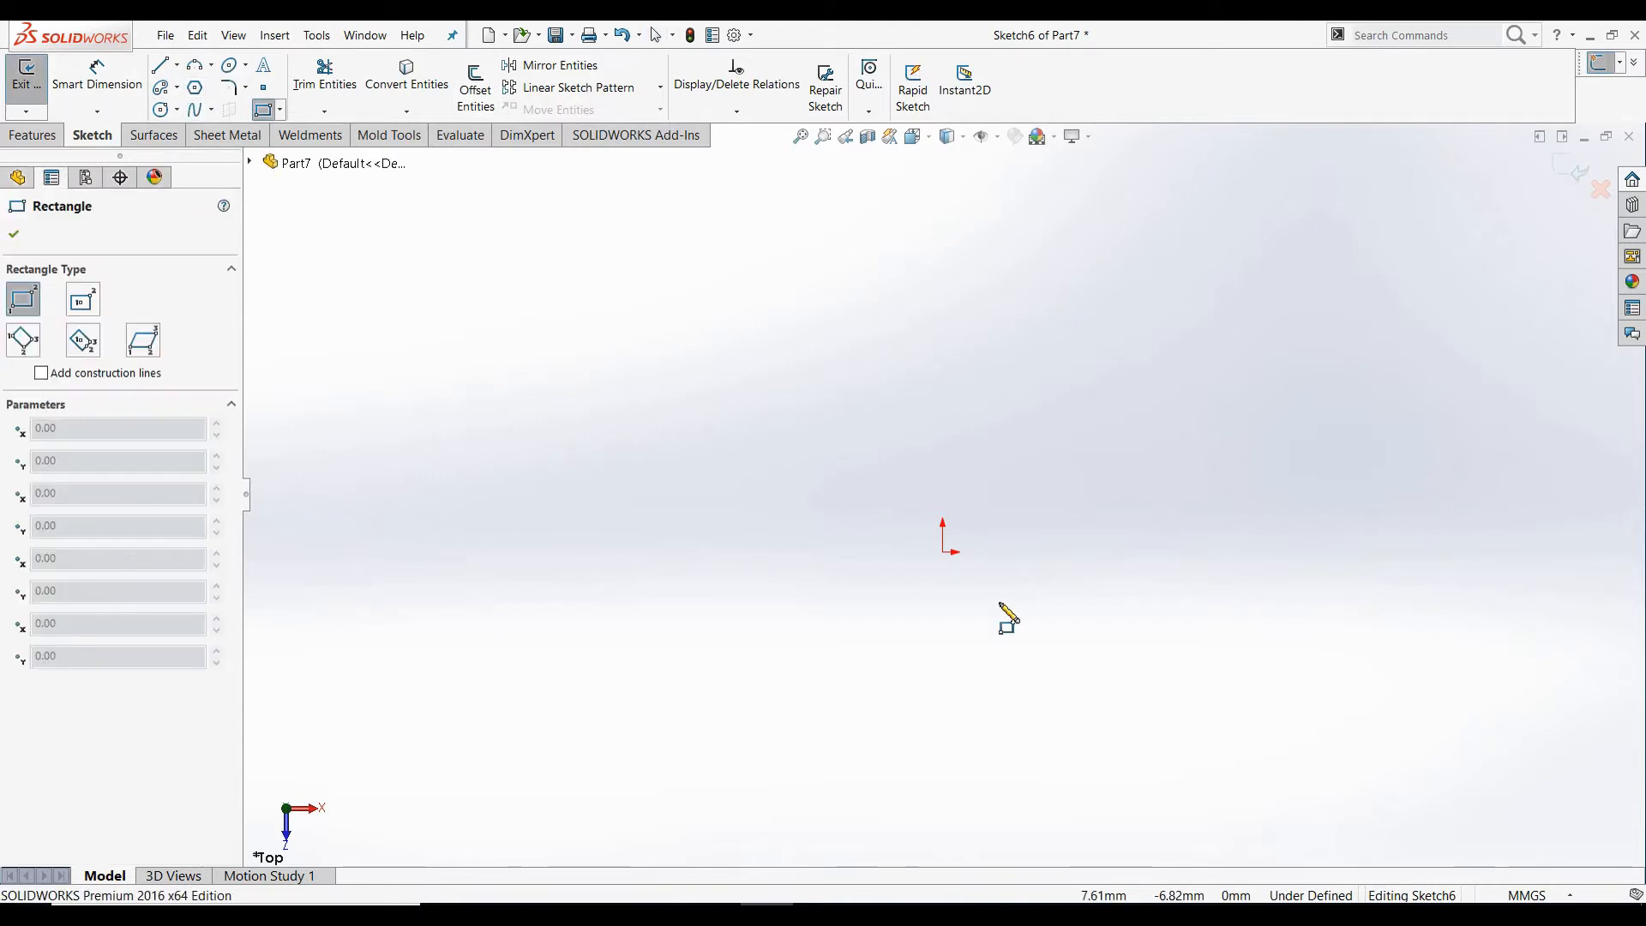
pyautogui.moveTo(944, 553); pyautogui.dragTo(1177, 733)
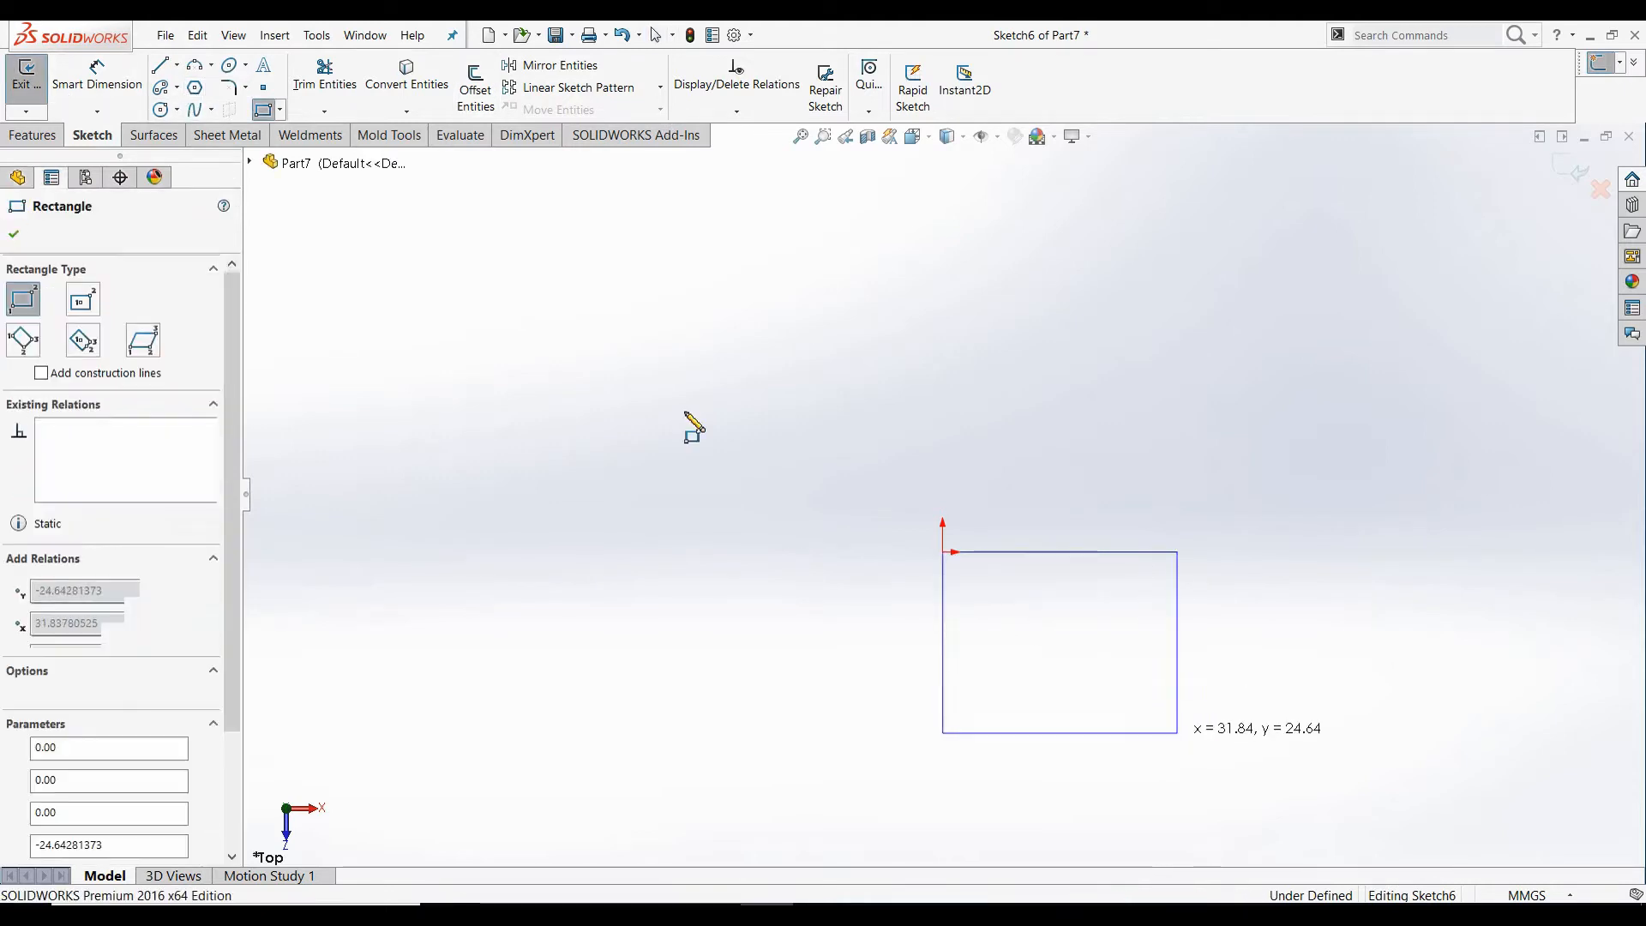
pyautogui.rightClick(464, 263)
pyautogui.click(550, 277)
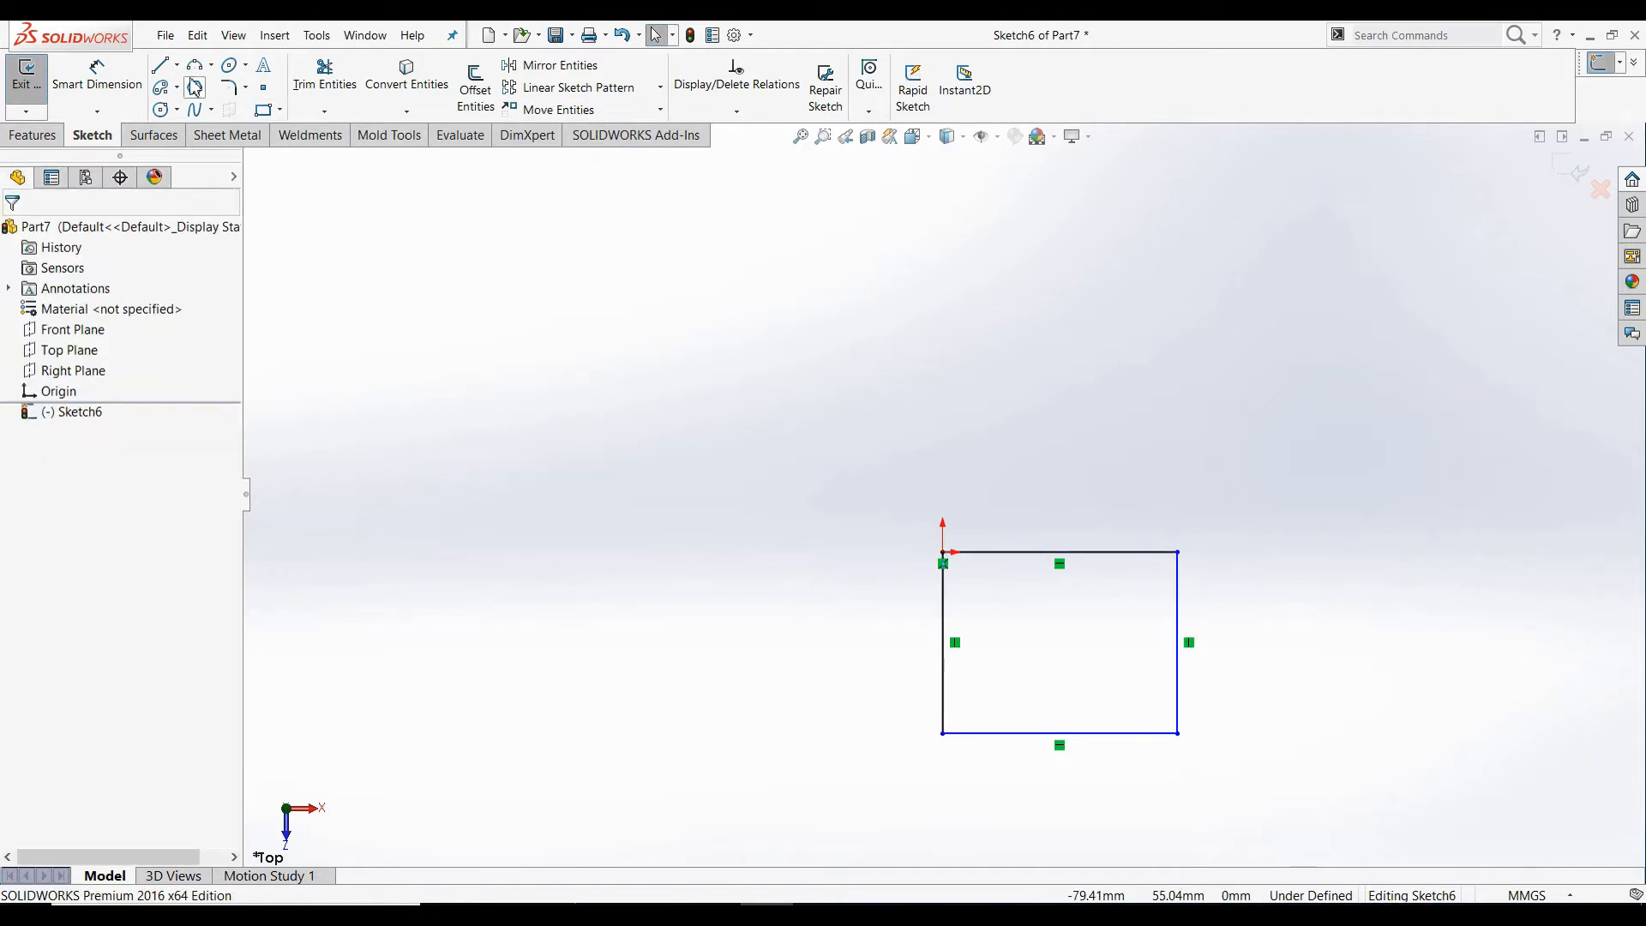
# - Draw a circle with a radius of about 13.5 mm above and to the left of the rectangle
pyautogui.click(162, 110)
pyautogui.click(639, 336)
pyautogui.click(701, 419)
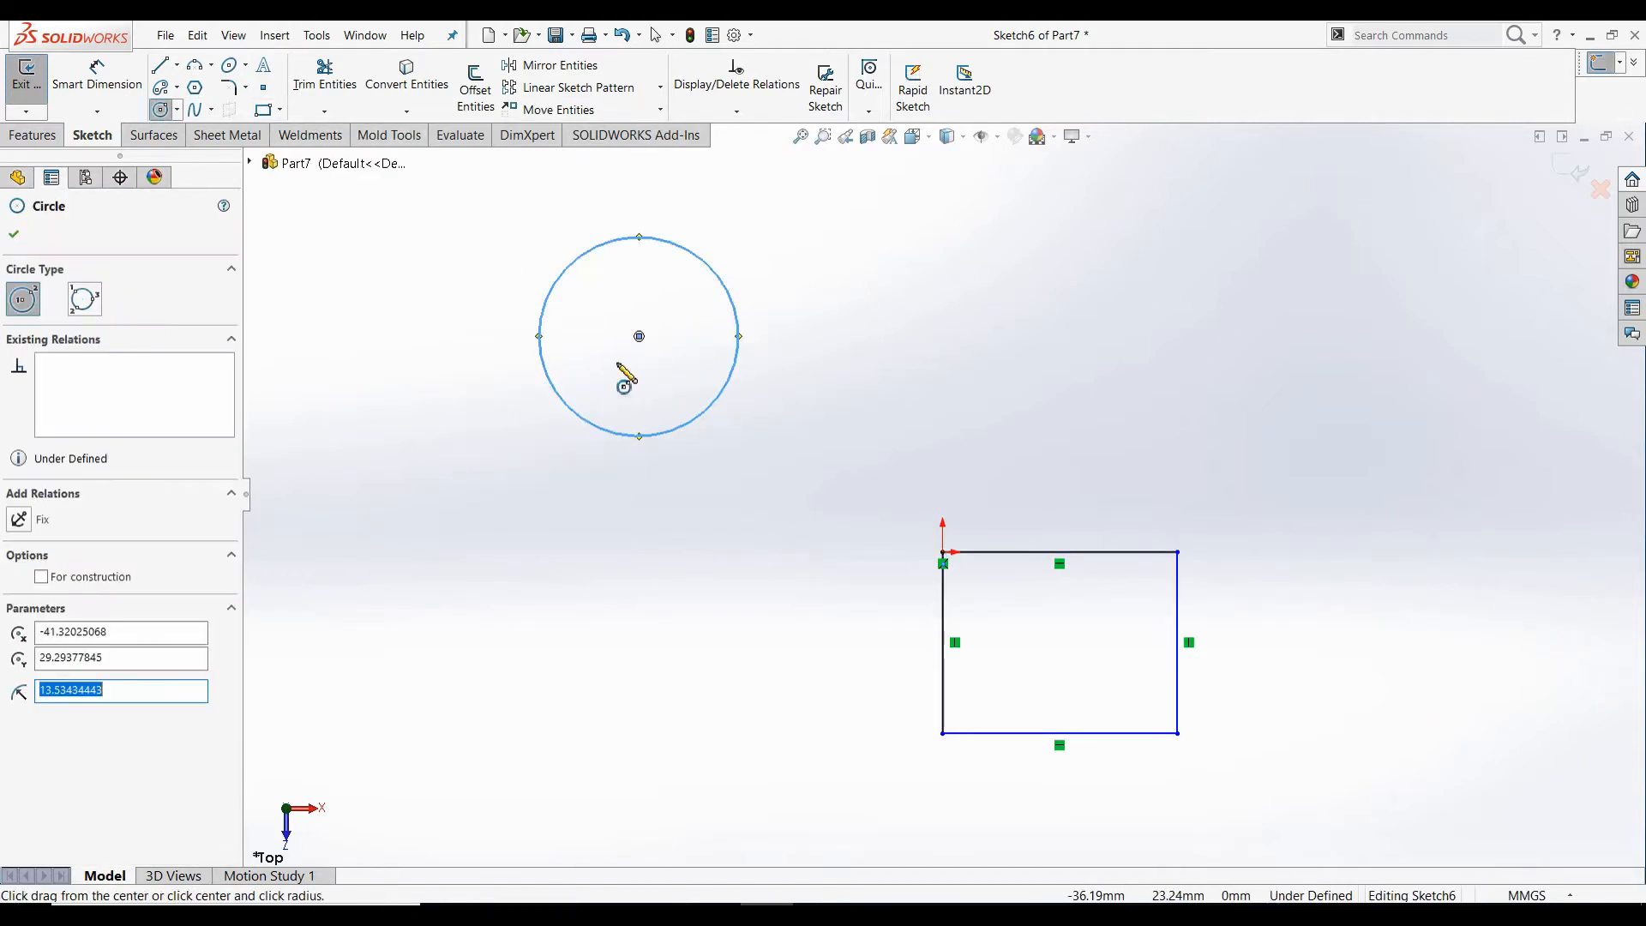
pyautogui.click(660, 110)
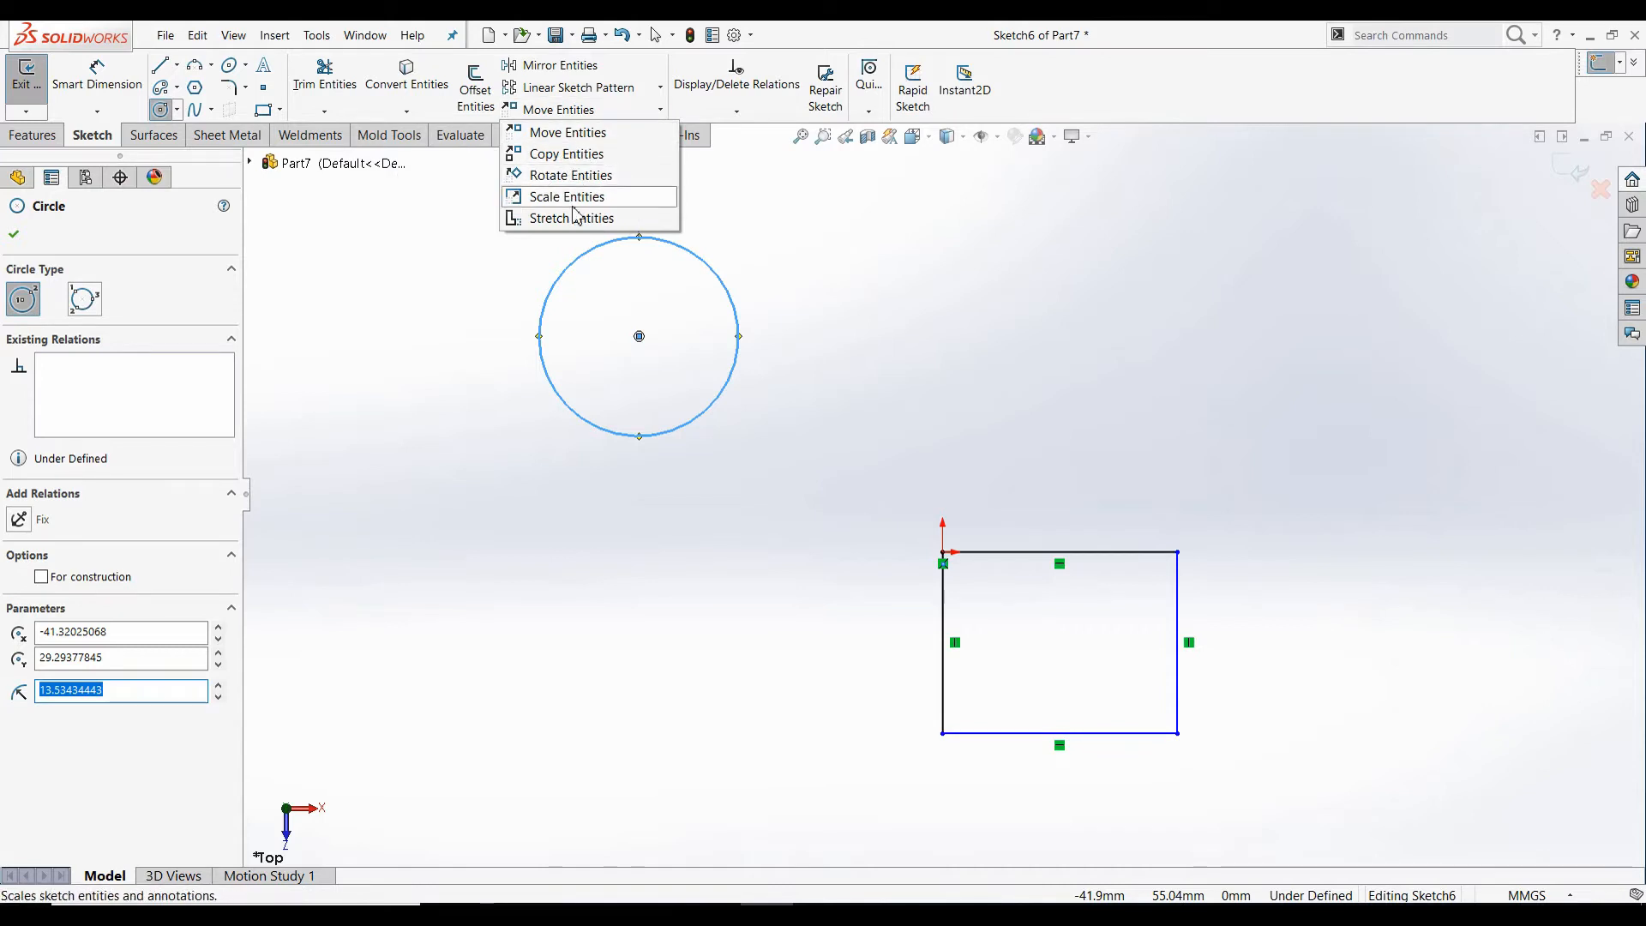
pyautogui.click(16, 240)
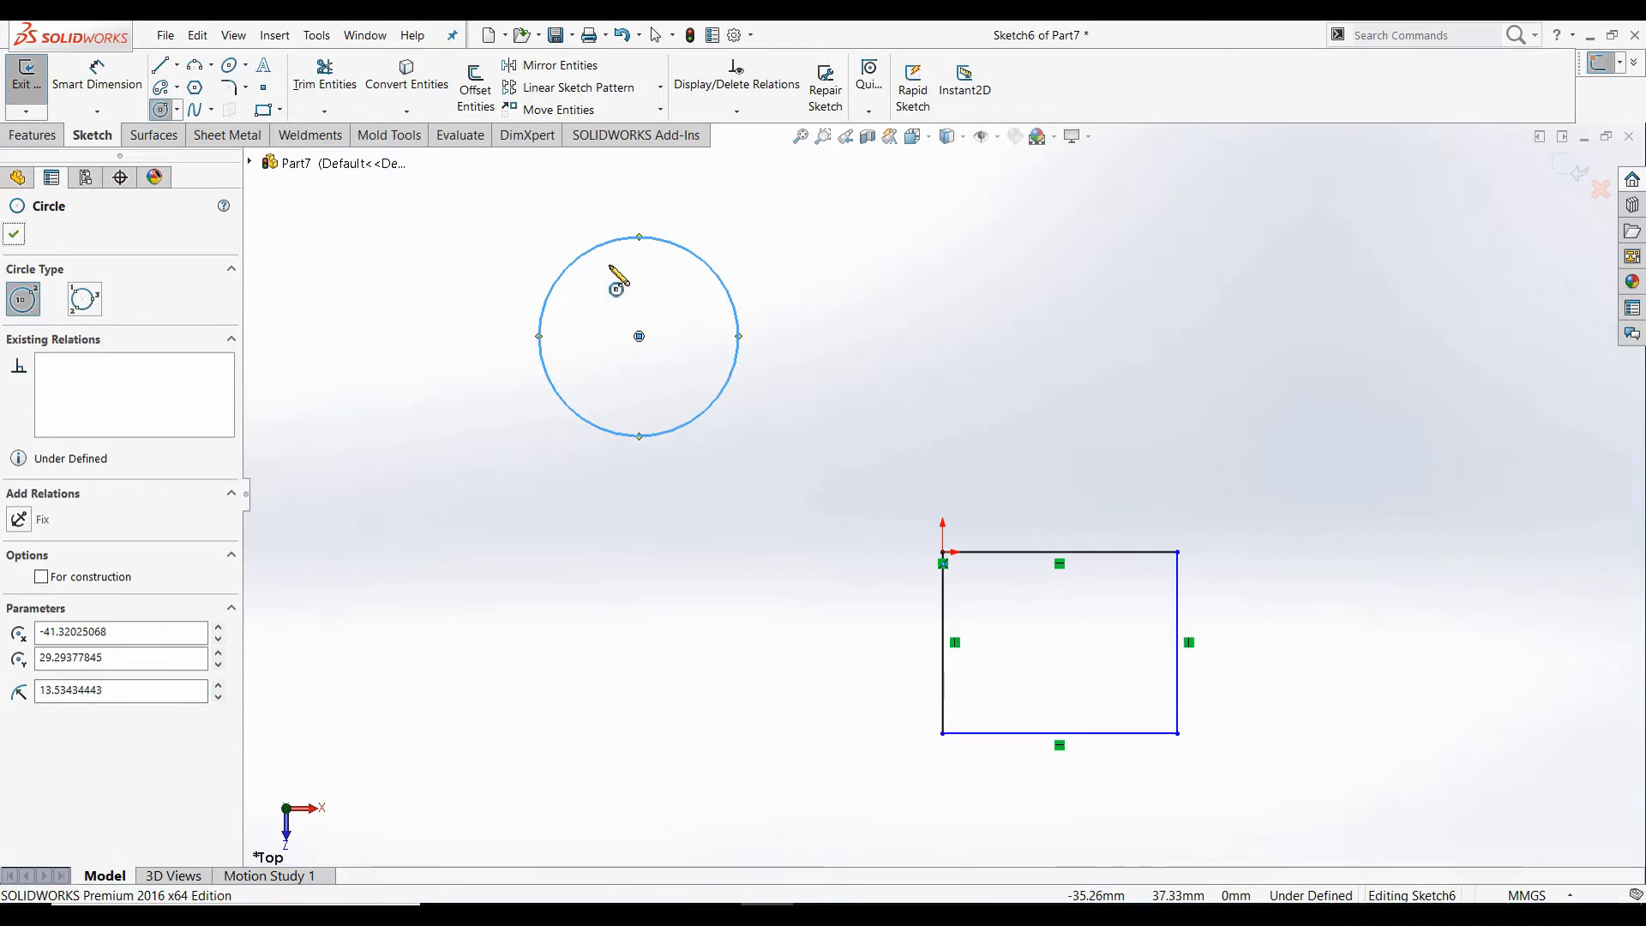
pyautogui.click(19, 240)
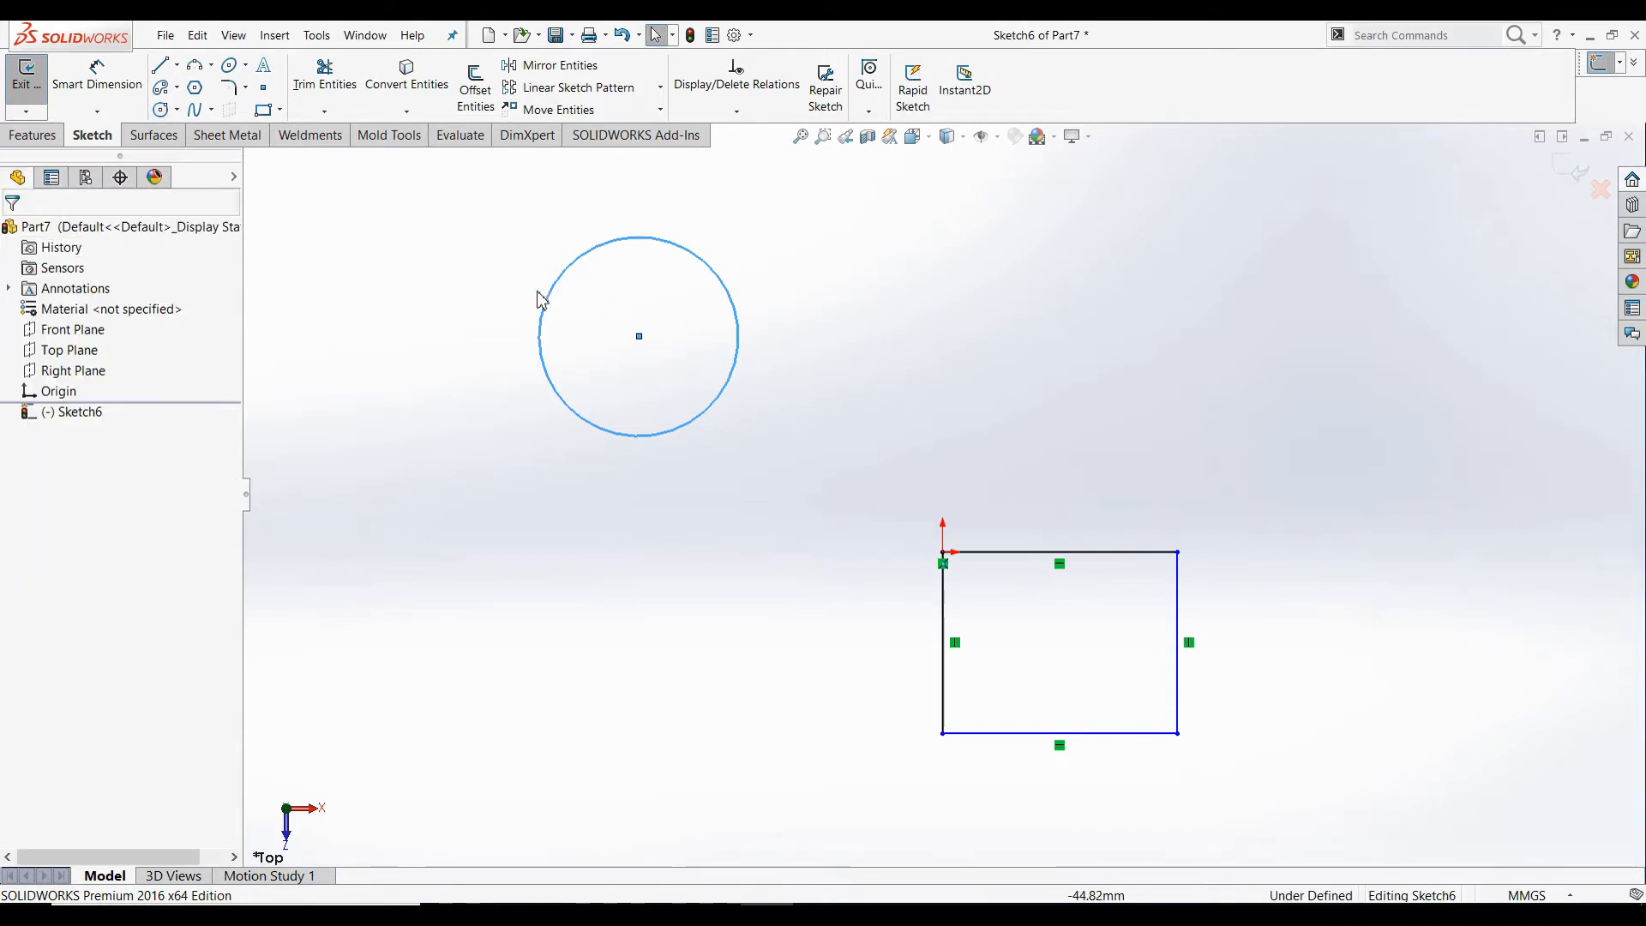
# - Move the circle with Keep relations enabled, using From/To from the rectangle's upper-right corner to a point to its right
pyautogui.click(660, 110)
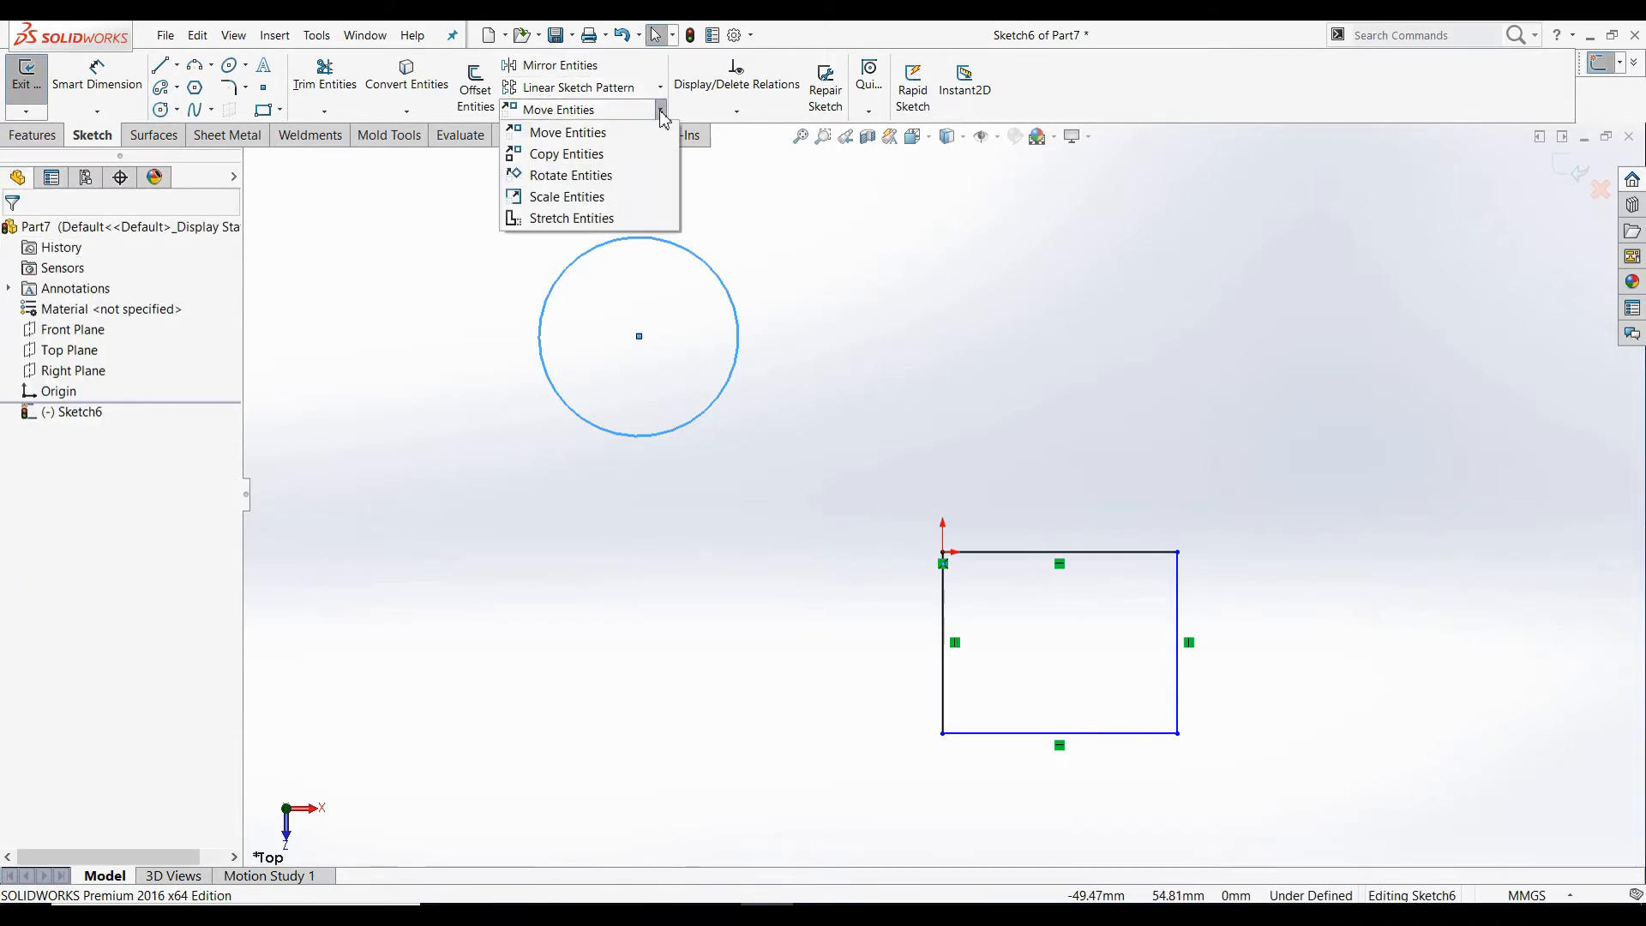
pyautogui.click(607, 133)
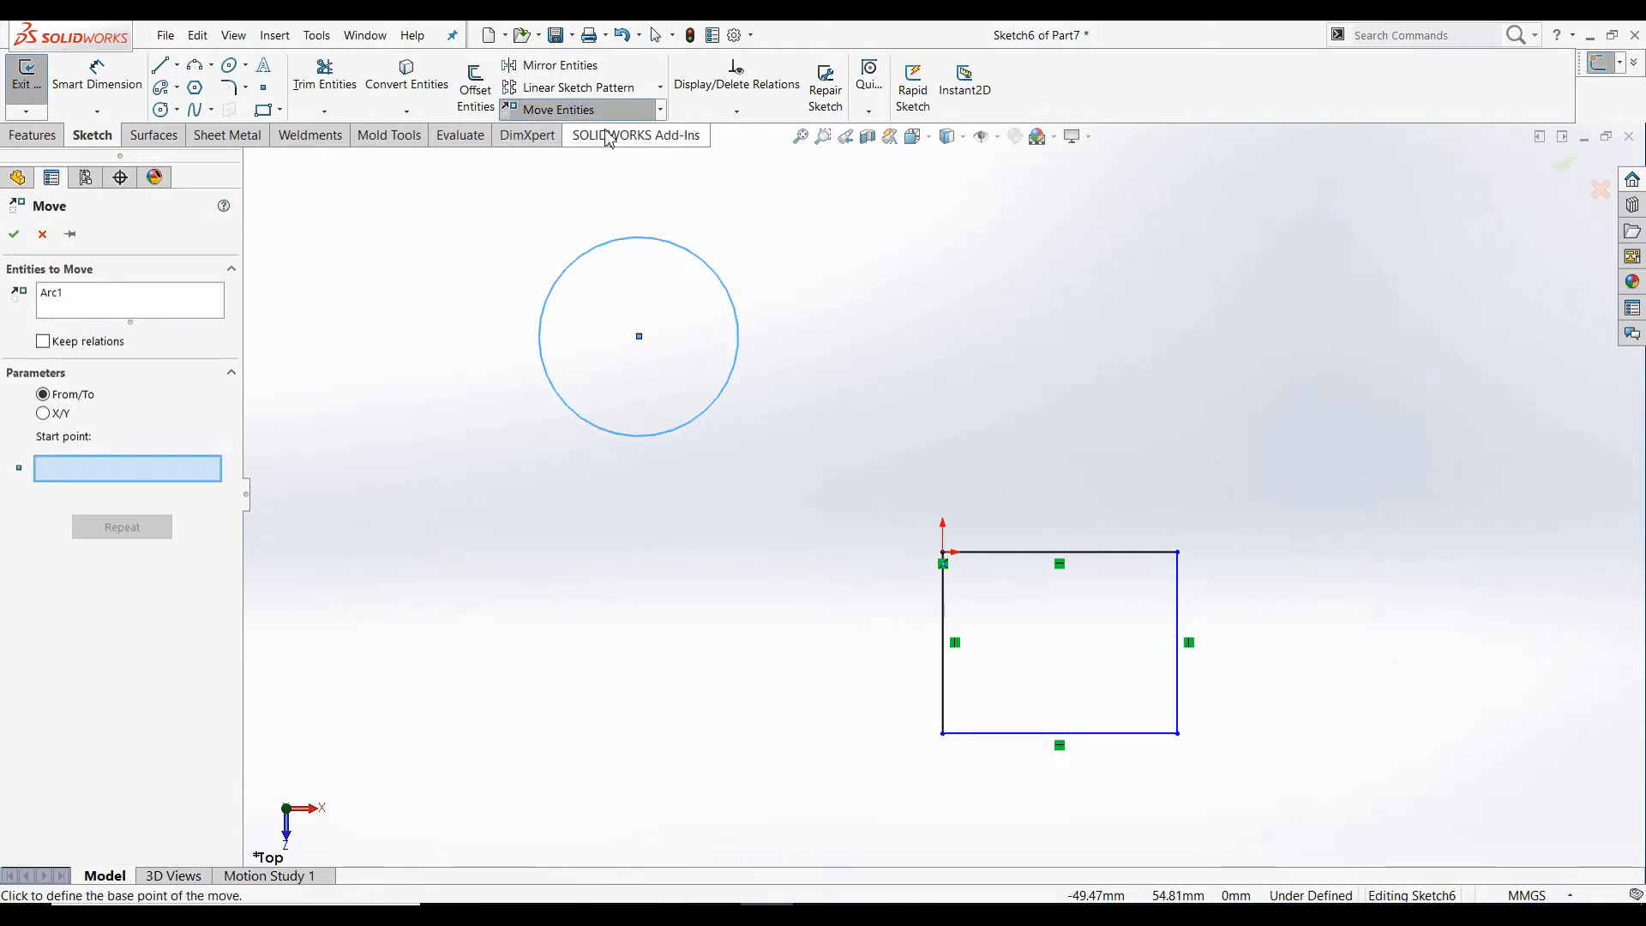
pyautogui.rightClick(103, 310)
pyautogui.click(167, 313)
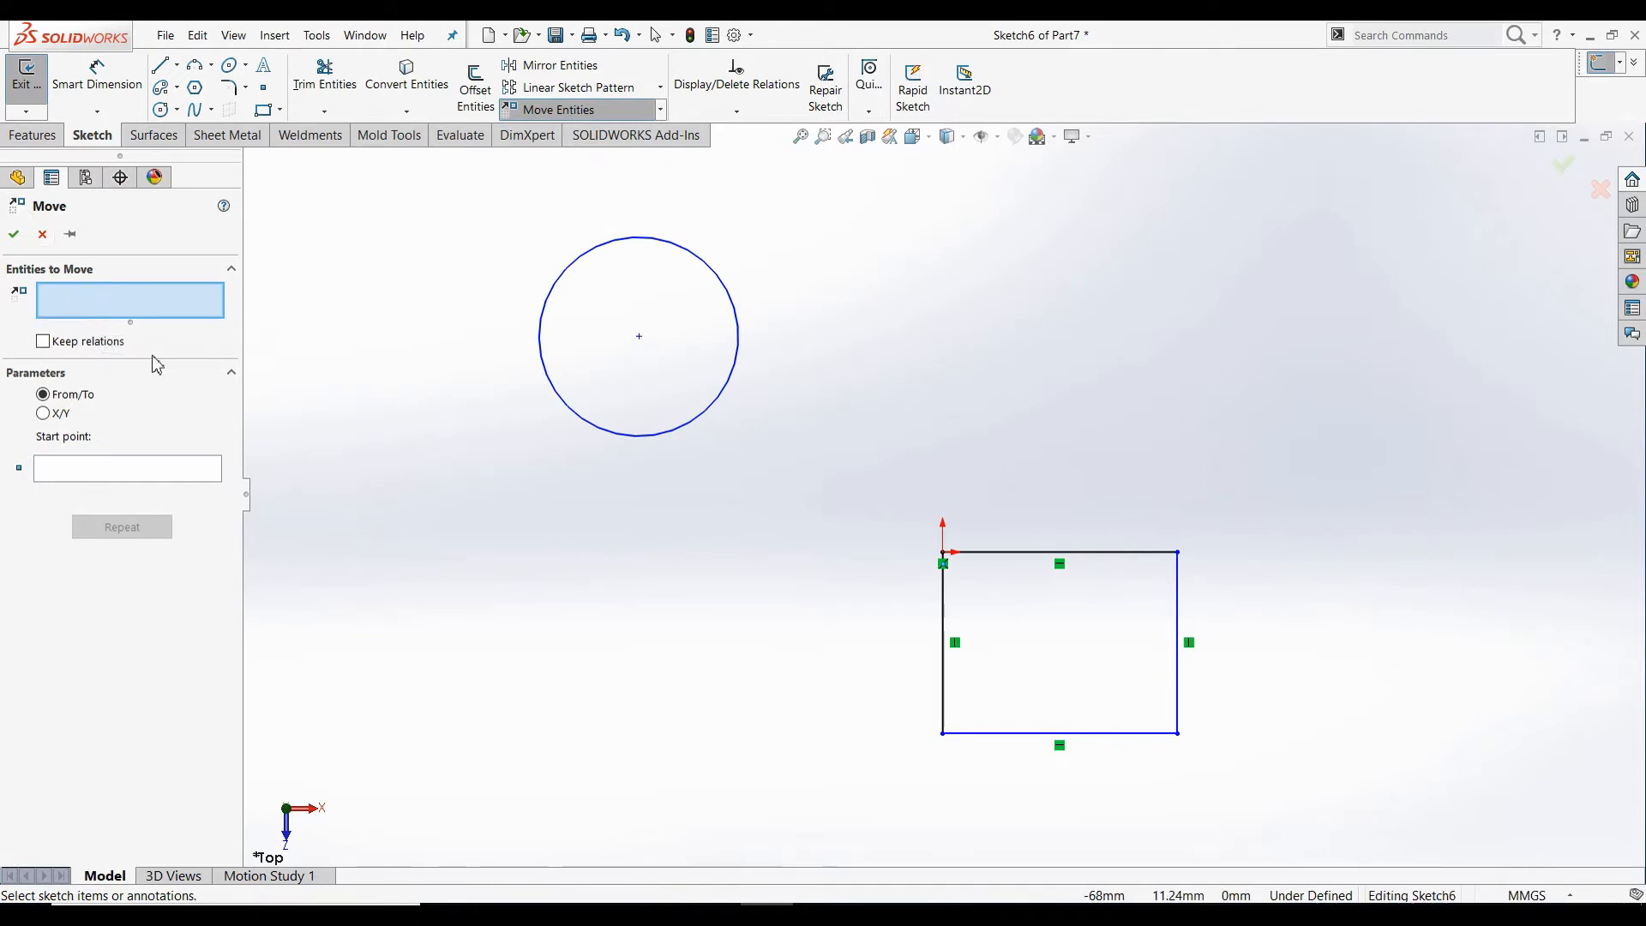
pyautogui.moveTo(503, 205); pyautogui.dragTo(839, 485)
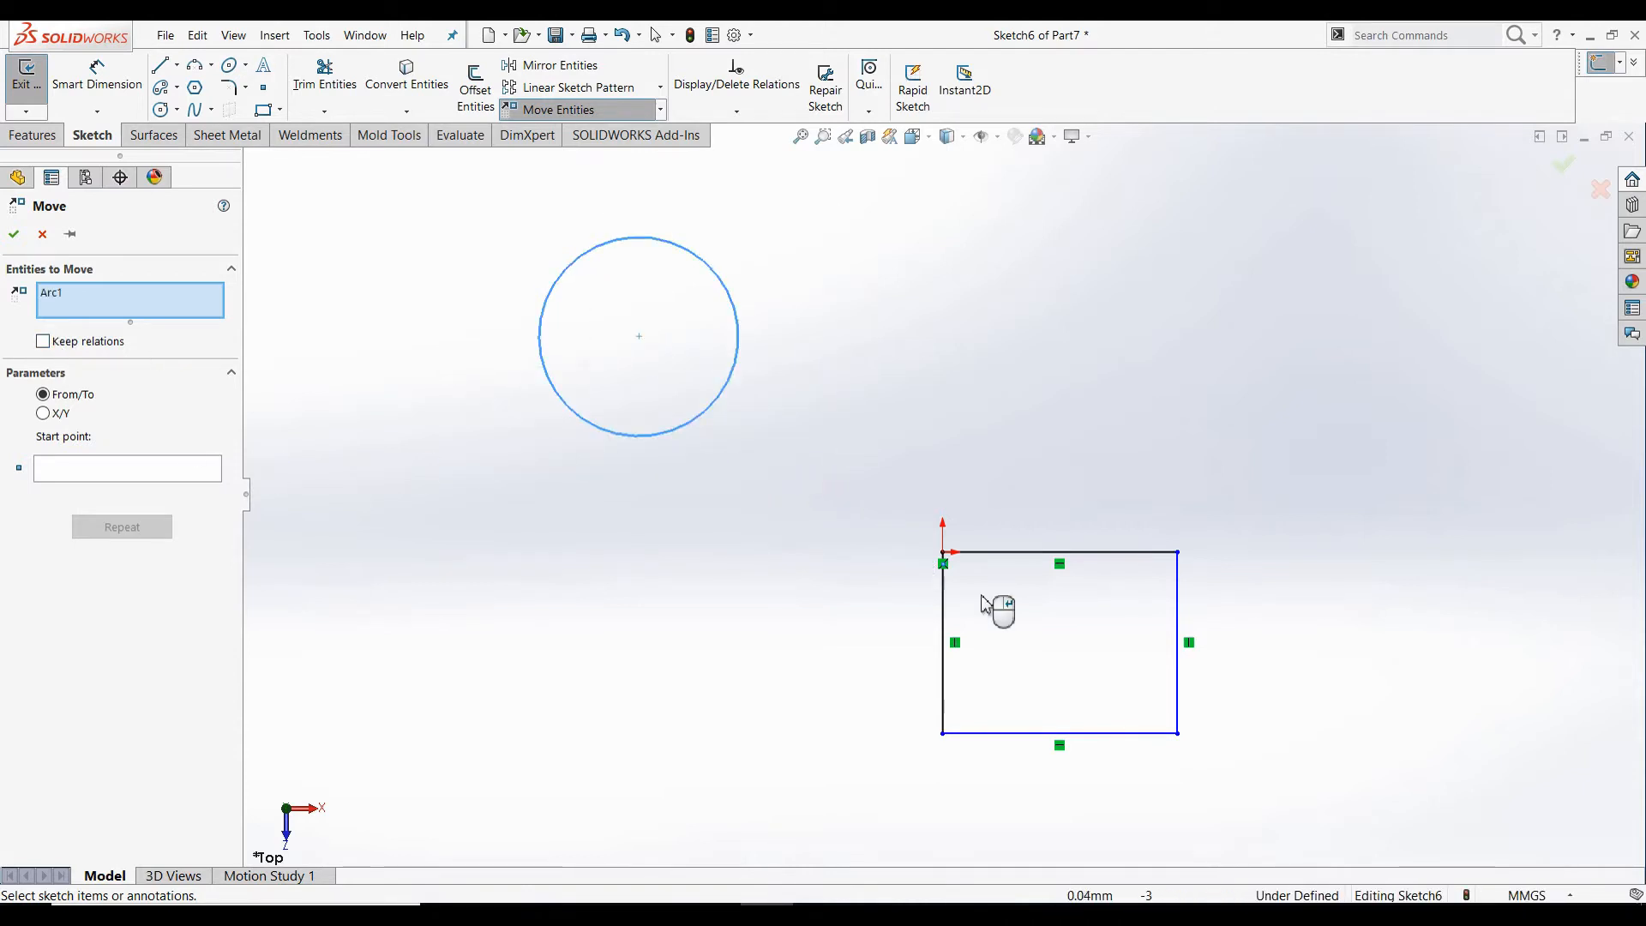
pyautogui.click(57, 351)
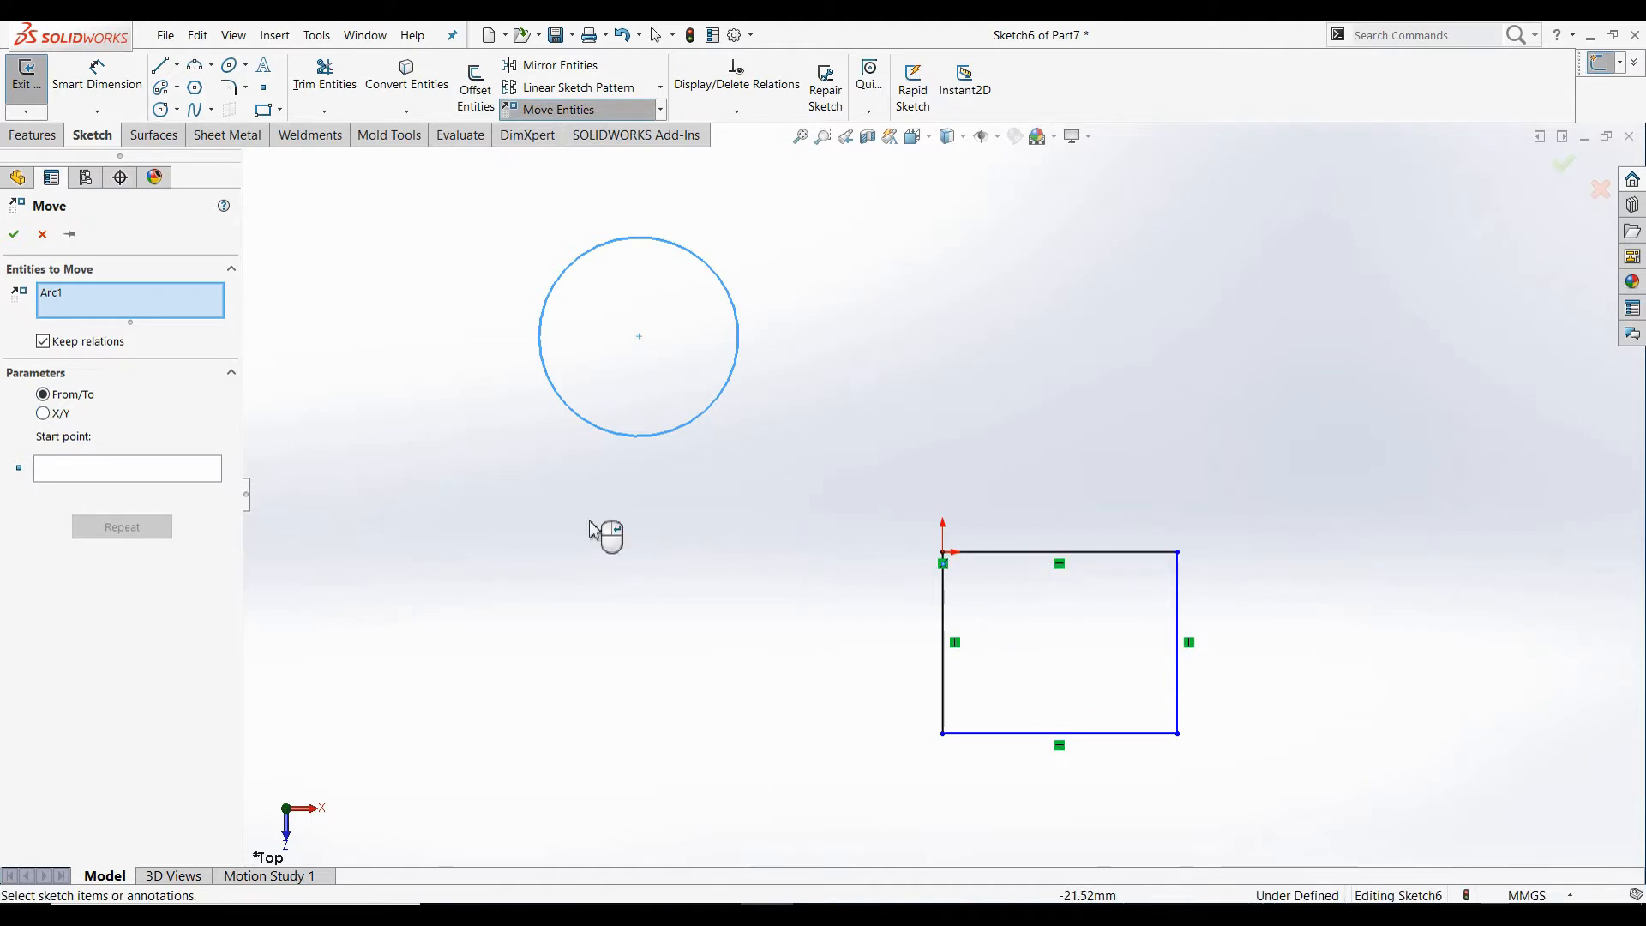
pyautogui.click(115, 473)
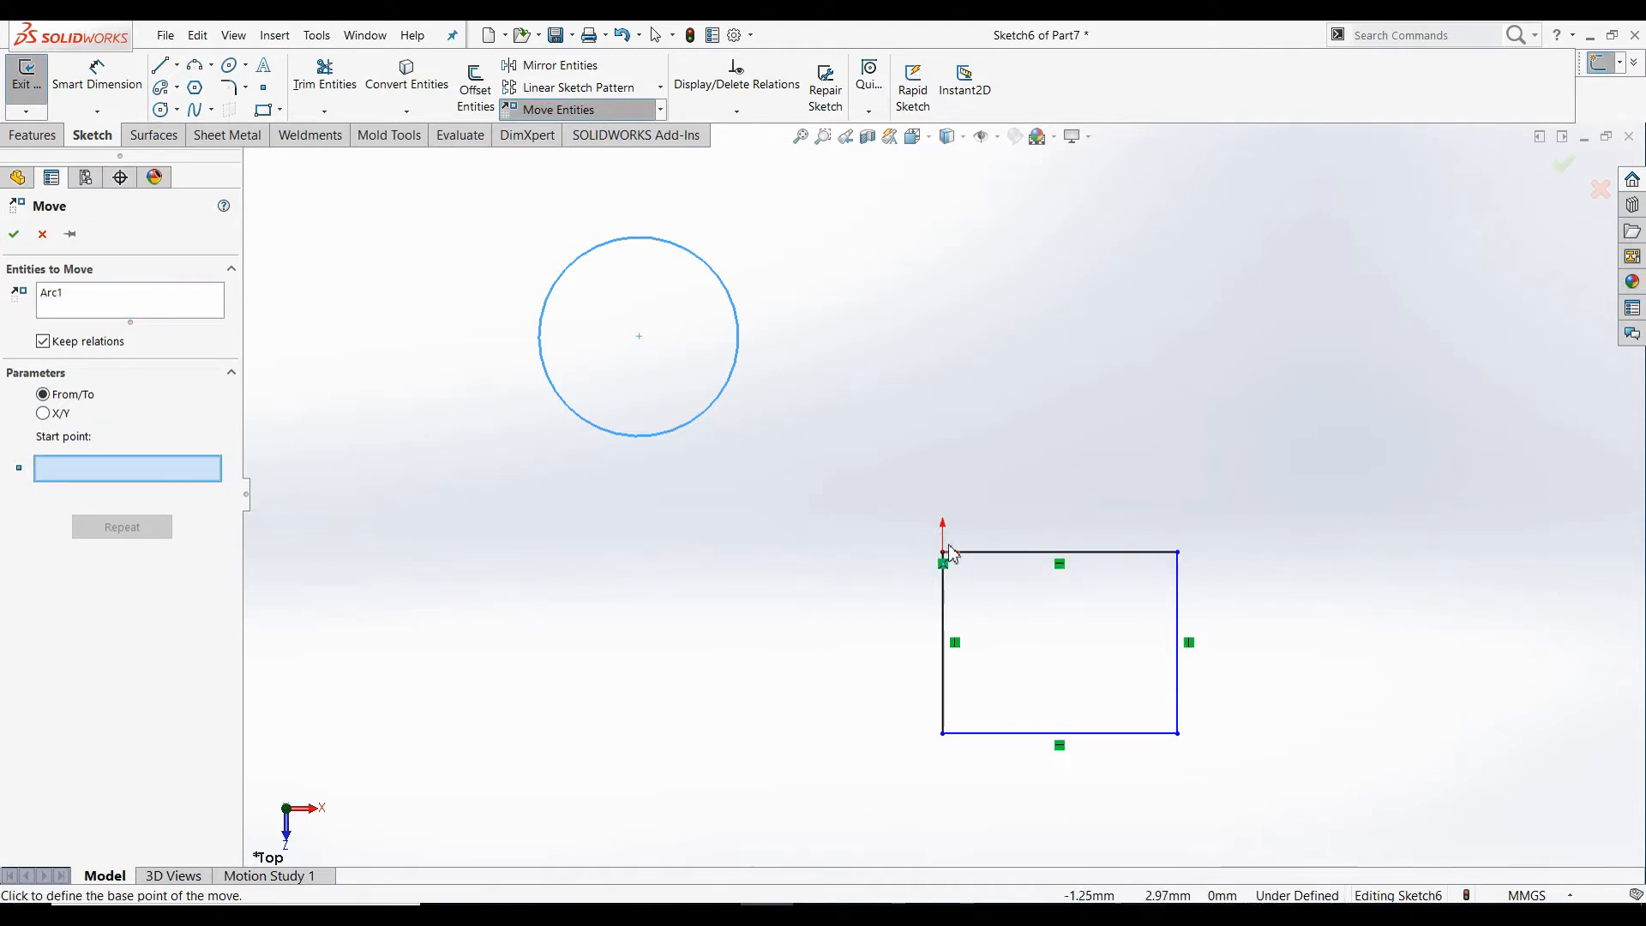
pyautogui.click(1180, 555)
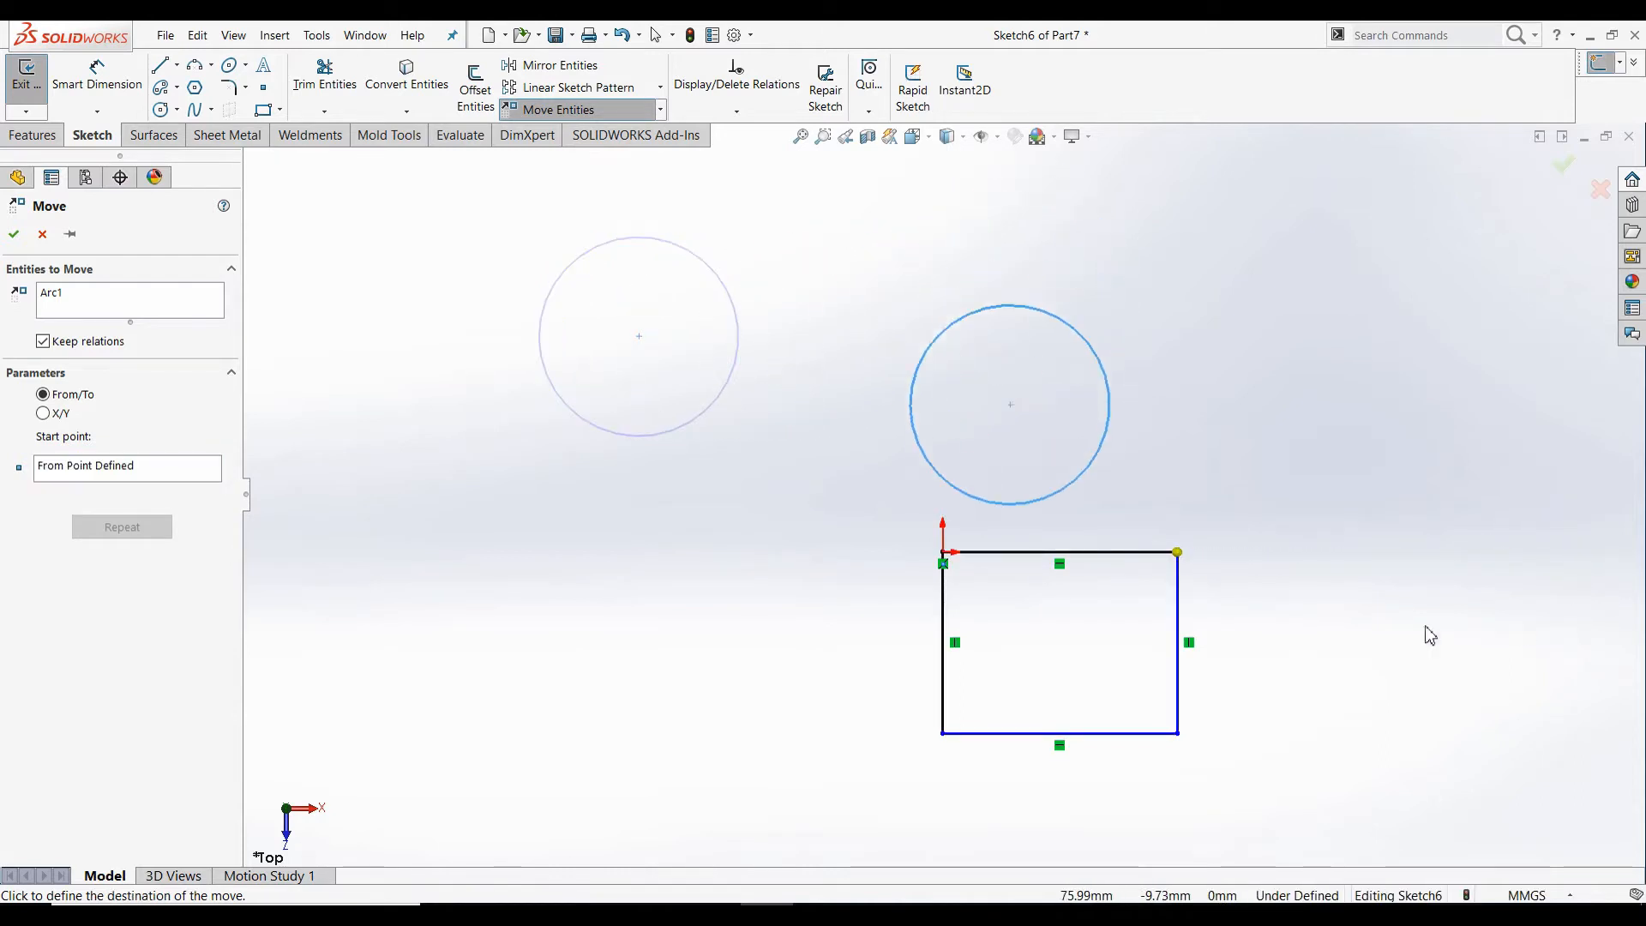
pyautogui.click(1534, 545)
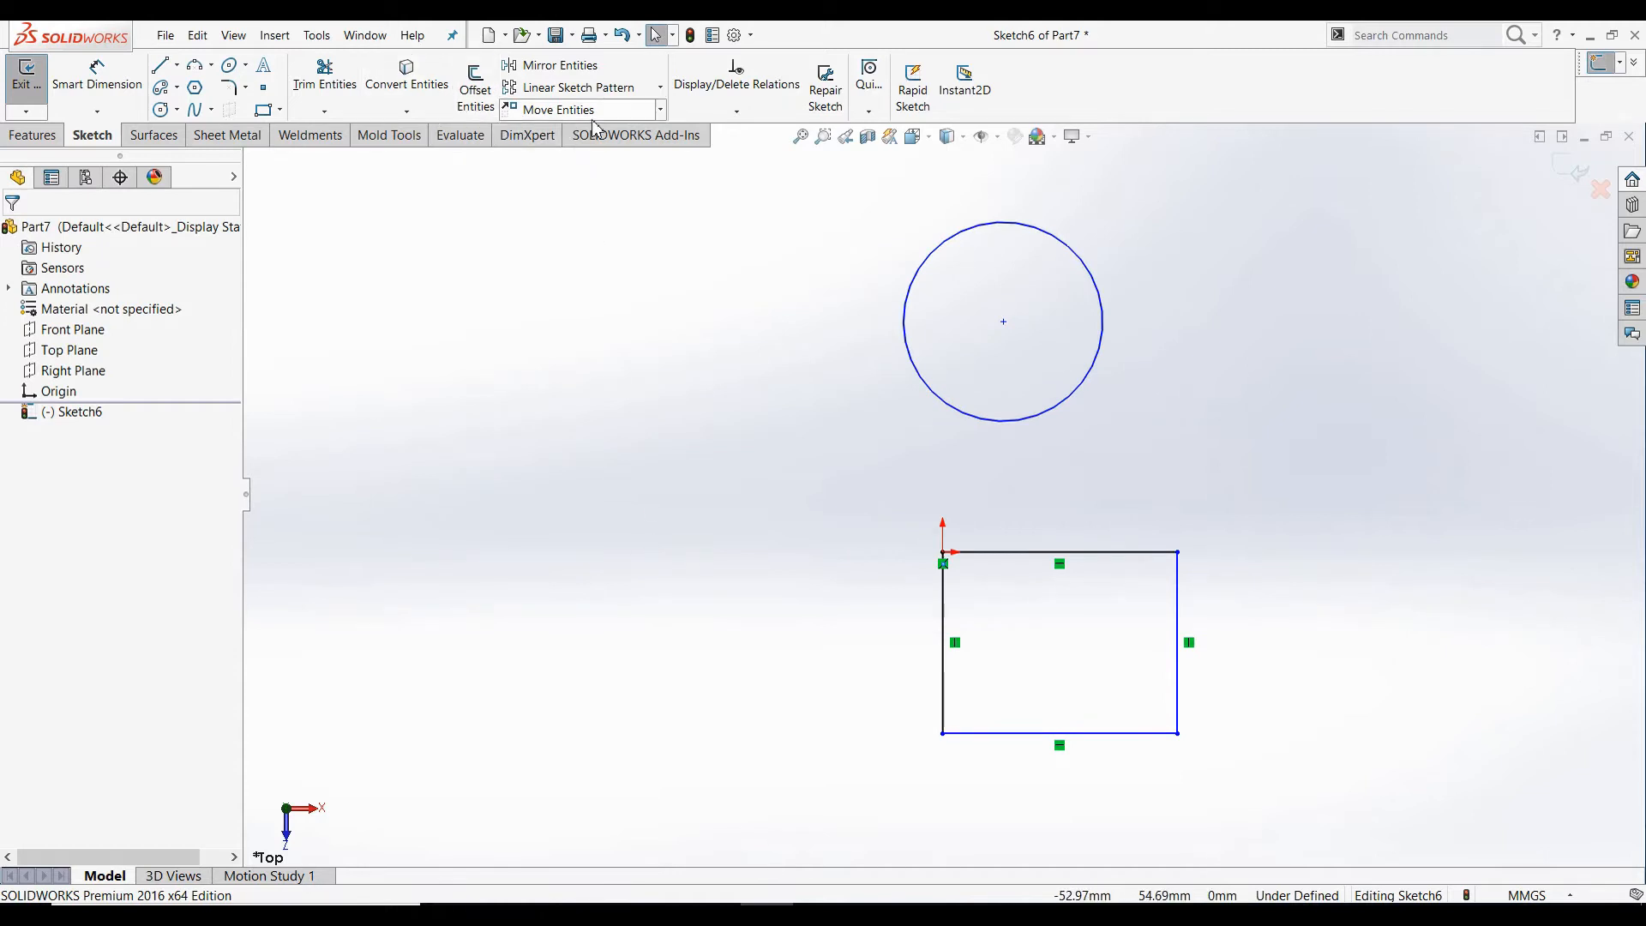
# - Set up an X/Y move of the circle with a ΔX of 40 mm
pyautogui.click(660, 109)
pyautogui.click(648, 129)
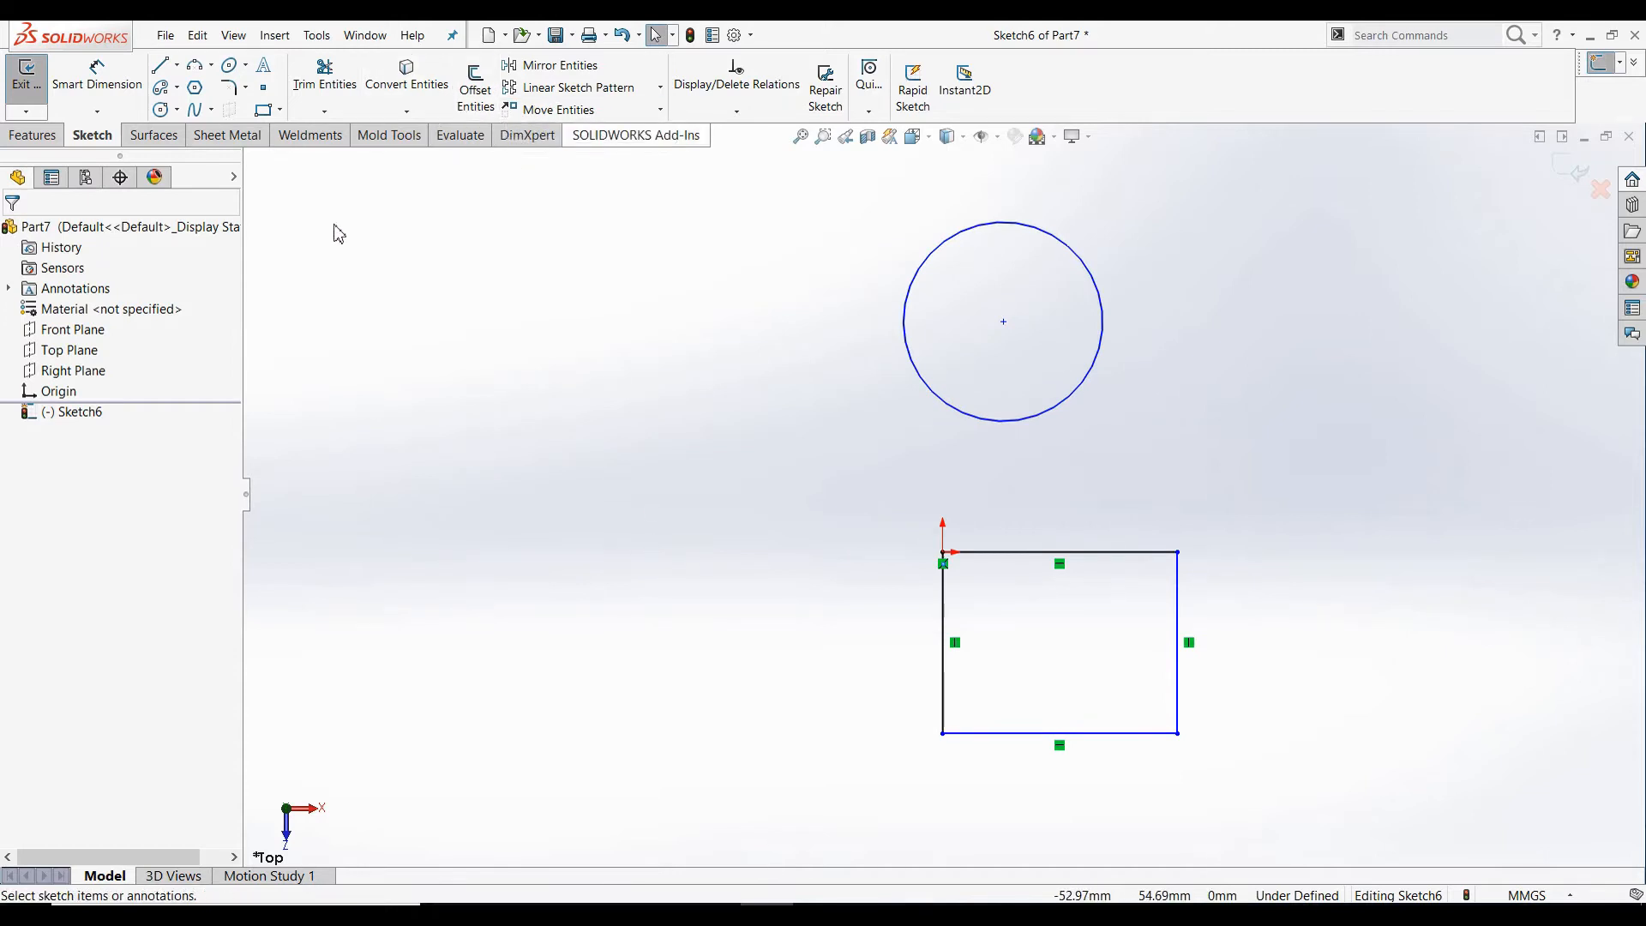
pyautogui.click(45, 414)
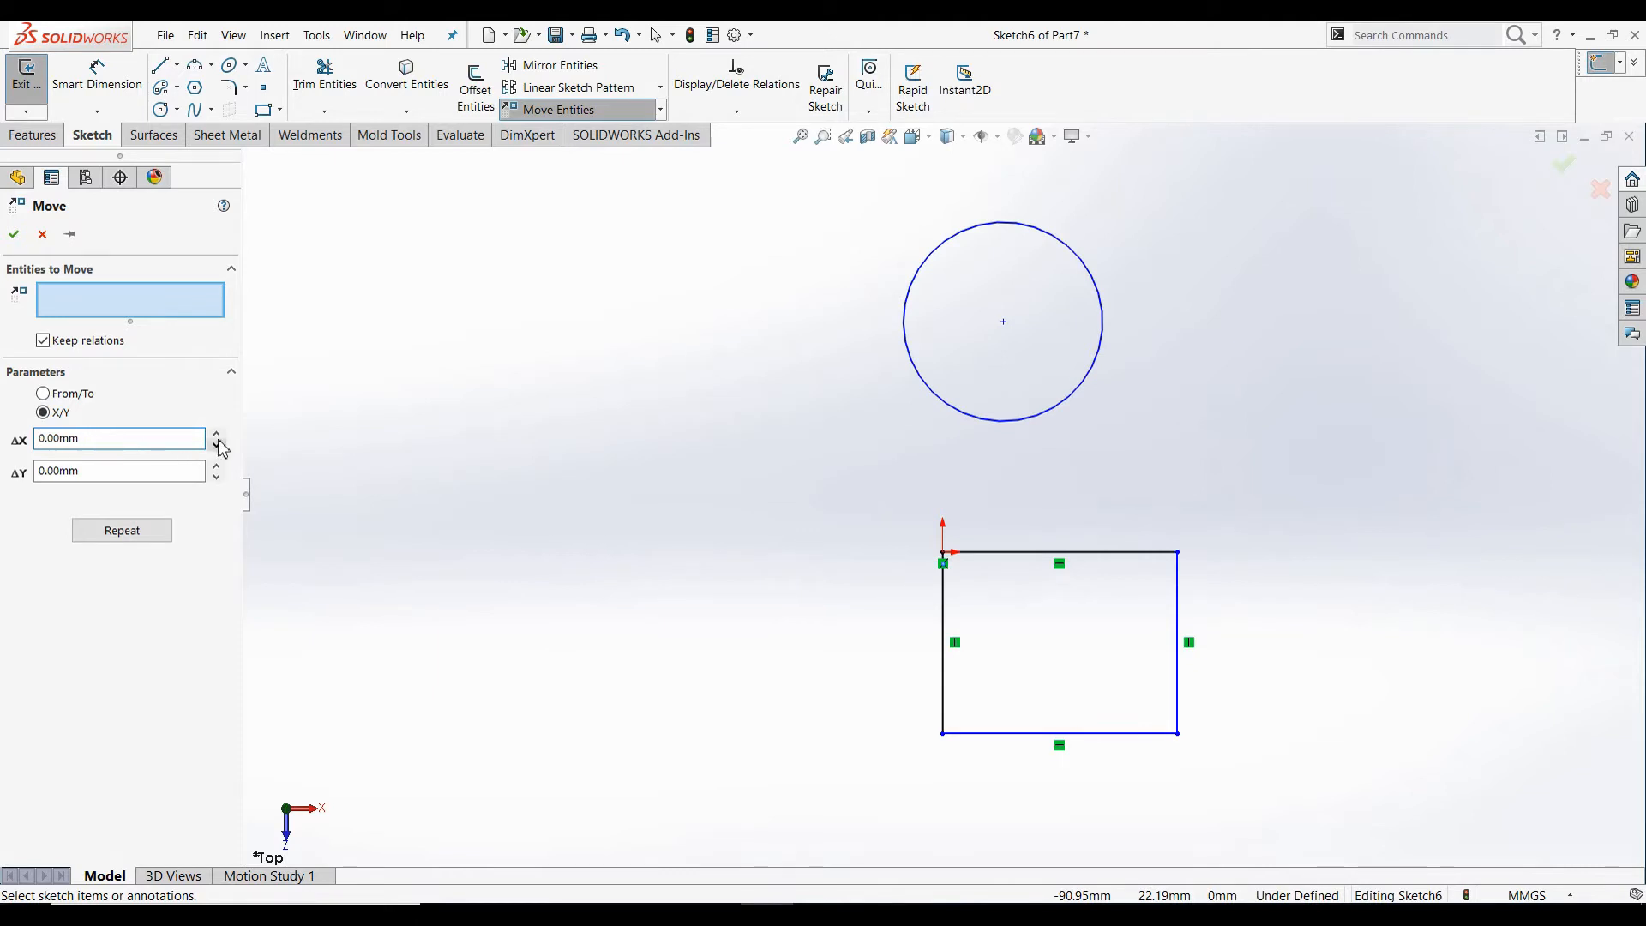
pyautogui.scroll(2, 800, 269)
pyautogui.moveTo(751, 253); pyautogui.dragTo(1183, 448)
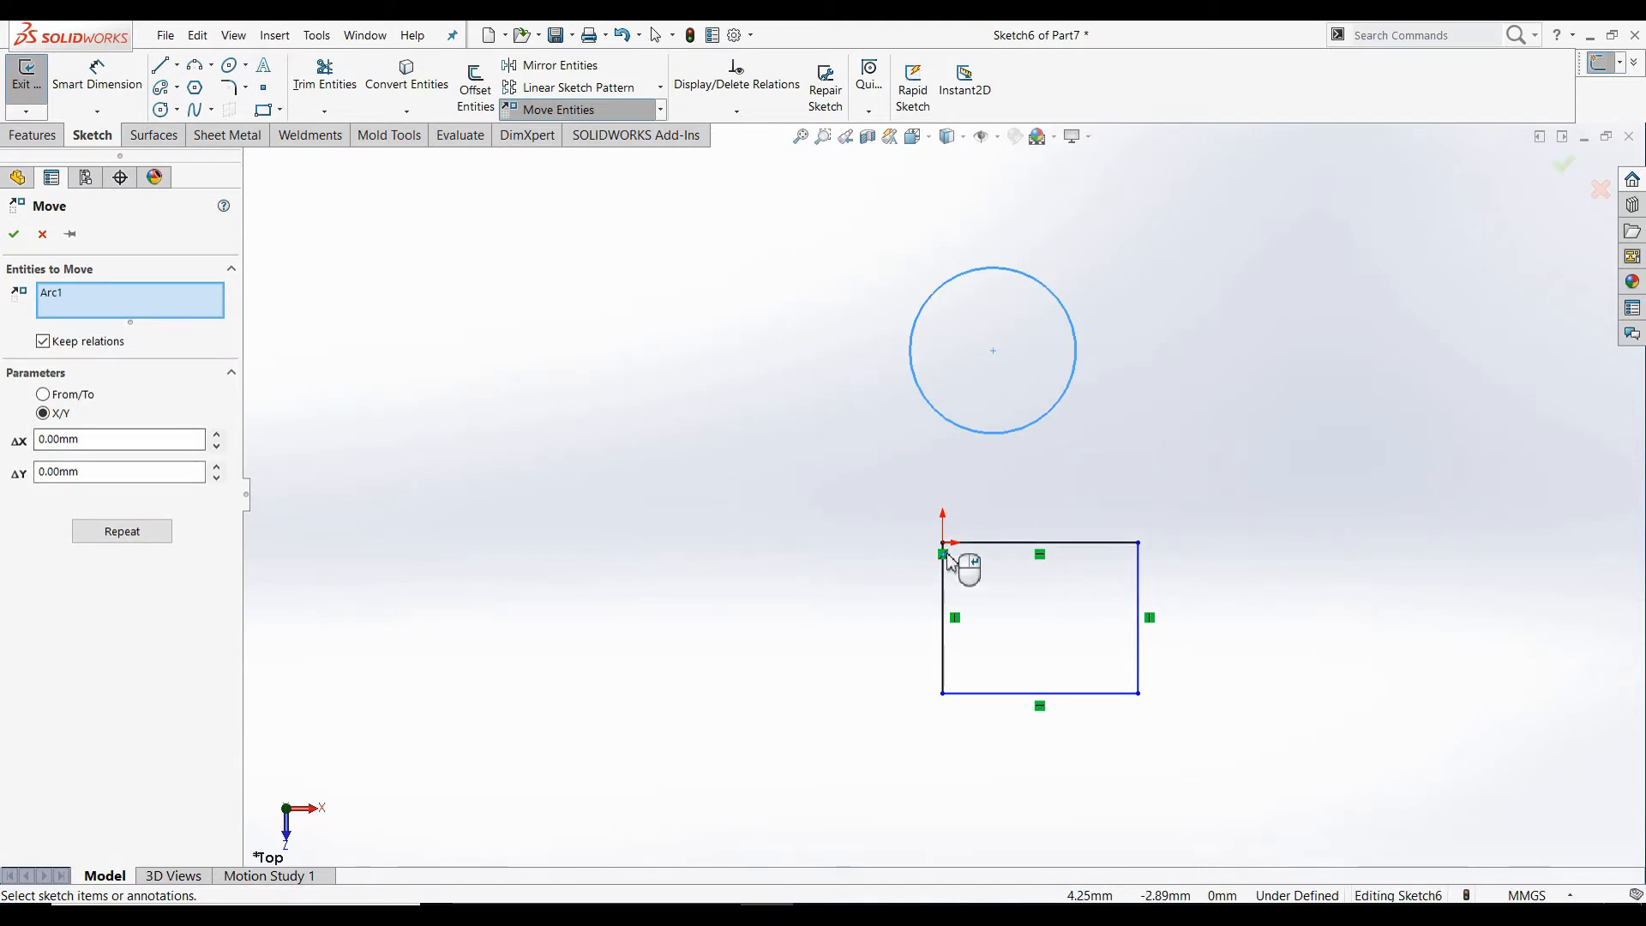
pyautogui.click(217, 436)
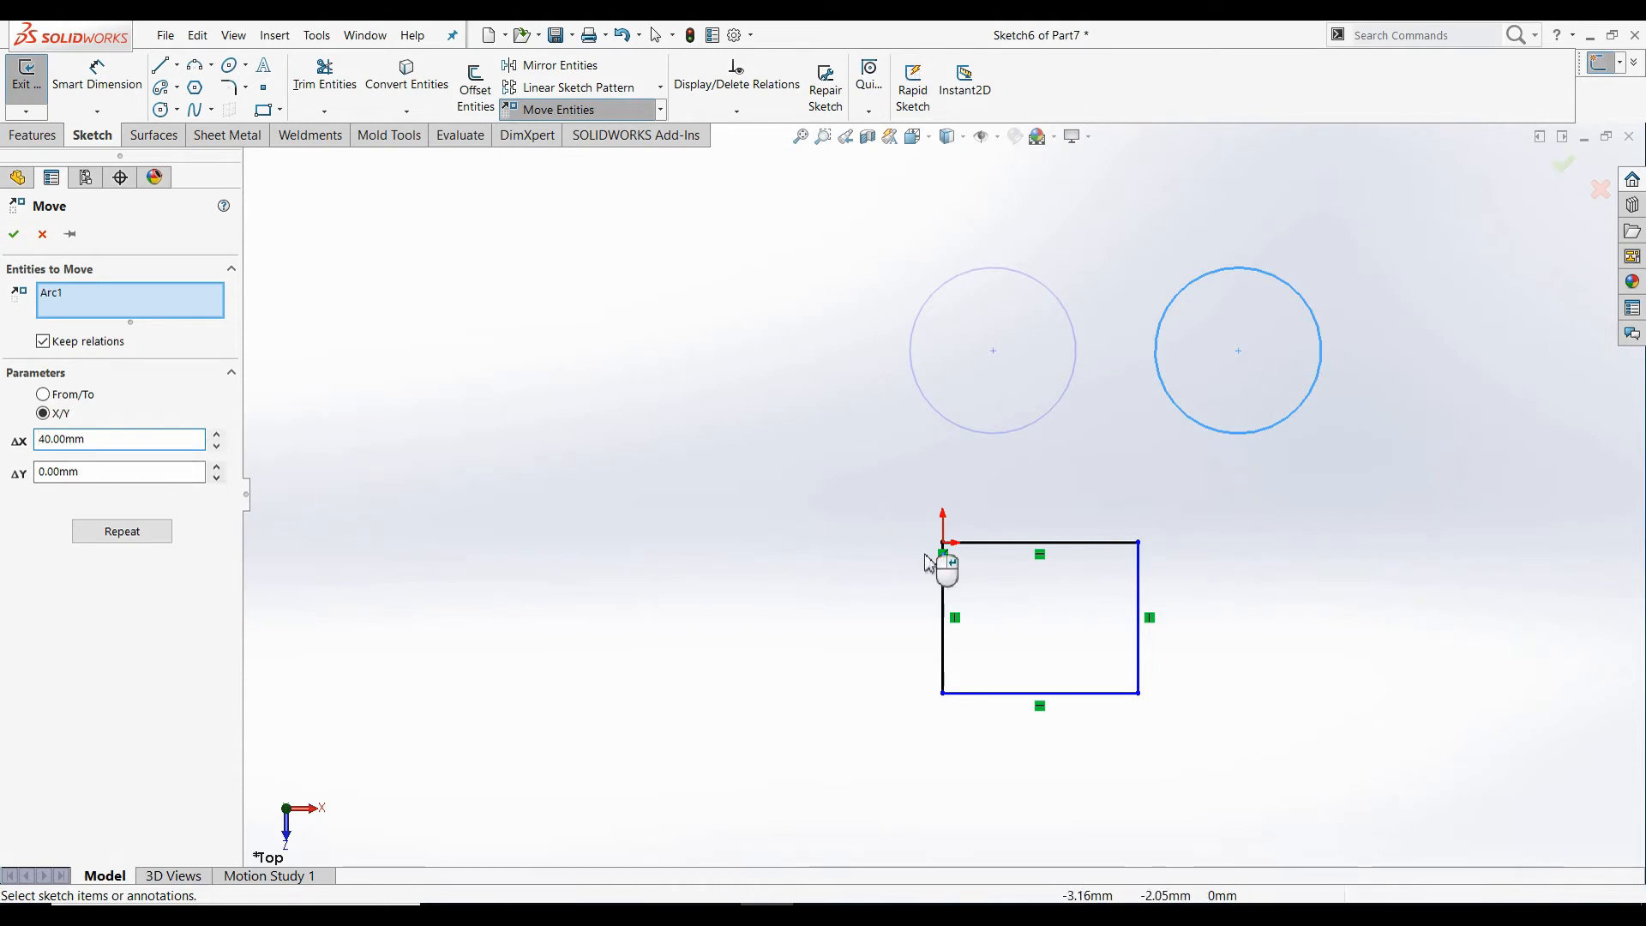
# - Set the circle's ΔY move distance to 30 mm
pyautogui.click(216, 467)
pyautogui.click(216, 468)
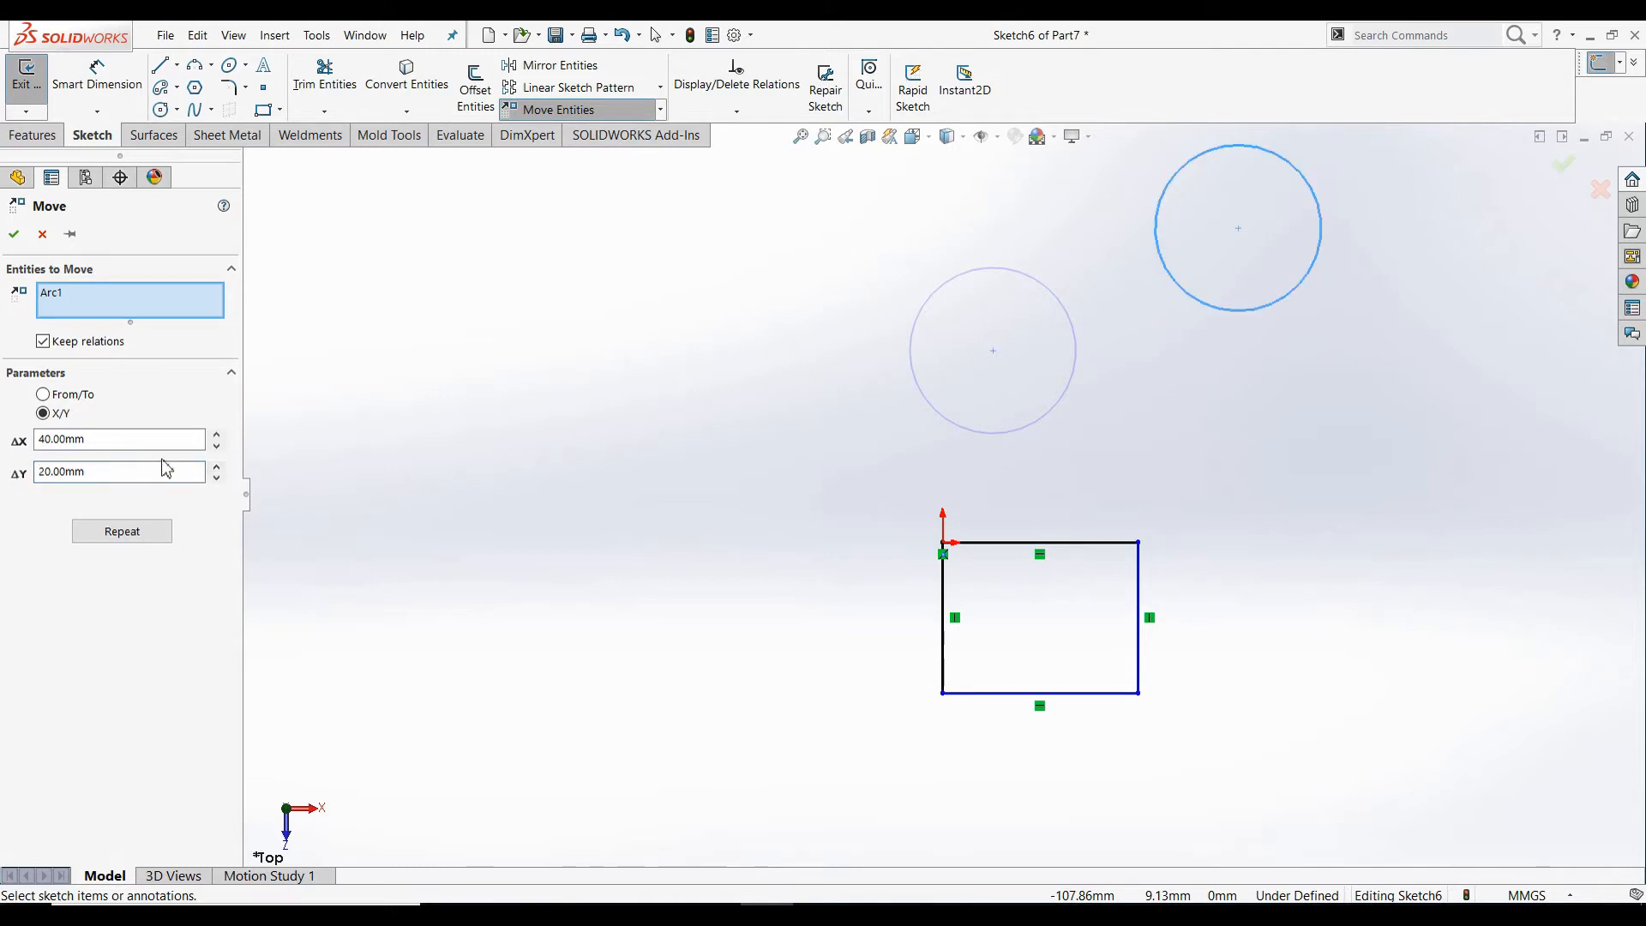
pyautogui.click(217, 477)
pyautogui.click(217, 477)
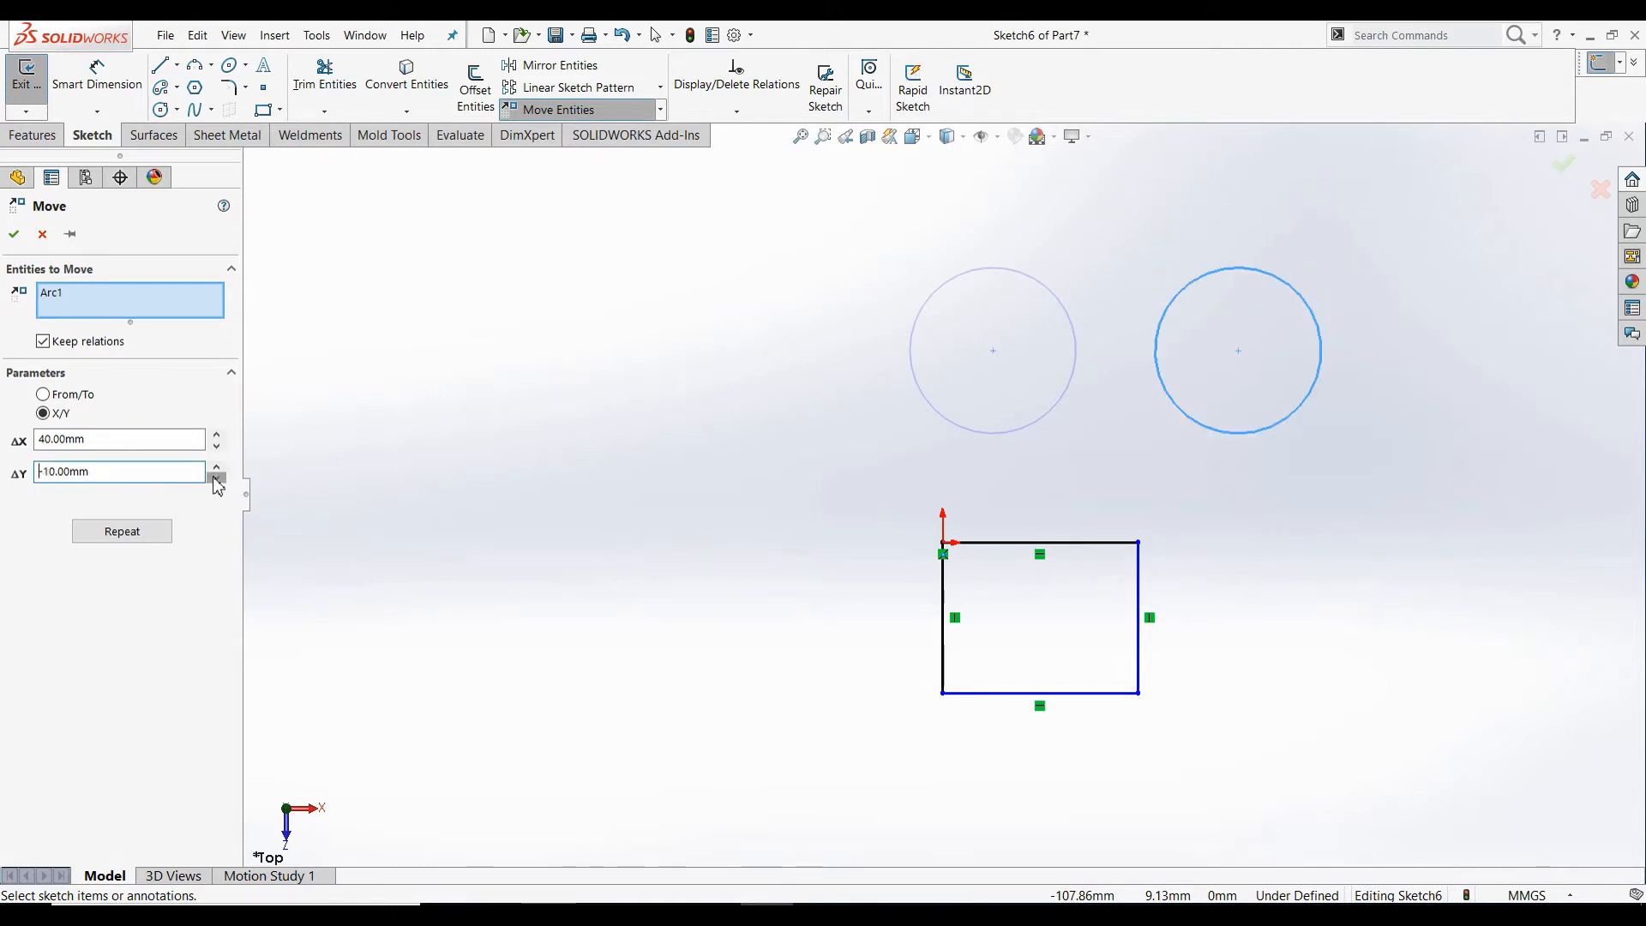
pyautogui.click(217, 476)
pyautogui.click(217, 477)
pyautogui.click(217, 476)
pyautogui.click(216, 467)
pyautogui.click(216, 467)
pyautogui.click(216, 467)
pyautogui.click(216, 467)
pyautogui.click(216, 467)
pyautogui.click(216, 468)
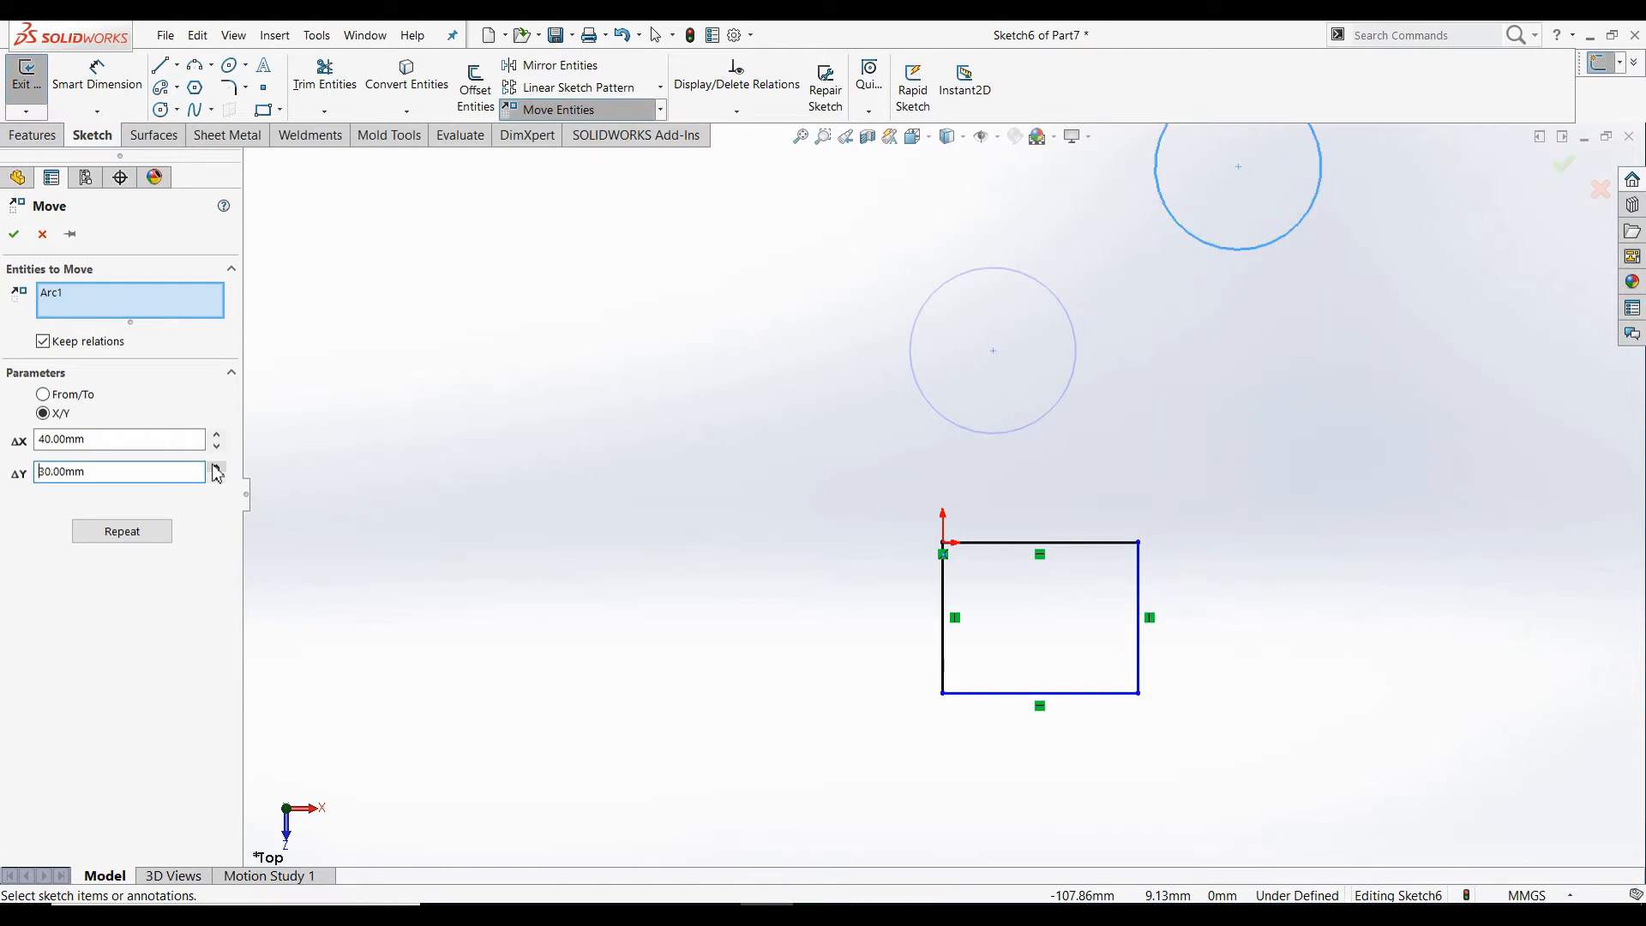
# - Repeat the circle's move increment until ΔX reaches 240 mm and ΔY reaches 180 mm
pyautogui.scroll(2, 922, 471)
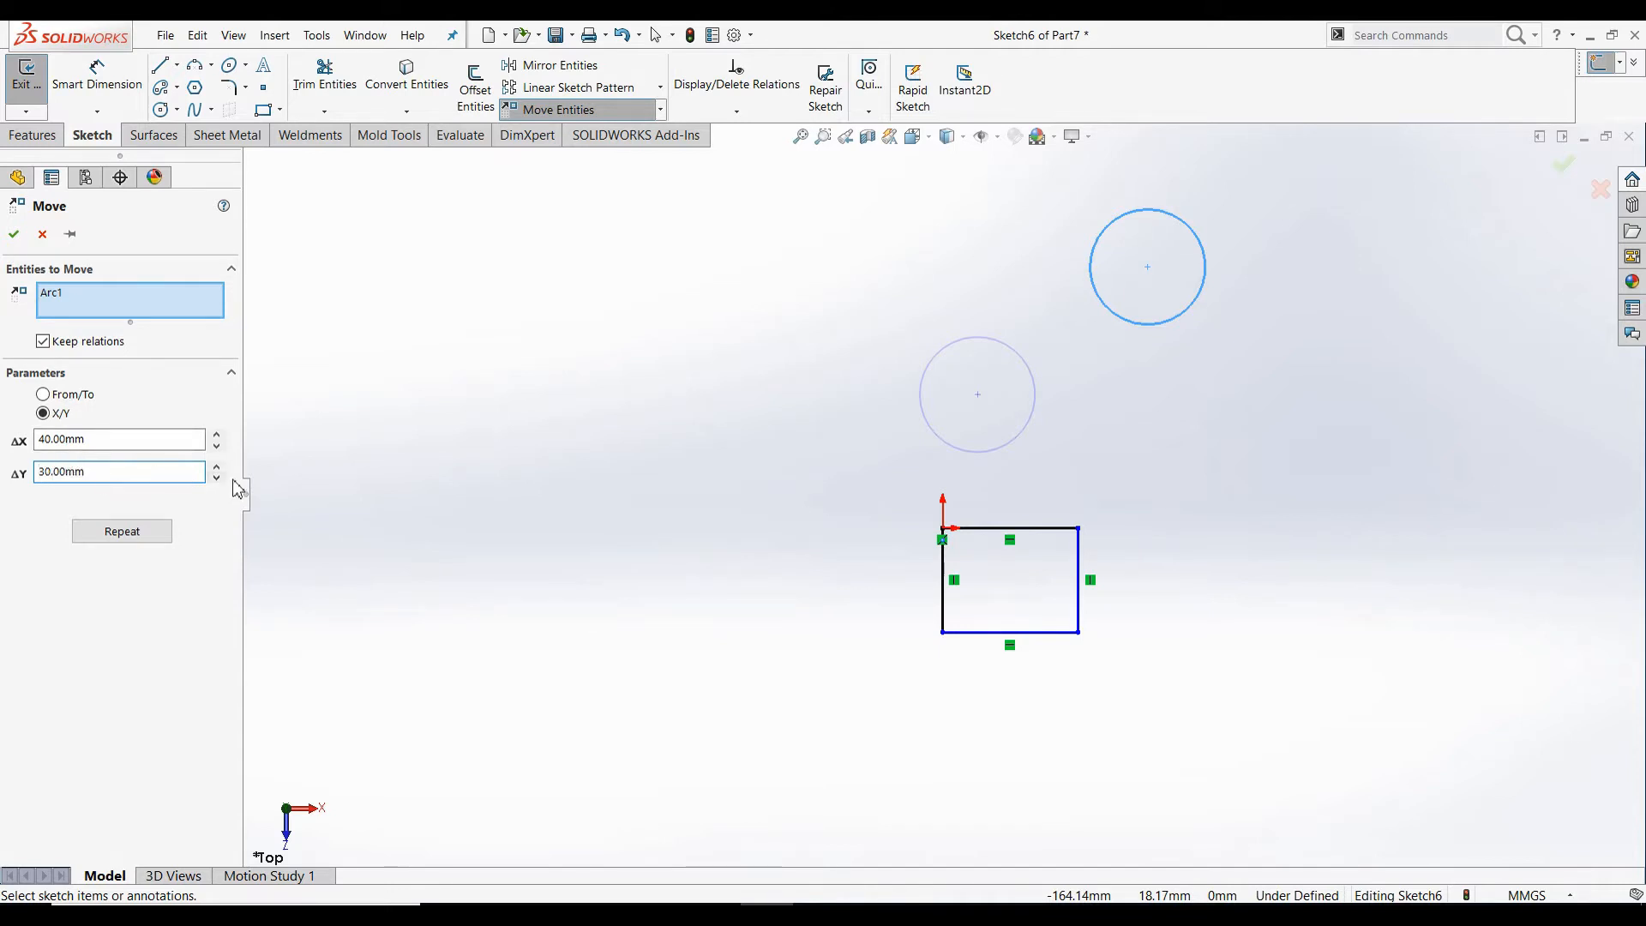
pyautogui.scroll(2, 1020, 562)
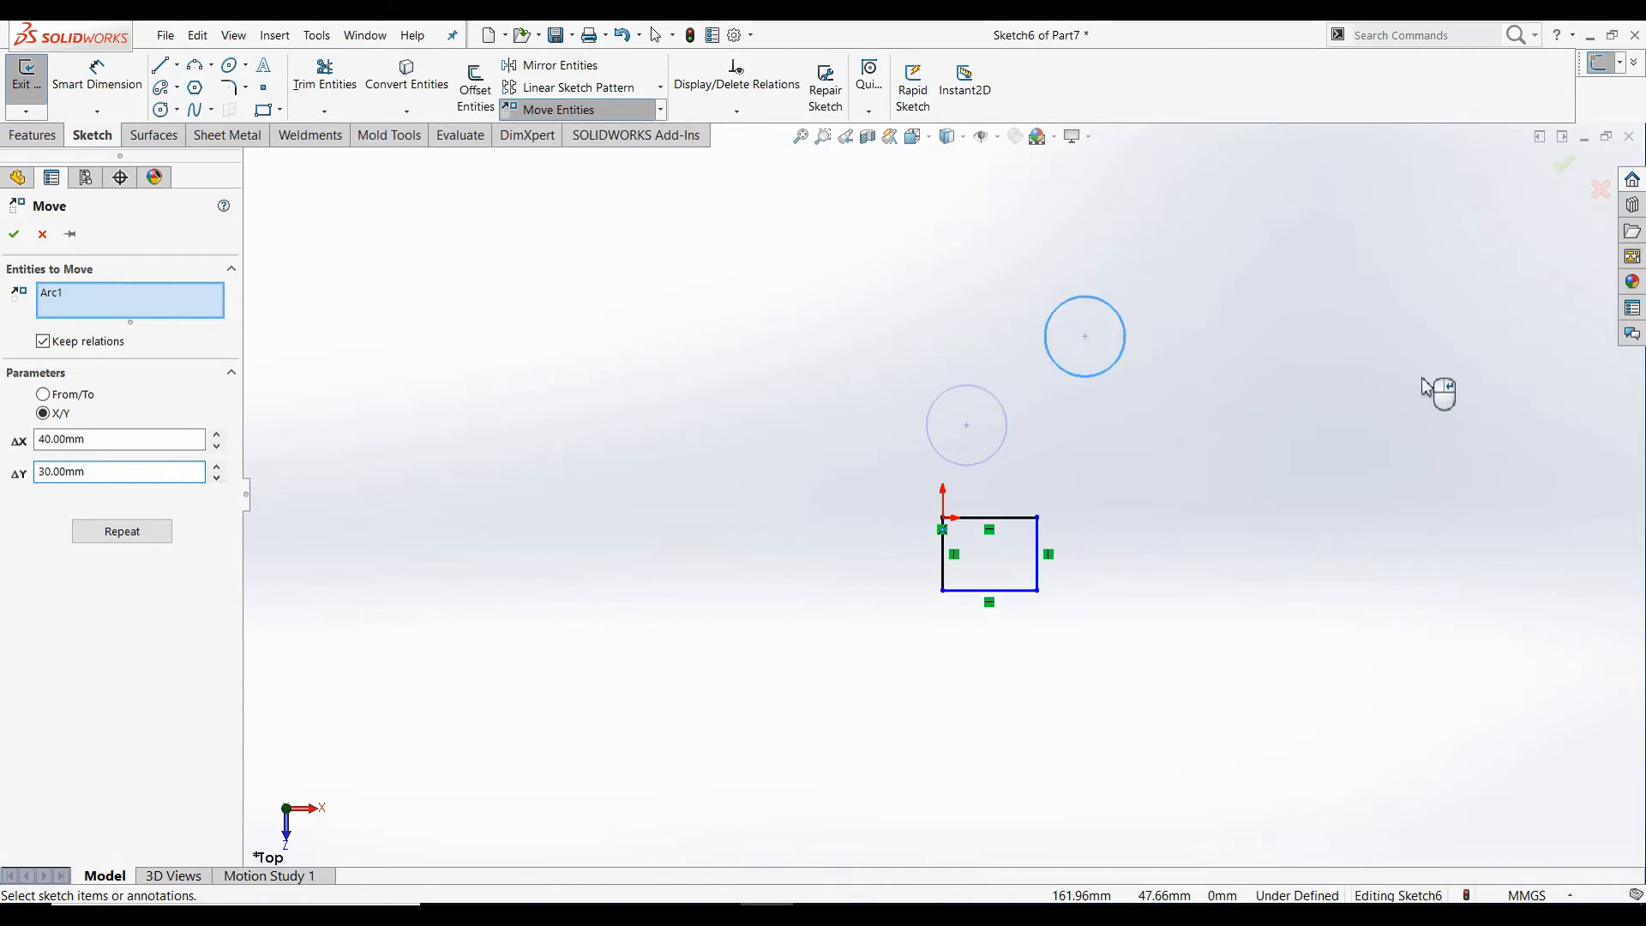
pyautogui.click(151, 538)
pyautogui.click(151, 538)
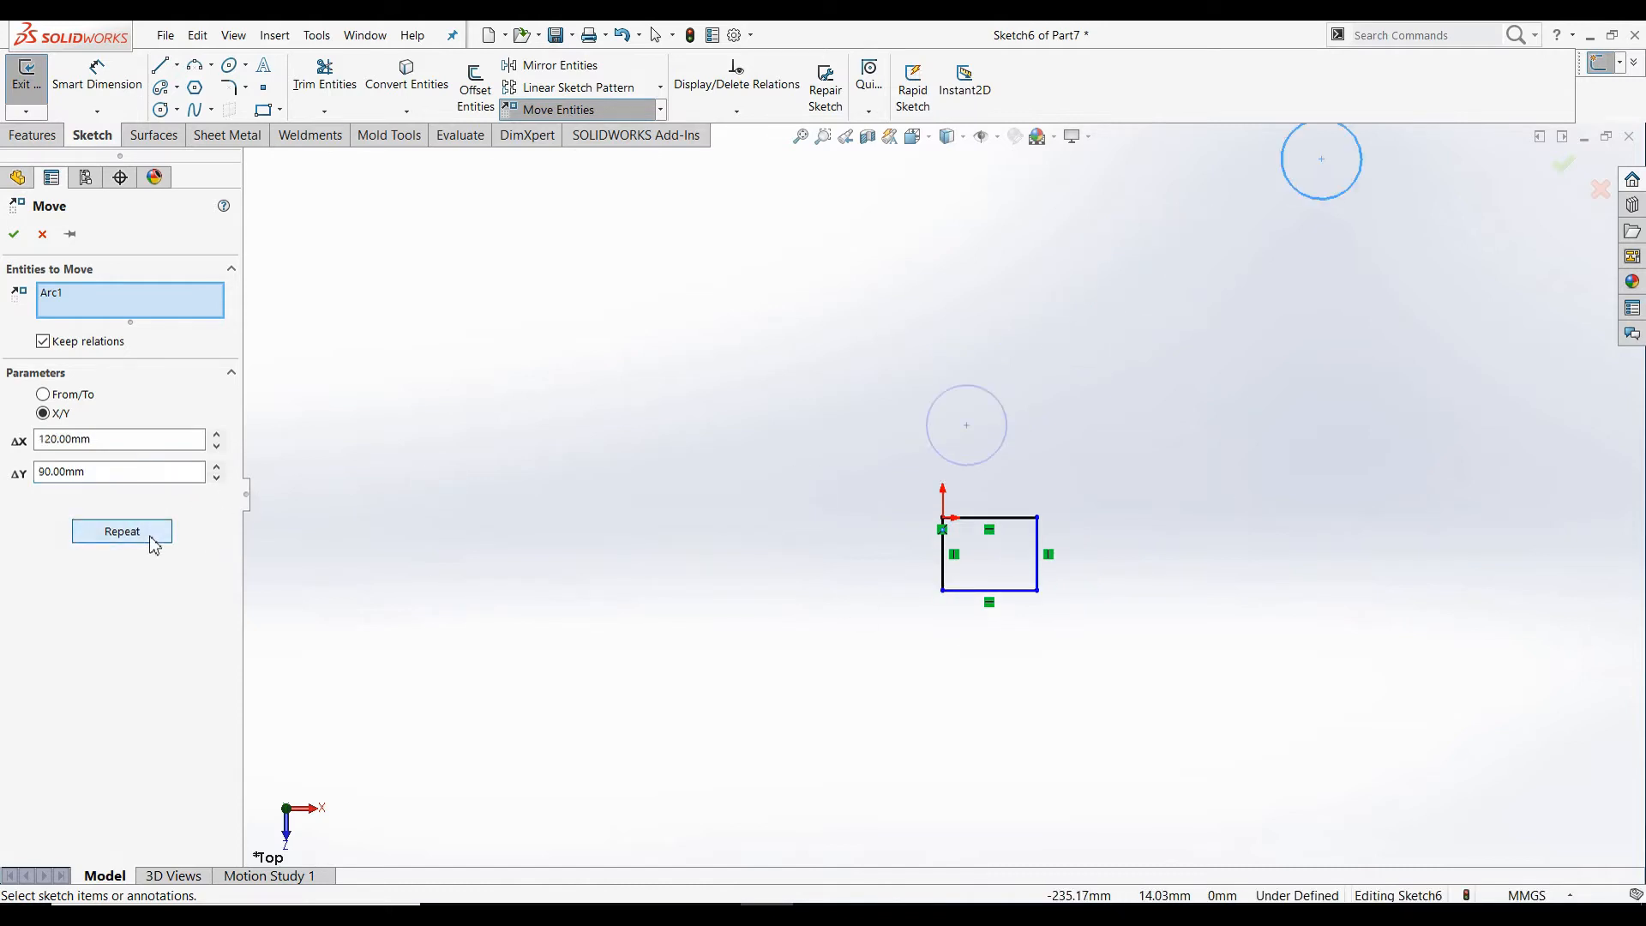
pyautogui.click(155, 537)
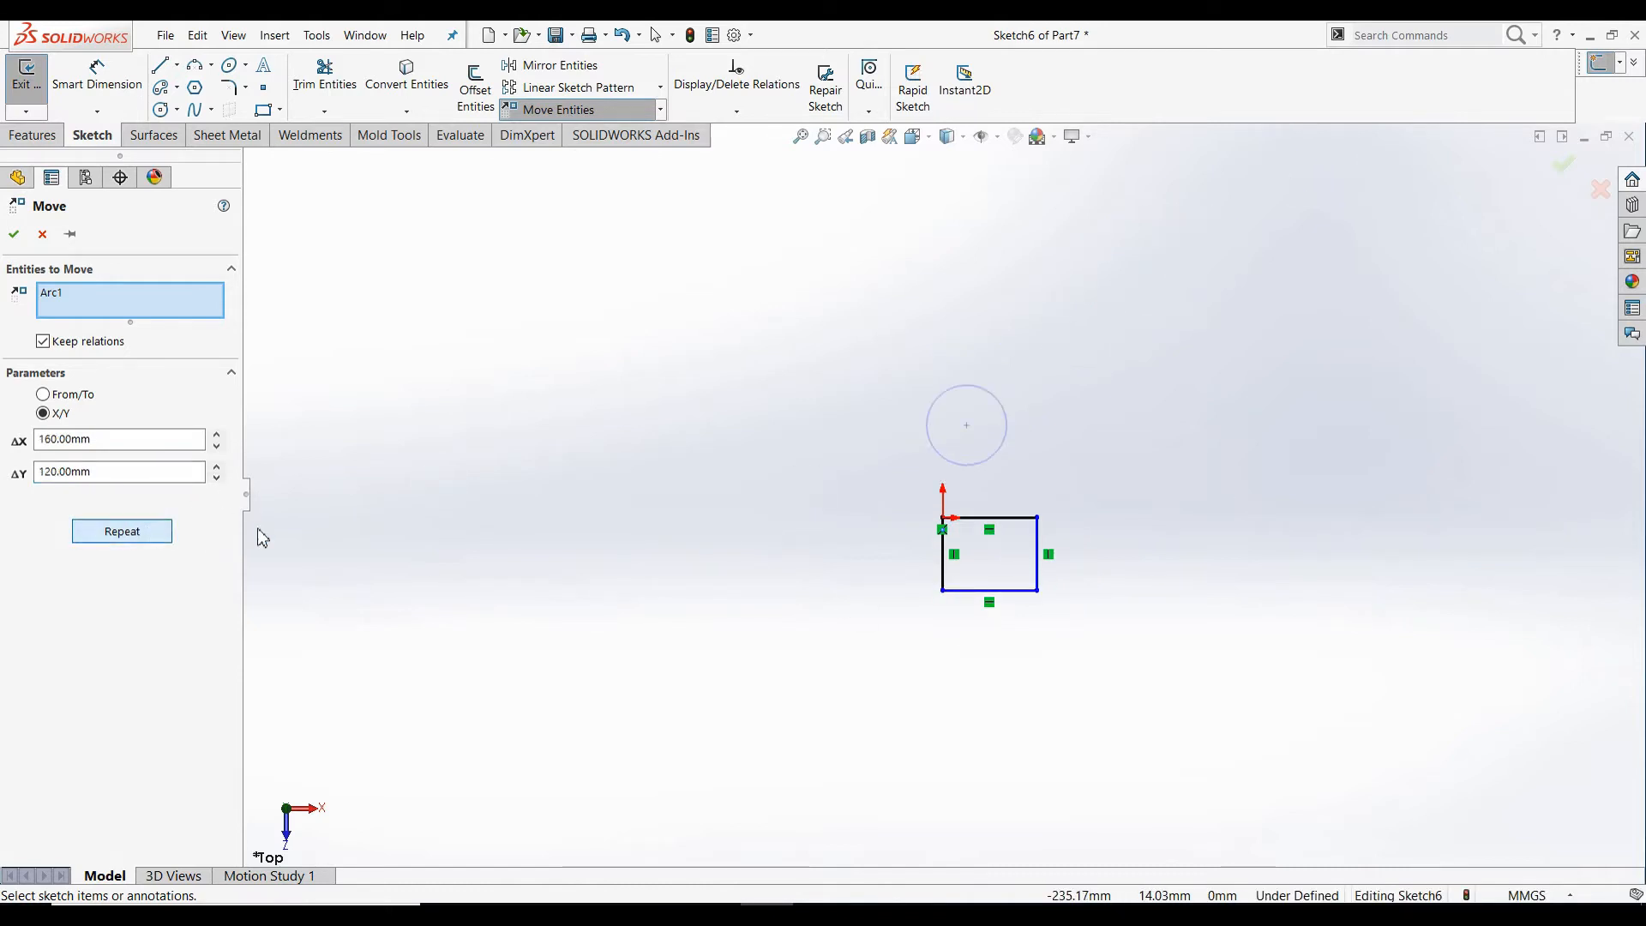
pyautogui.scroll(2, 1224, 484)
pyautogui.click(155, 533)
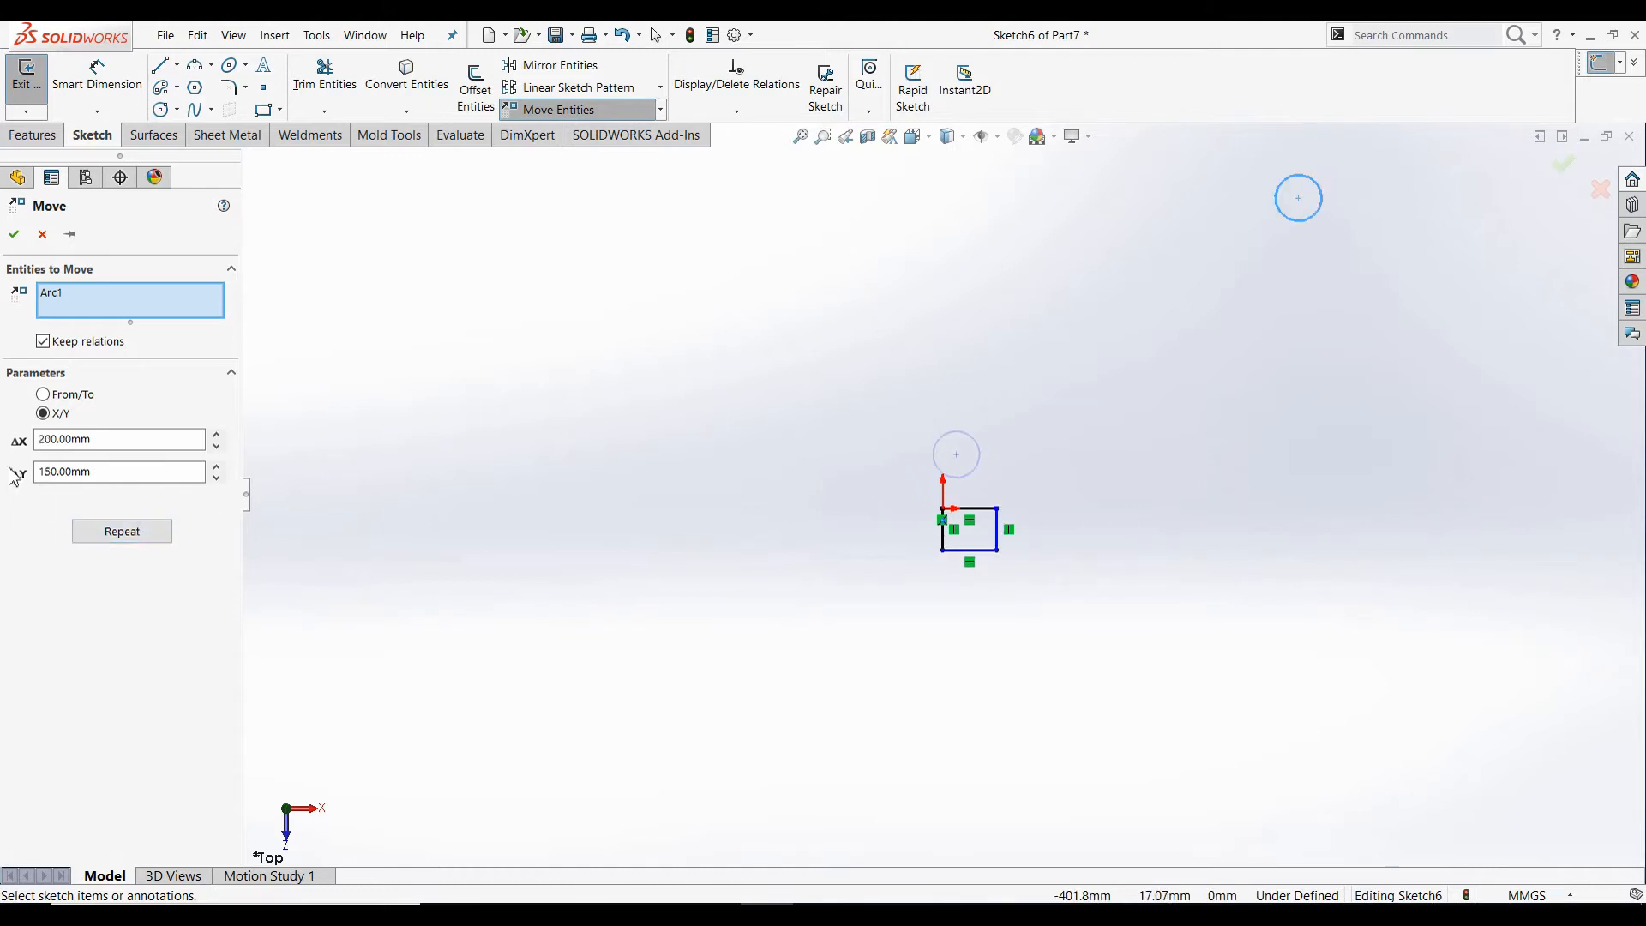
pyautogui.click(138, 534)
pyautogui.scroll(1, 840, 465)
pyautogui.scroll(4, 1077, 367)
pyautogui.scroll(-5, 1149, 300)
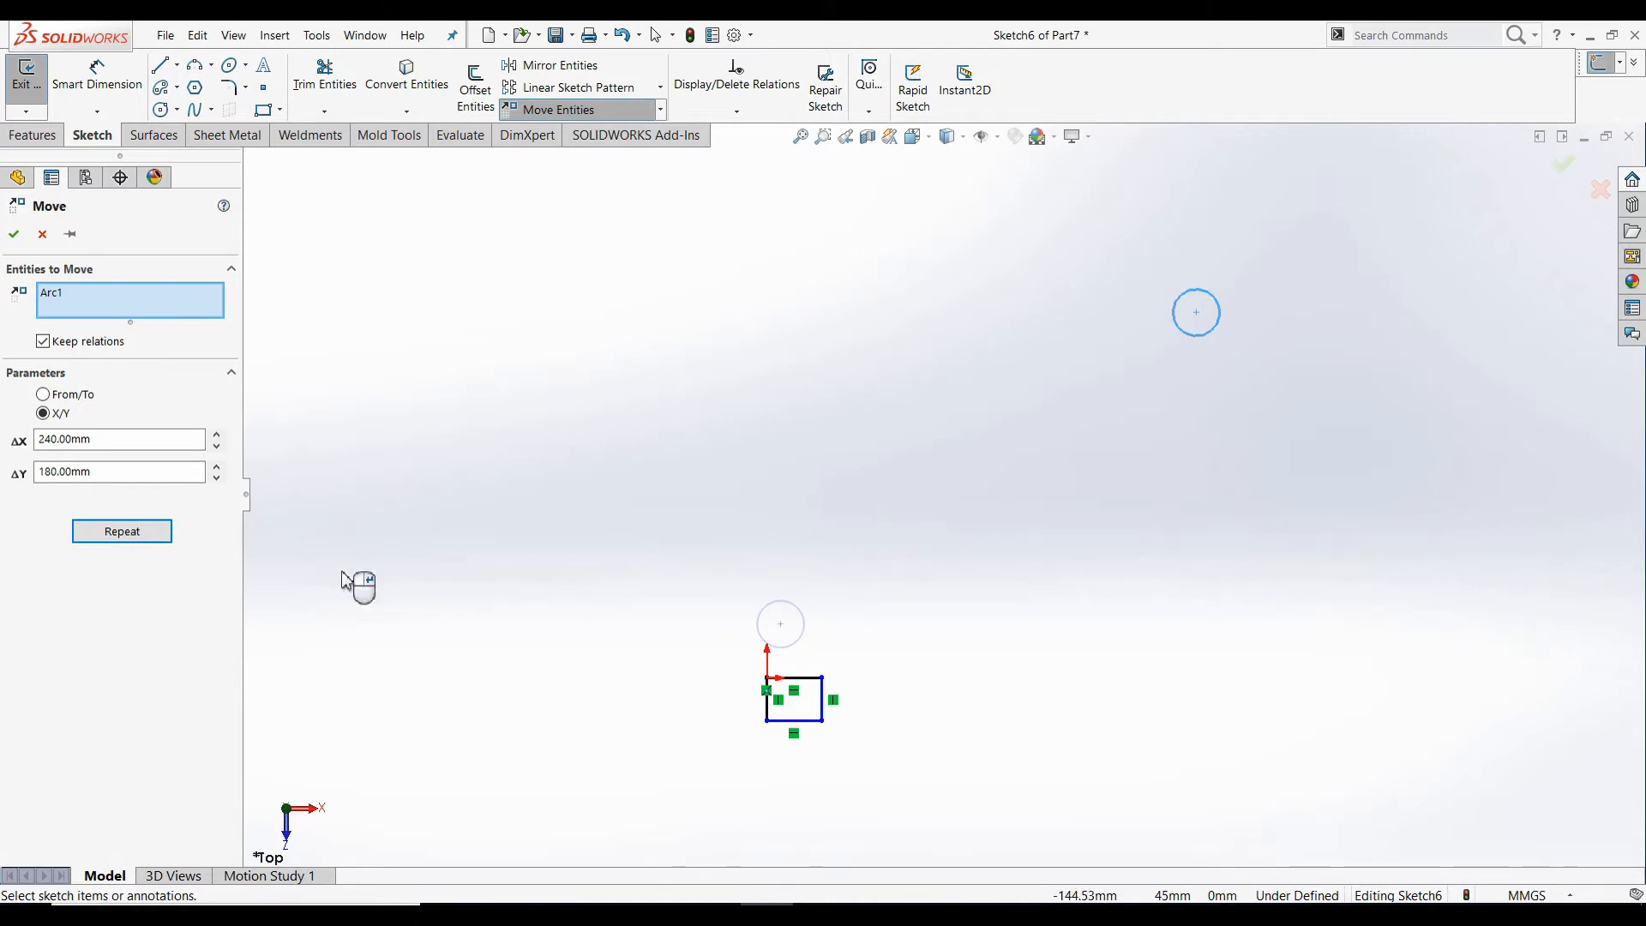
# - Lower the circle's ΔY and repeat the downward increment until it reaches -60 mm
pyautogui.click(217, 477)
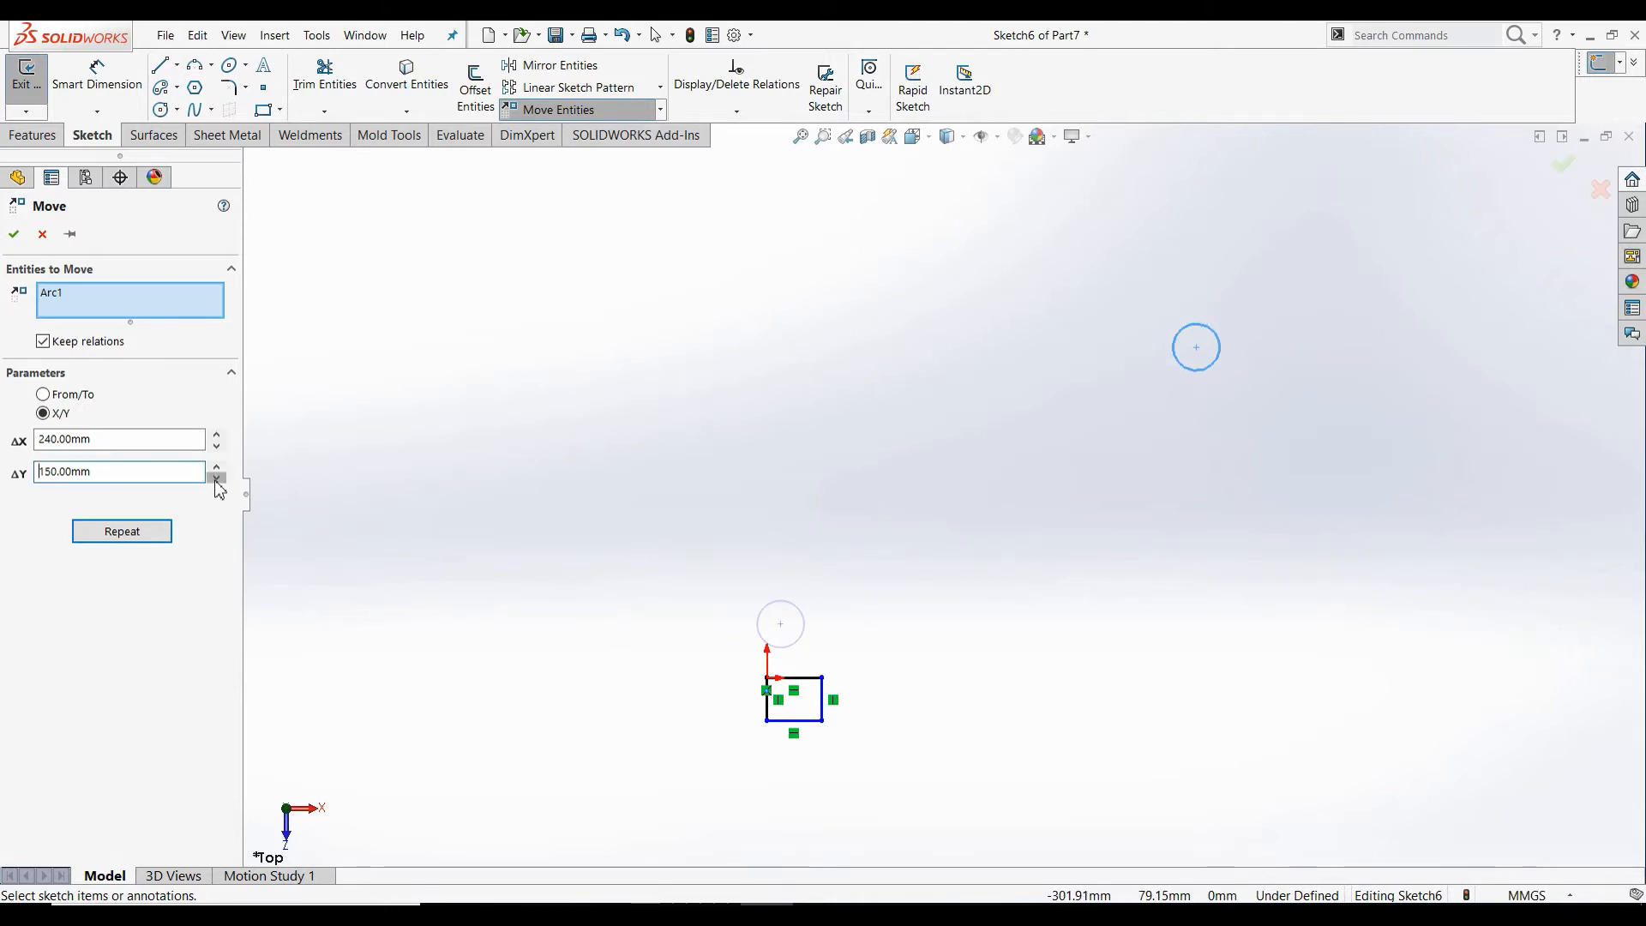
pyautogui.click(121, 536)
pyautogui.click(162, 536)
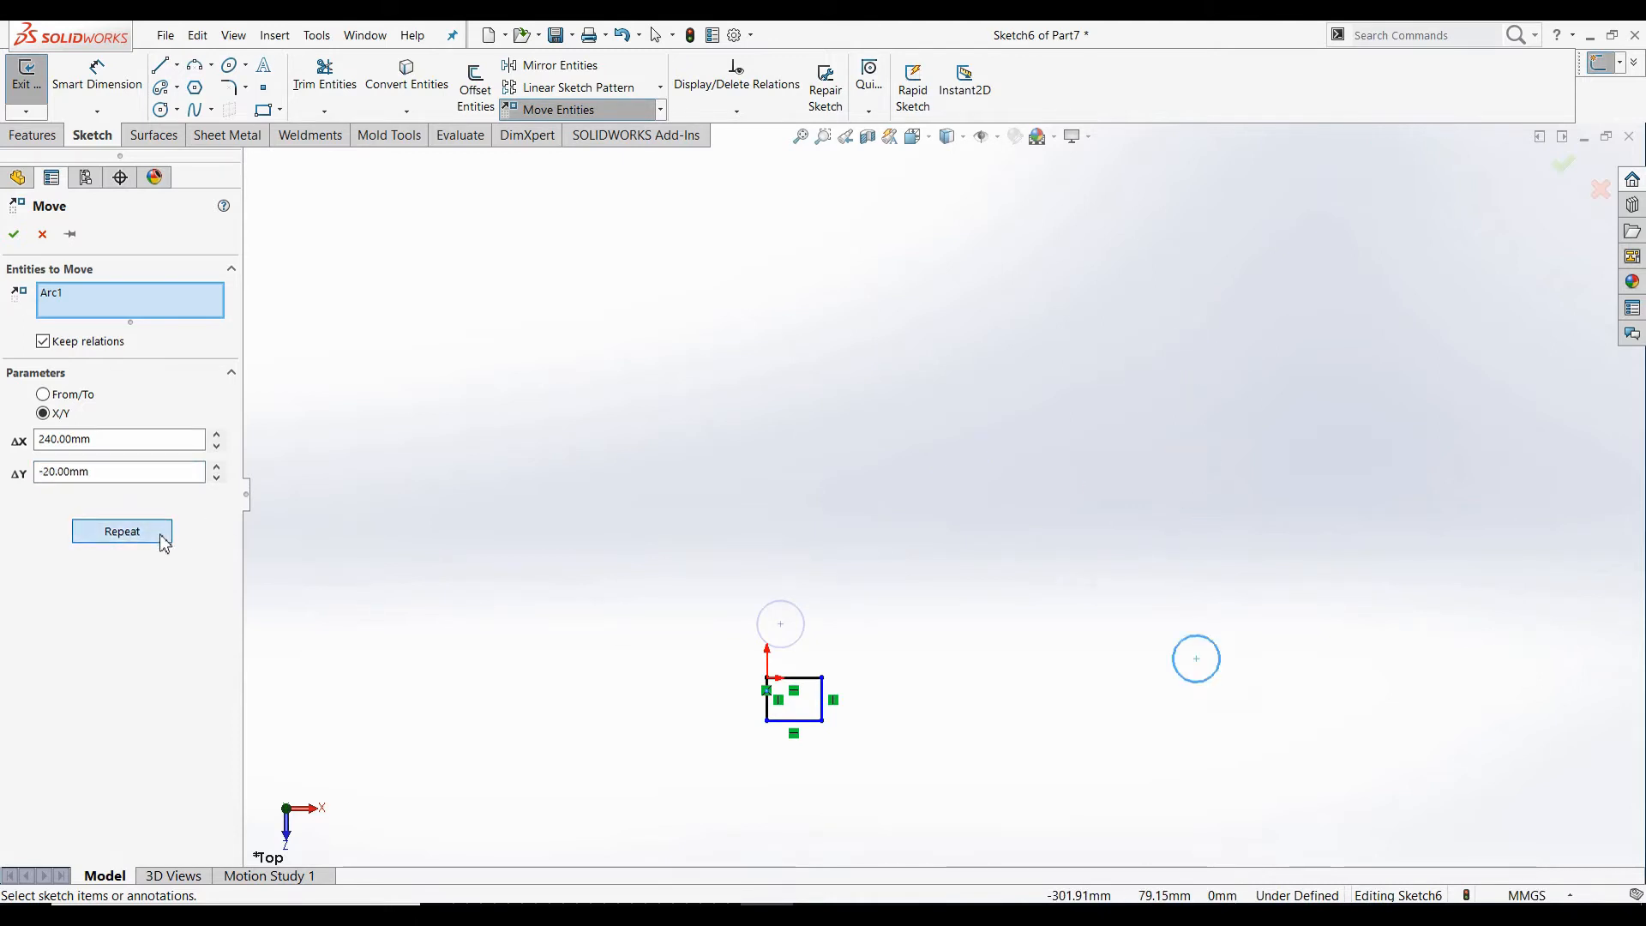
pyautogui.click(161, 536)
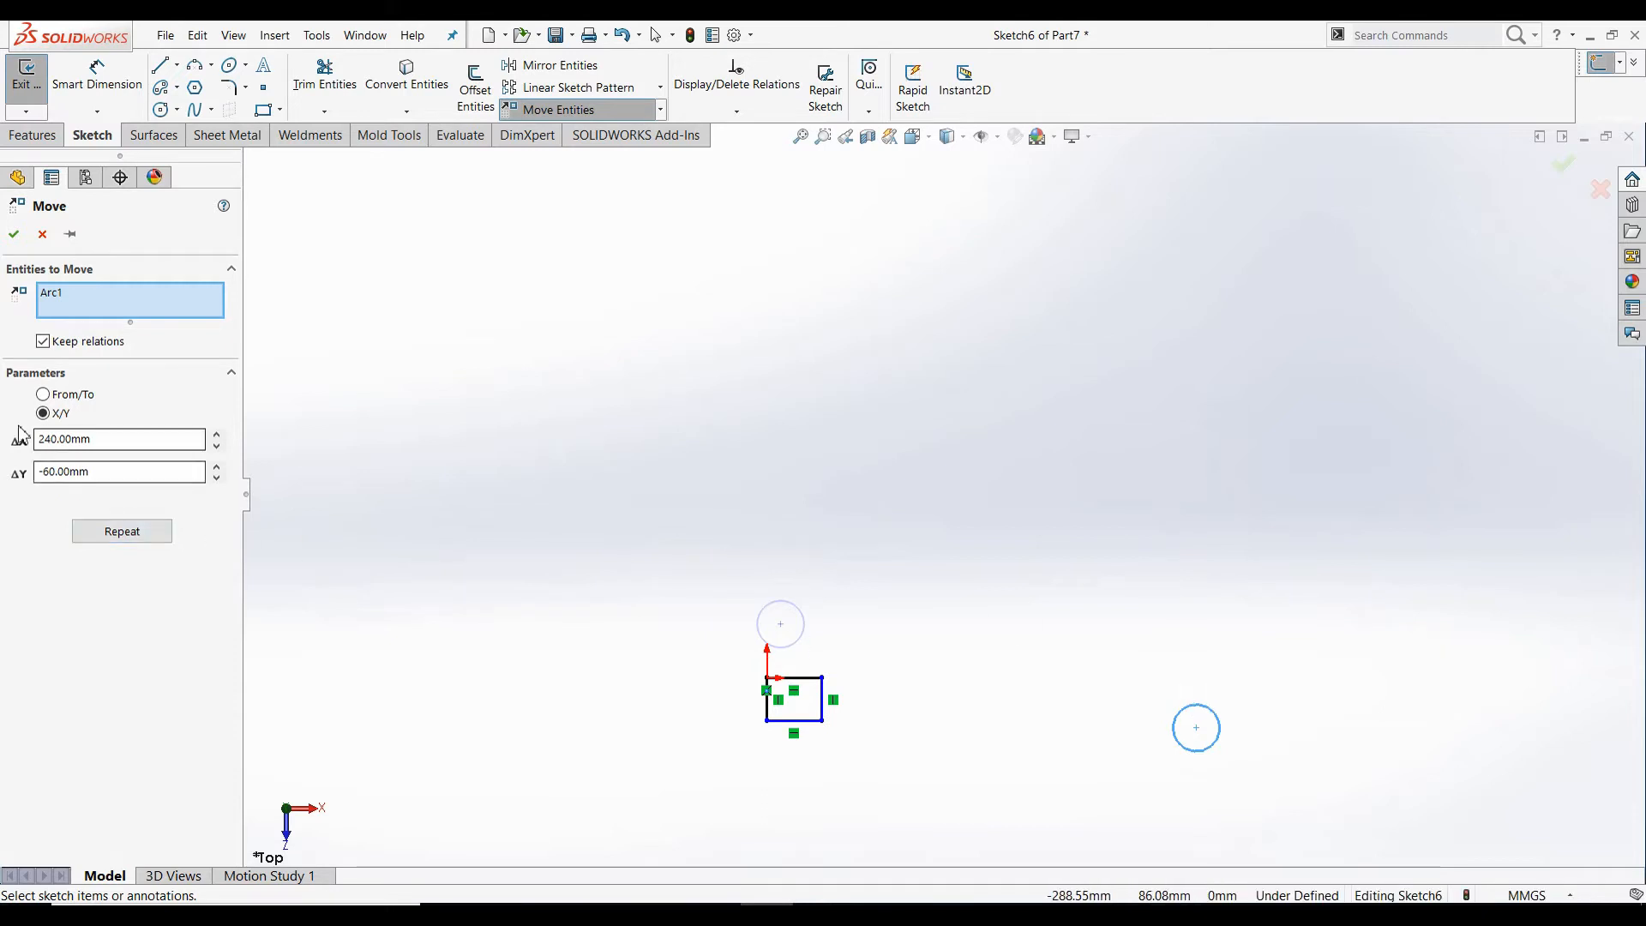
# - Increase the circle's ΔX by 10 mm and repeat that increment until it reaches 290 mm
pyautogui.click(217, 434)
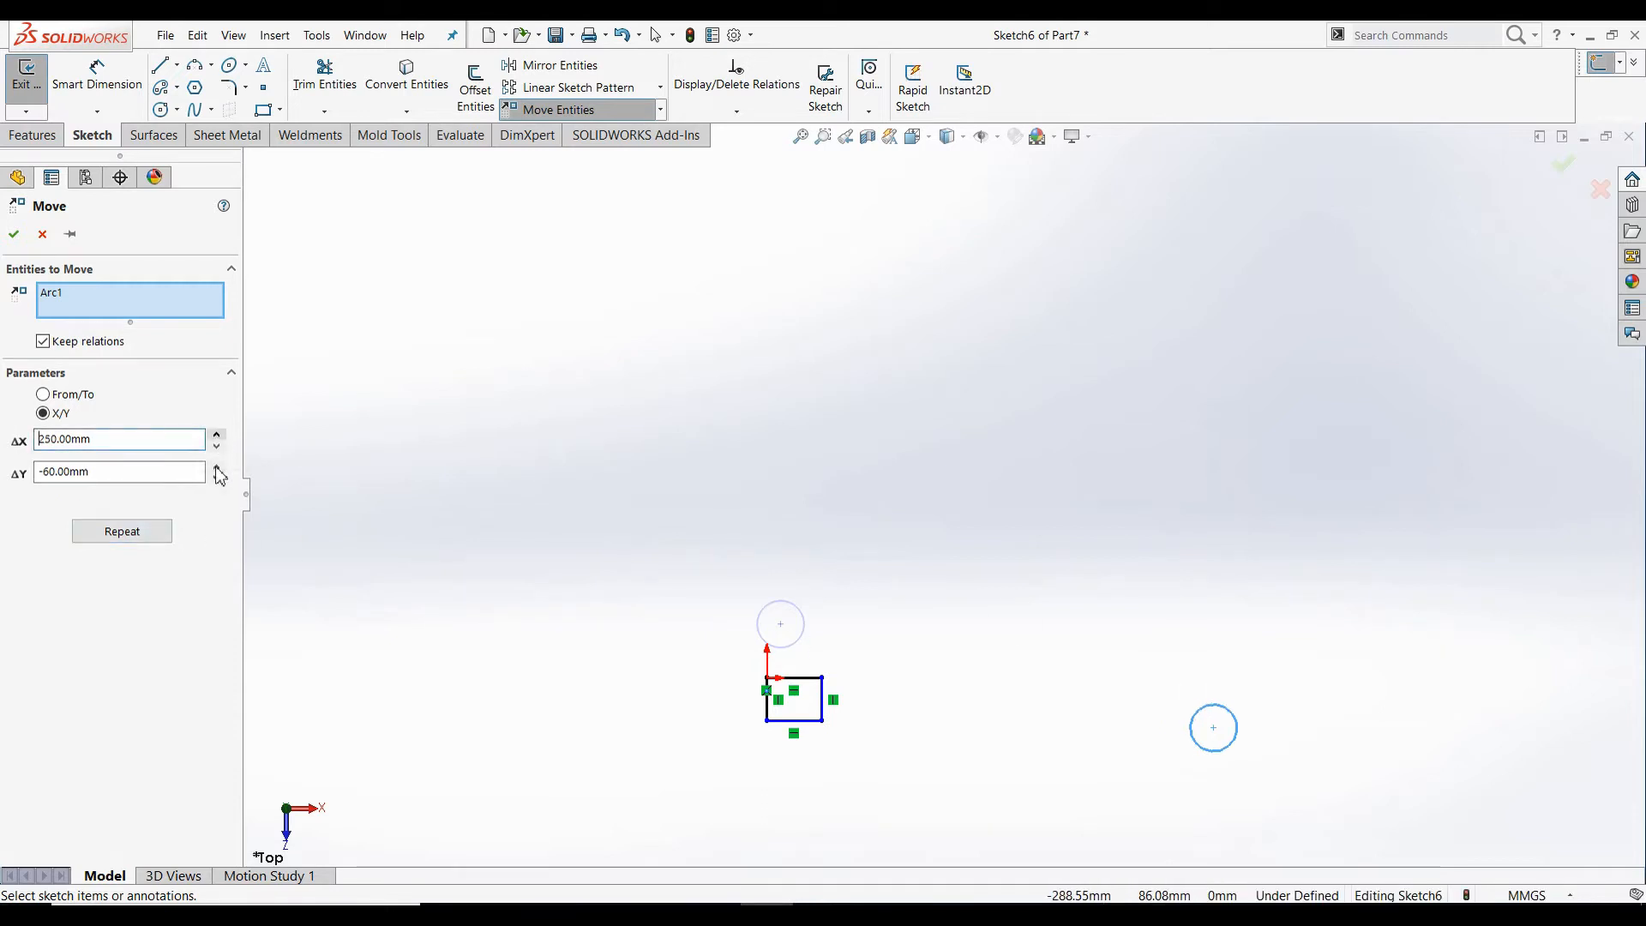
pyautogui.click(144, 539)
pyautogui.click(144, 538)
pyautogui.click(177, 476)
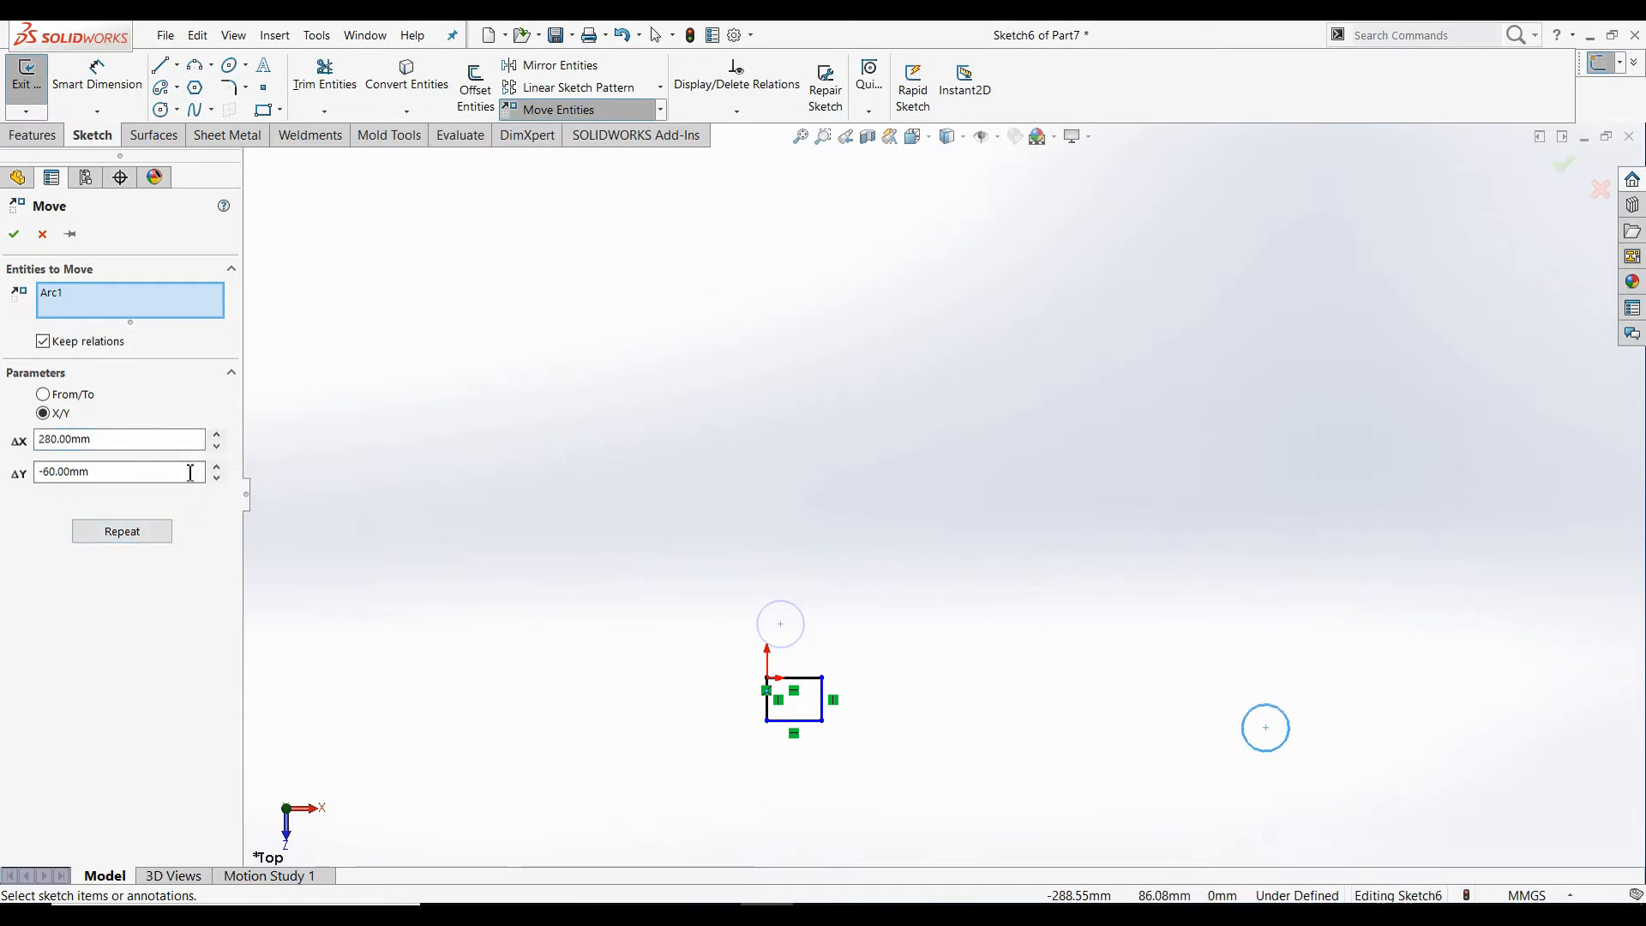
pyautogui.click(126, 532)
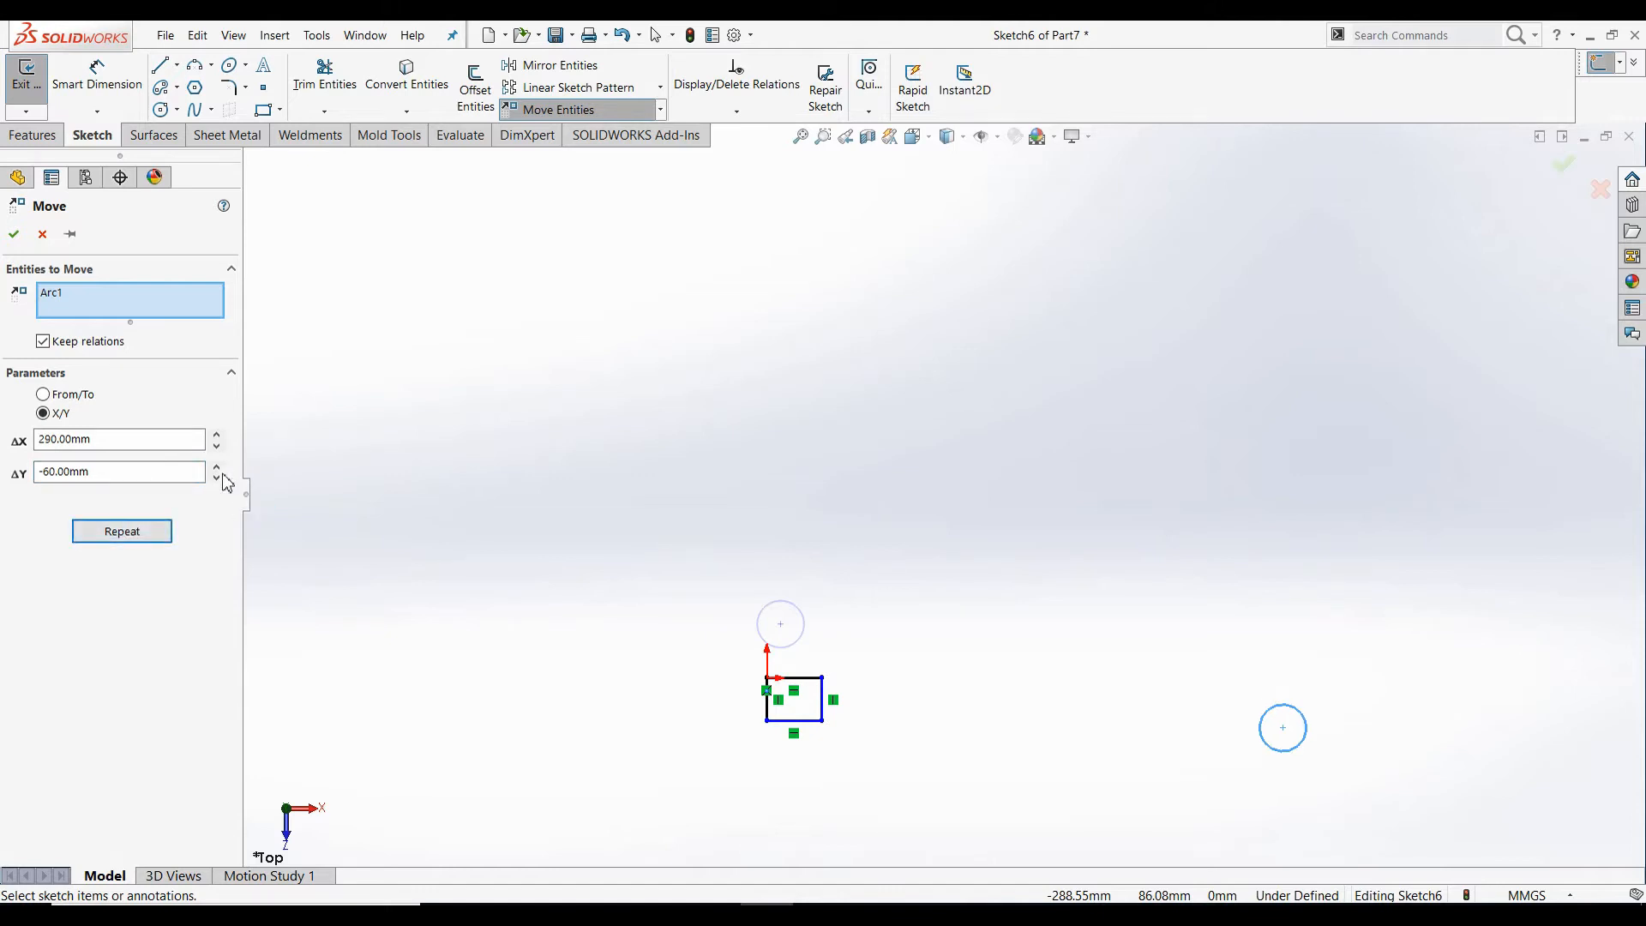
# - Repeat the circle's downward move increment until ΔY reaches -100 mm and cancel the whole move
pyautogui.click(211, 479)
pyautogui.click(131, 529)
pyautogui.click(128, 529)
pyautogui.click(128, 529)
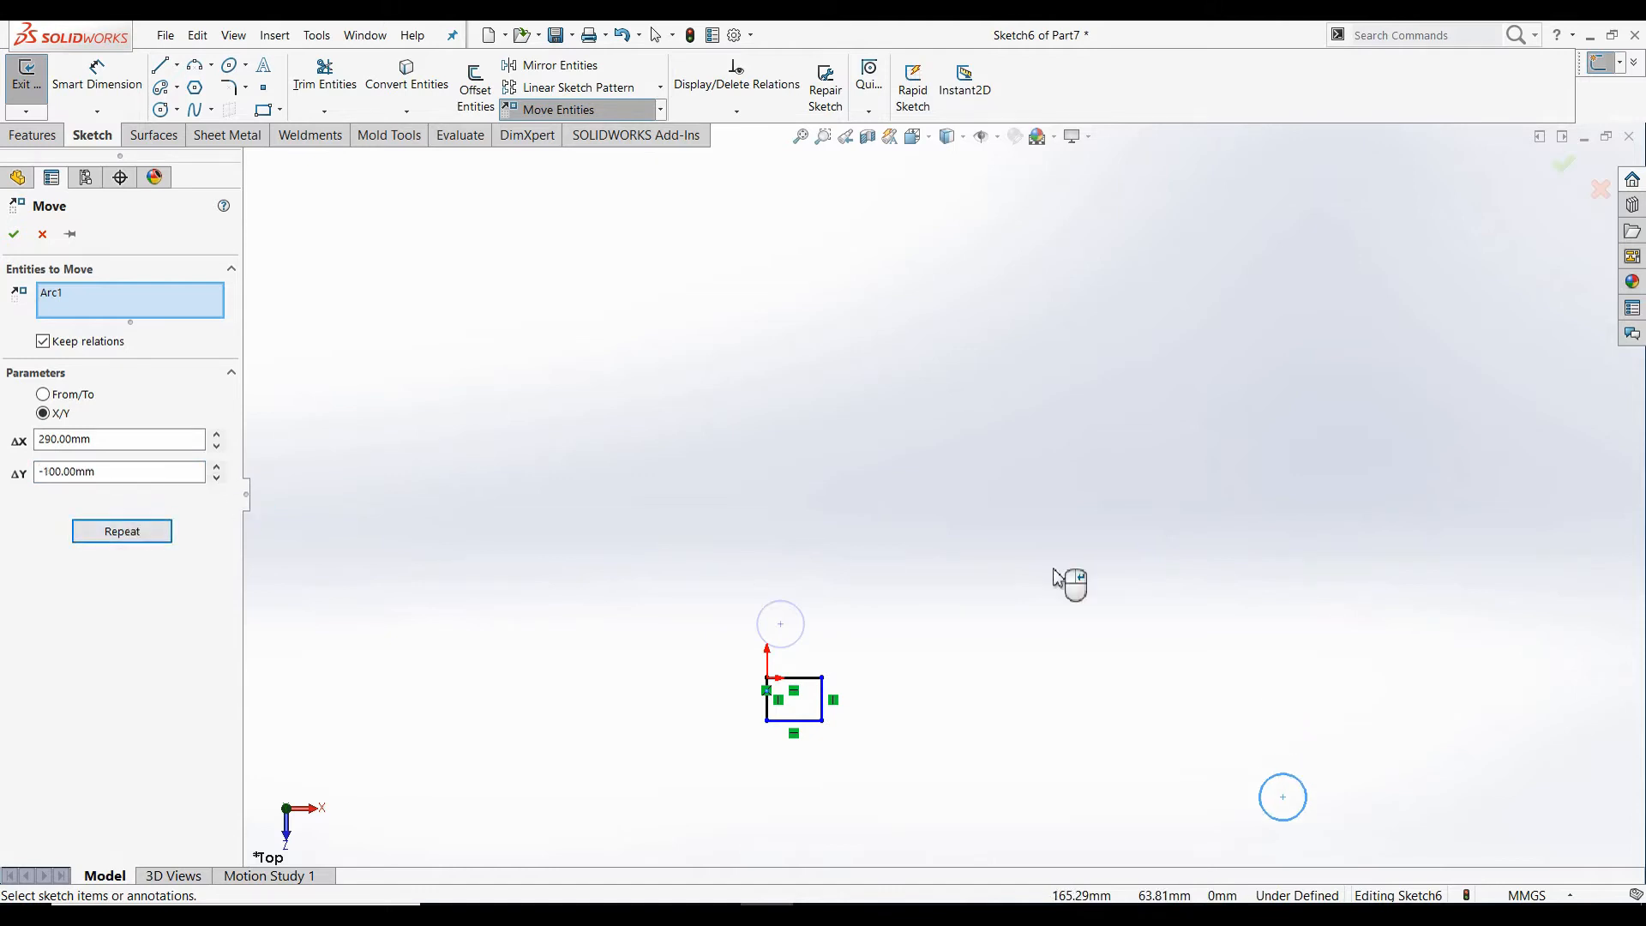
pyautogui.scroll(2, 1066, 575)
pyautogui.scroll(-3, 1145, 716)
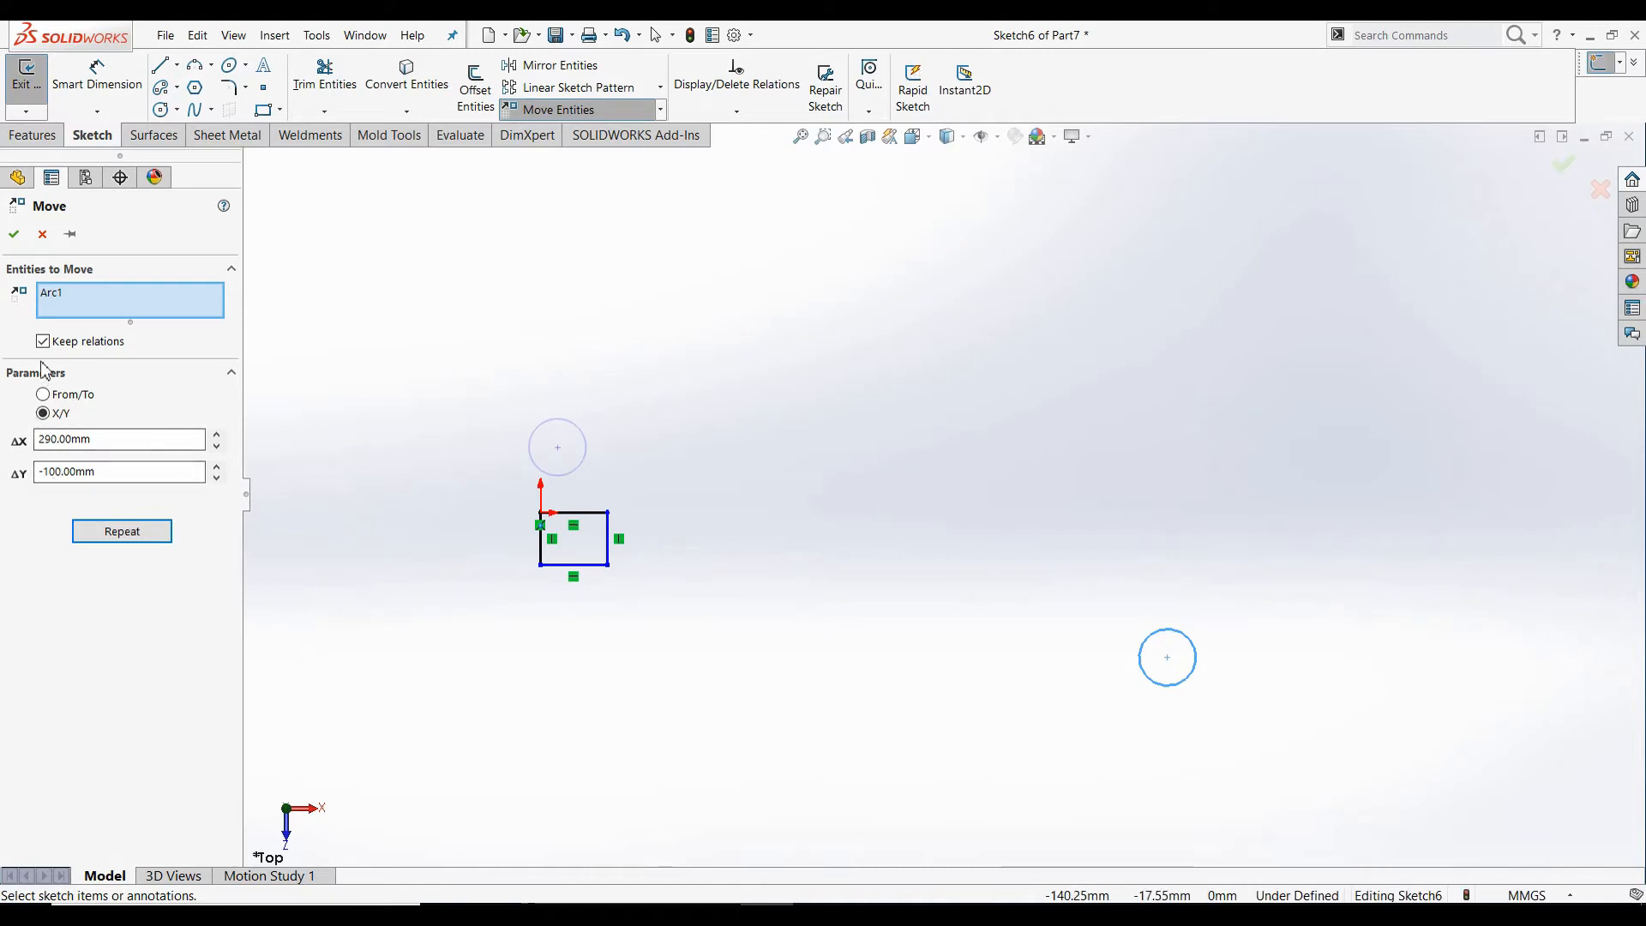
pyautogui.click(41, 237)
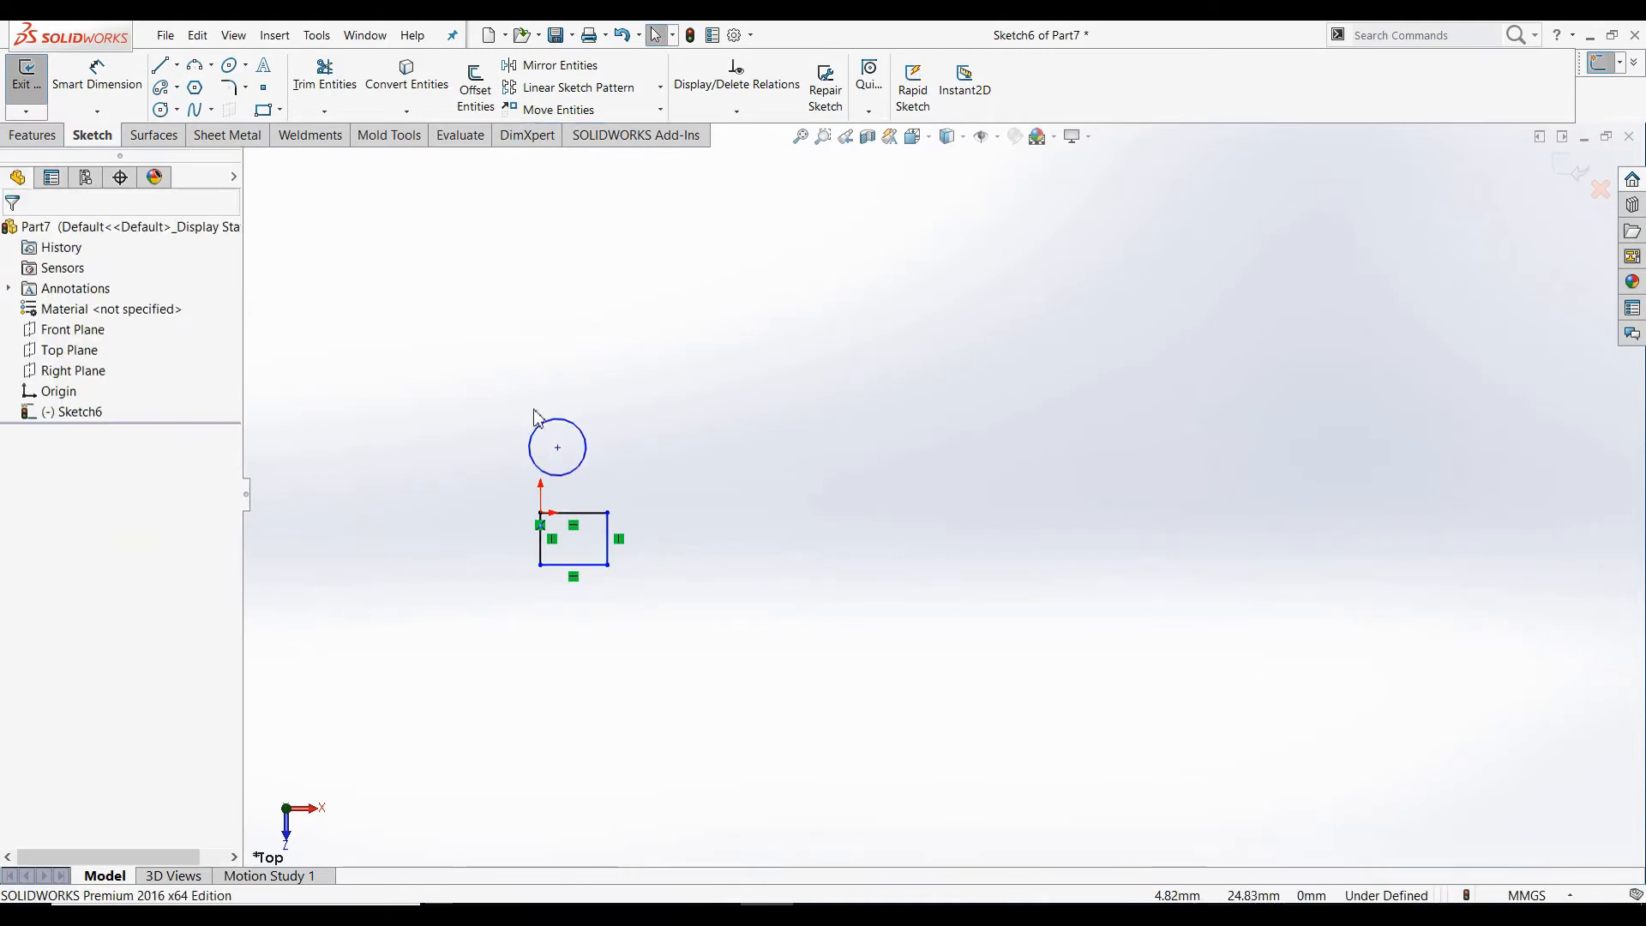
# - Copy the circle using From/To, with the rectangle's upper-right corner as start point, placing the copy above and to the right of the original
pyautogui.click(660, 110)
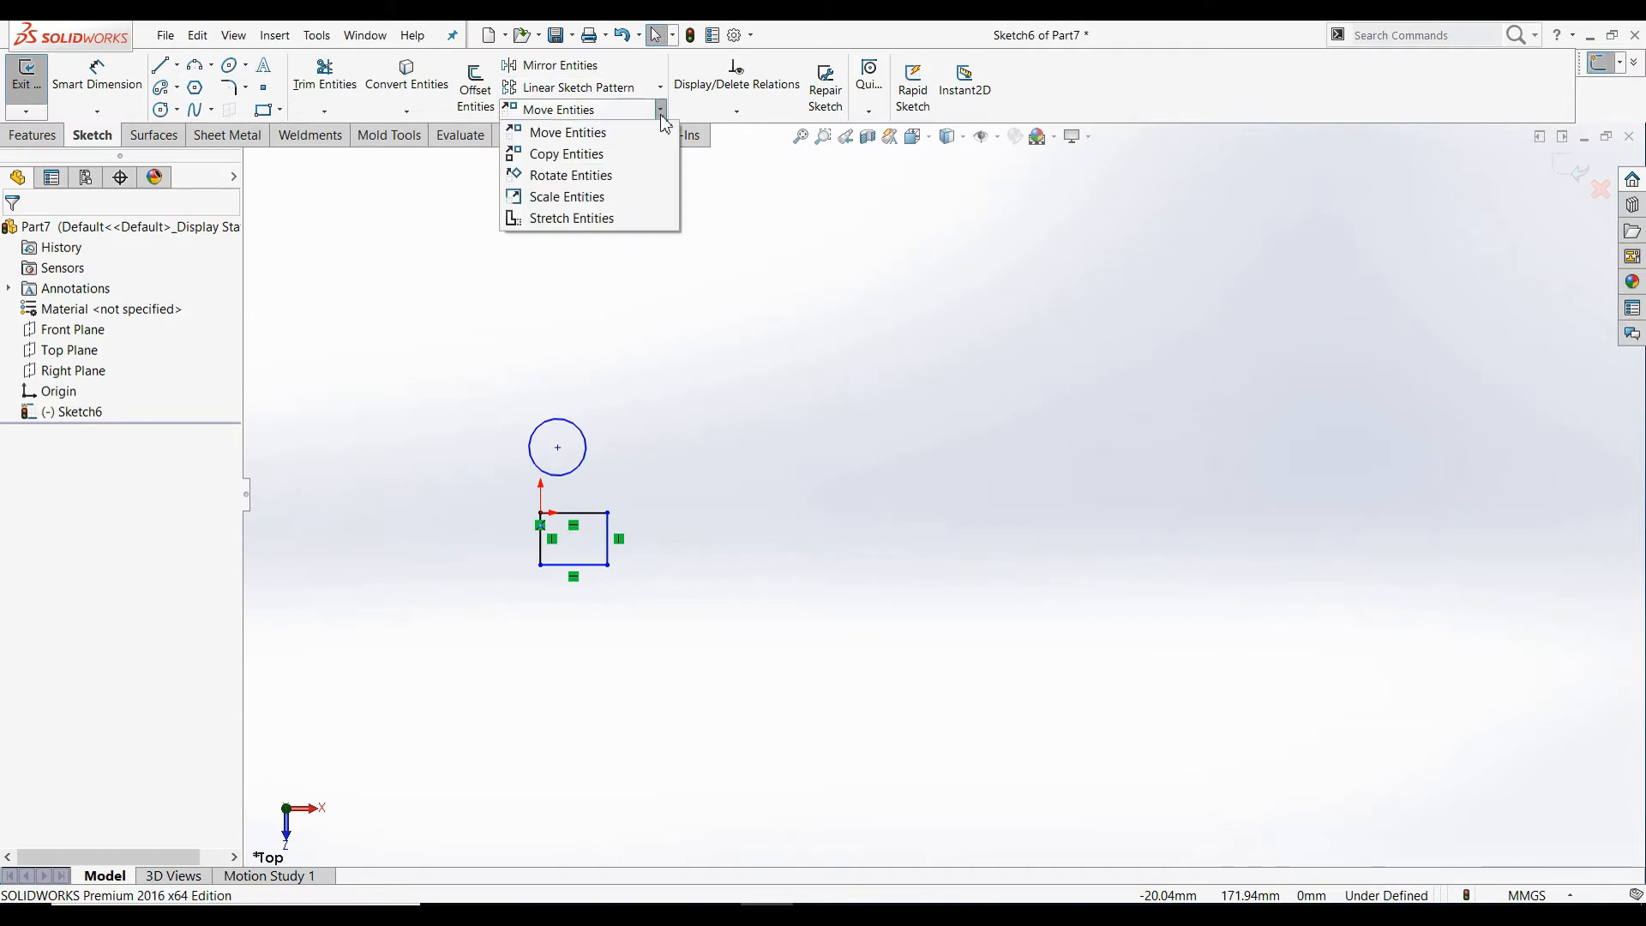
pyautogui.click(579, 156)
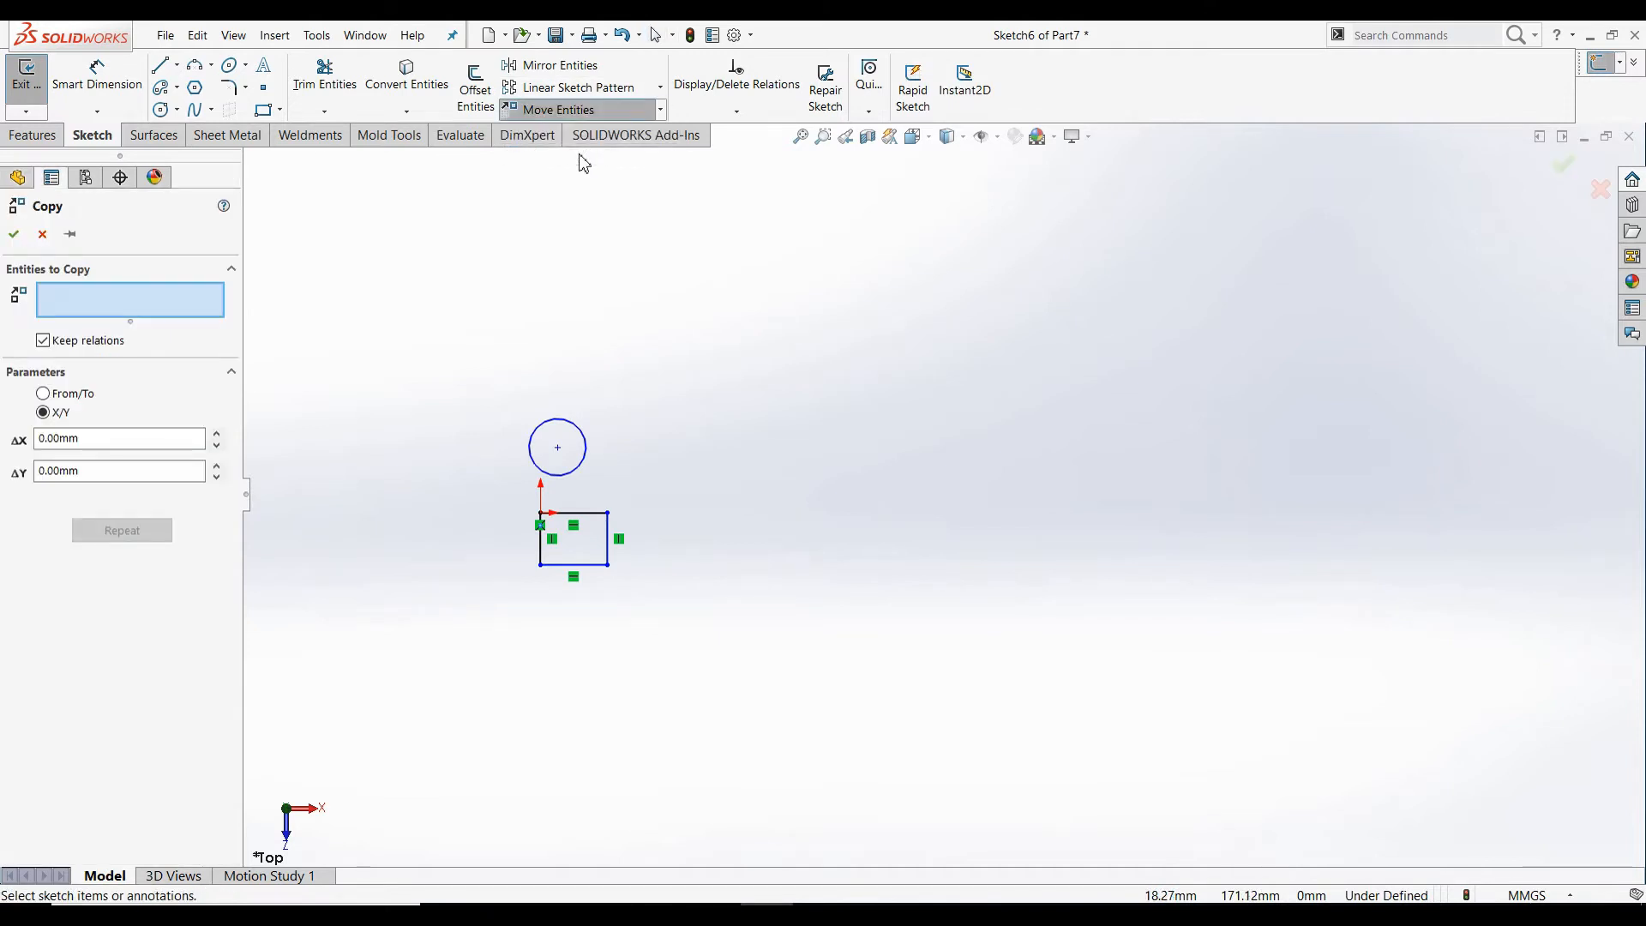
pyautogui.moveTo(478, 359); pyautogui.dragTo(631, 474)
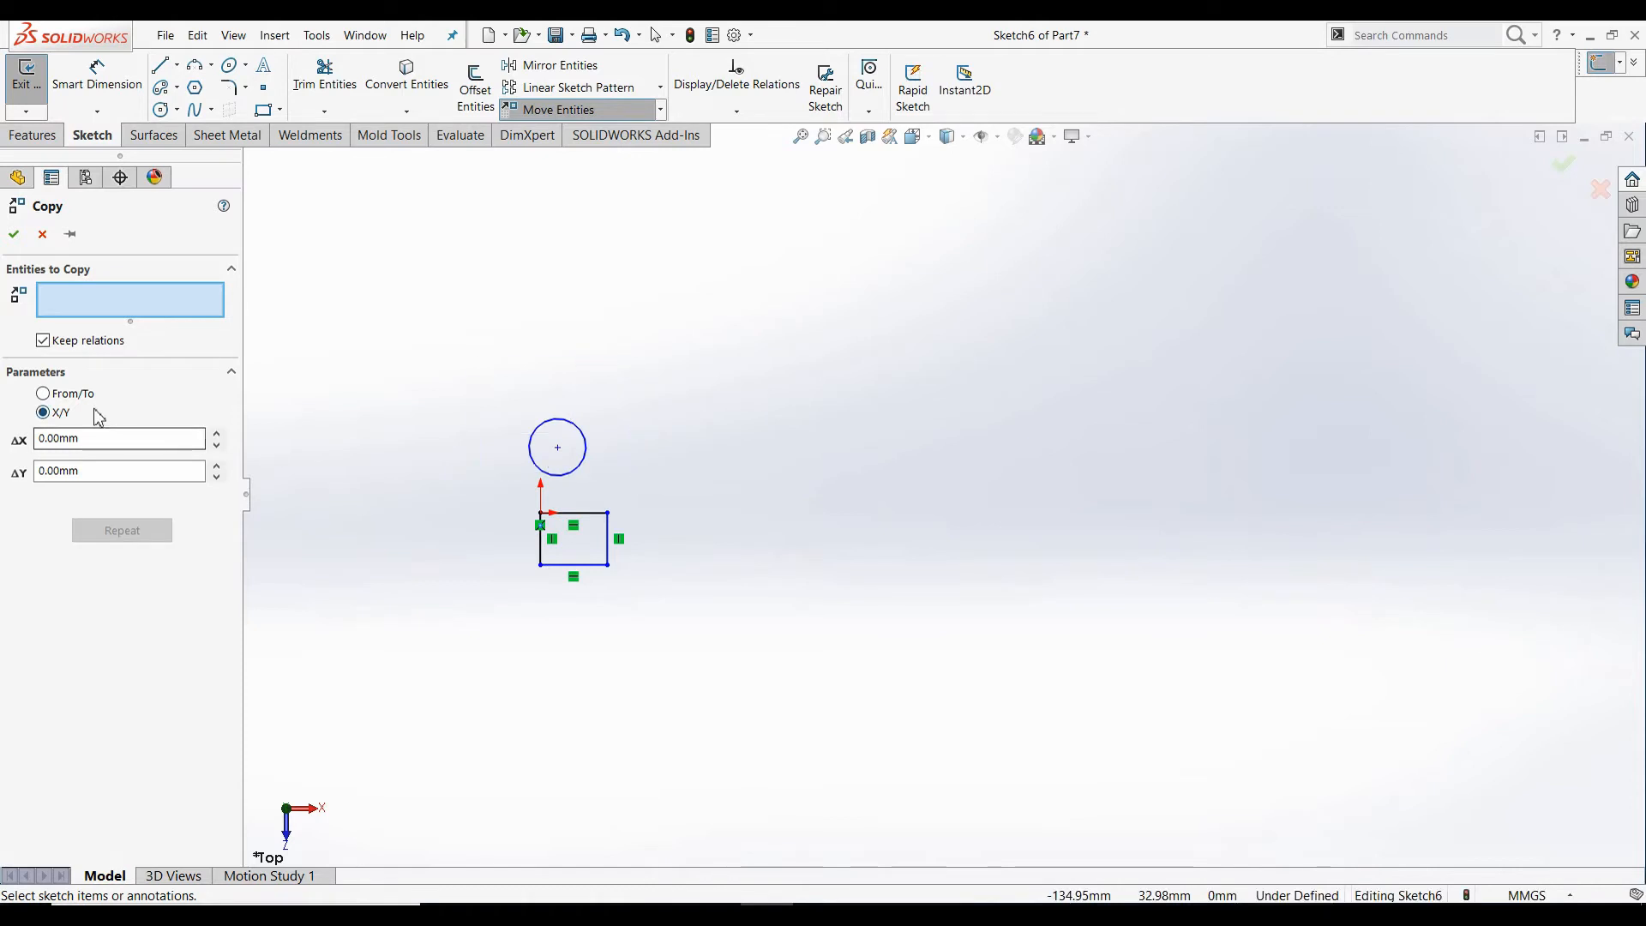
pyautogui.click(43, 393)
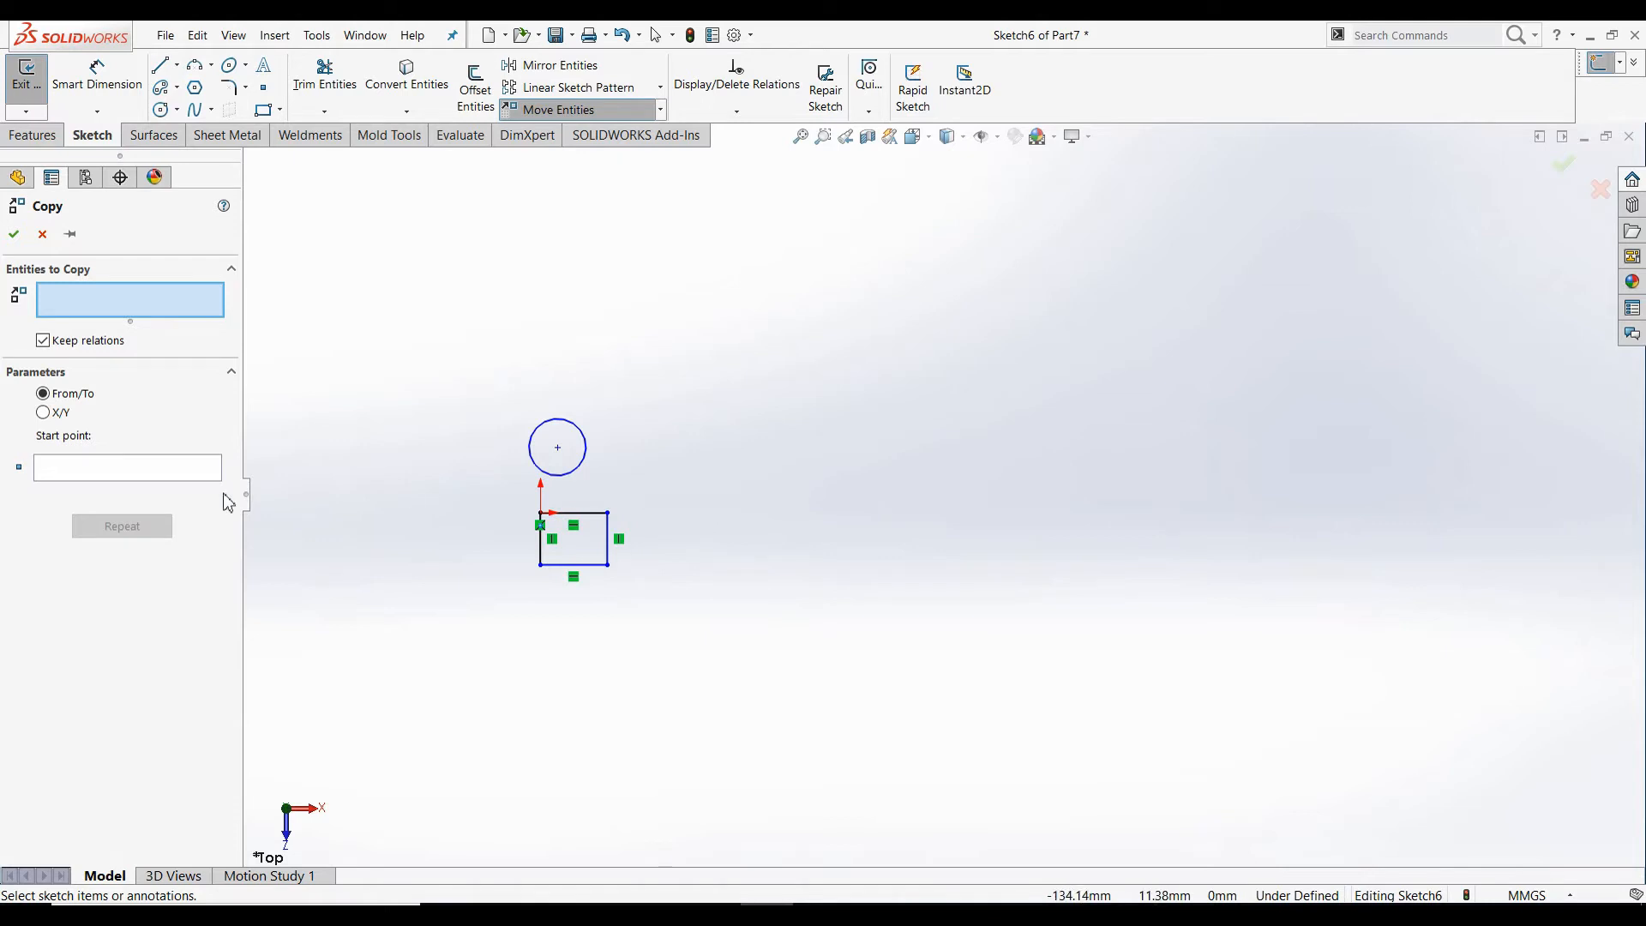
pyautogui.click(157, 476)
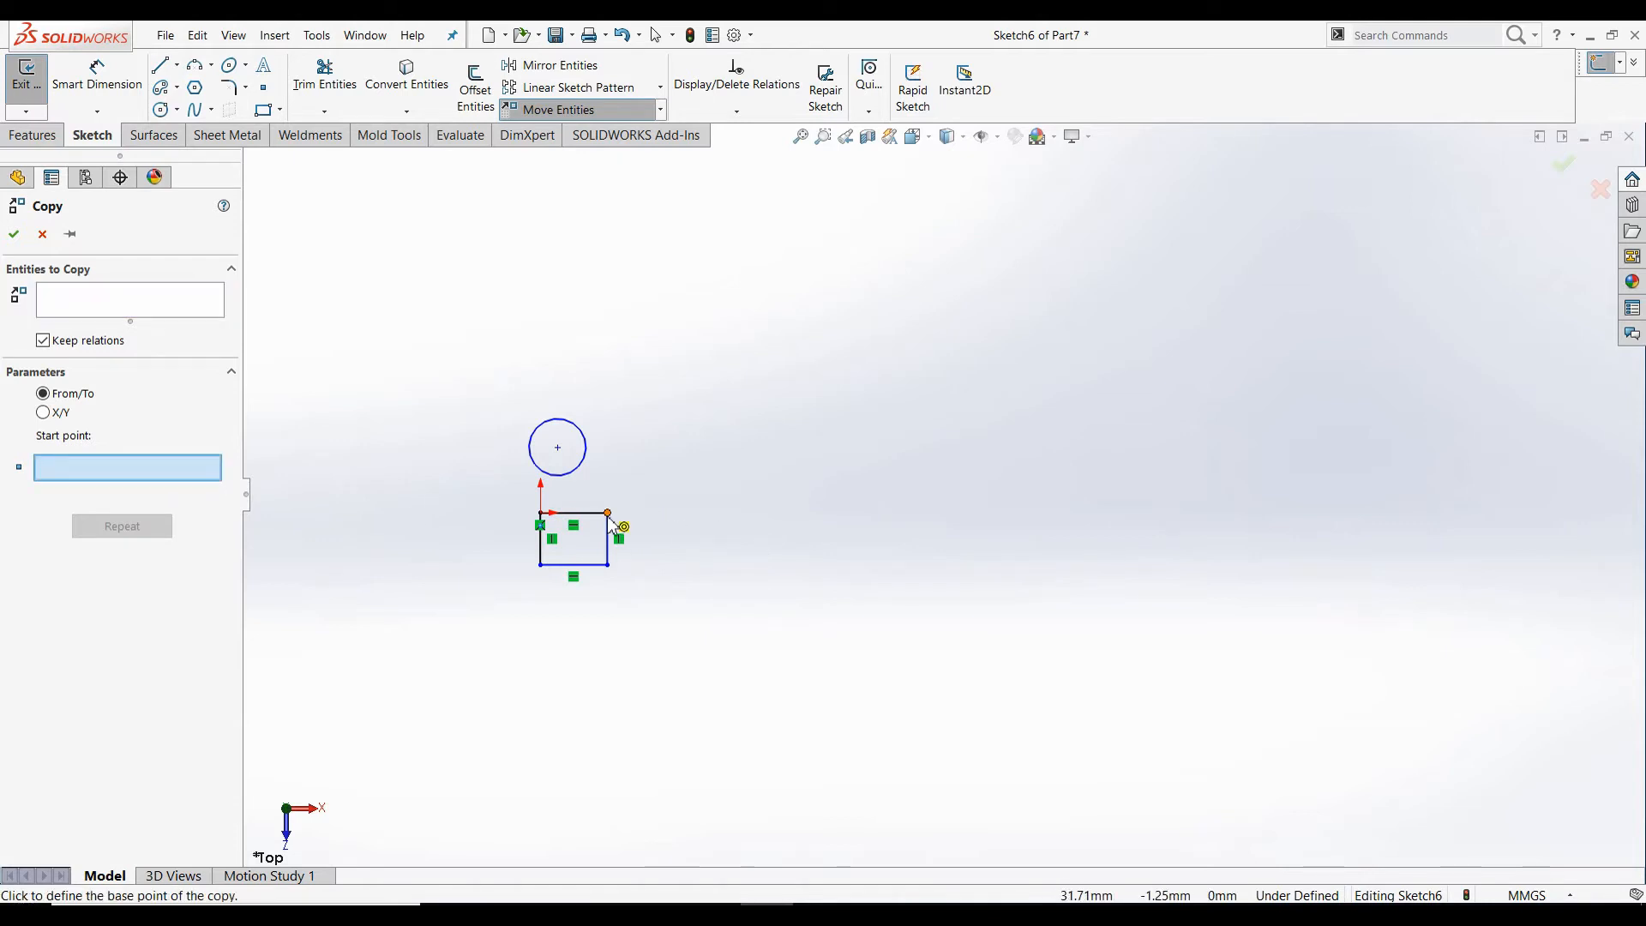
pyautogui.click(142, 317)
pyautogui.moveTo(294, 268); pyautogui.dragTo(631, 475)
pyautogui.click(169, 476)
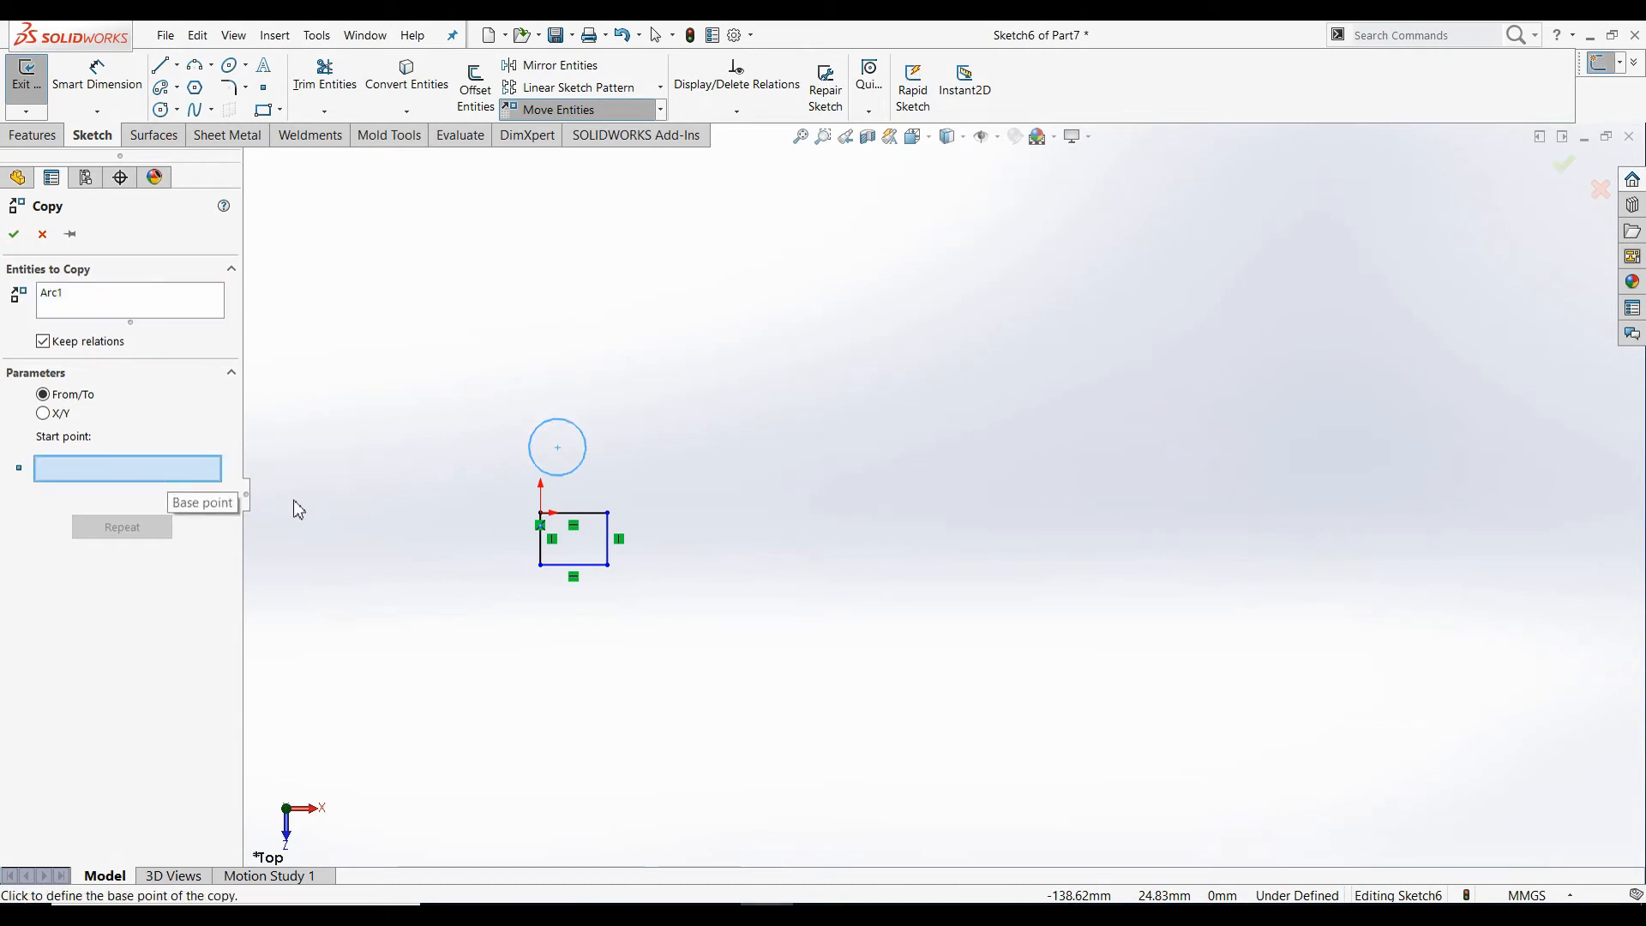
pyautogui.click(609, 517)
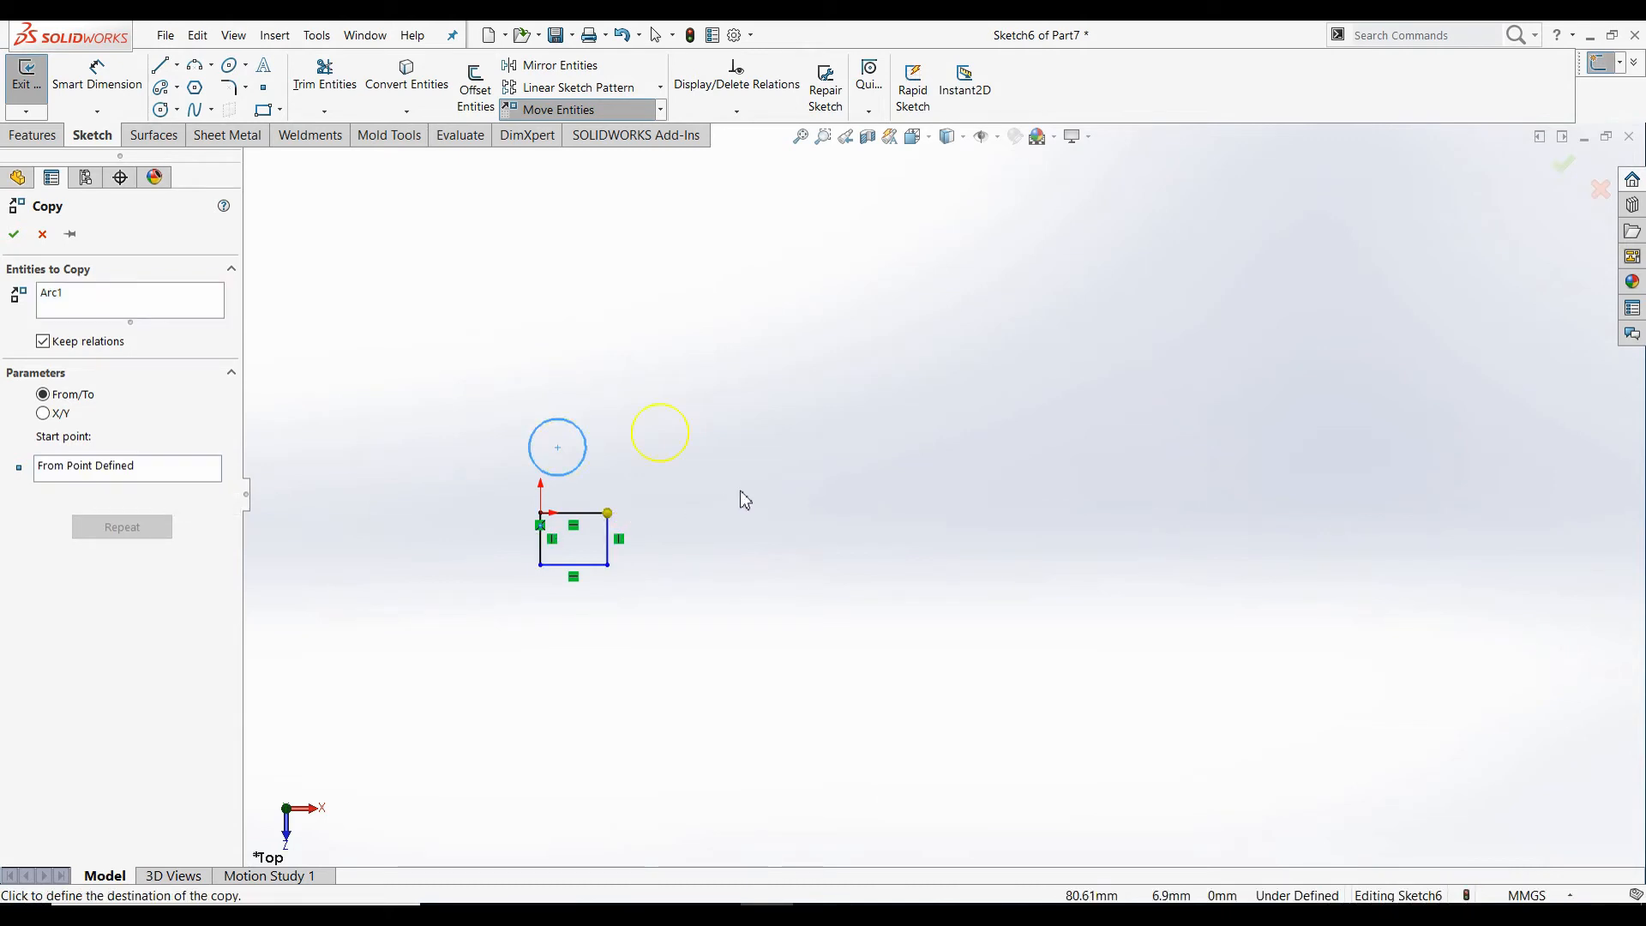
pyautogui.click(819, 336)
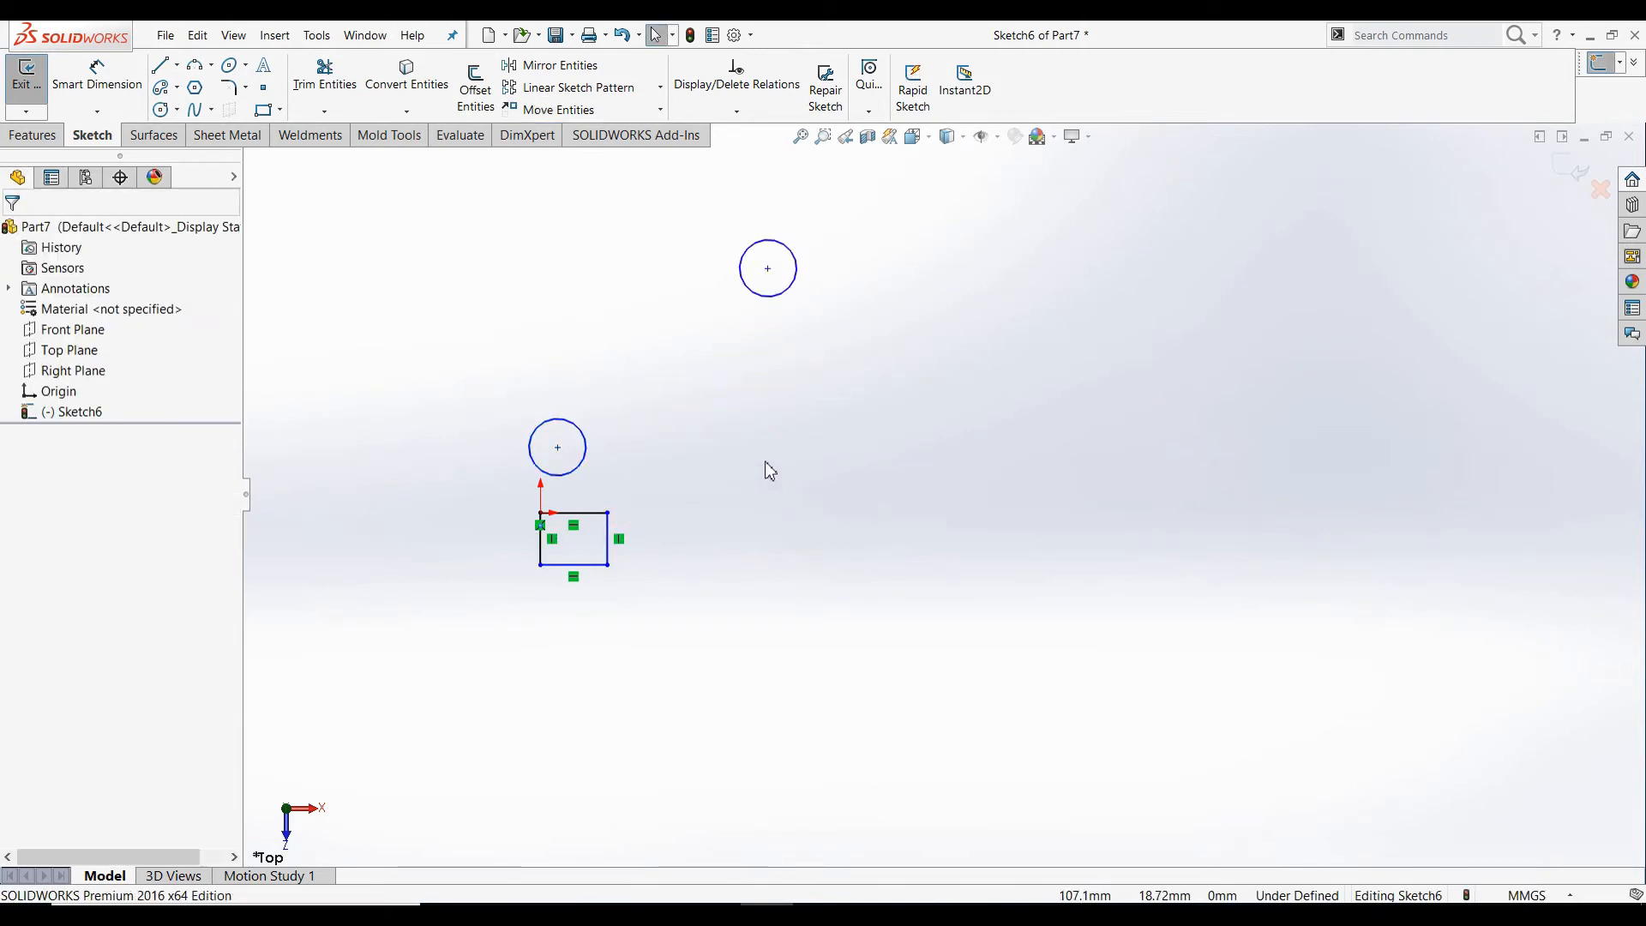
# - Start Rotate Entities on the rectangle's four lines only, using the original circle's centre as the centre of rotation
pyautogui.click(741, 268)
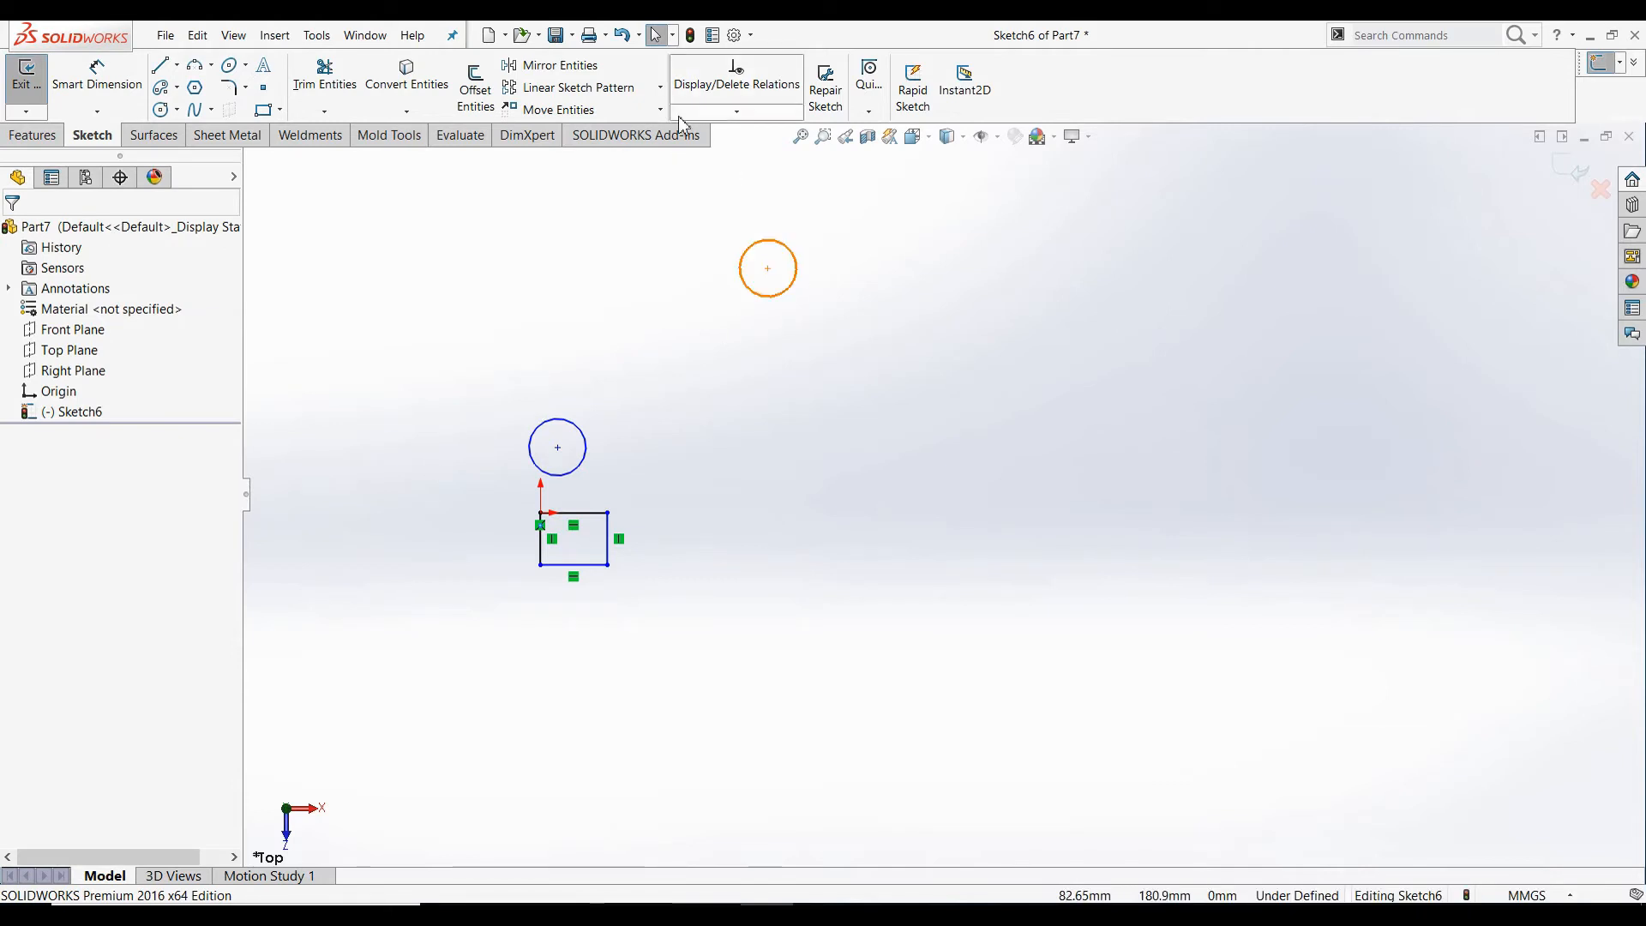
pyautogui.click(660, 109)
pyautogui.click(586, 177)
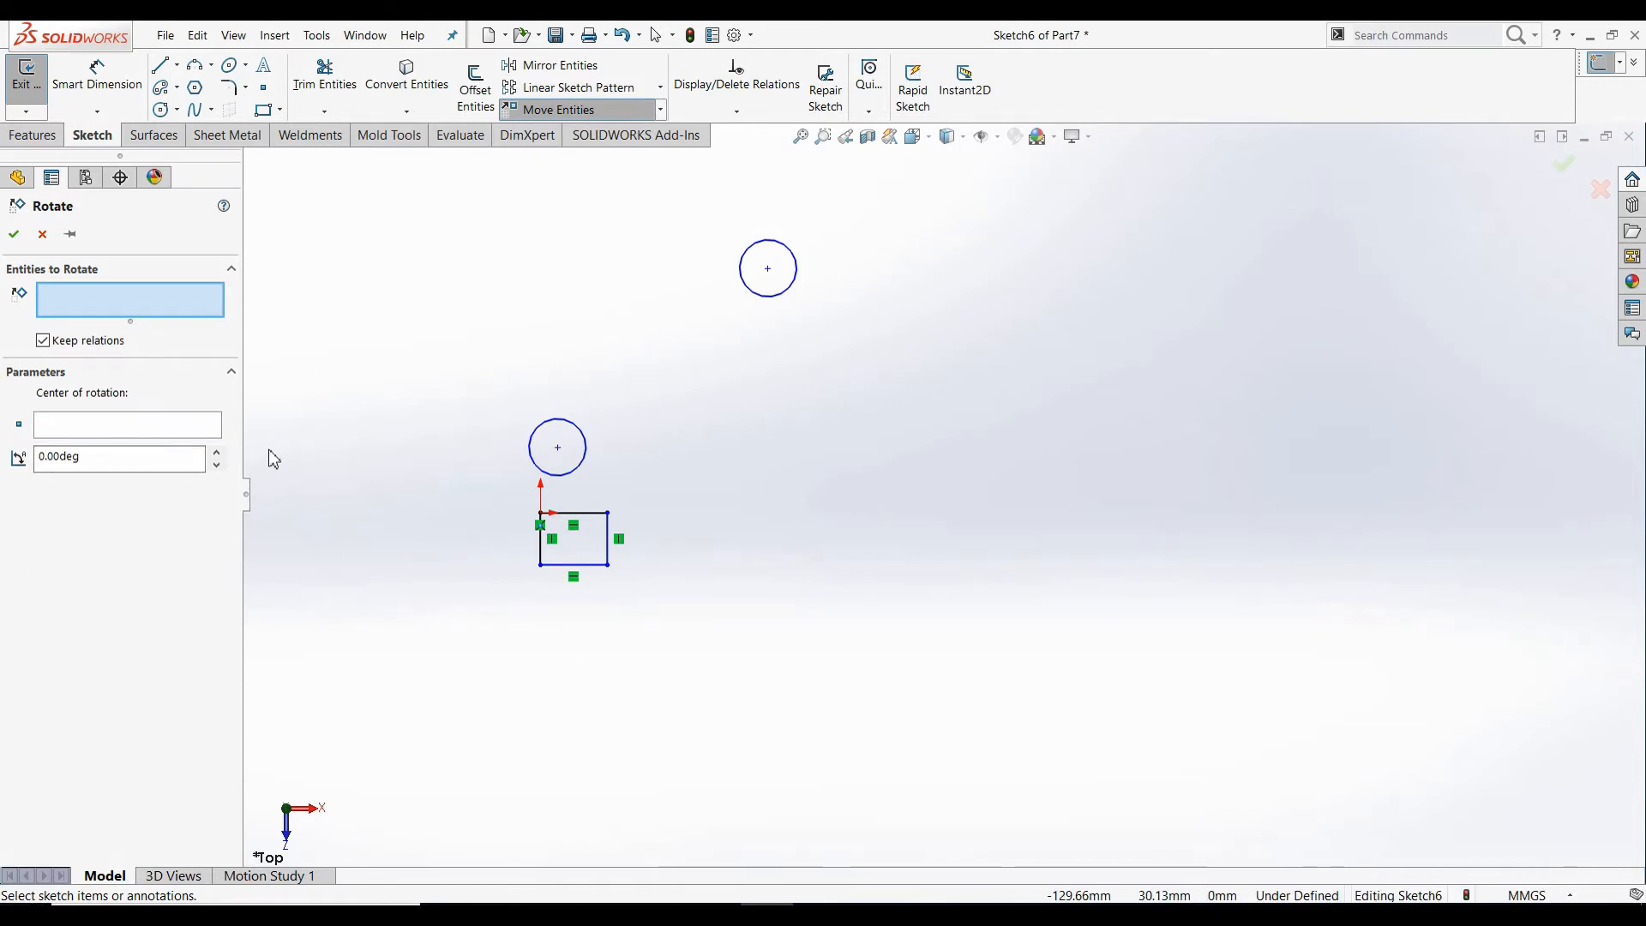
pyautogui.moveTo(692, 195); pyautogui.dragTo(860, 316)
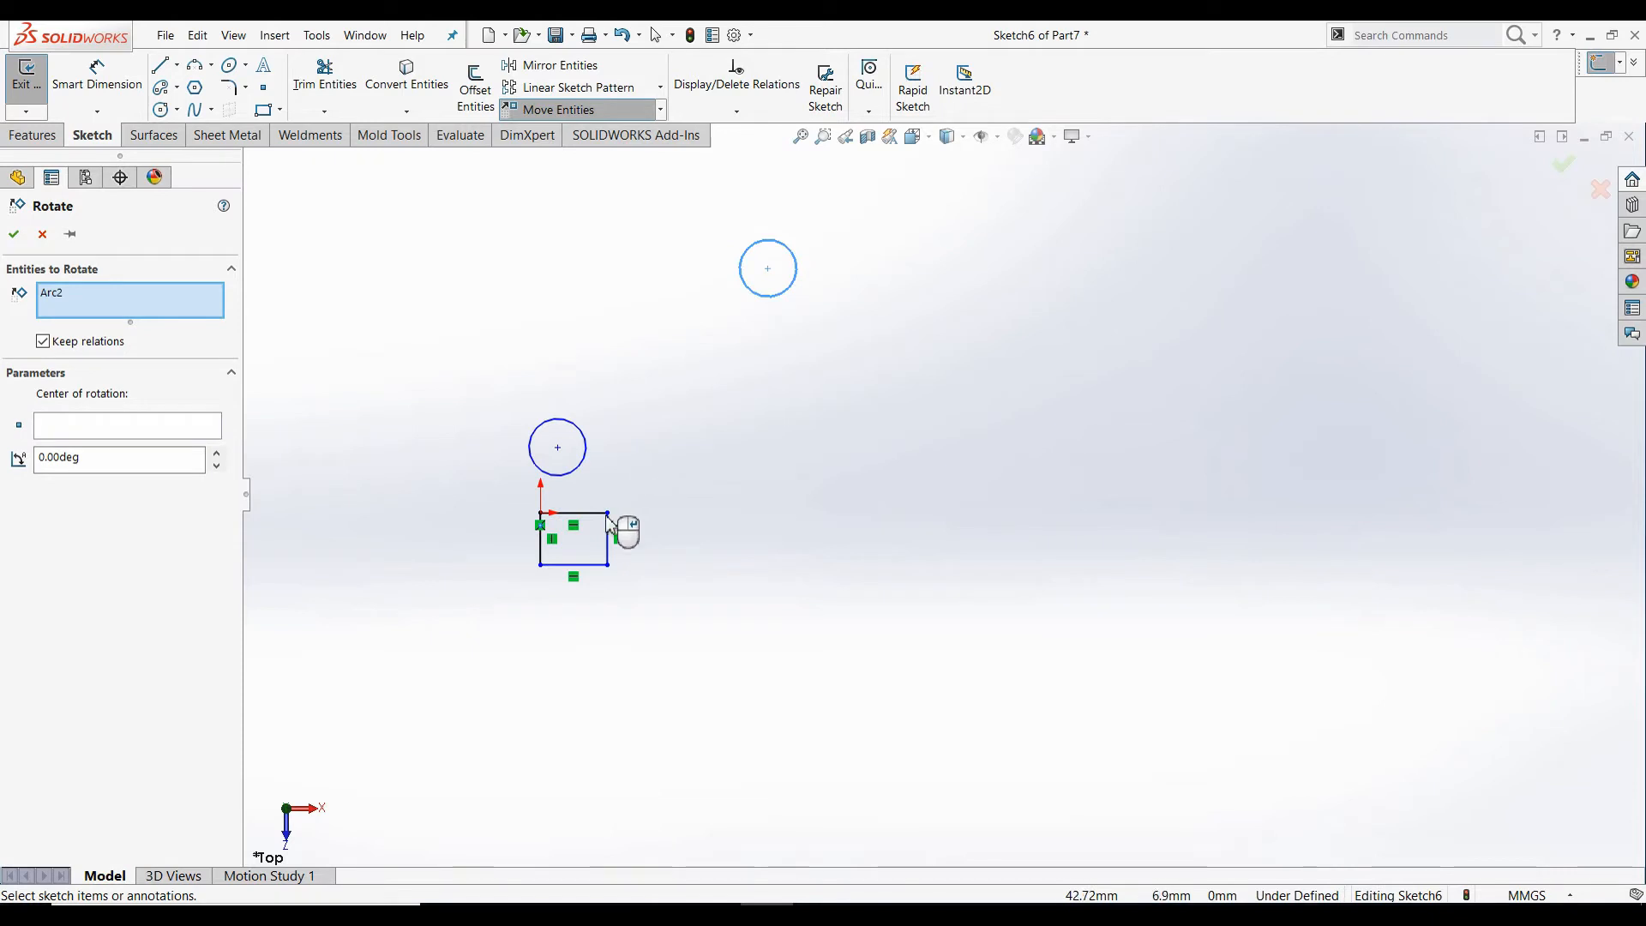
pyautogui.rightClick(193, 312)
pyautogui.click(248, 318)
pyautogui.moveTo(521, 500); pyautogui.dragTo(743, 620)
pyautogui.click(130, 477)
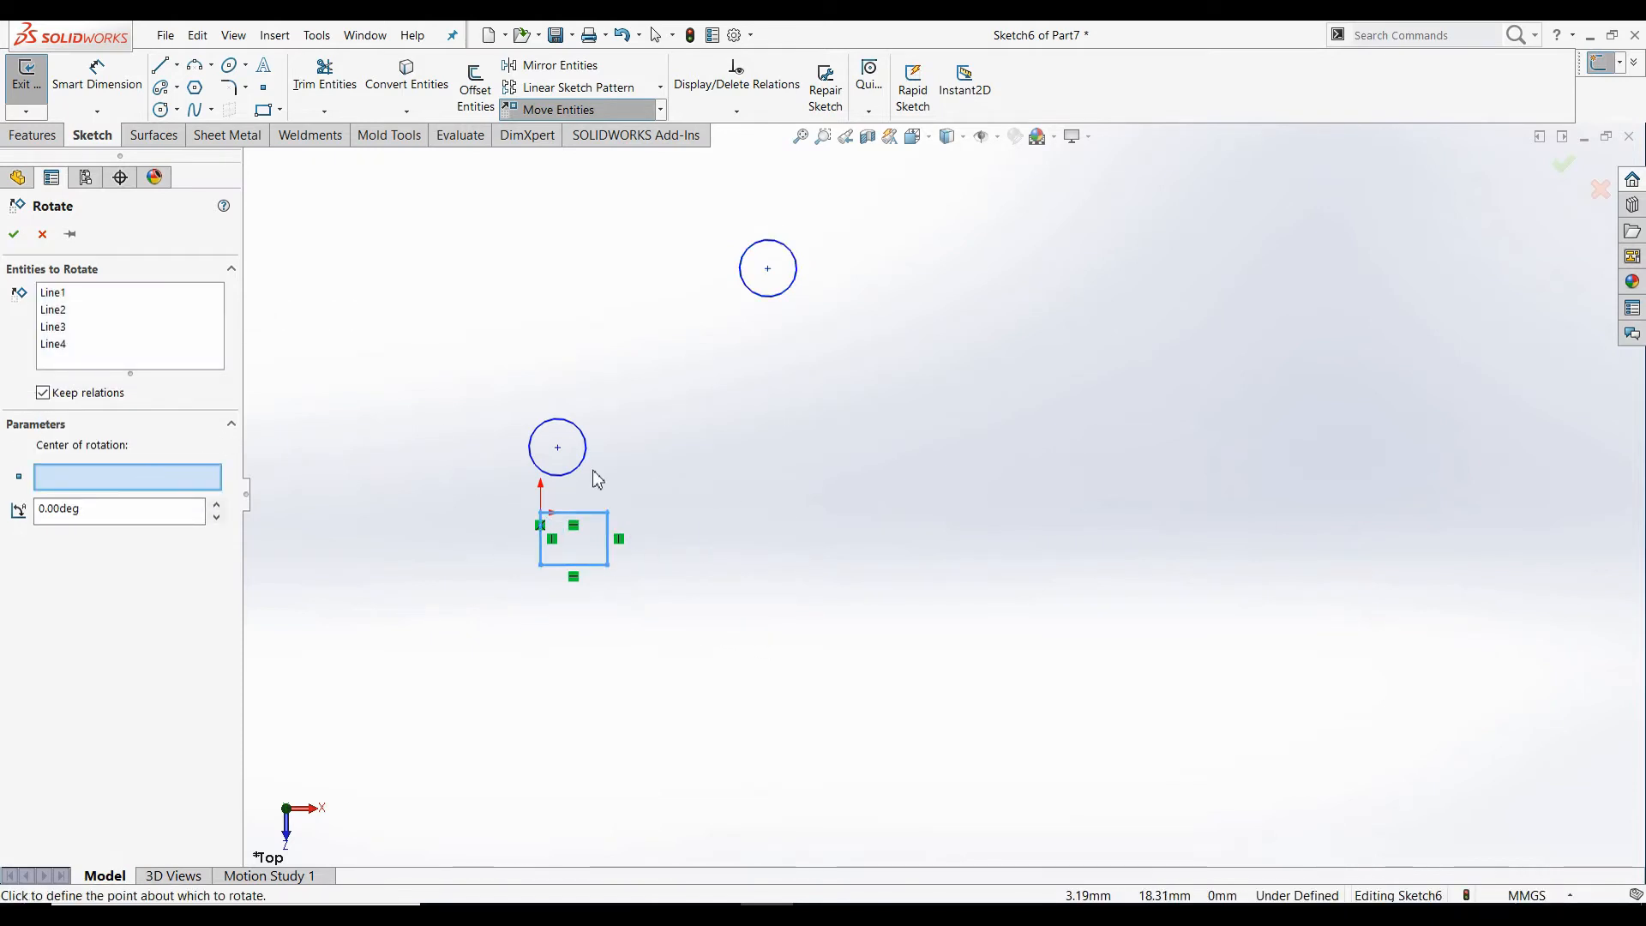
pyautogui.click(557, 446)
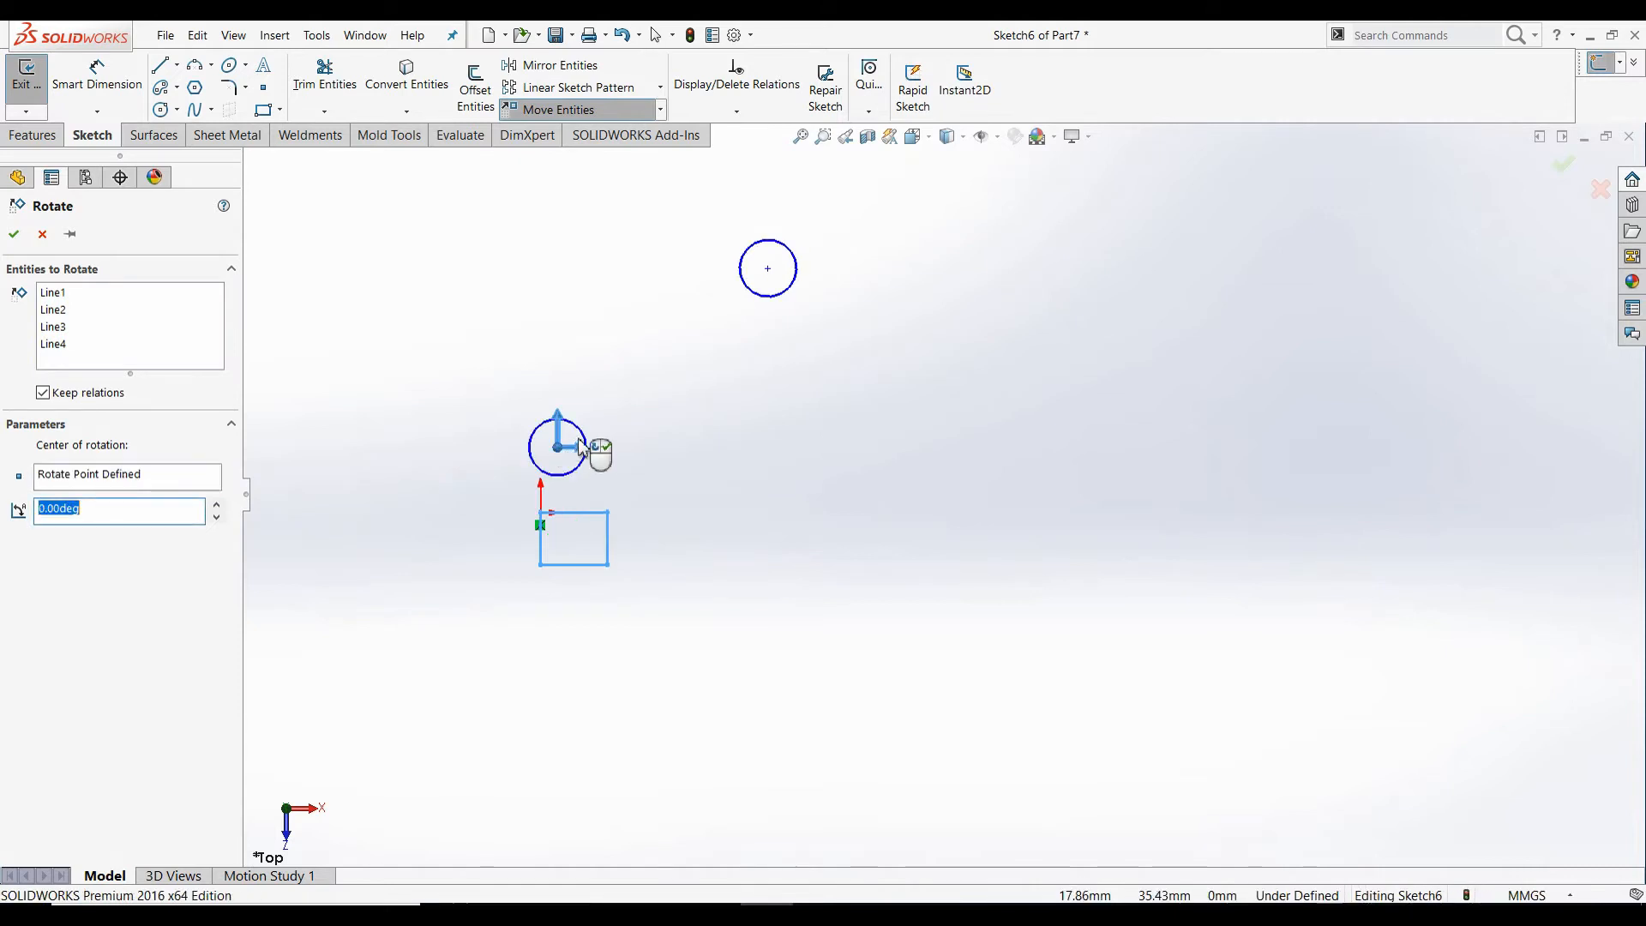
# - Increase the rectangle's rotation angle to 39 degrees and accept the rotation
pyautogui.doubleClick(218, 503)
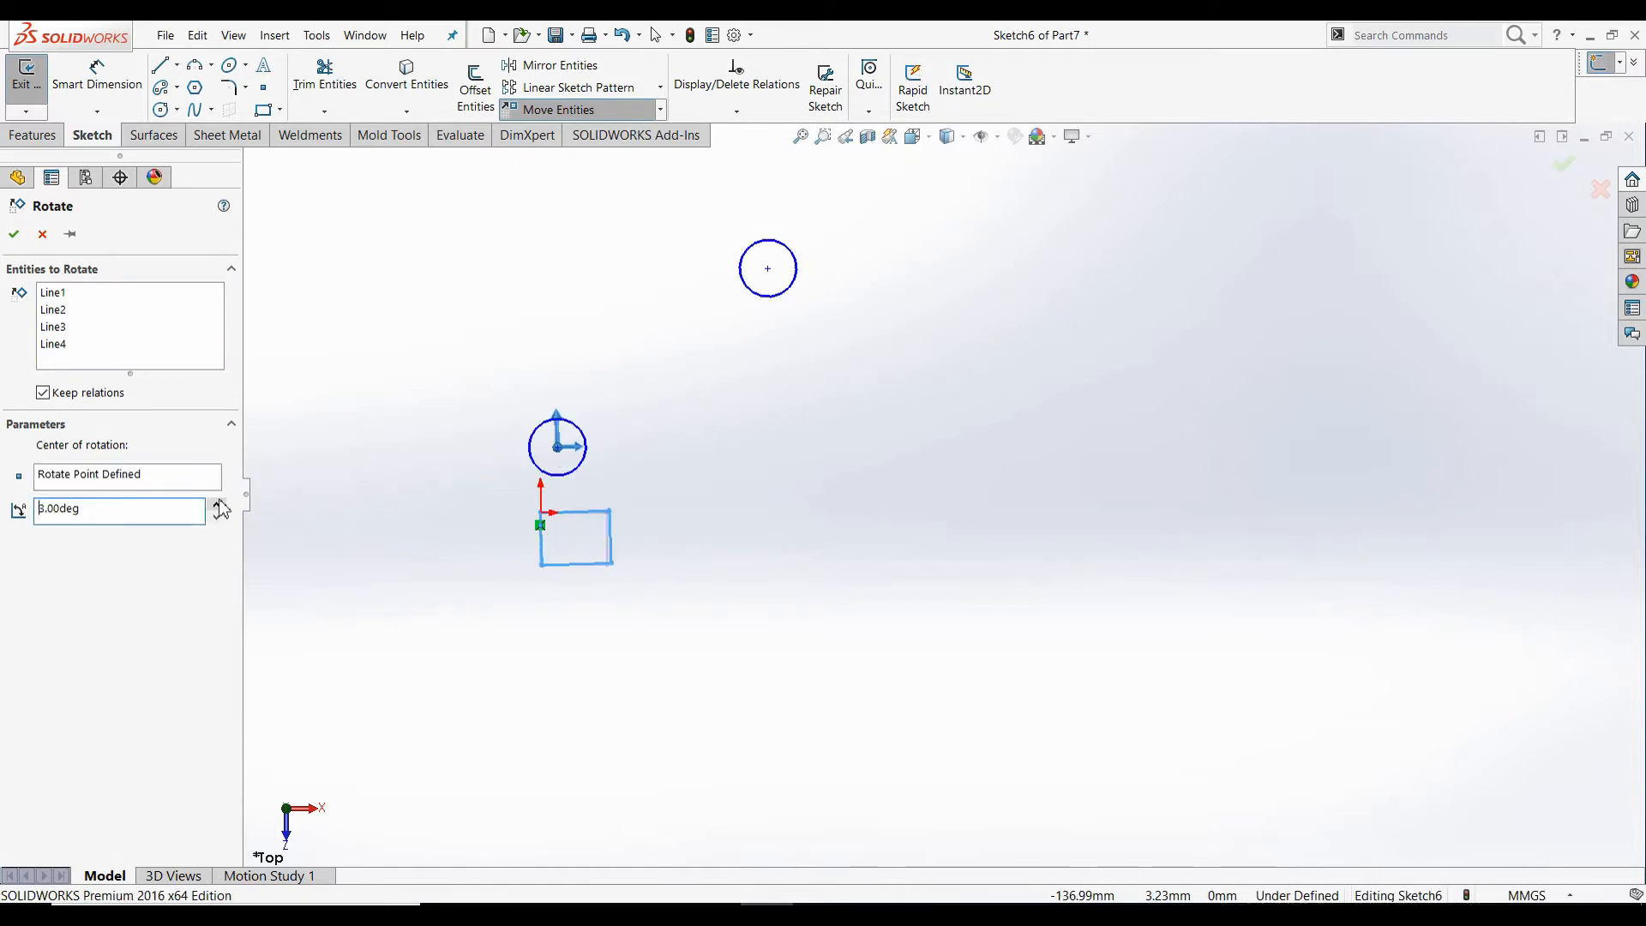
pyautogui.click(218, 504)
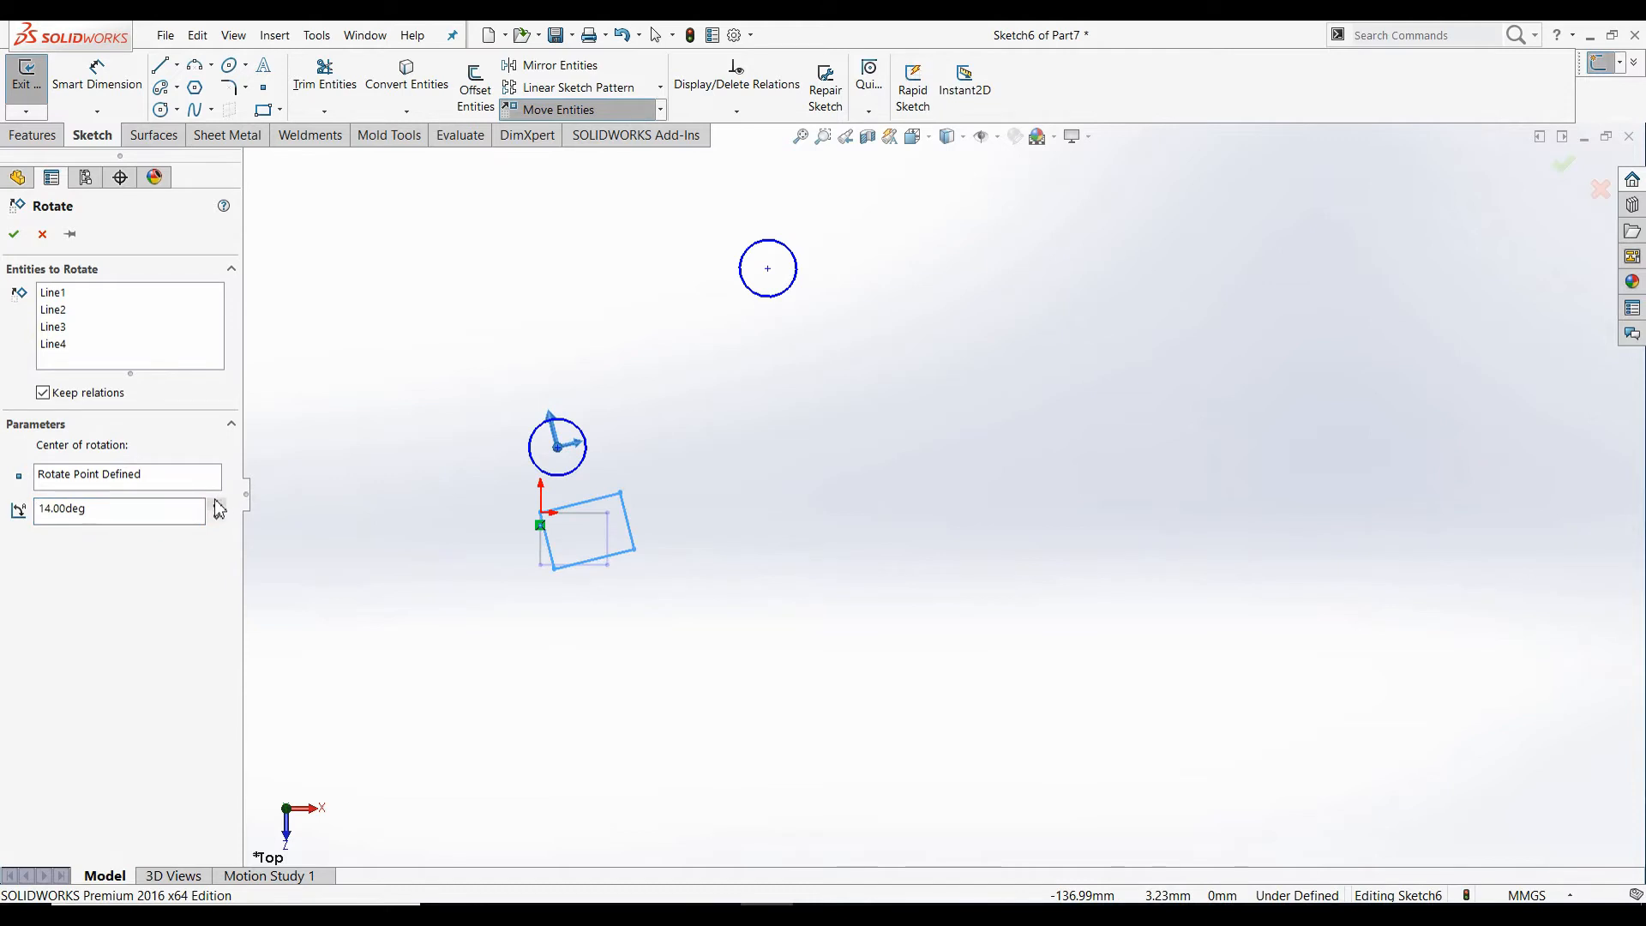
pyautogui.click(218, 504)
pyautogui.click(219, 504)
pyautogui.click(218, 504)
pyautogui.click(219, 504)
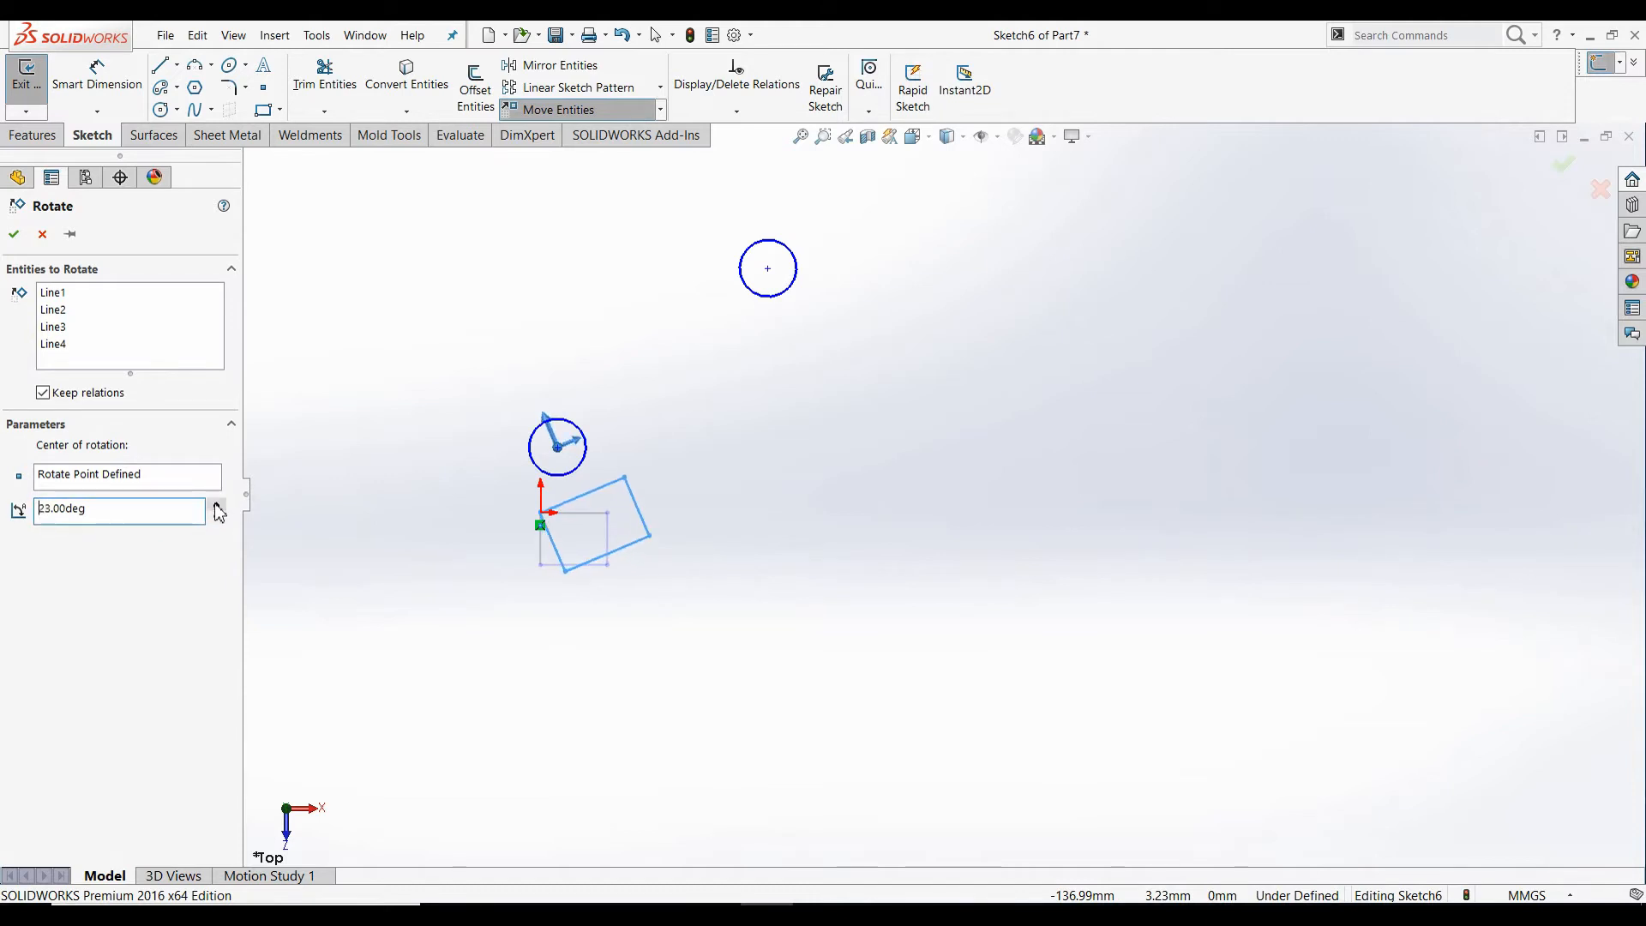
pyautogui.click(218, 505)
pyautogui.click(219, 505)
pyautogui.click(219, 506)
pyautogui.click(219, 506)
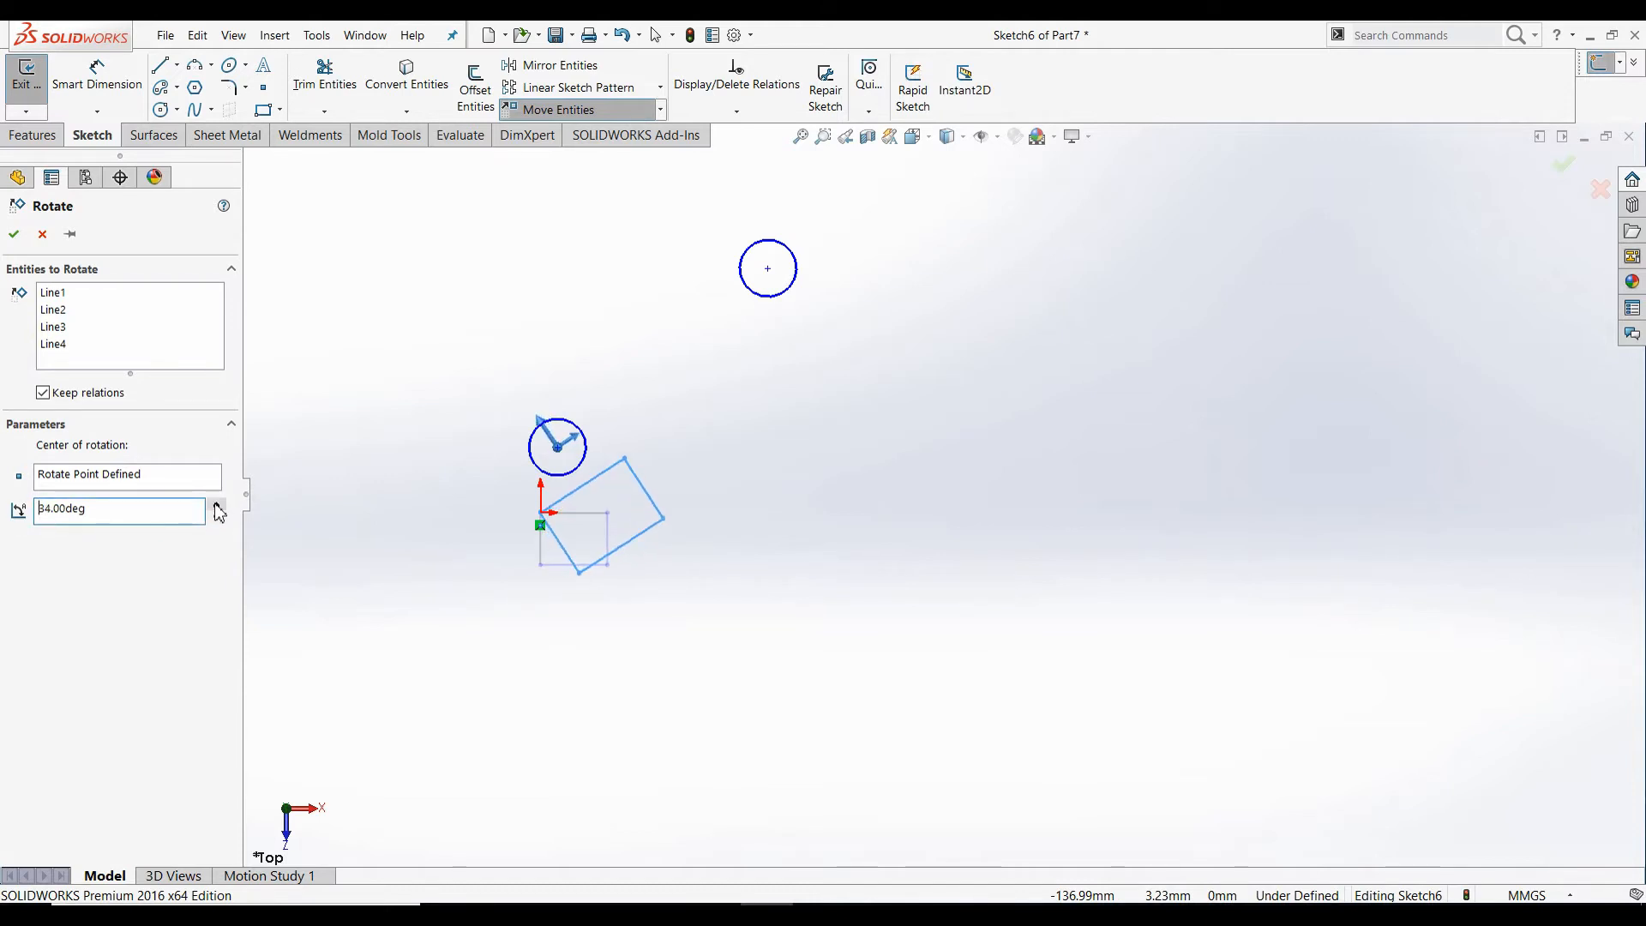
pyautogui.click(219, 505)
pyautogui.click(219, 505)
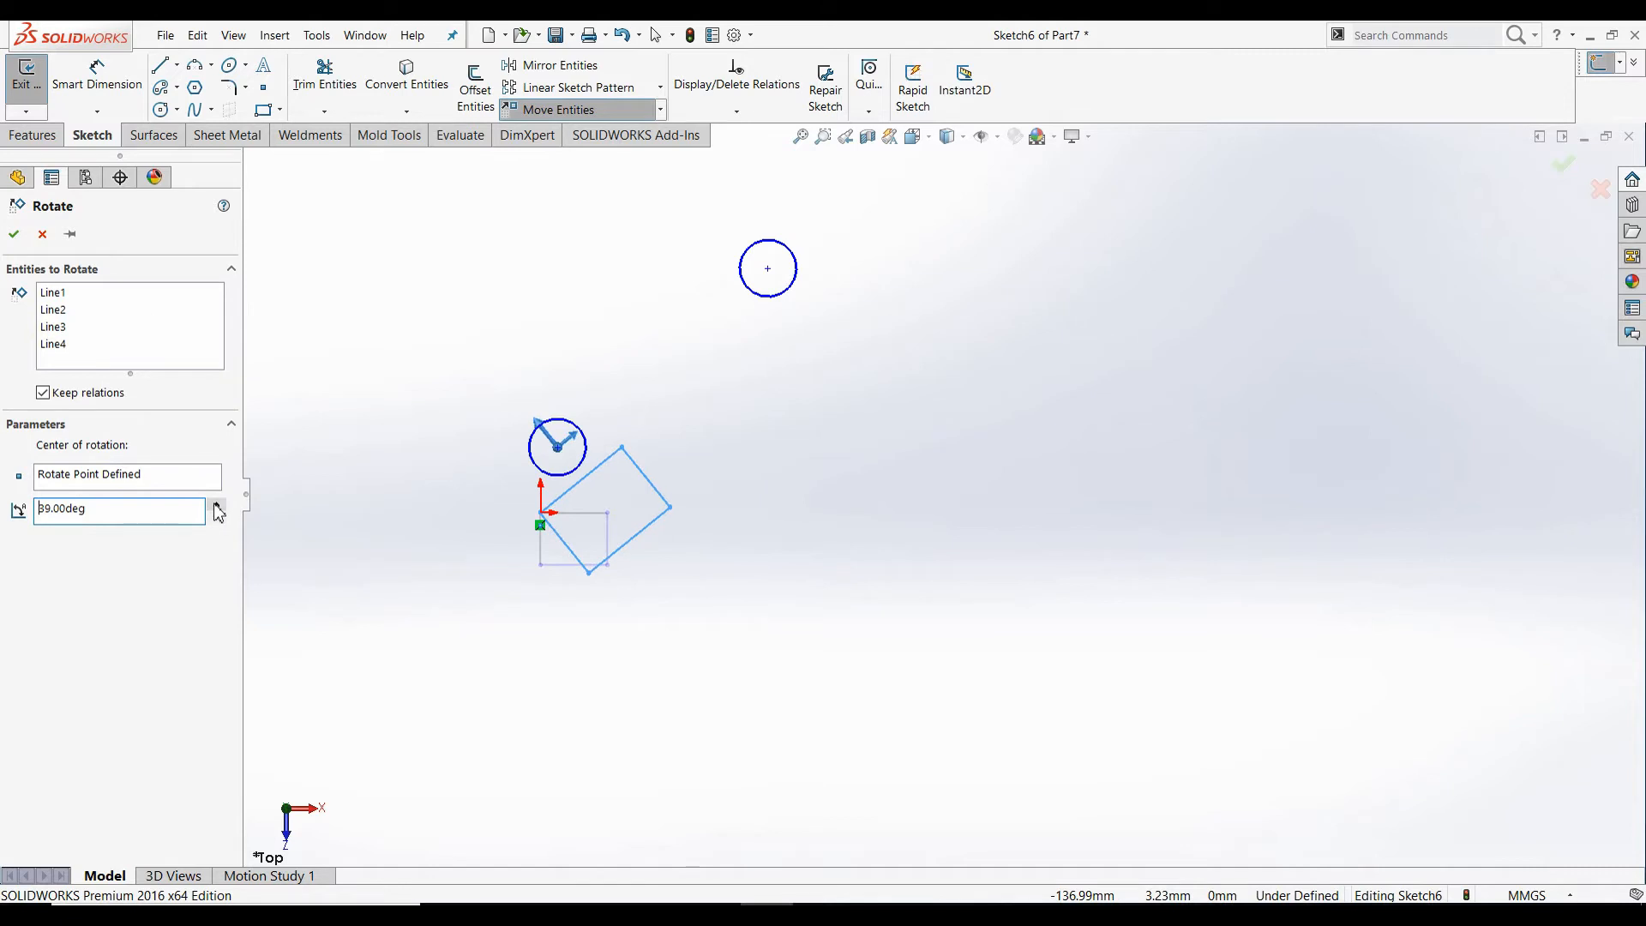
pyautogui.click(14, 234)
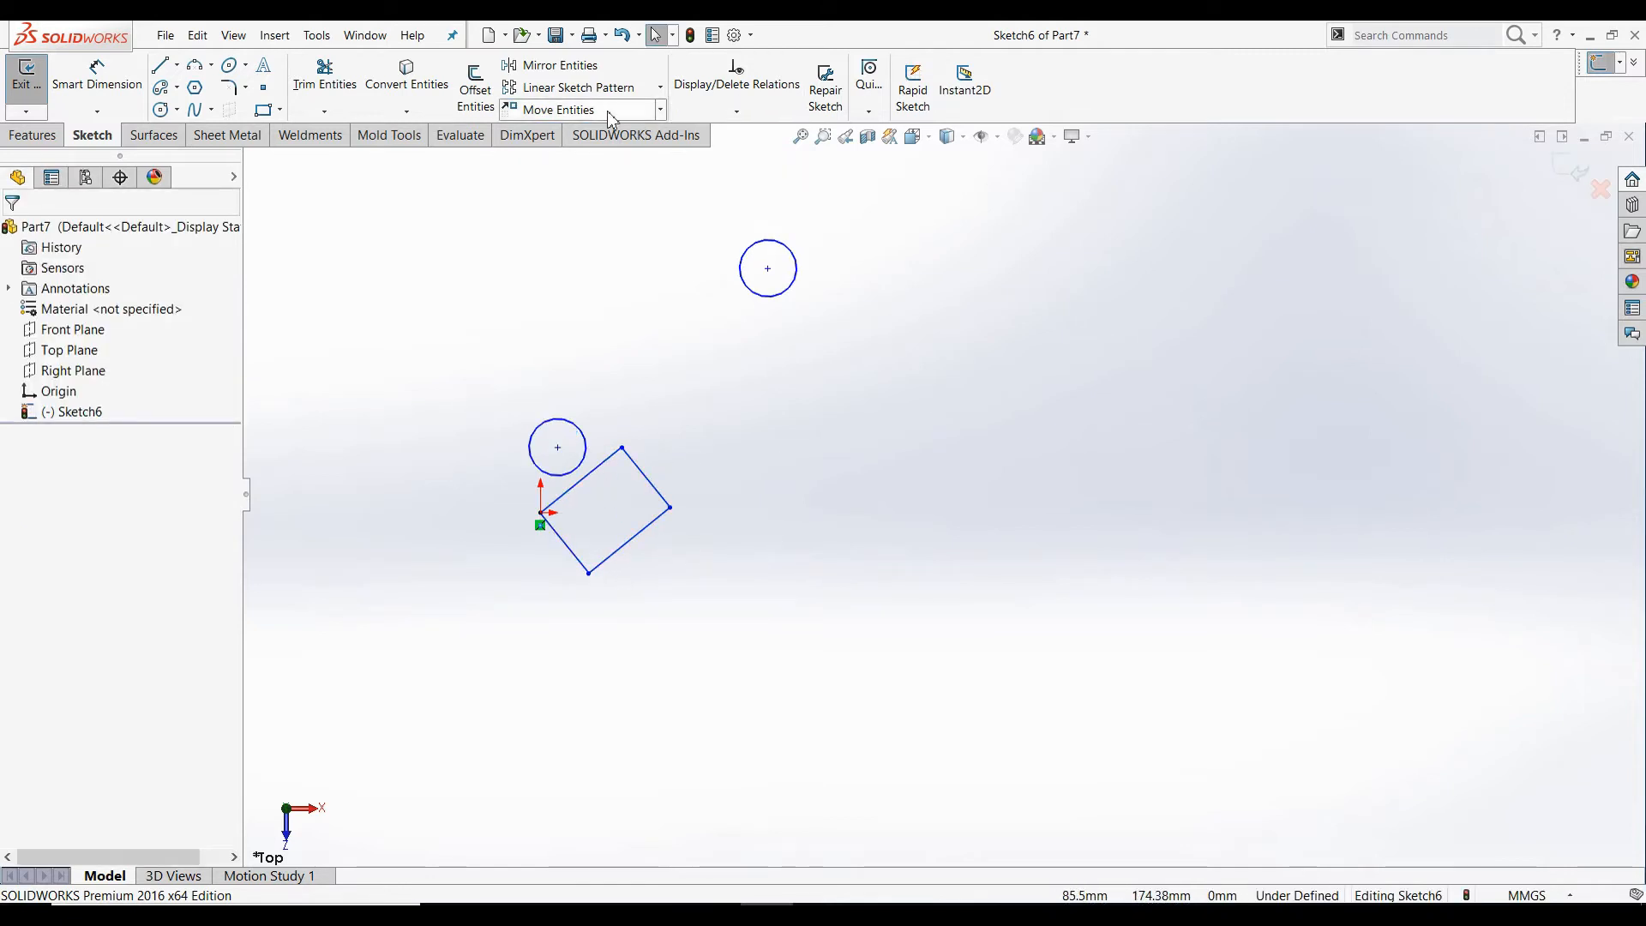
# - Sketch a free-standing vertical line to the right of the circles and the rotated rectangle
pyautogui.click(159, 69)
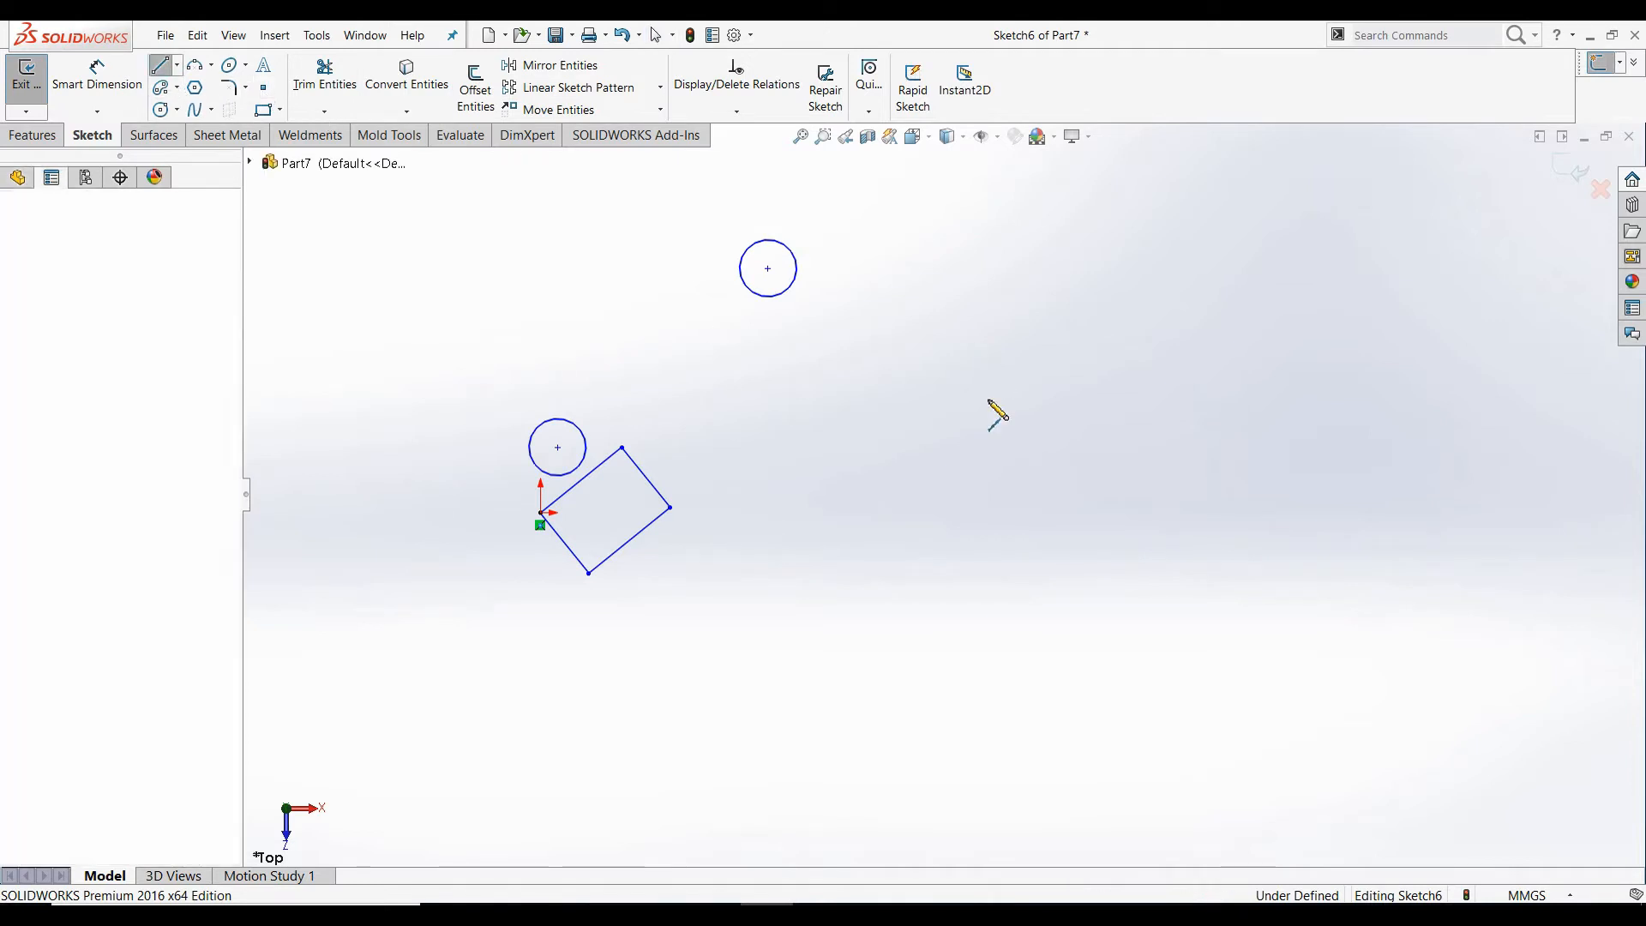
pyautogui.click(978, 348)
pyautogui.click(978, 572)
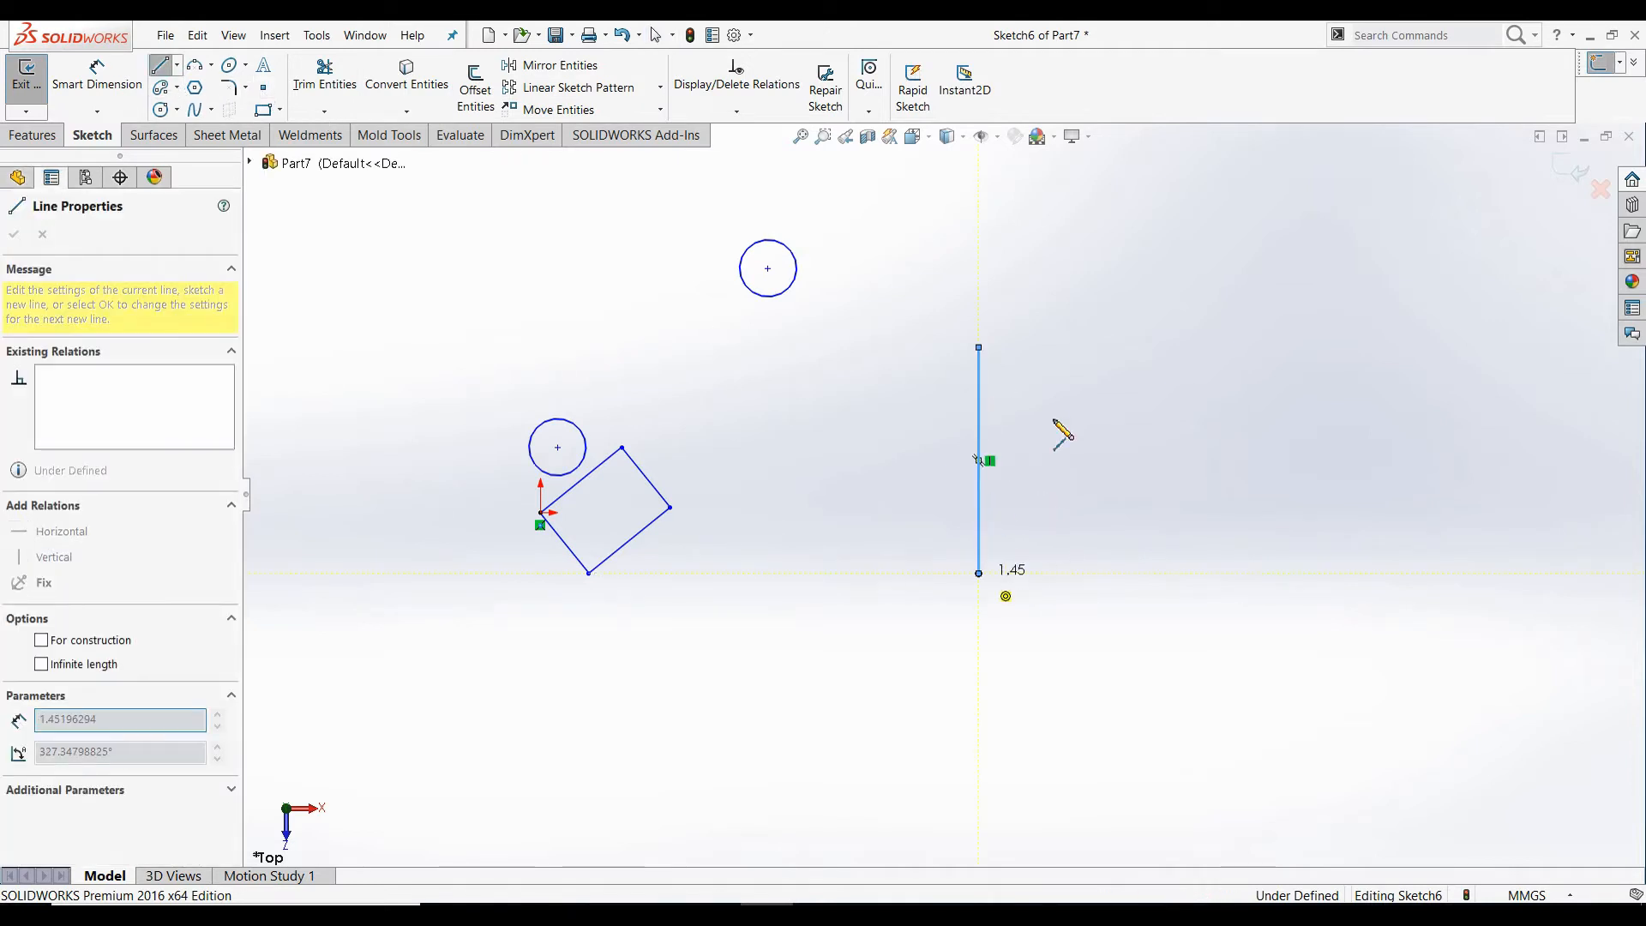
pyautogui.rightClick(1052, 416)
pyautogui.click(1123, 428)
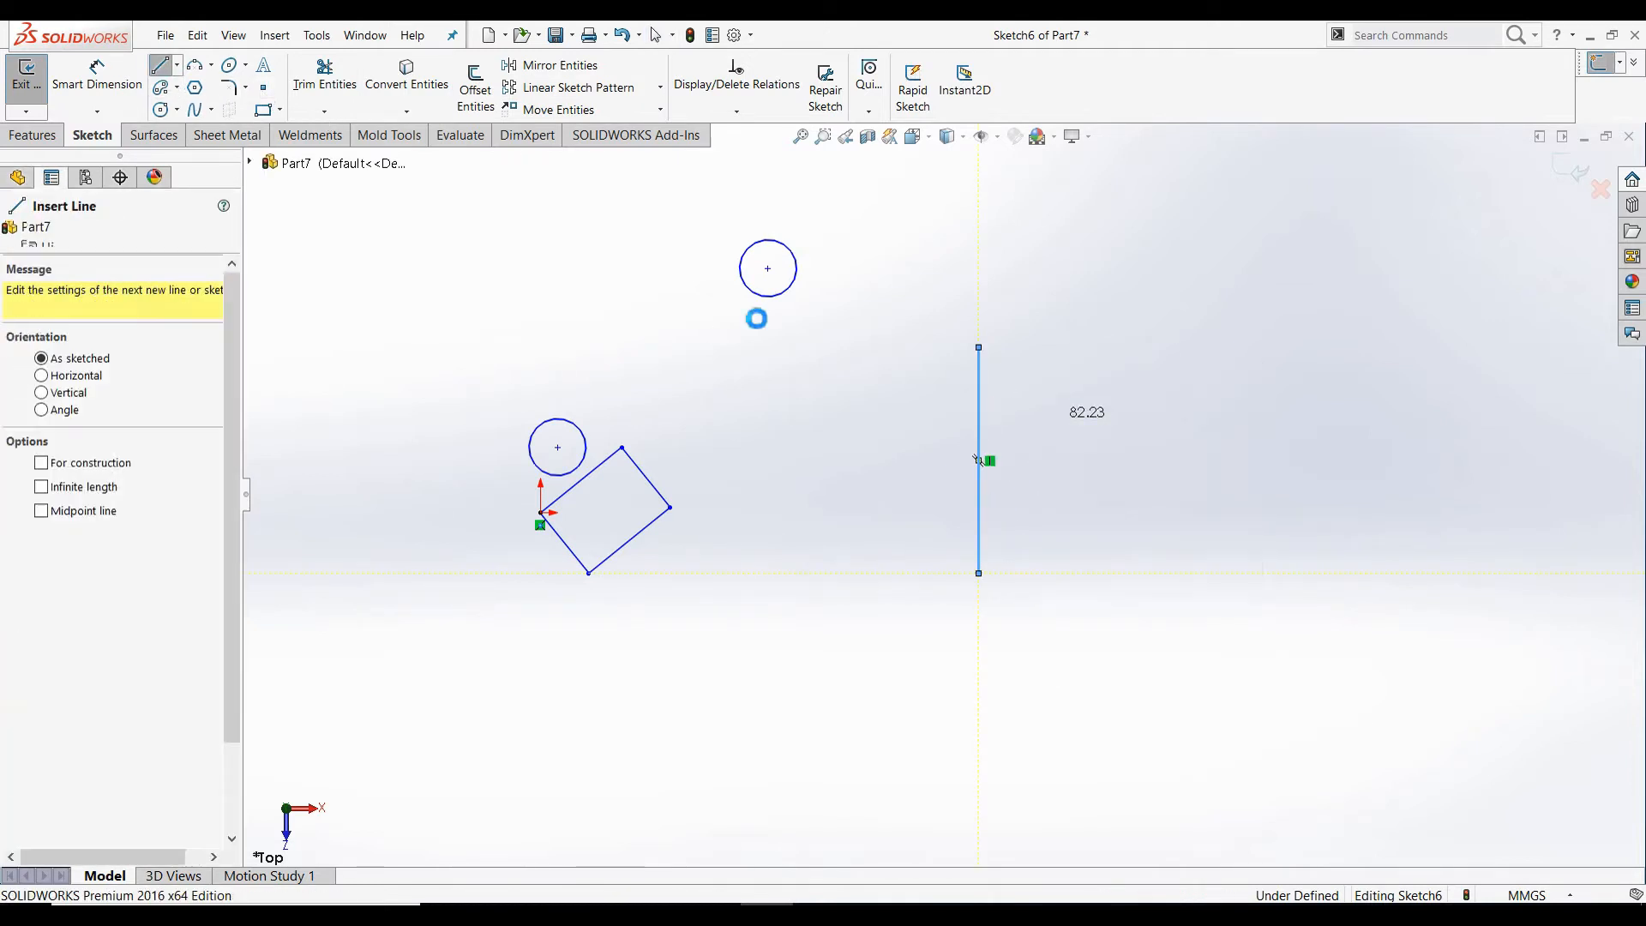
# - Sketch a corner rectangle about 46 mm high to the right of the vertical line
pyautogui.click(263, 110)
pyautogui.click(1083, 429)
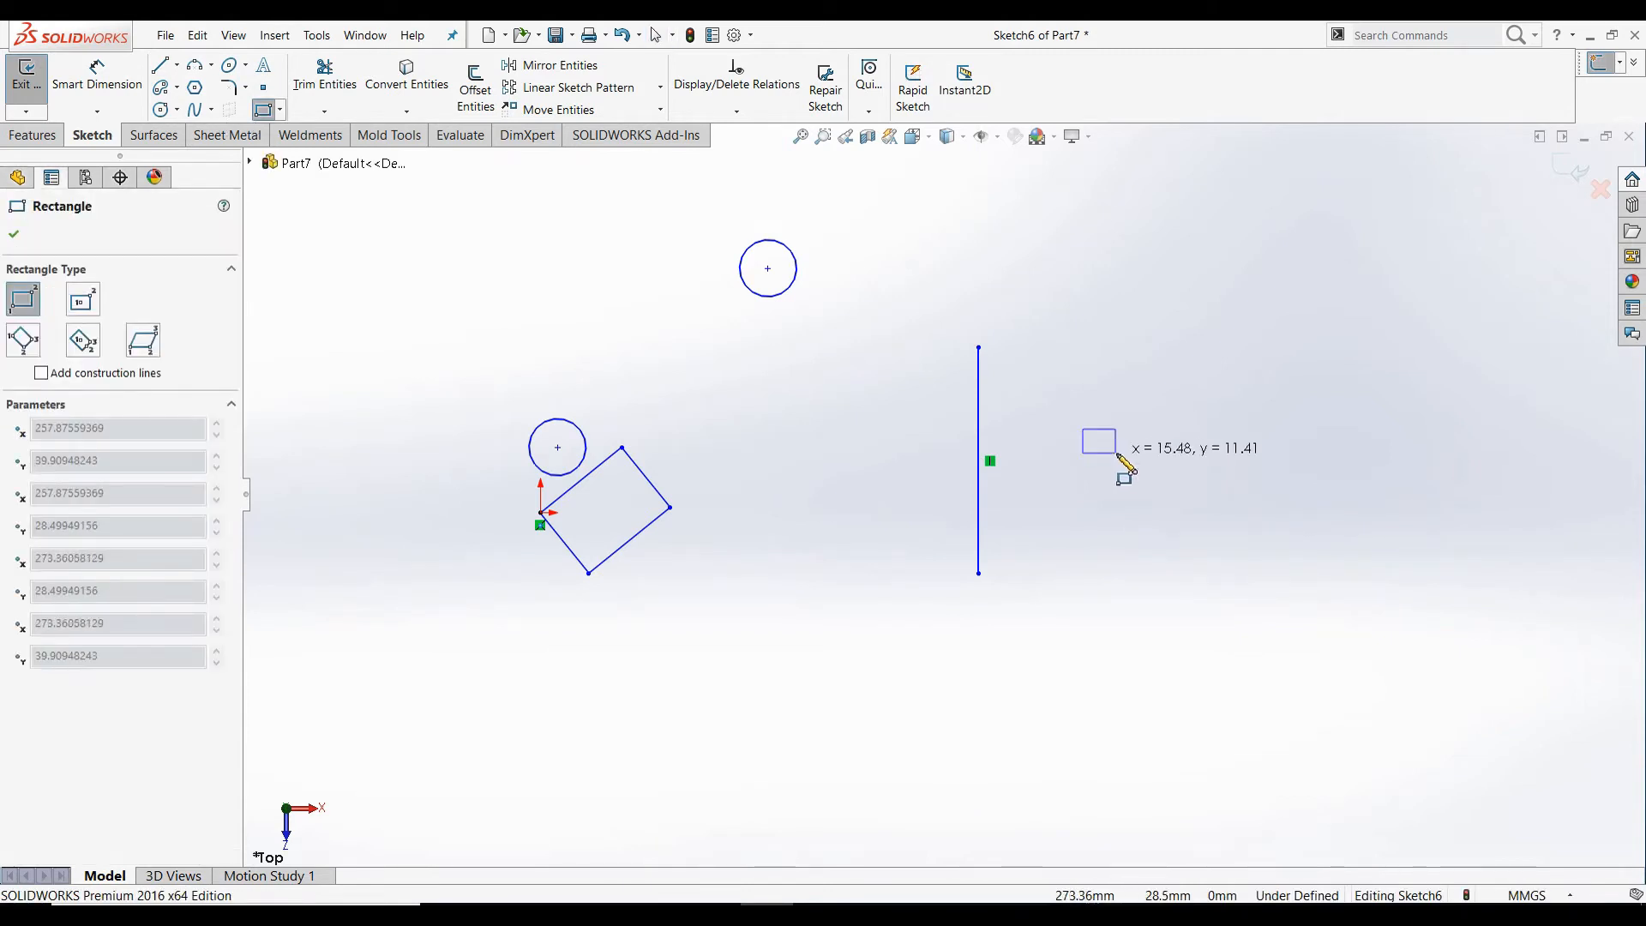
pyautogui.click(1173, 524)
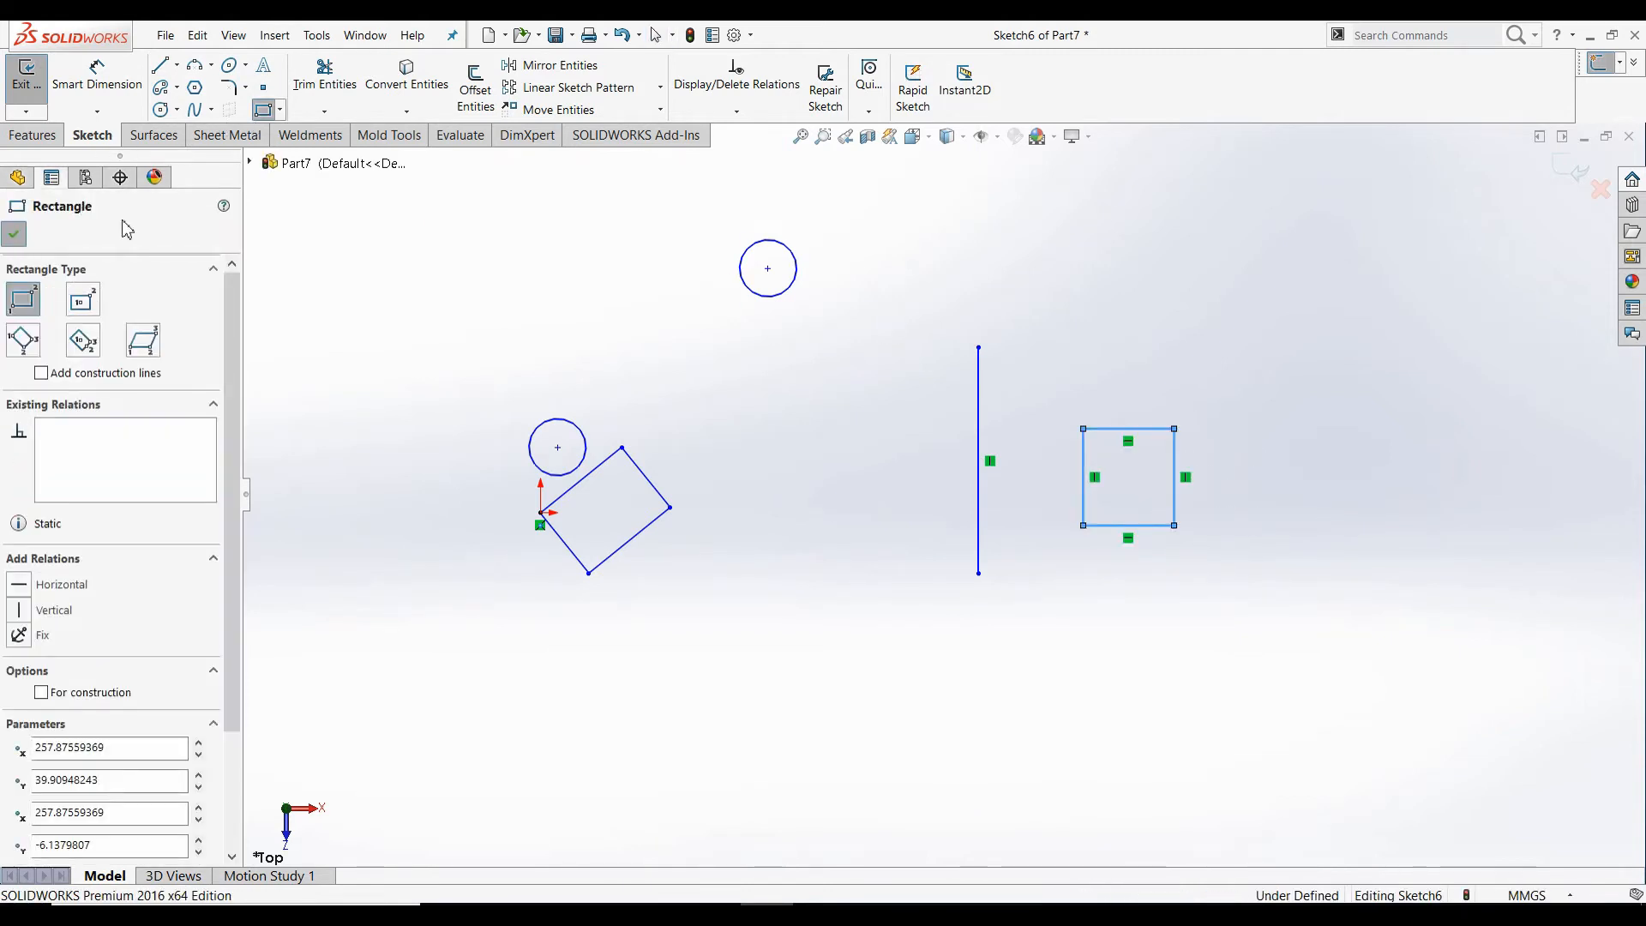
pyautogui.click(15, 234)
# - Start Rotate Entities on the new rectangle about the vertical line's upper endpoint and raise the angle to 23 degrees
pyautogui.click(660, 110)
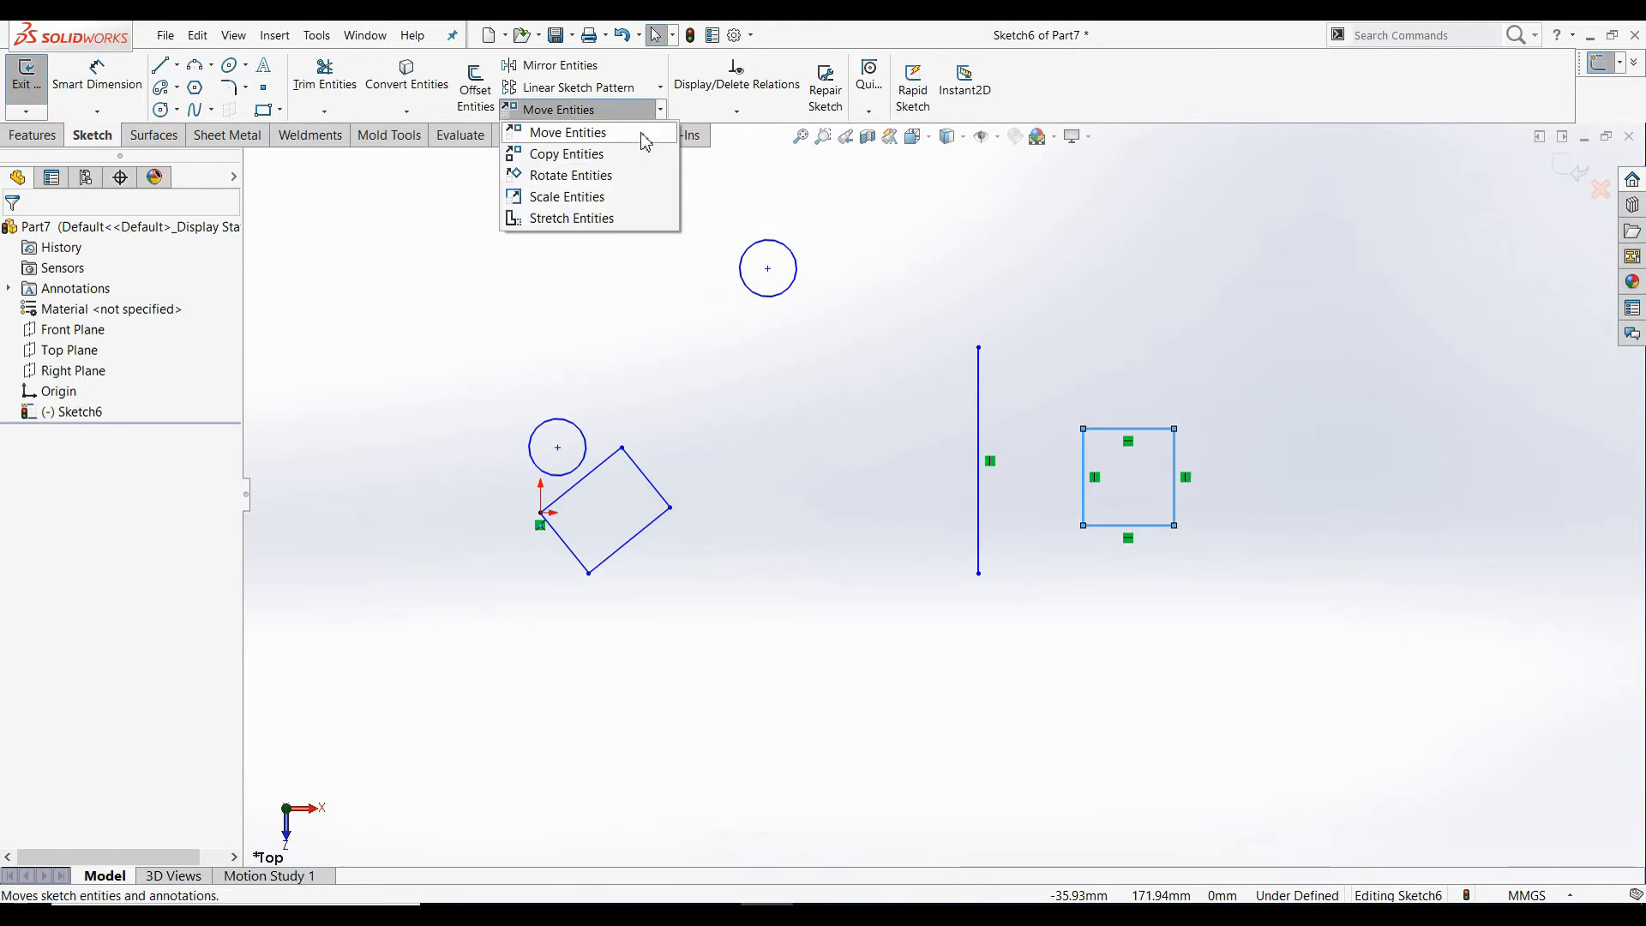
pyautogui.click(636, 177)
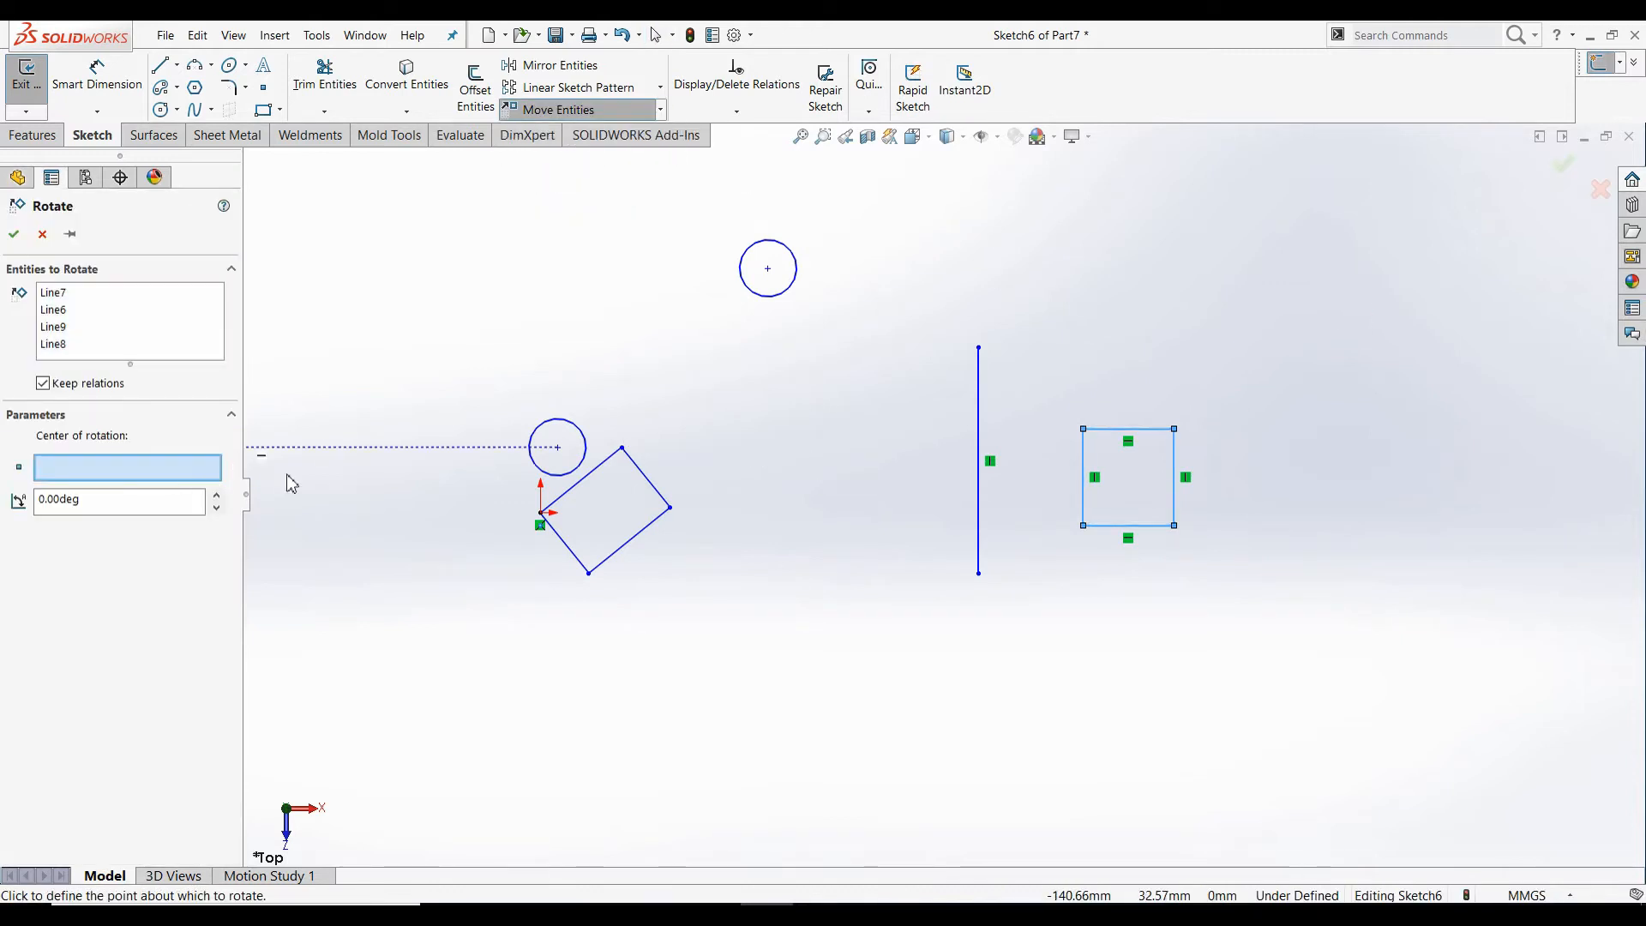
pyautogui.click(979, 348)
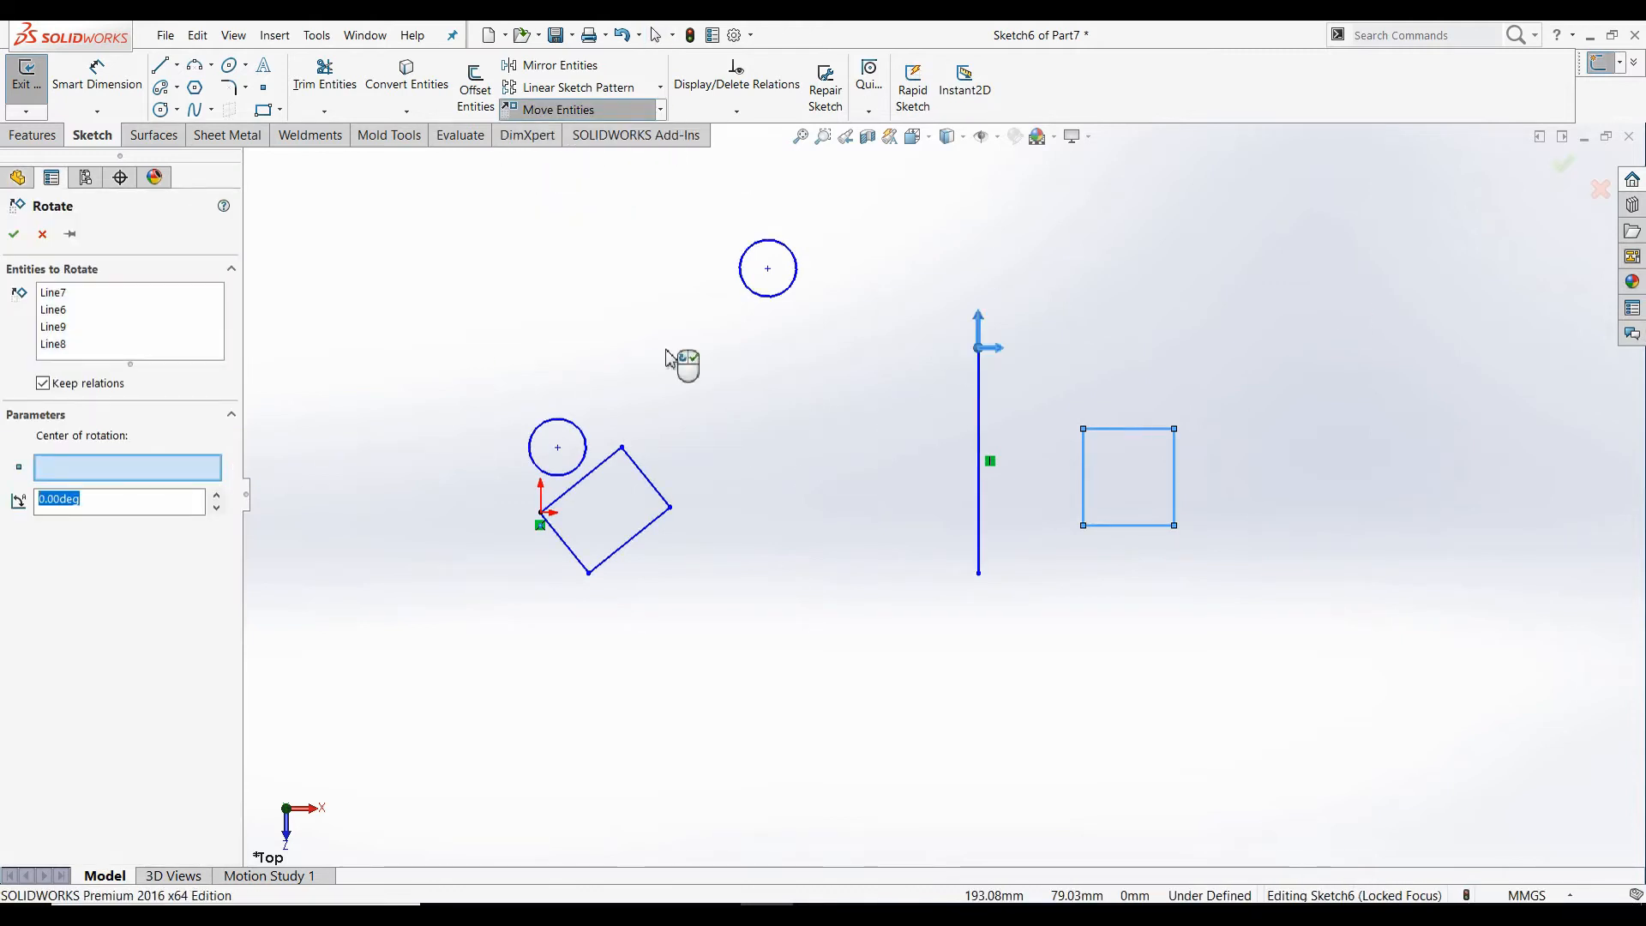
pyautogui.click(217, 496)
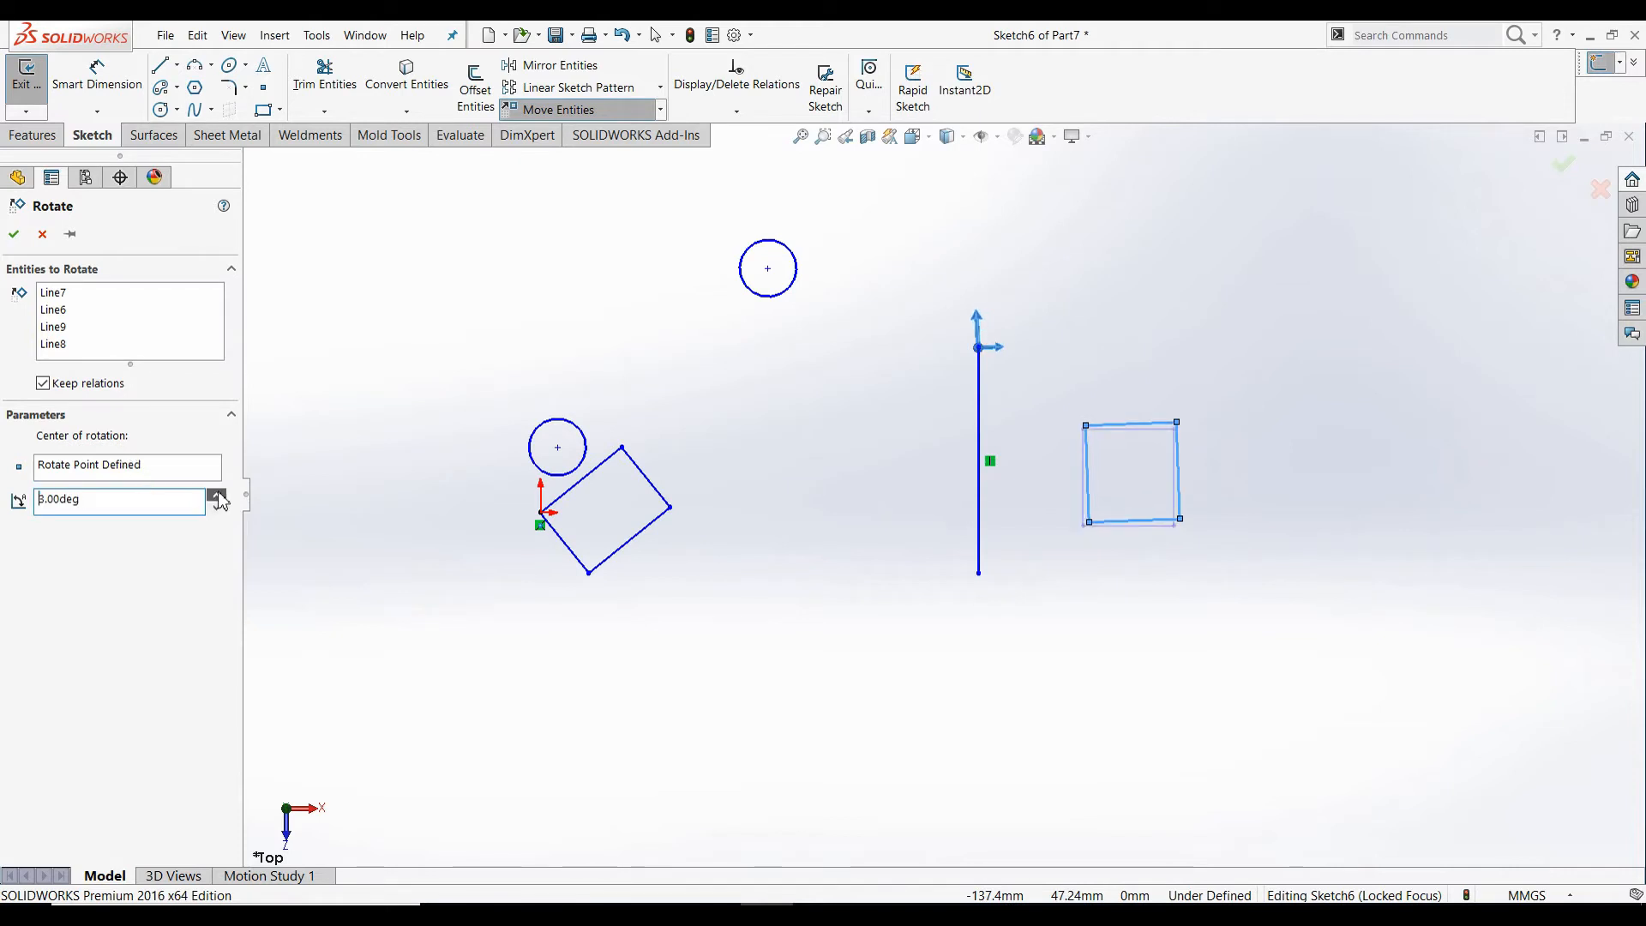
pyautogui.click(216, 495)
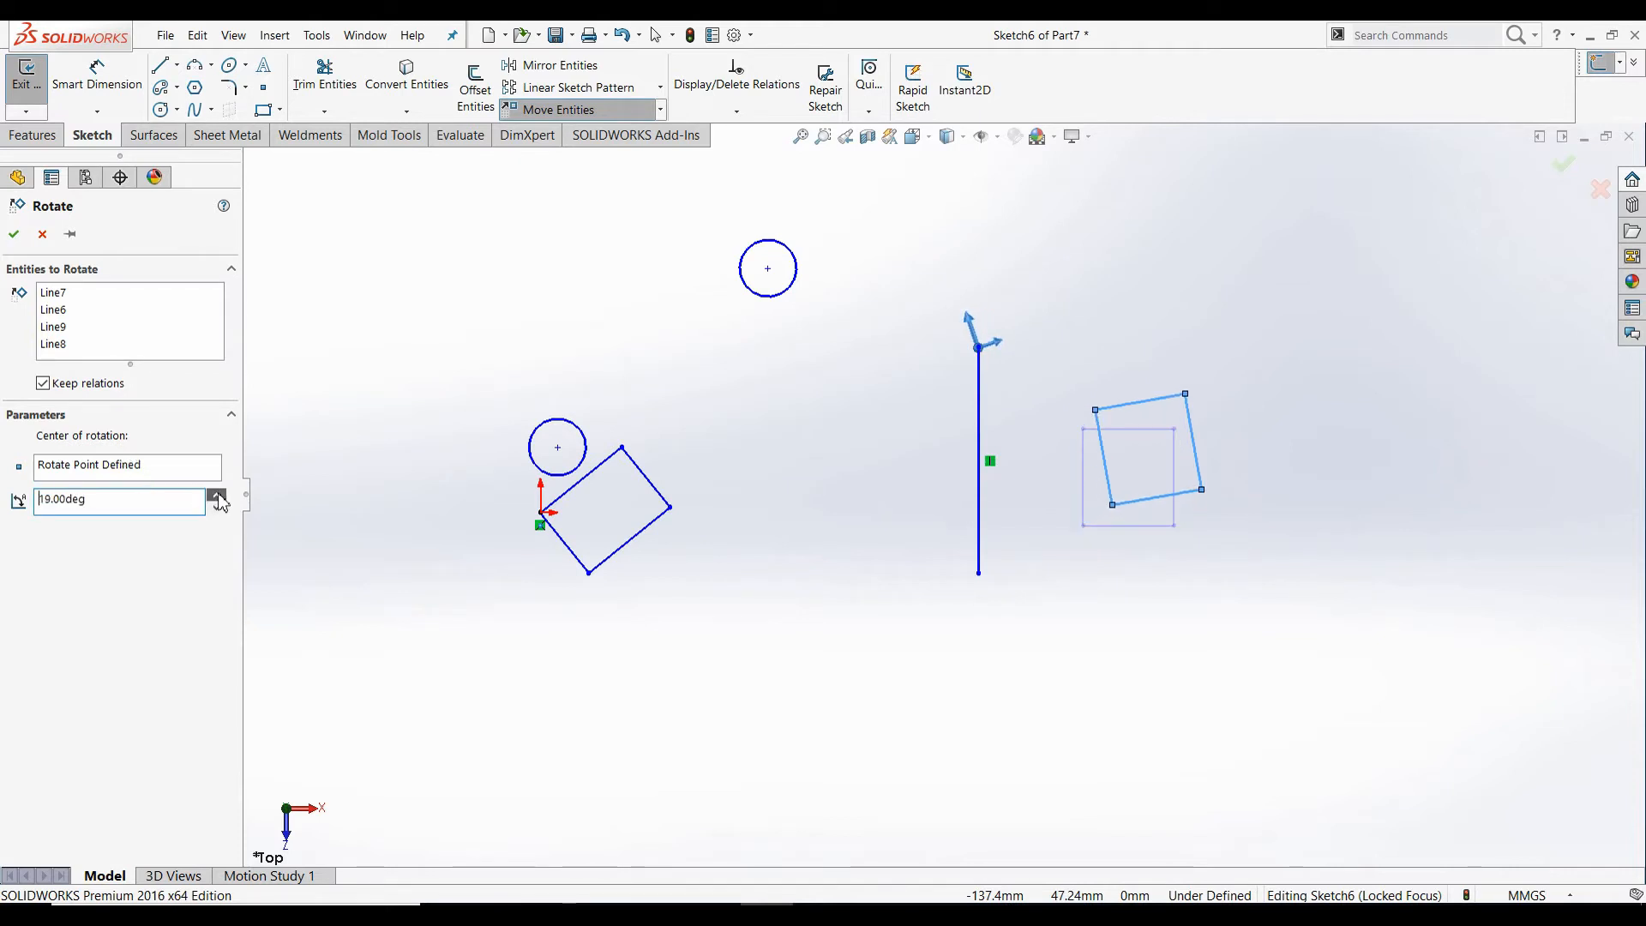
pyautogui.click(217, 498)
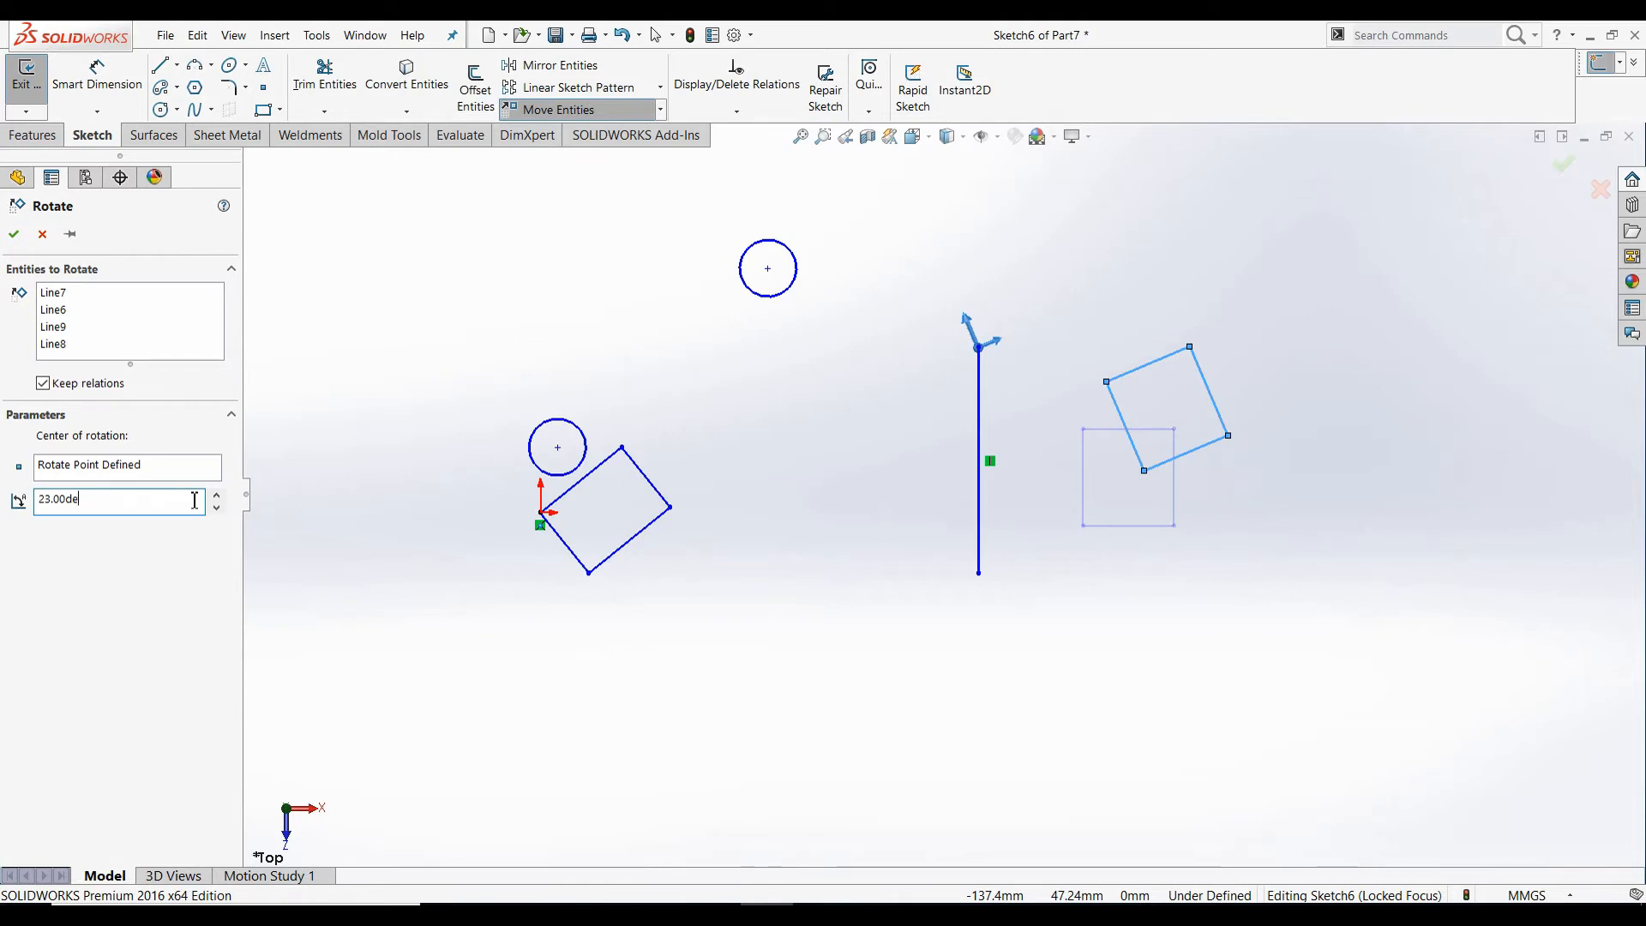
# - Set the rectangle's rotation angle to 90 degrees and accept the rotation
pyautogui.write('90')
pyautogui.press('Return')
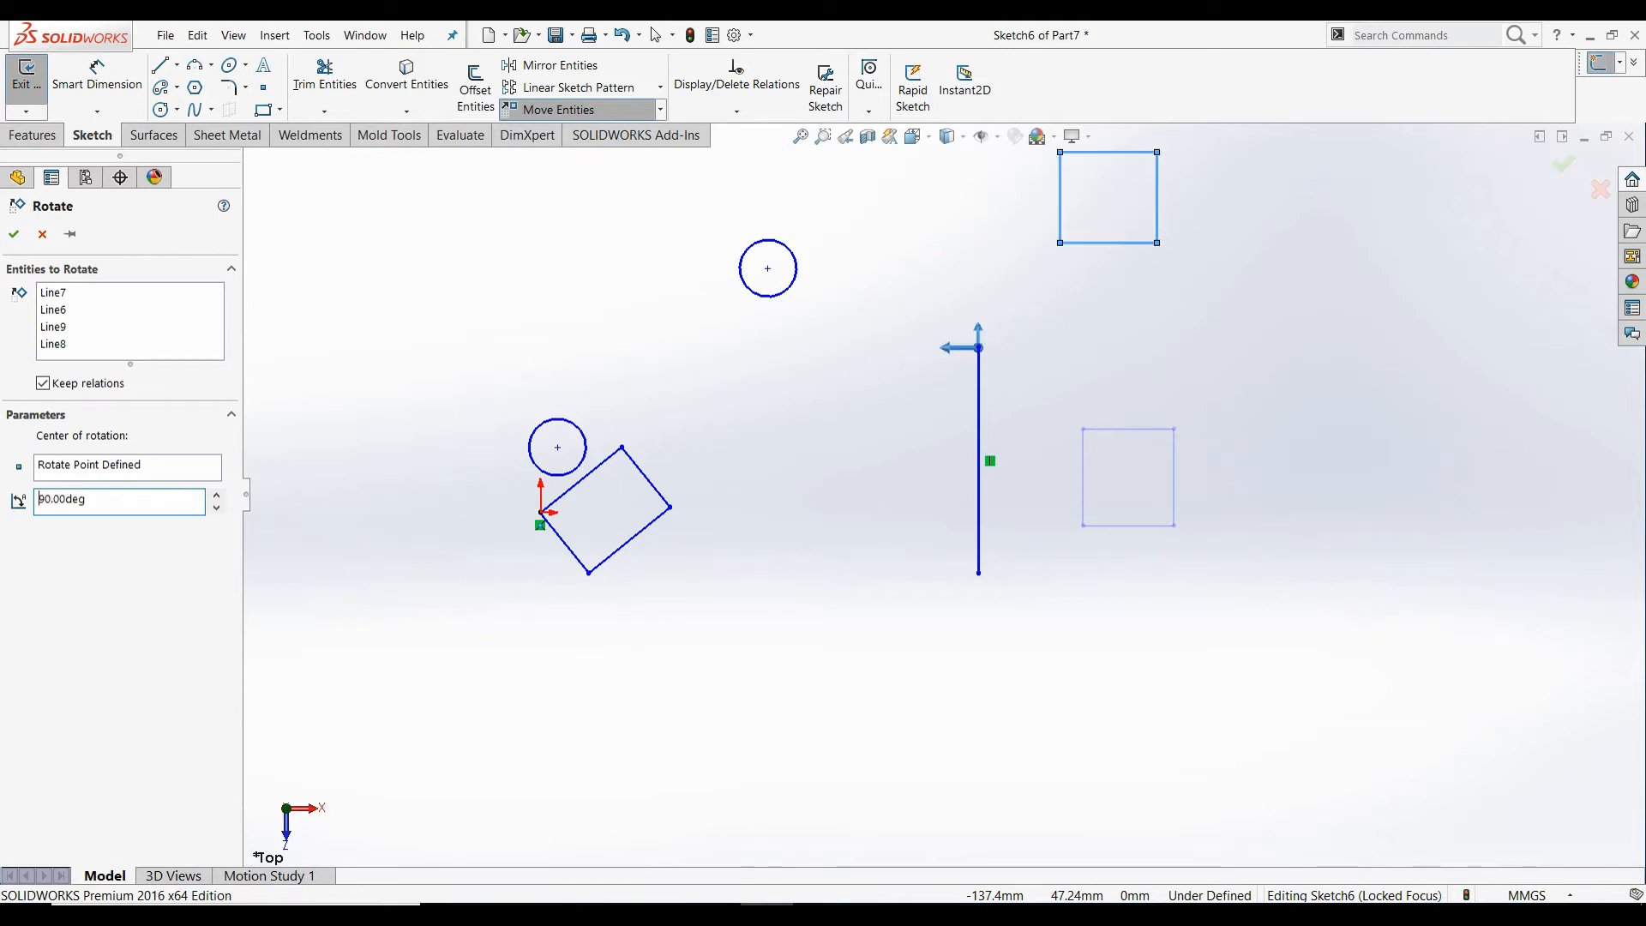
pyautogui.scroll(2, 943, 490)
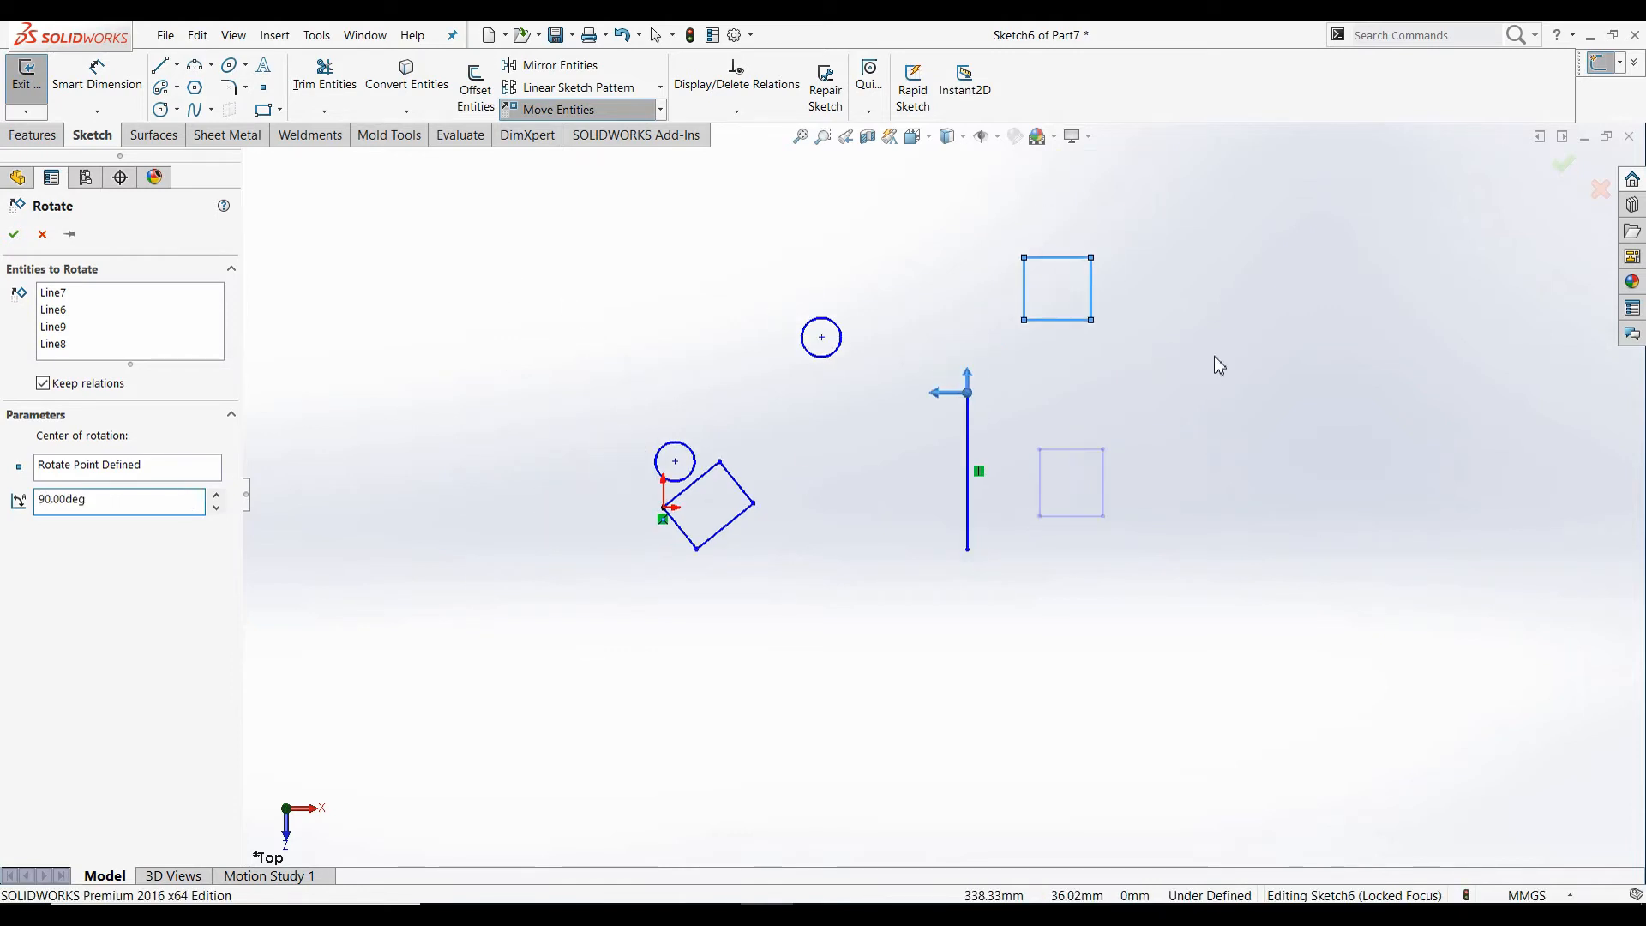
pyautogui.scroll(-1, 1161, 347)
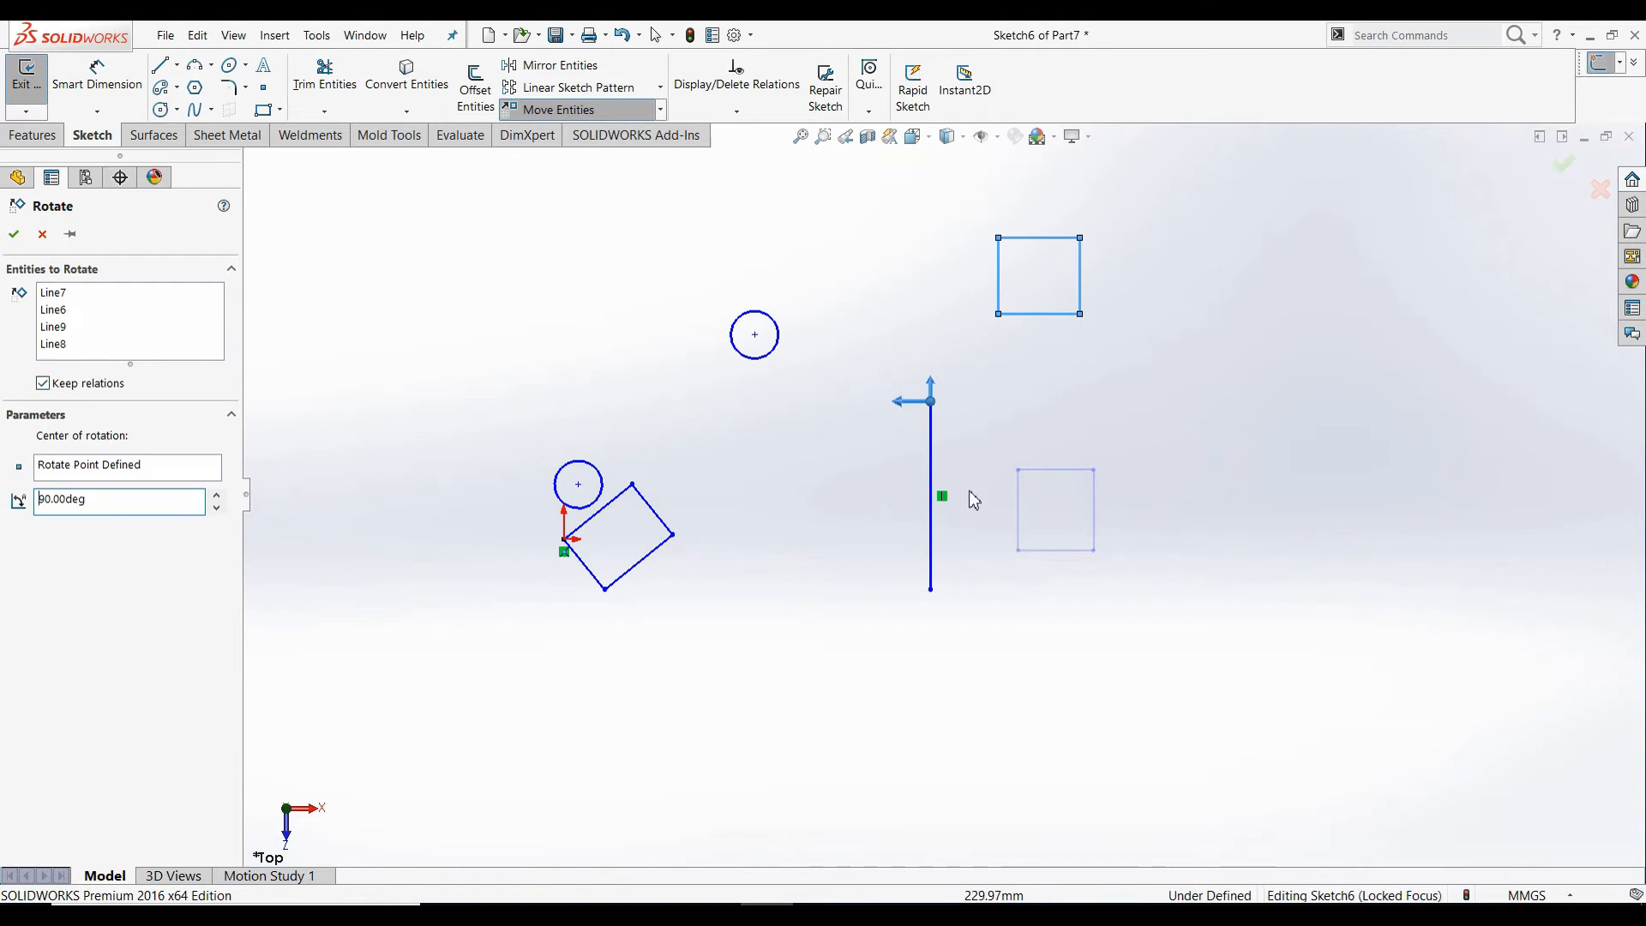
pyautogui.click(9, 241)
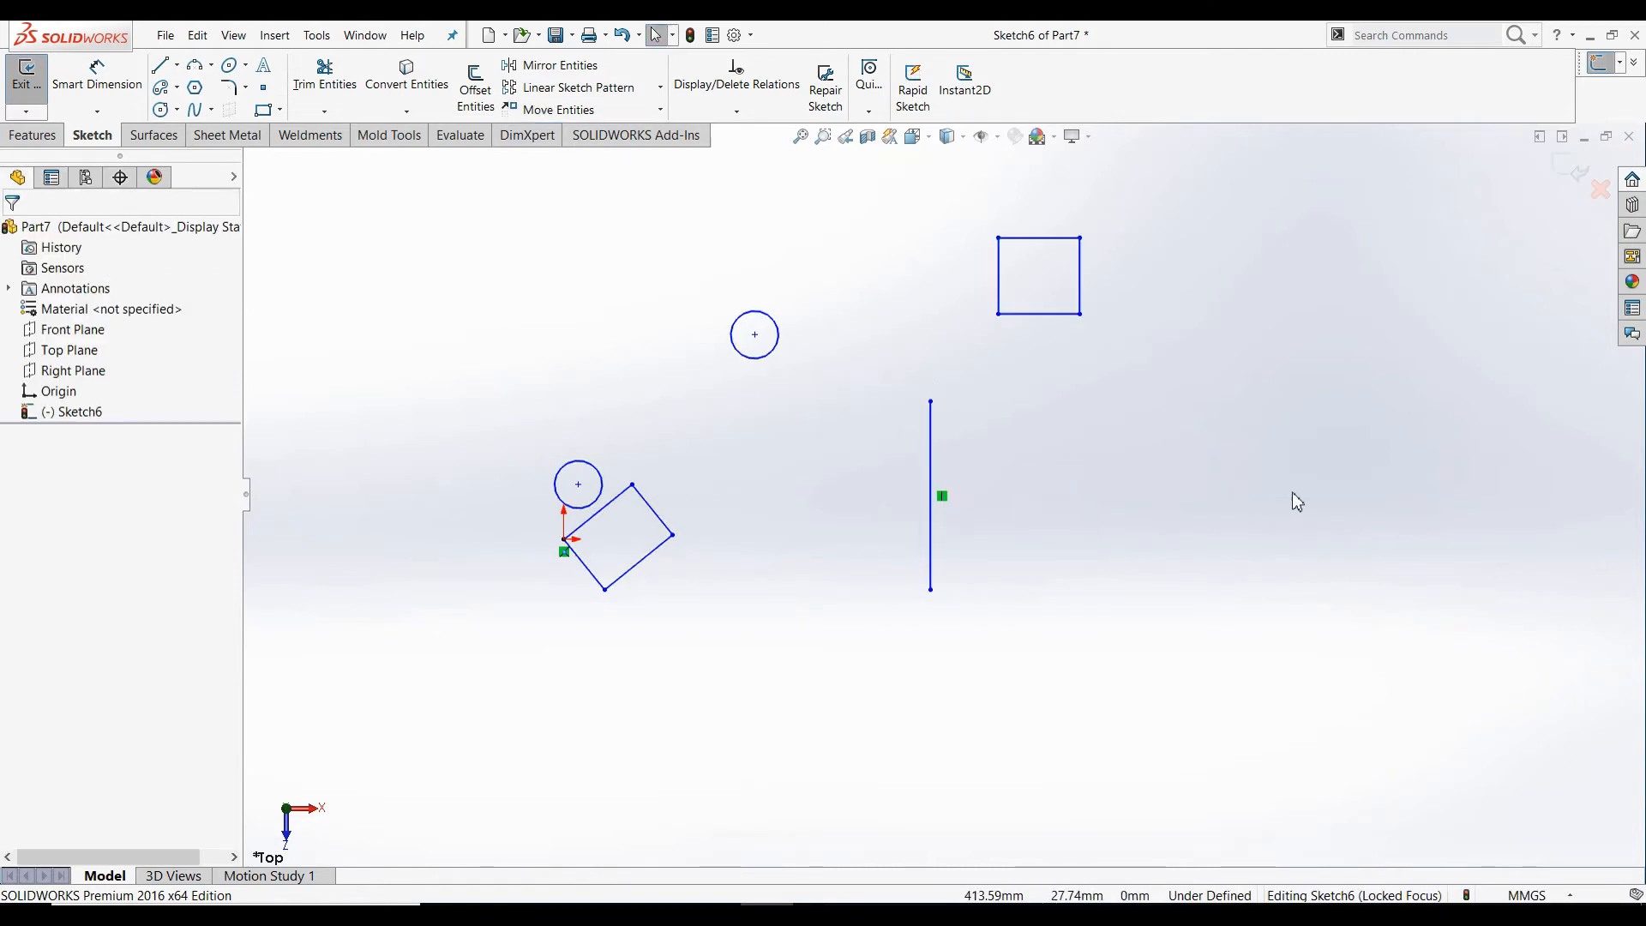
# - Start Scale Entities on the four lines of the rectangle above the vertical line, with a scale factor of 5
pyautogui.click(660, 109)
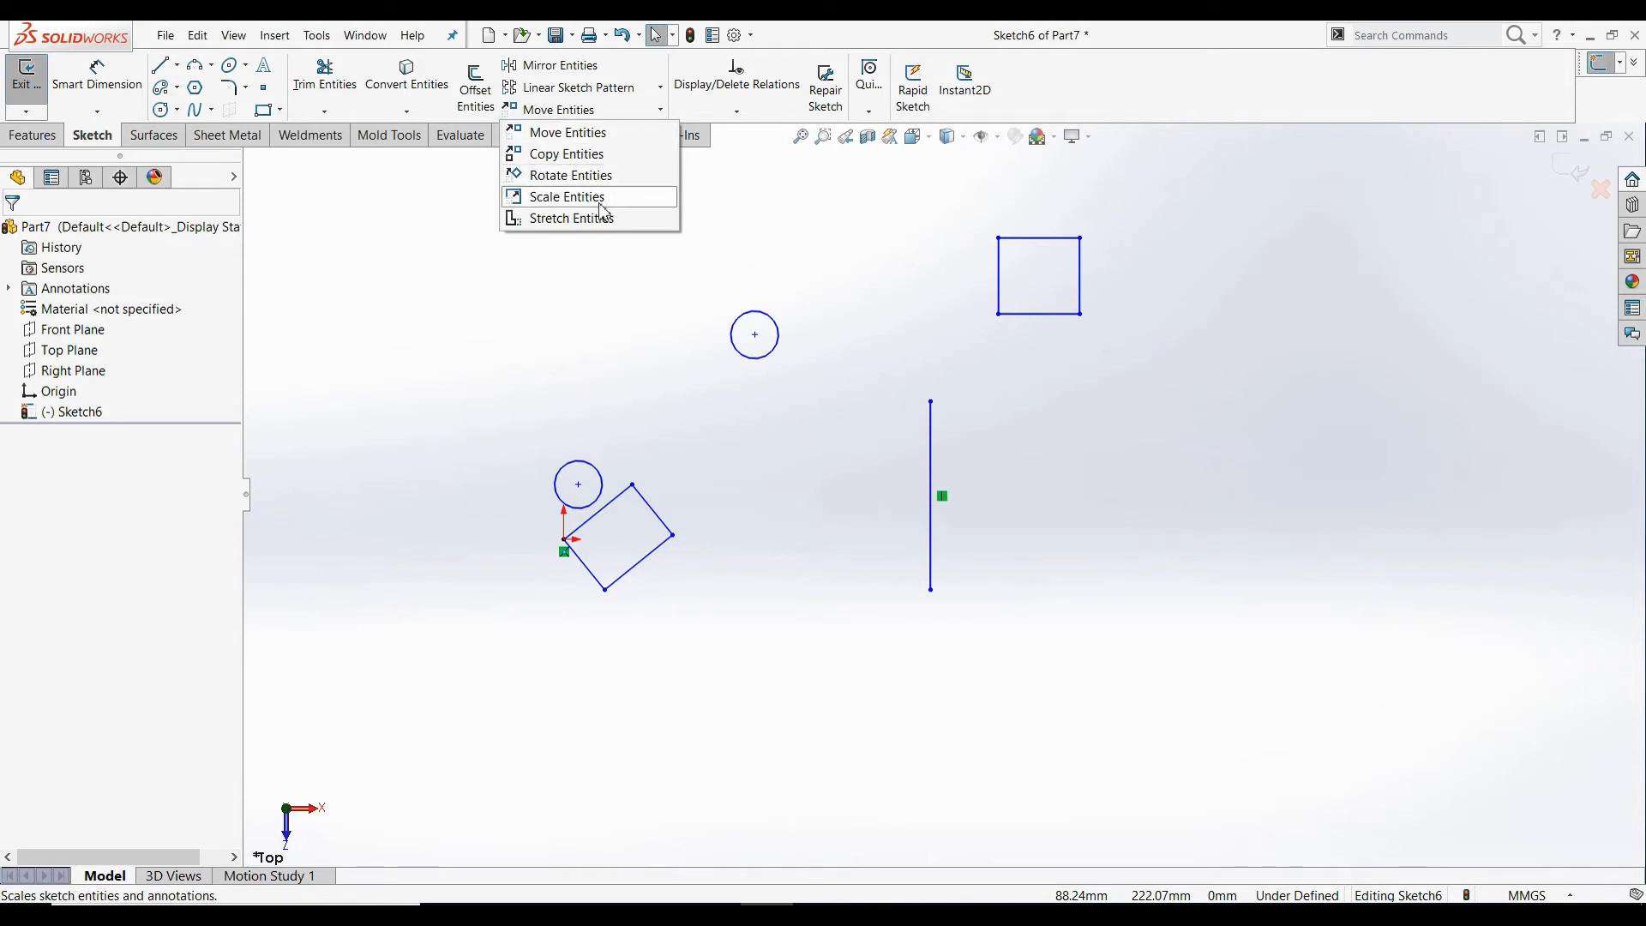
pyautogui.click(566, 196)
pyautogui.scroll(2, 1179, 463)
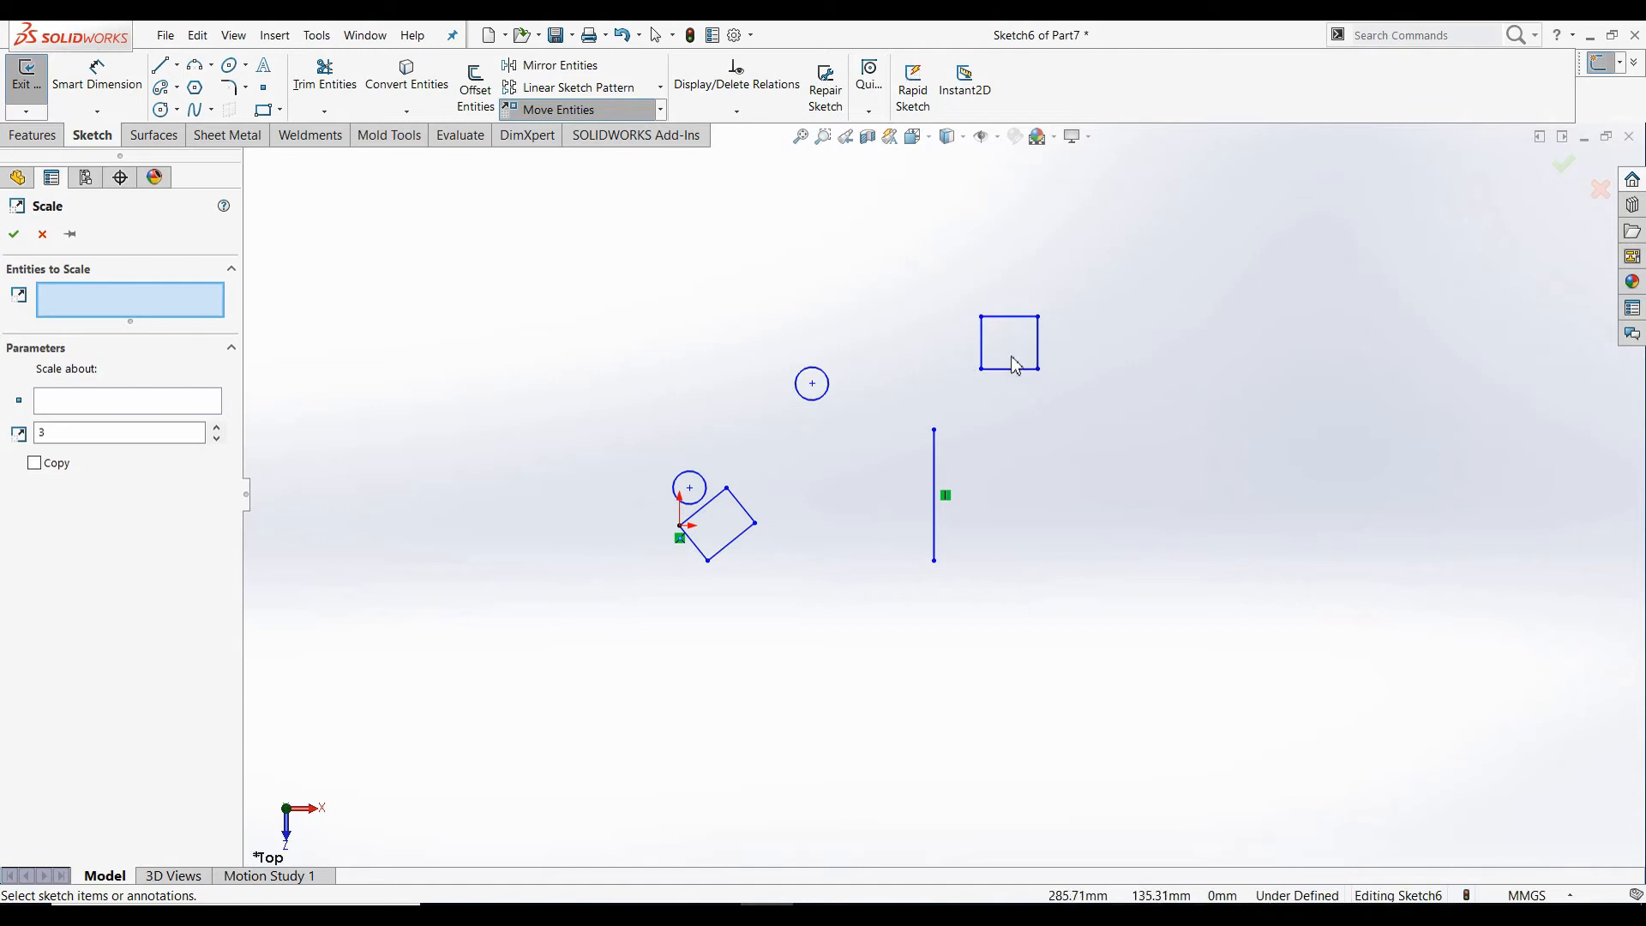
pyautogui.moveTo(953, 270); pyautogui.dragTo(1100, 433)
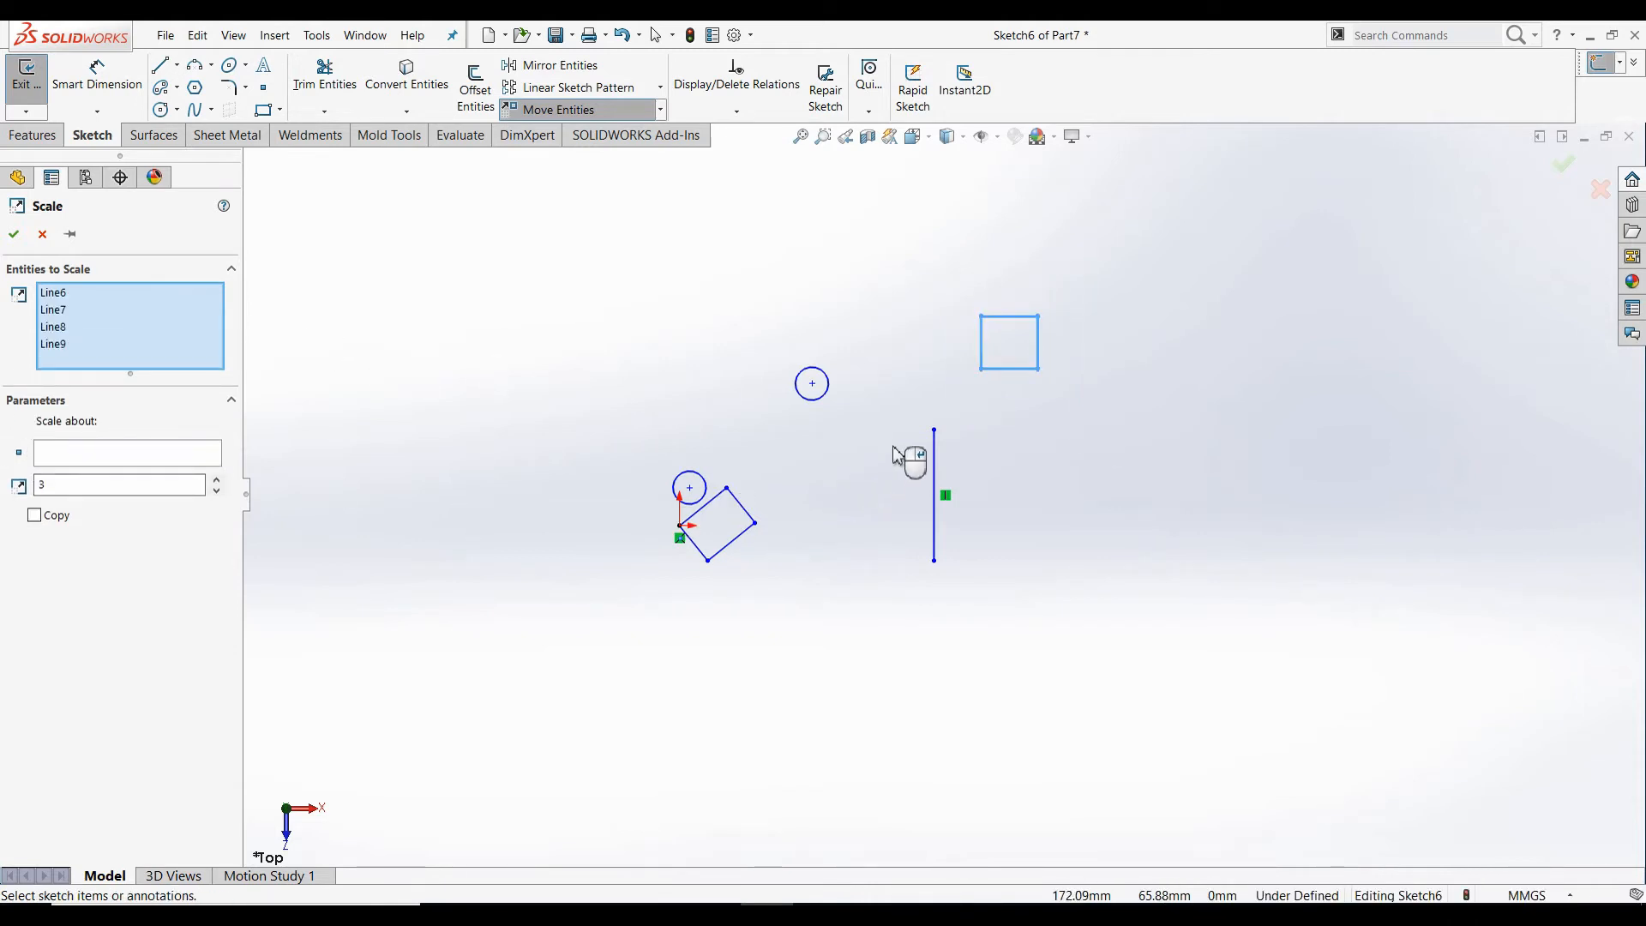
pyautogui.click(935, 431)
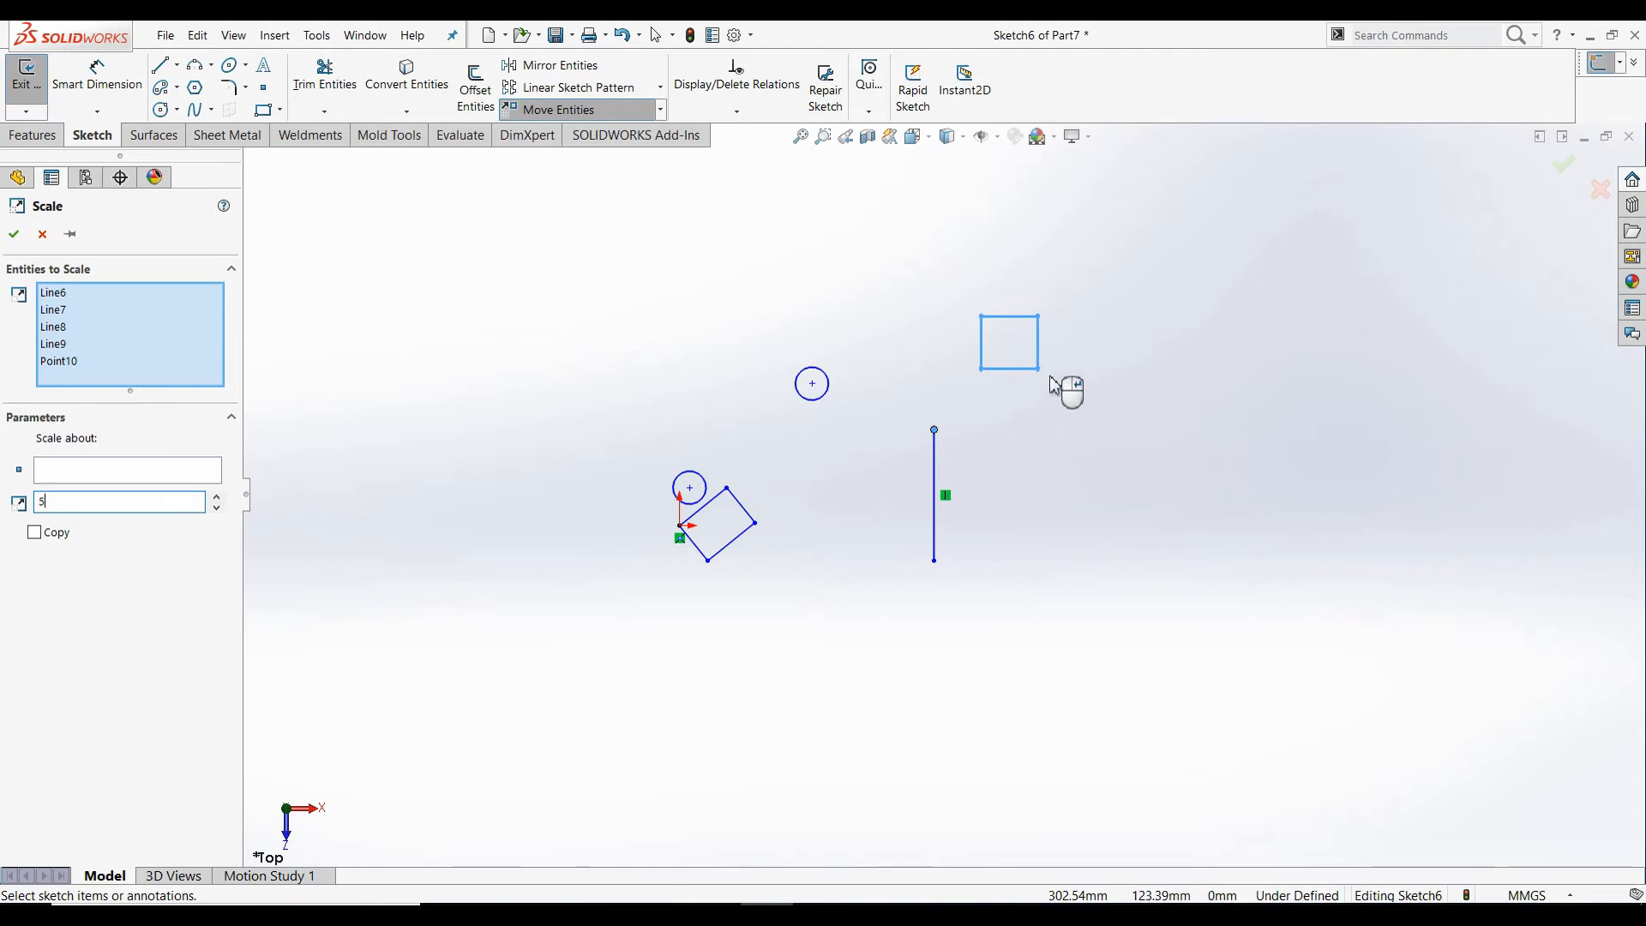
pyautogui.scroll(3, 1087, 358)
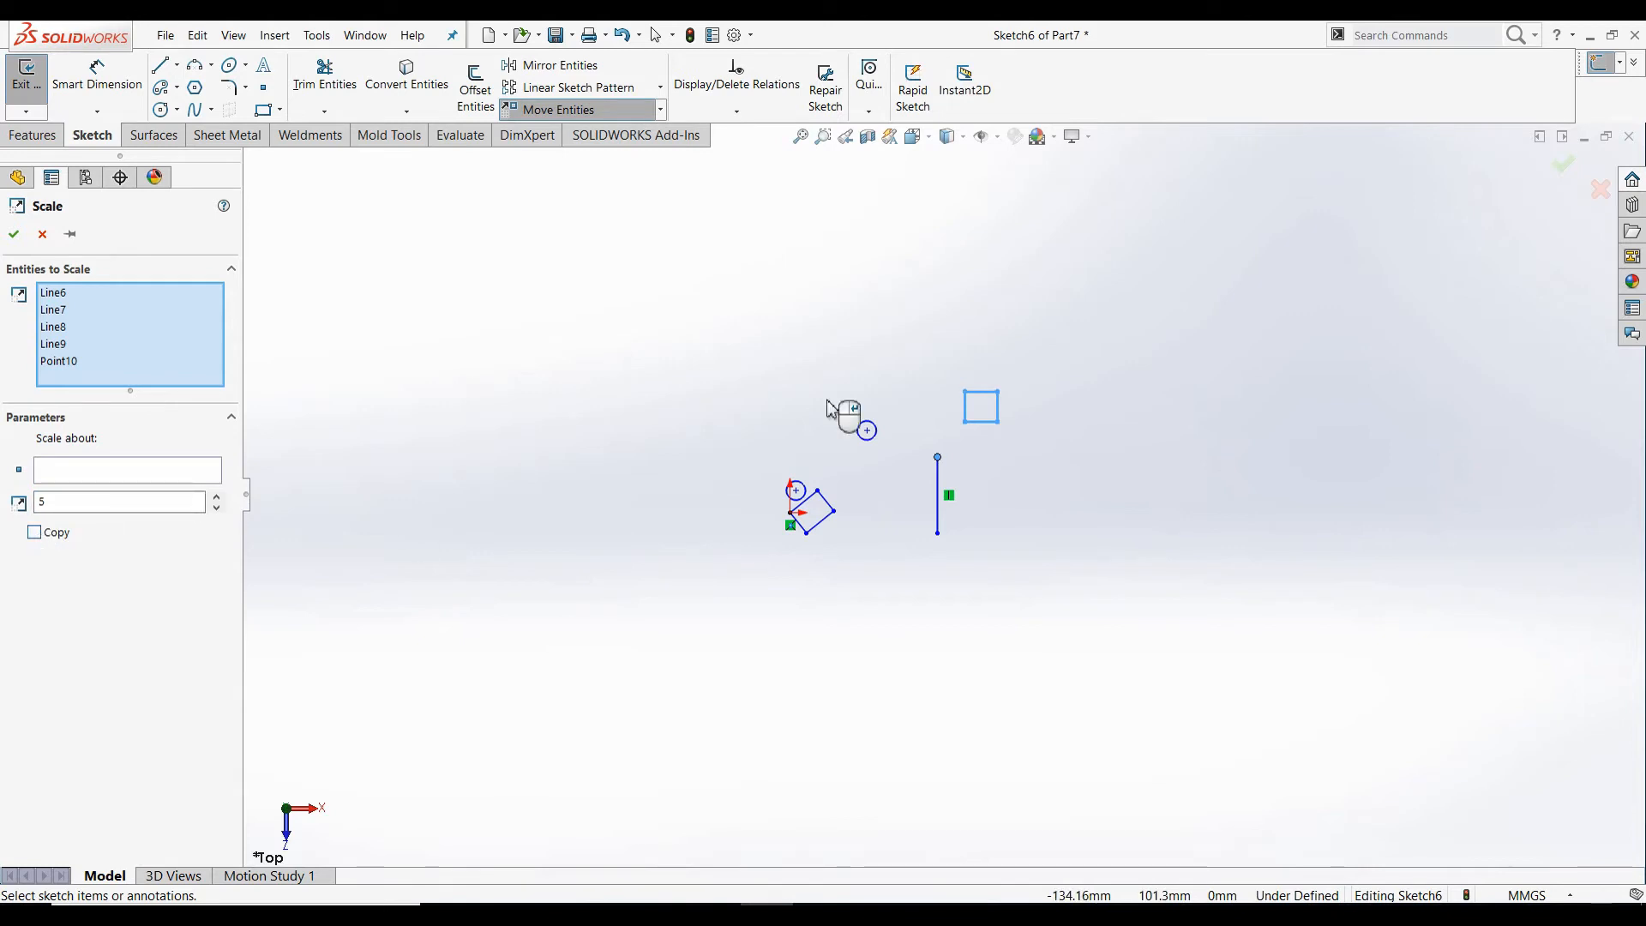
# - Scale about the vertical line's upper endpoint with Copy enabled for one copy, and accept
pyautogui.click(93, 479)
pyautogui.click(937, 457)
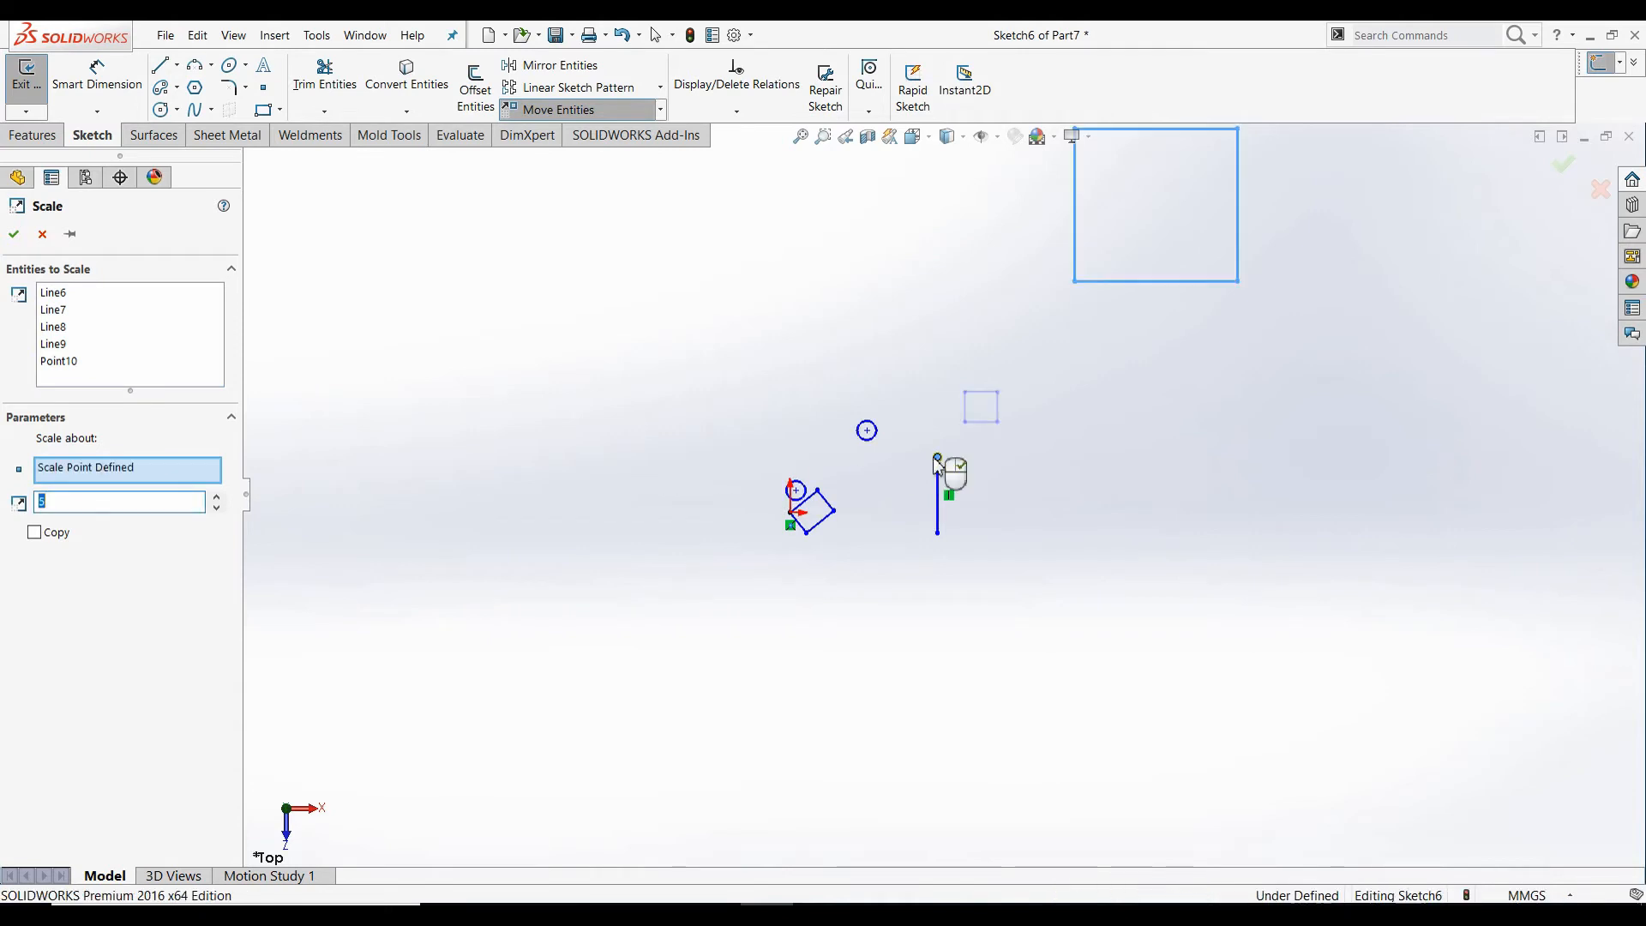
pyautogui.click(36, 533)
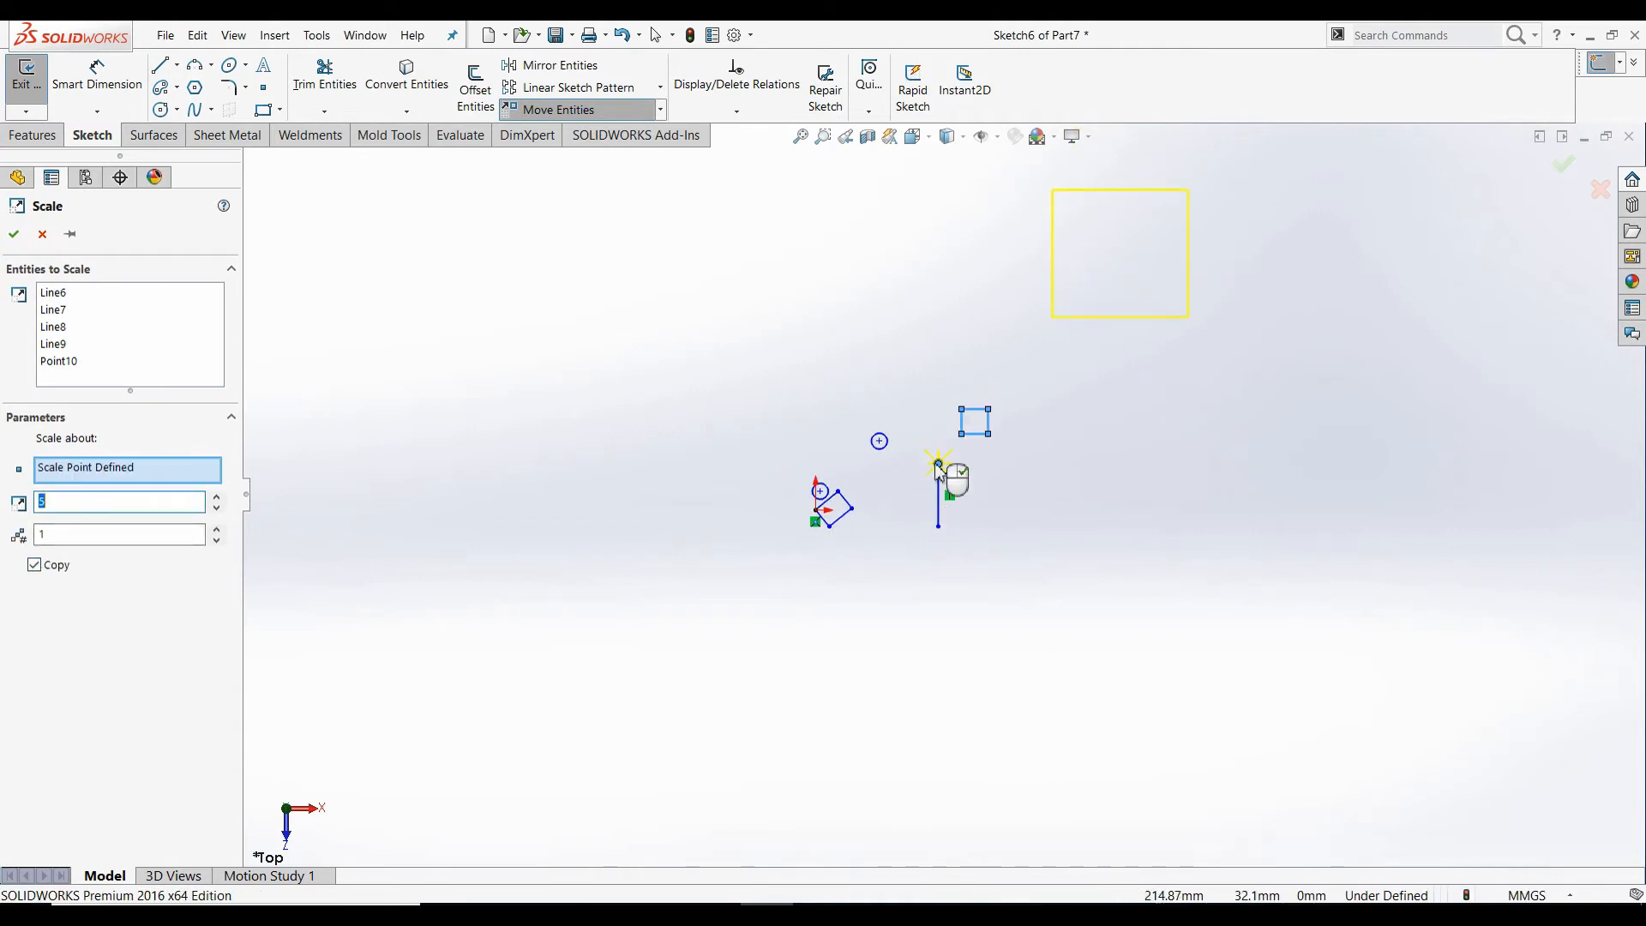
pyautogui.click(14, 234)
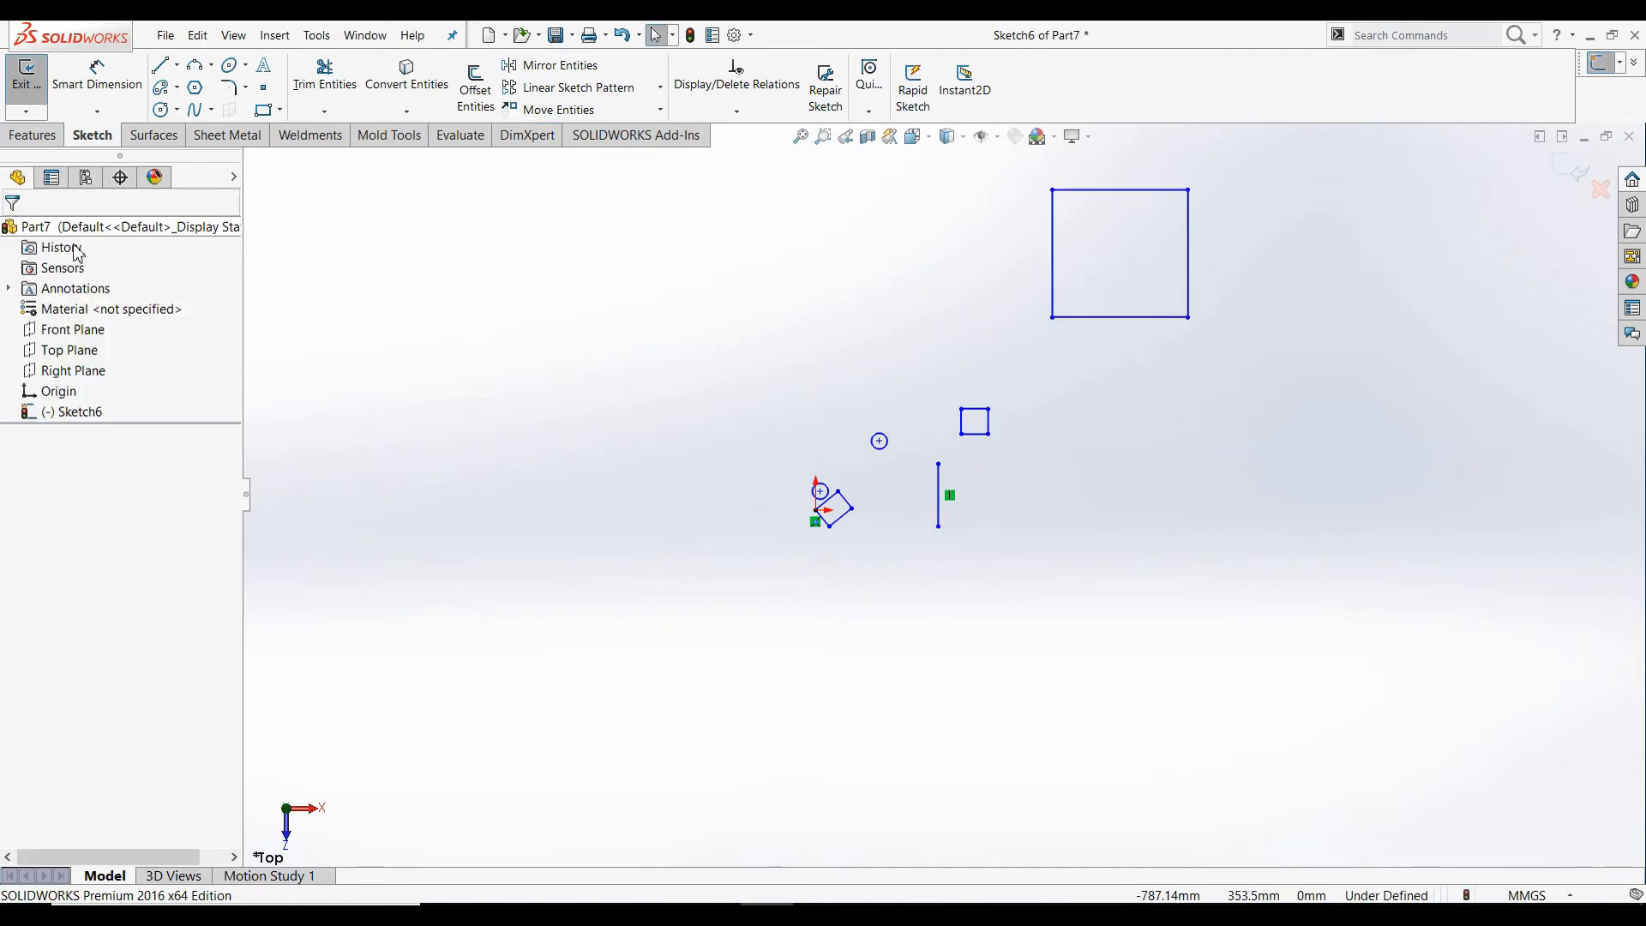
# - Scale the small rectangle by a factor of 5 about the vertical line's lower endpoint, with the number of copies set to 5
pyautogui.click(661, 110)
pyautogui.click(568, 195)
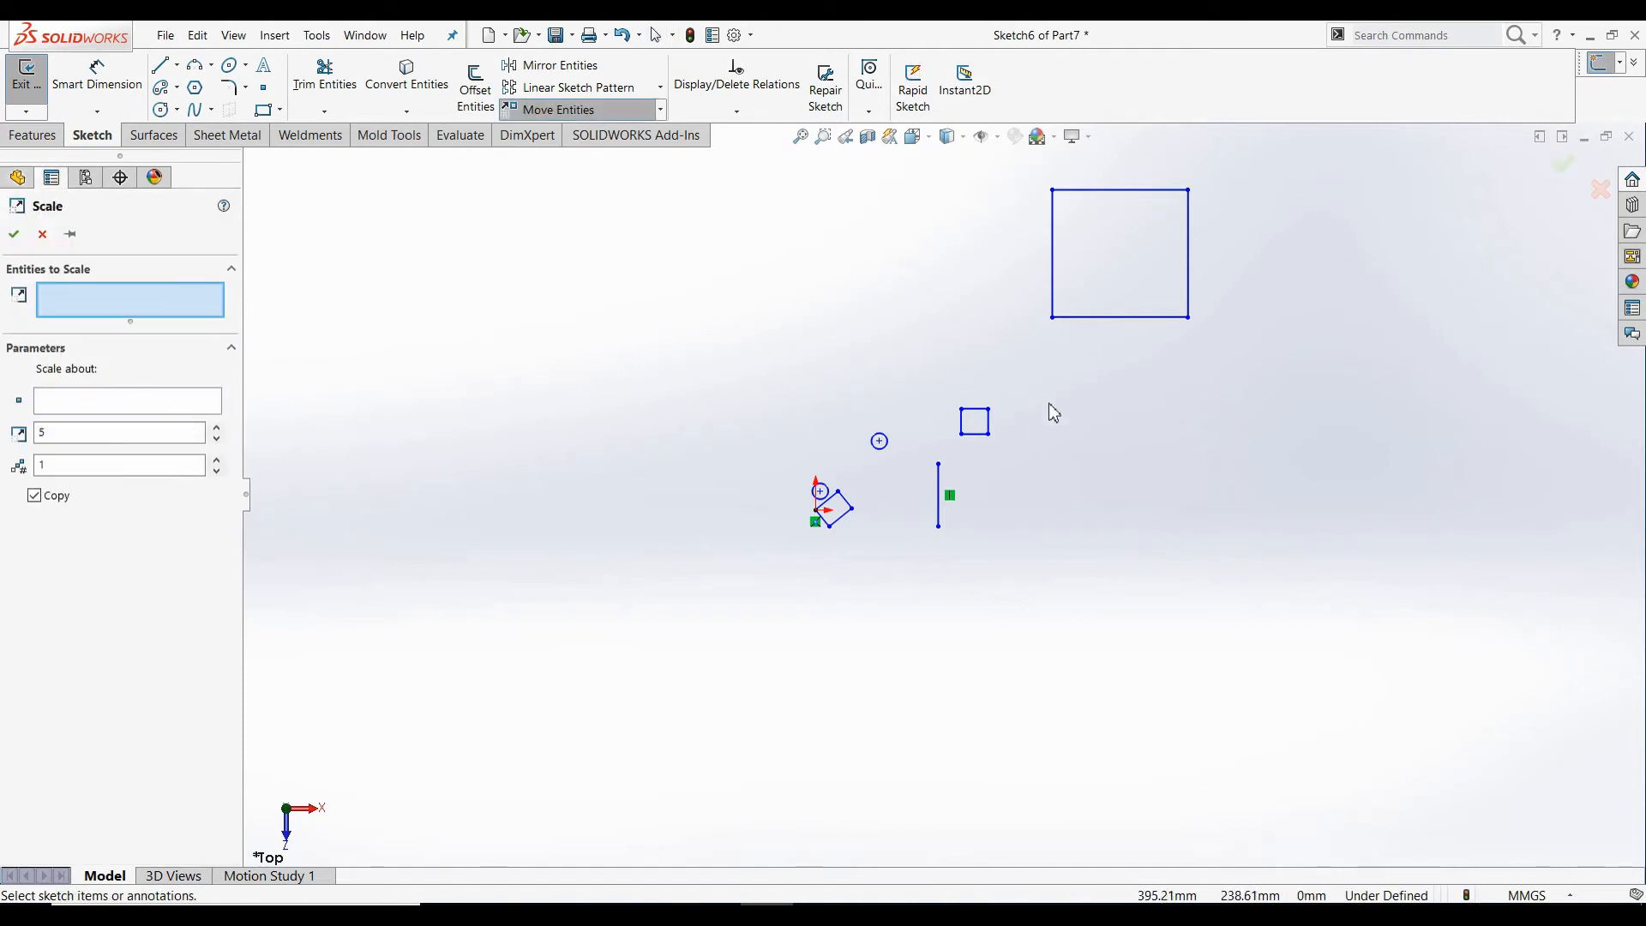
pyautogui.scroll(1, 947, 498)
pyautogui.scroll(-1, 1028, 437)
pyautogui.scroll(-1, 1010, 456)
pyautogui.moveTo(861, 379); pyautogui.dragTo(1021, 481)
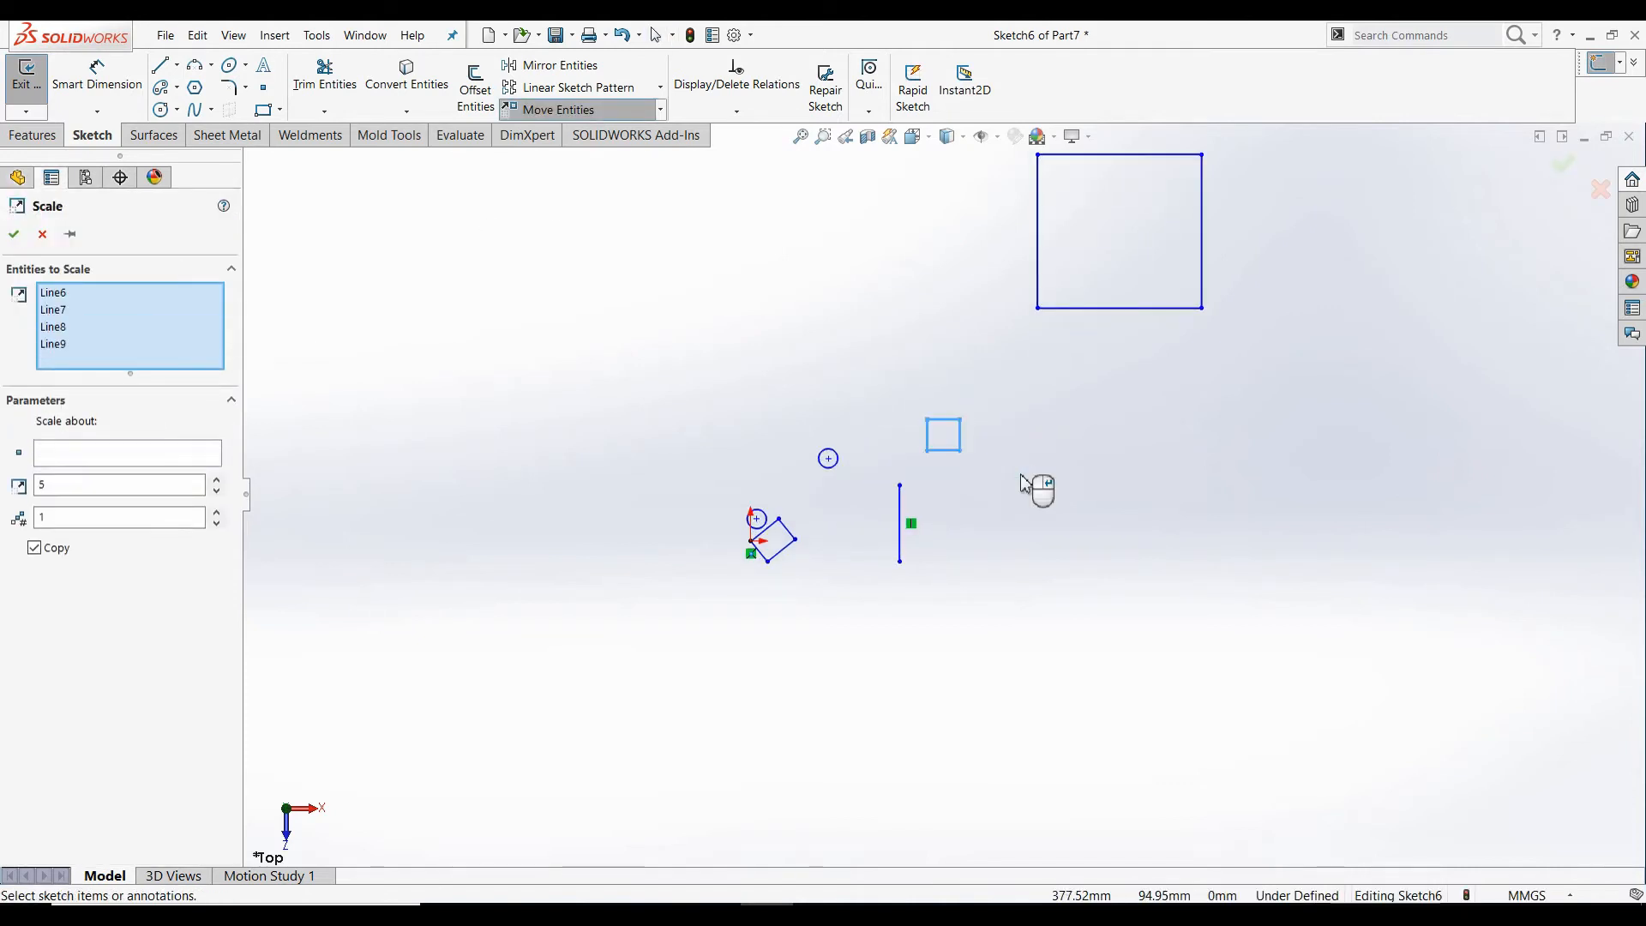
pyautogui.click(109, 453)
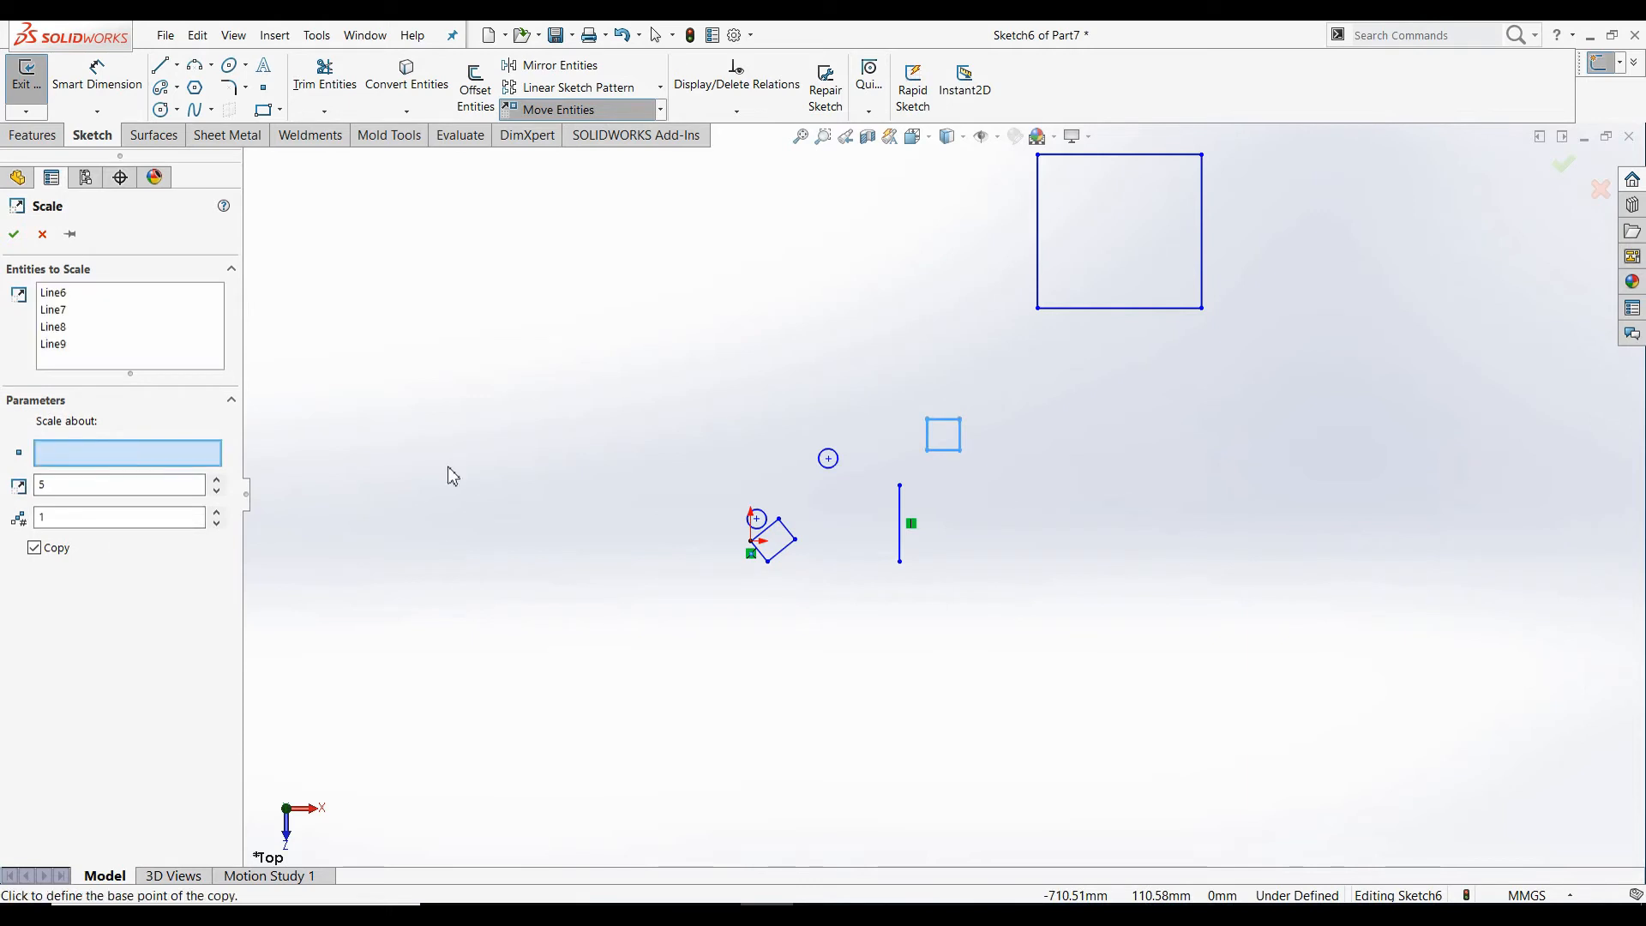
pyautogui.click(900, 563)
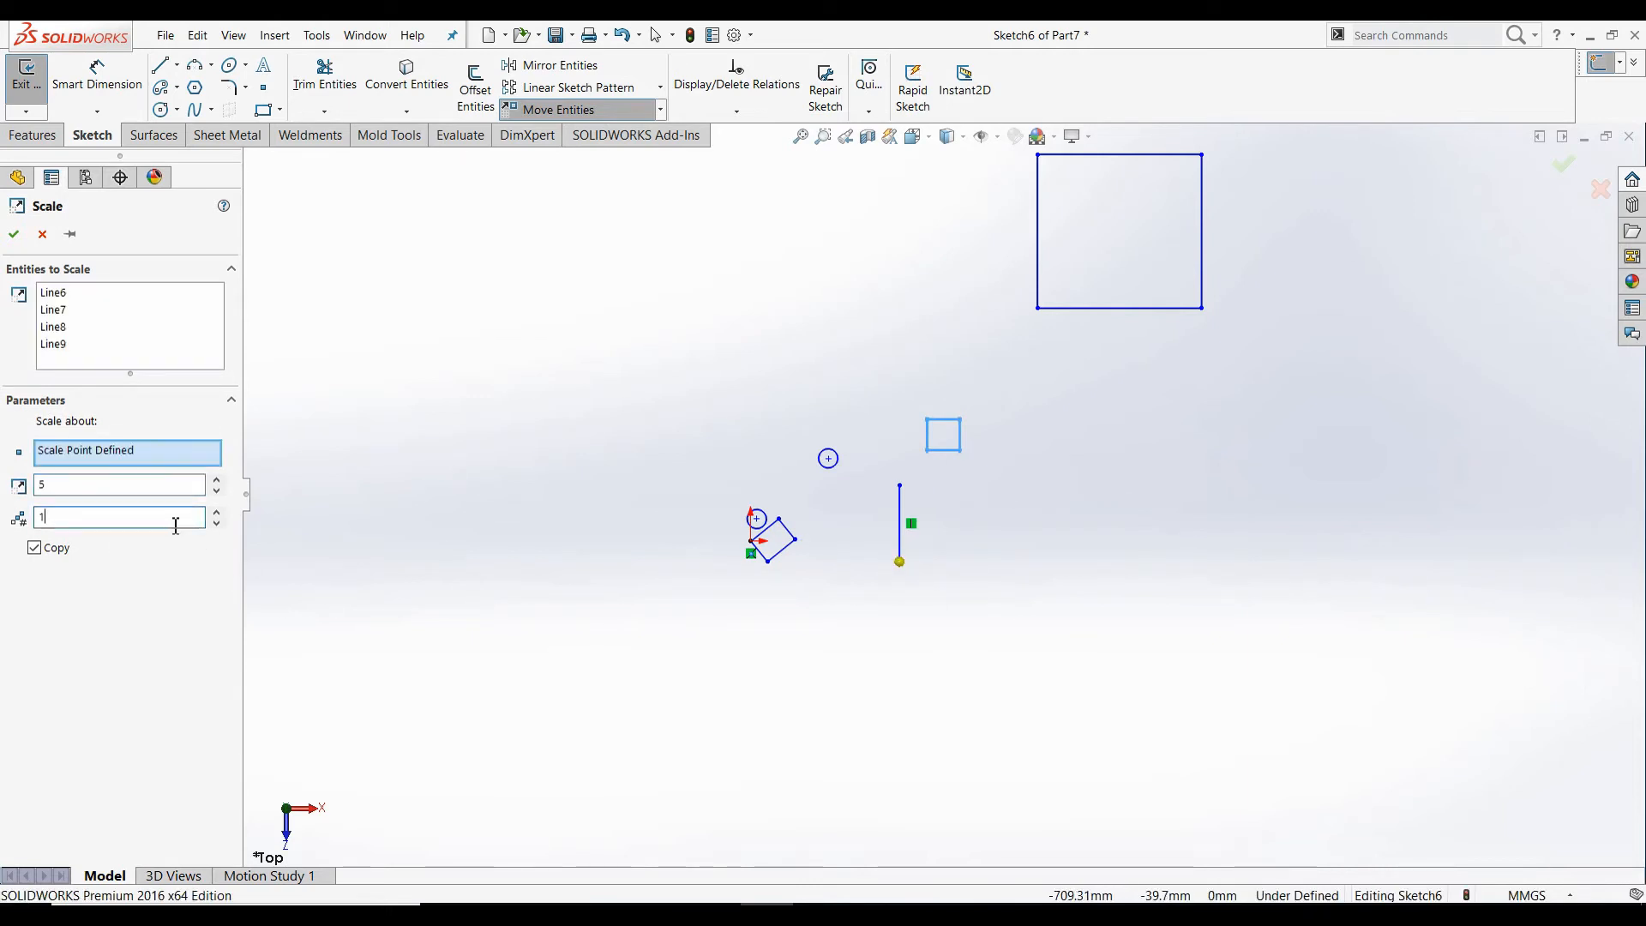
pyautogui.write('05')
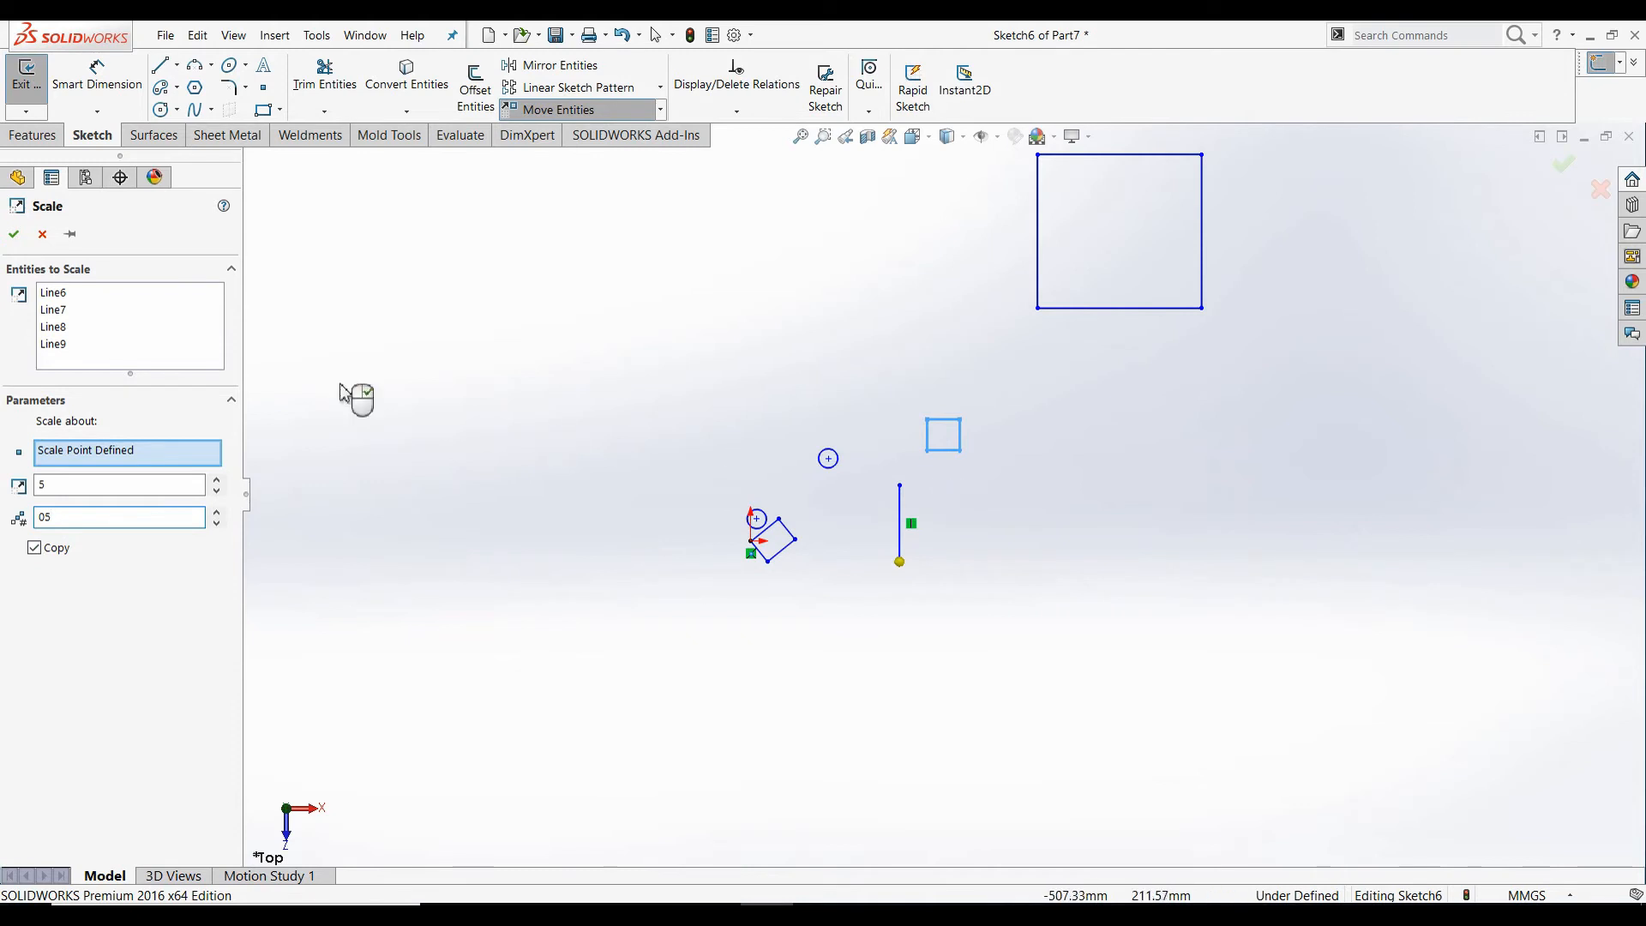
pyautogui.click(14, 234)
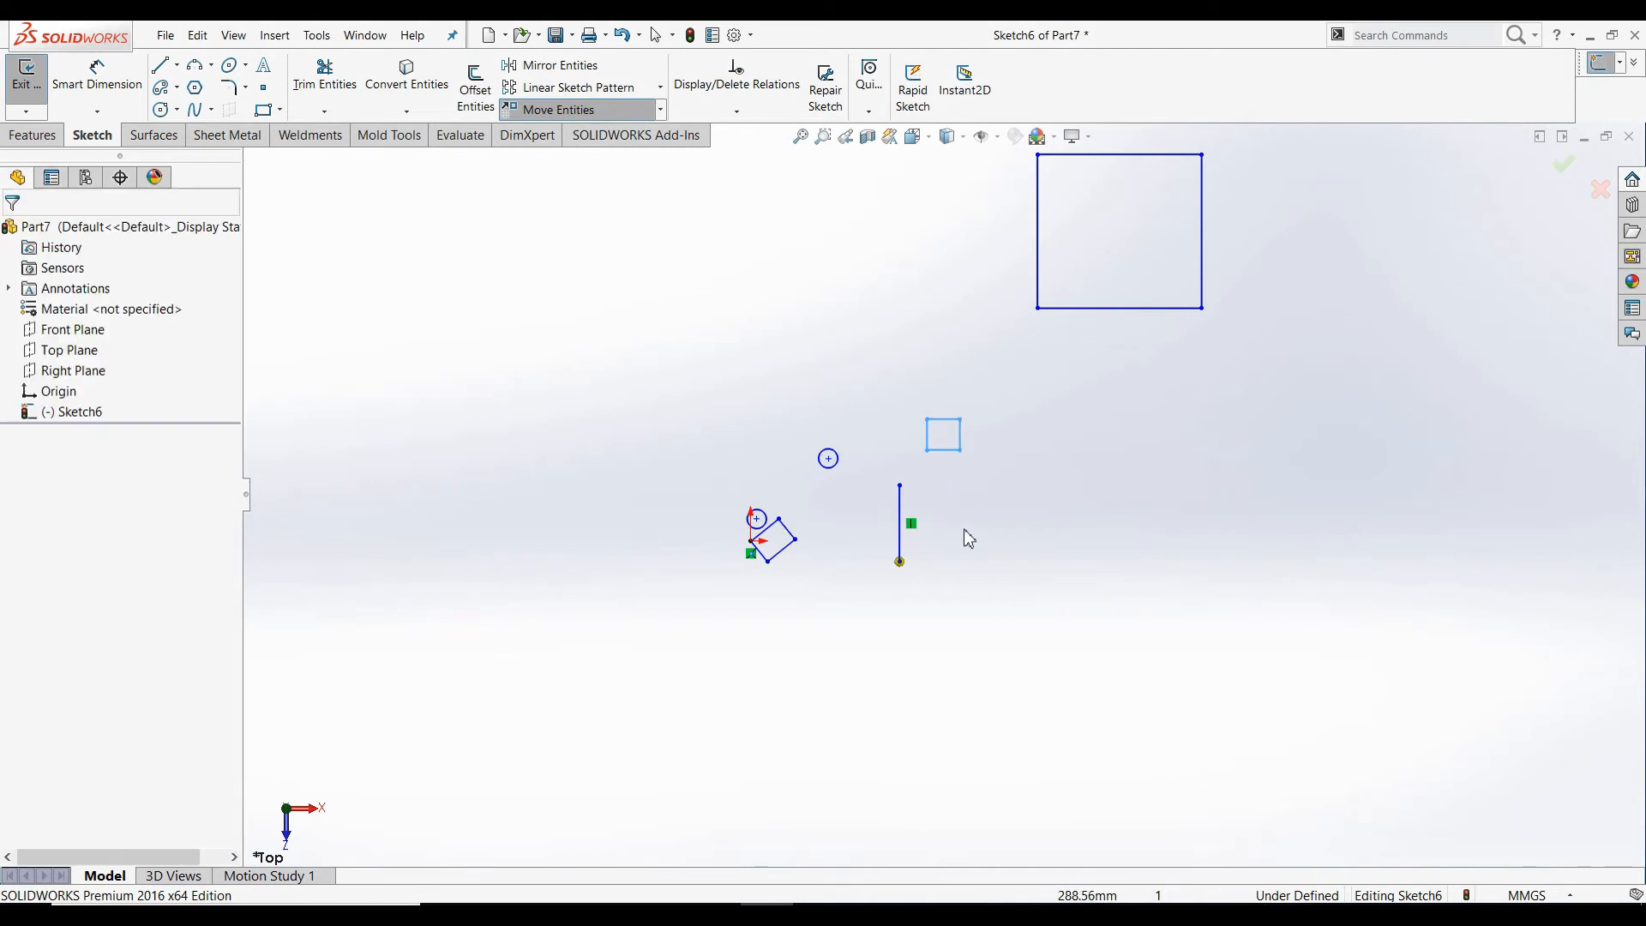
# - Start Scale Entities on the large rectangle nearest the small one, scaling about the vertical line's lower endpoint
pyautogui.scroll(2, 1007, 489)
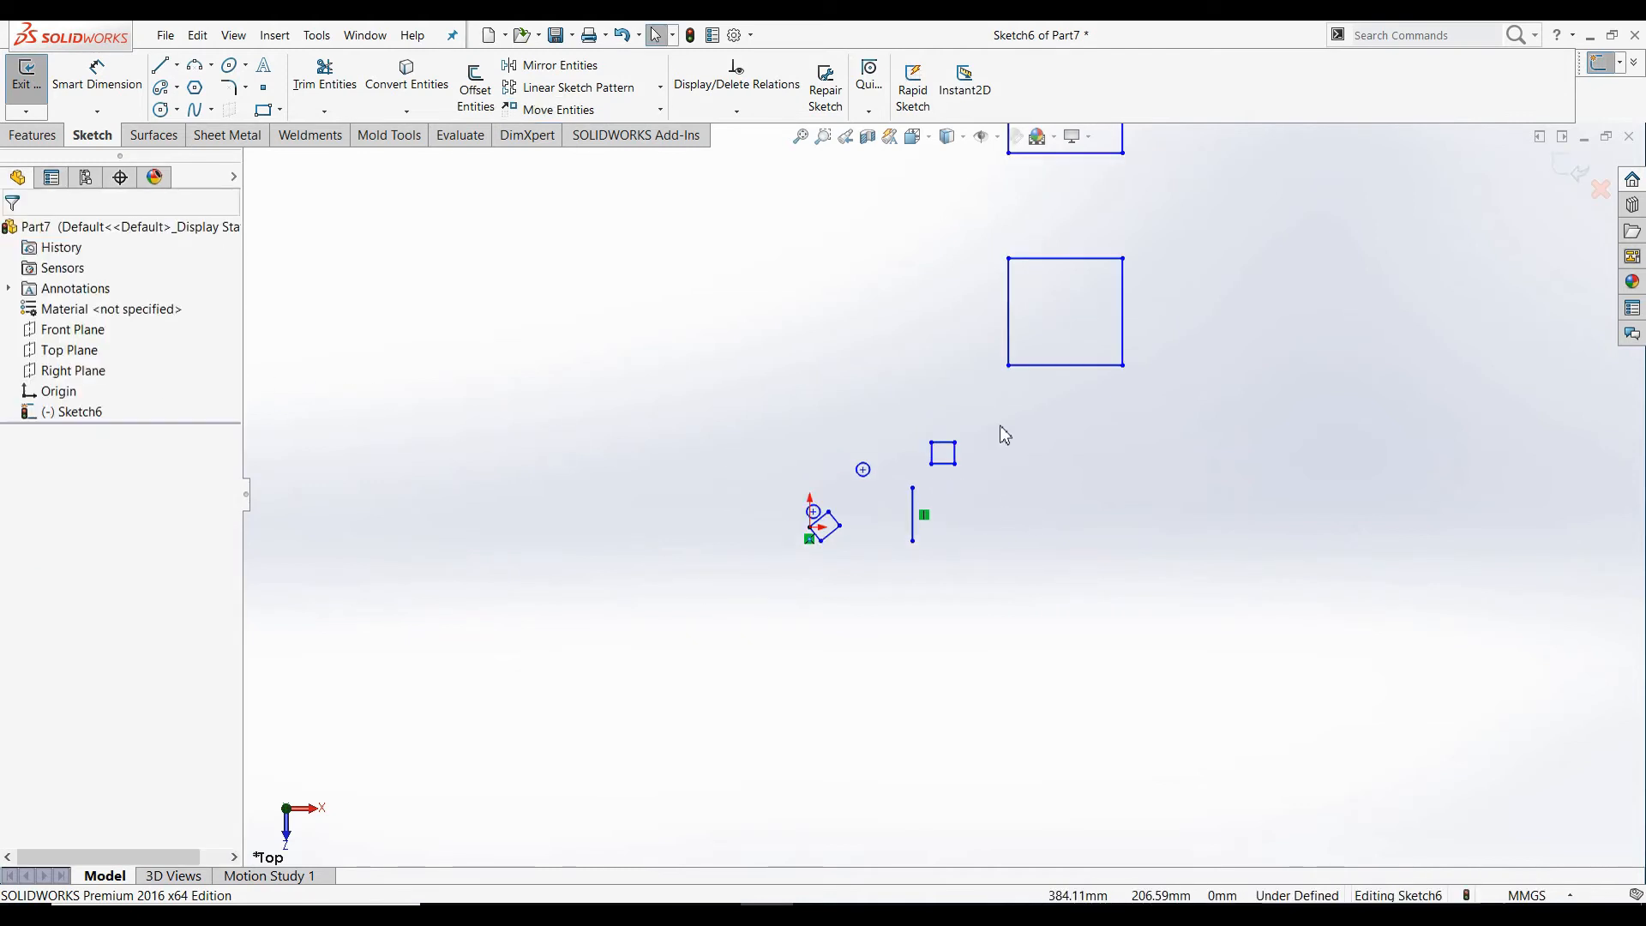
pyautogui.scroll(2, 999, 429)
pyautogui.scroll(-2, 1067, 414)
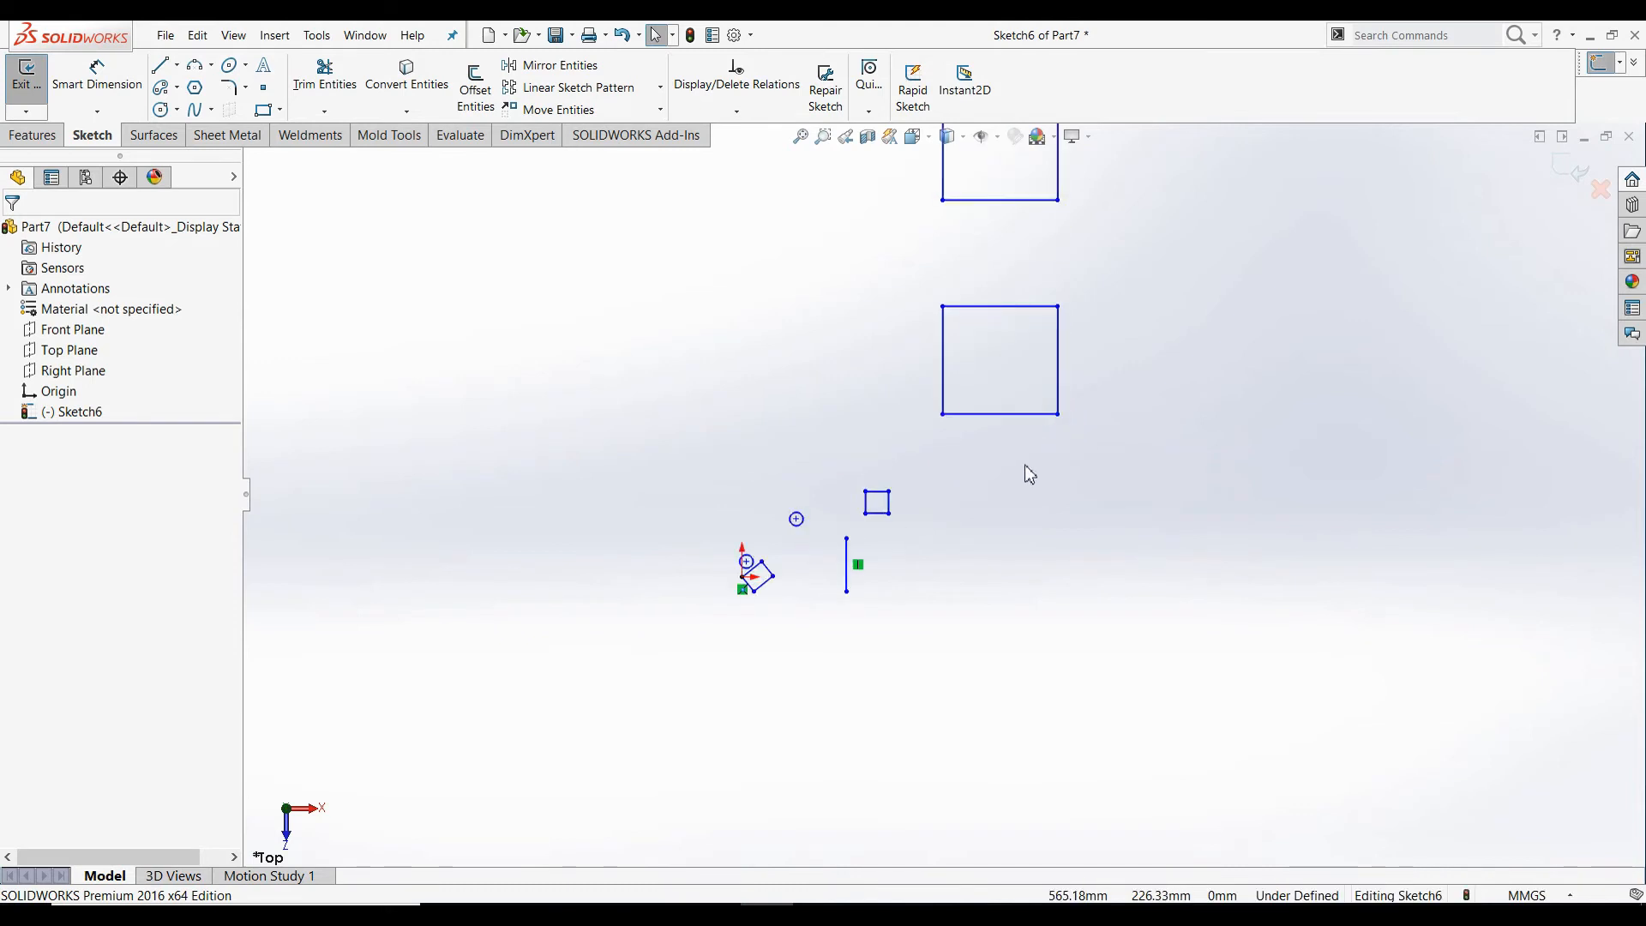
pyautogui.scroll(3, 975, 454)
pyautogui.scroll(-3, 960, 445)
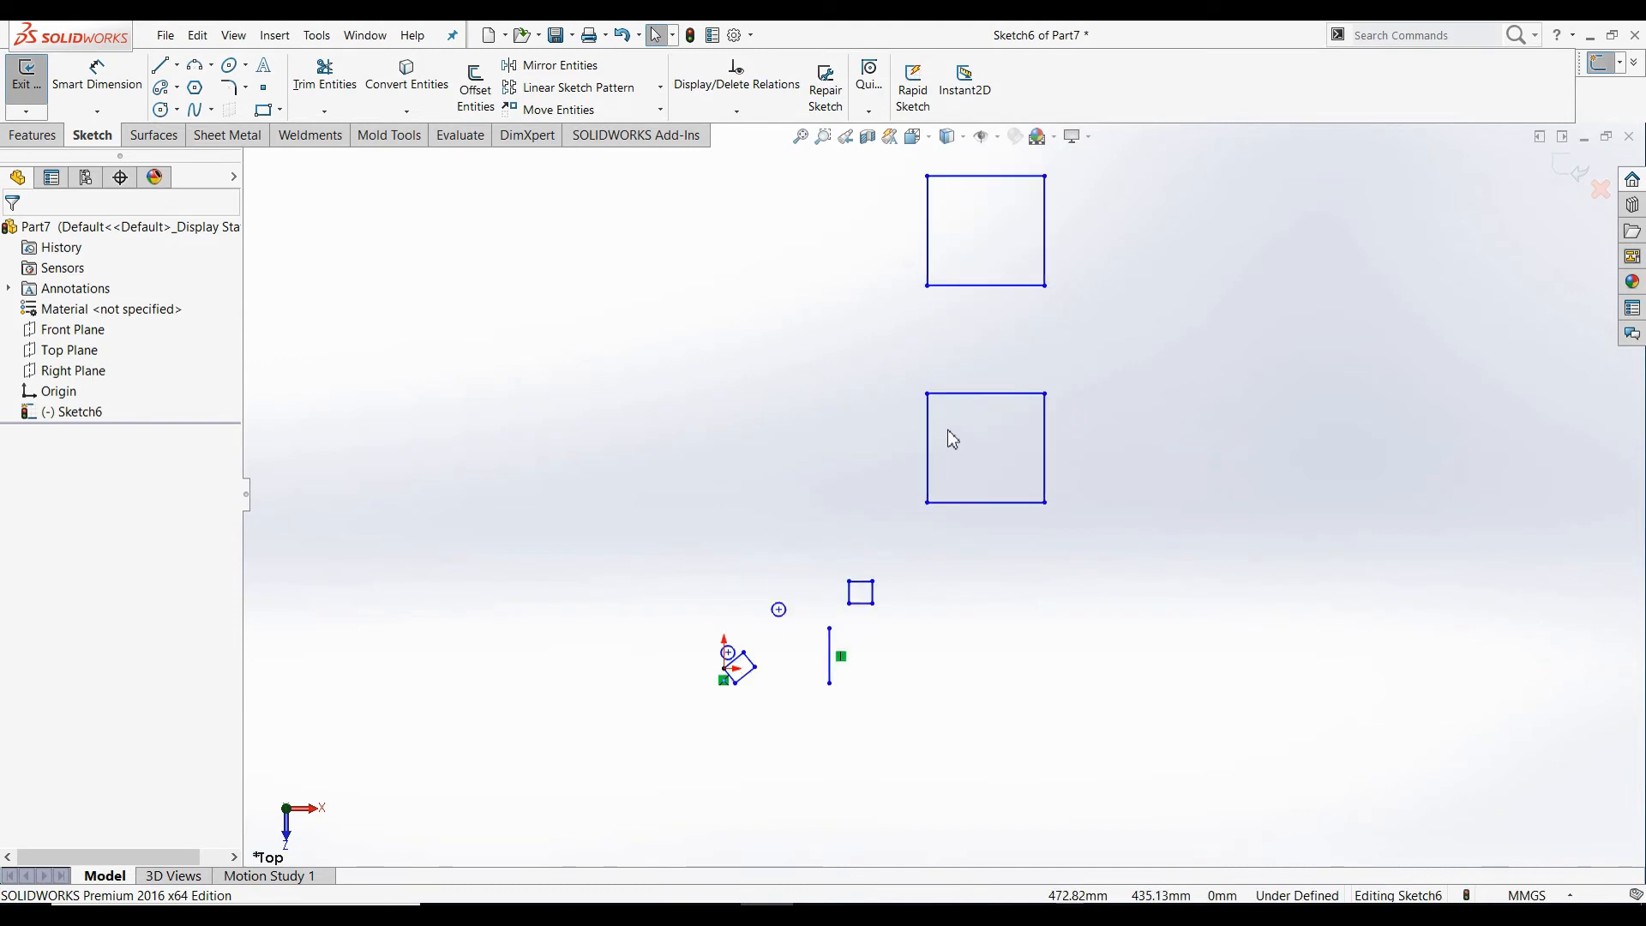
pyautogui.click(660, 110)
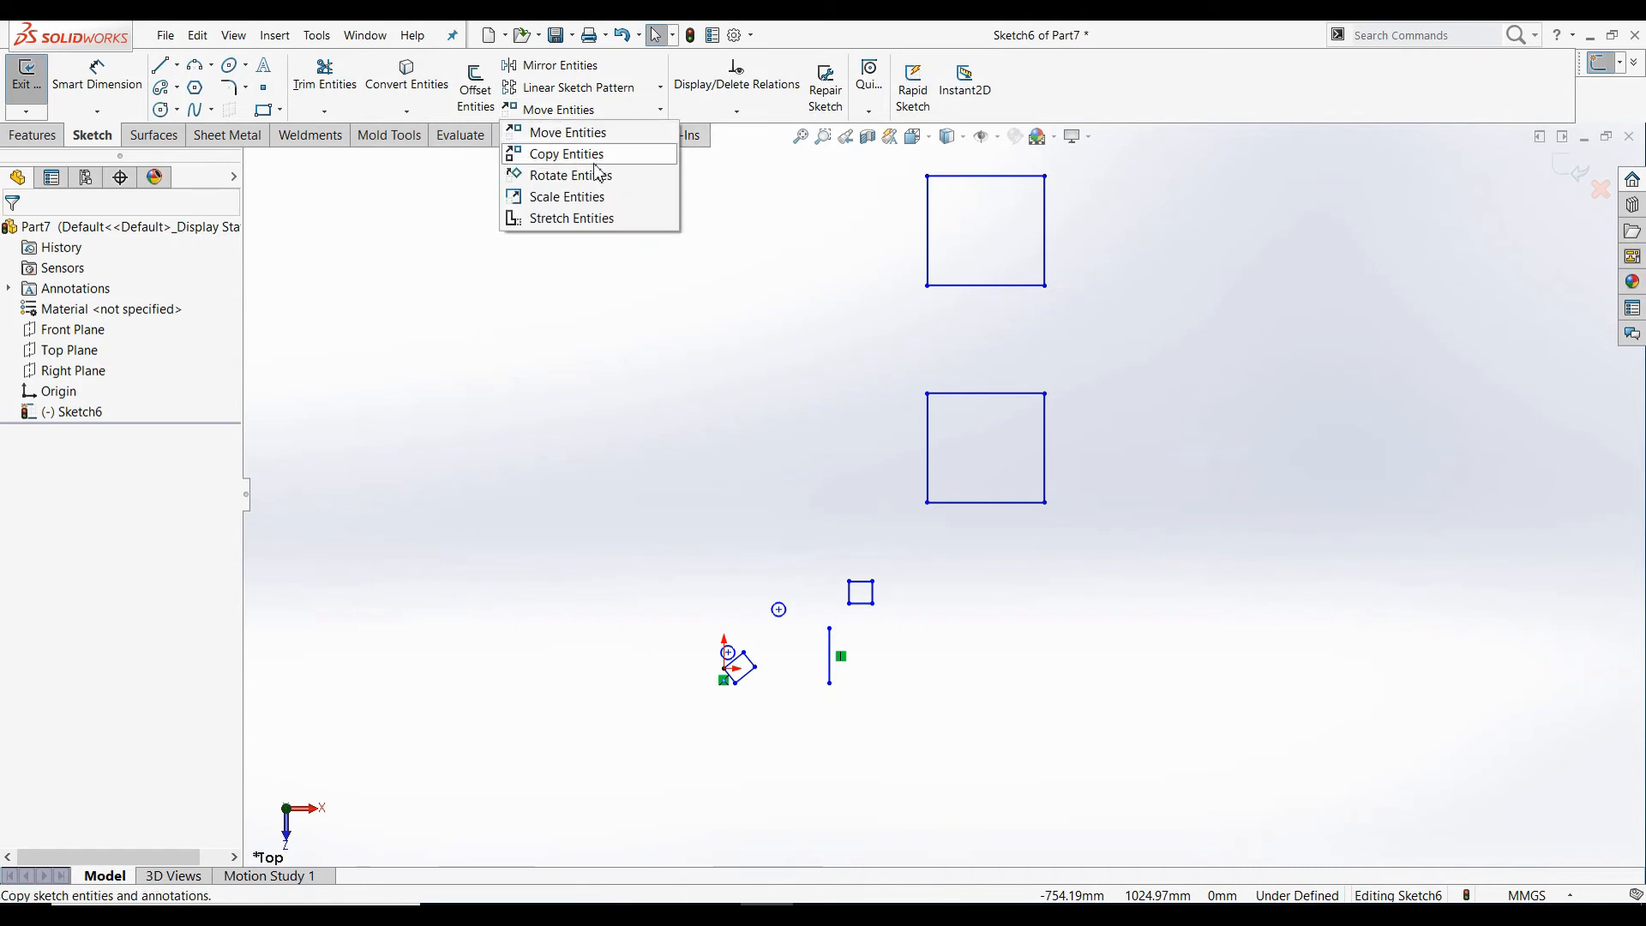
pyautogui.click(617, 204)
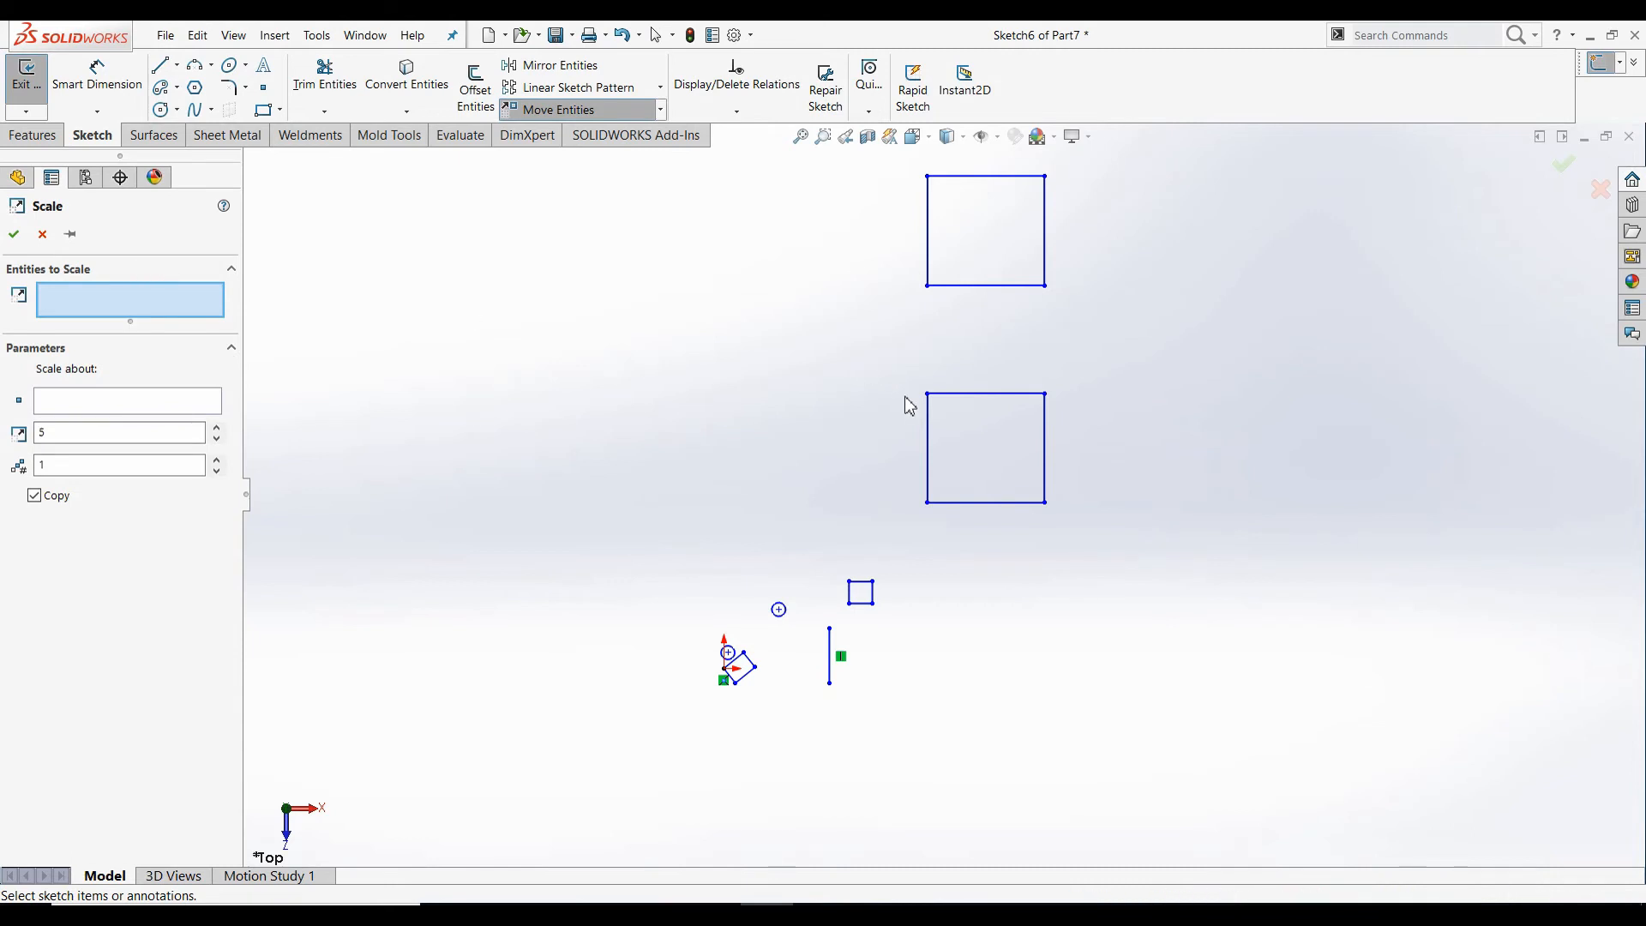
pyautogui.moveTo(886, 343); pyautogui.dragTo(1105, 519)
pyautogui.click(72, 454)
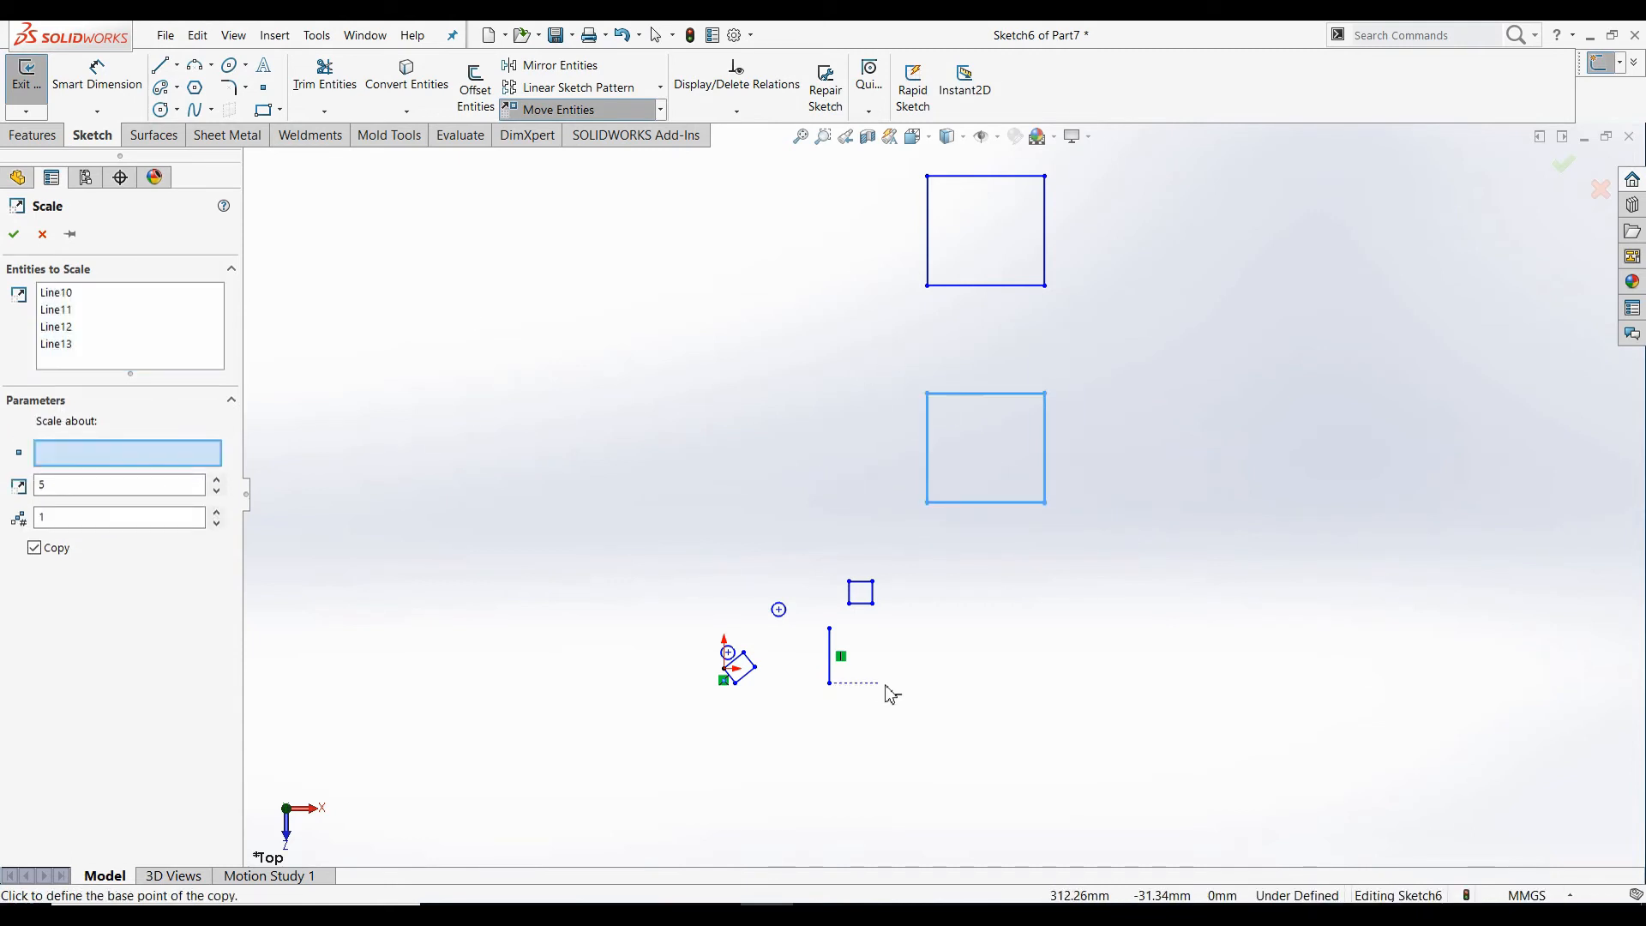
pyautogui.click(829, 683)
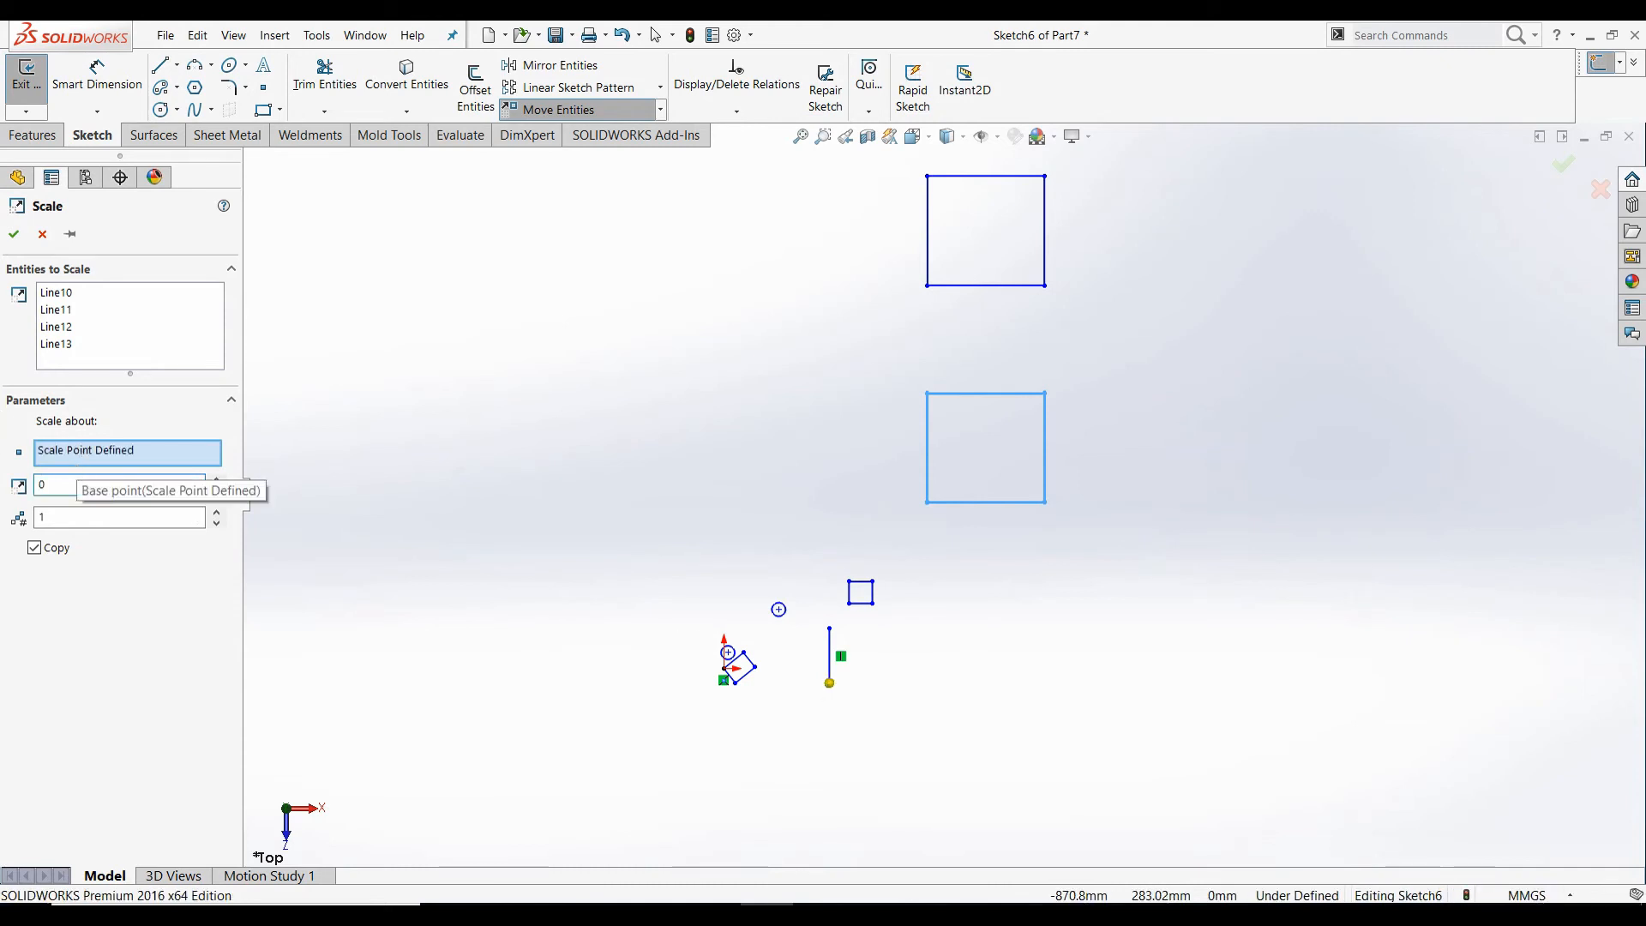
# - Set the scale factor to 0.5 and the number of copies to 2, keeping Copy enabled, and accept the scaling
pyautogui.click(136, 559)
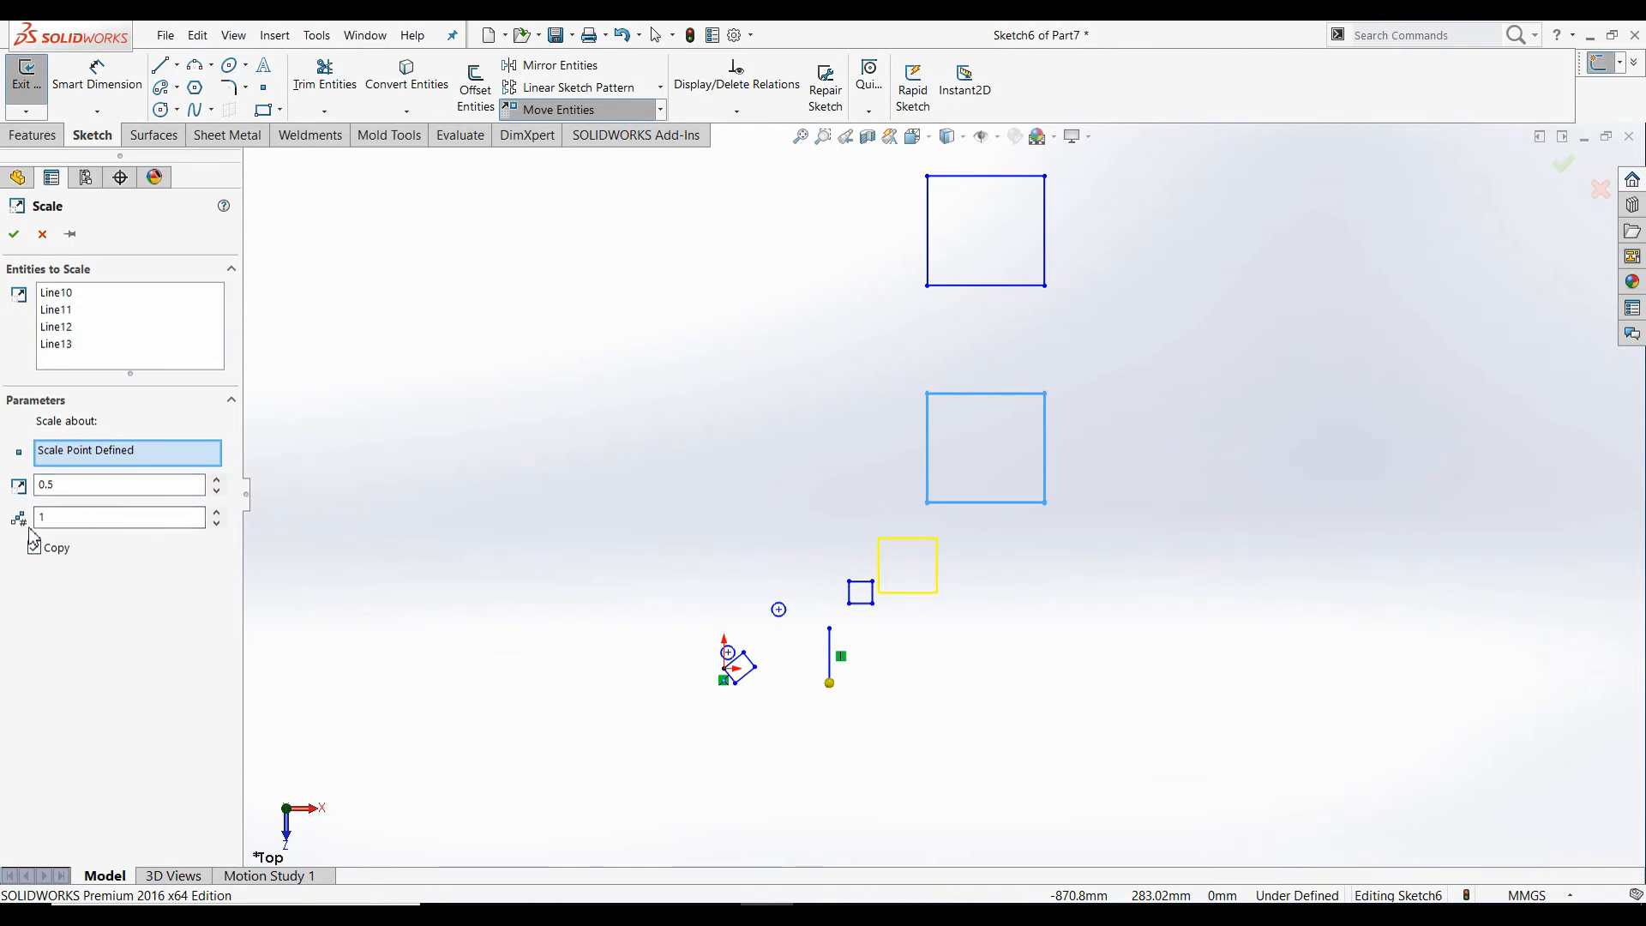
pyautogui.click(216, 514)
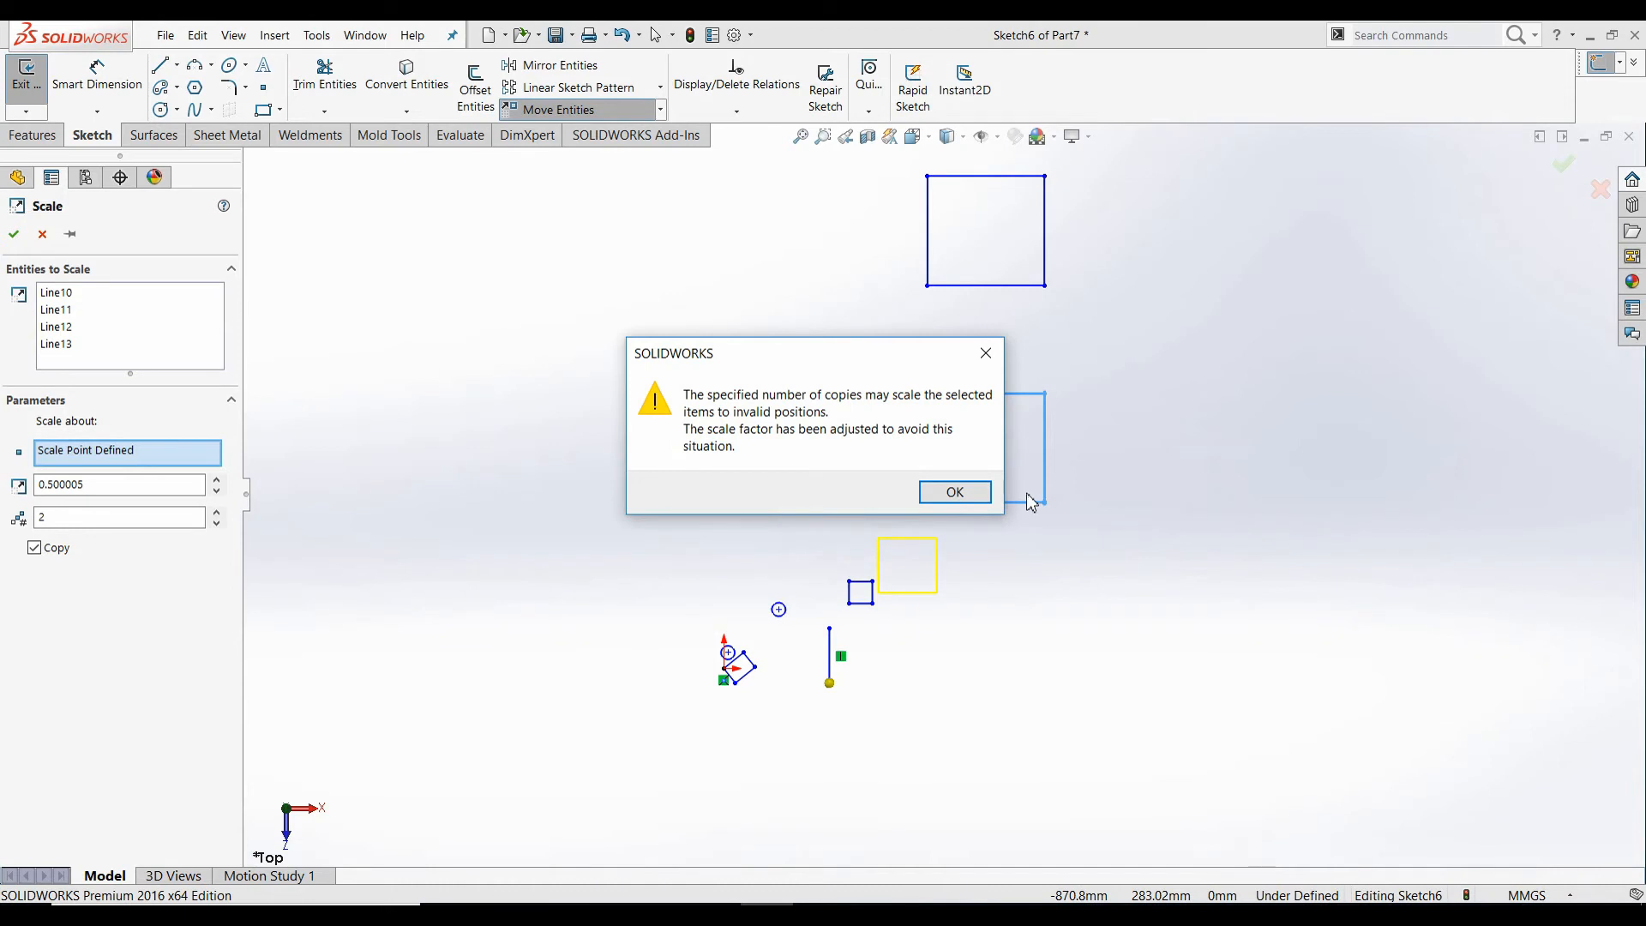
pyautogui.click(960, 492)
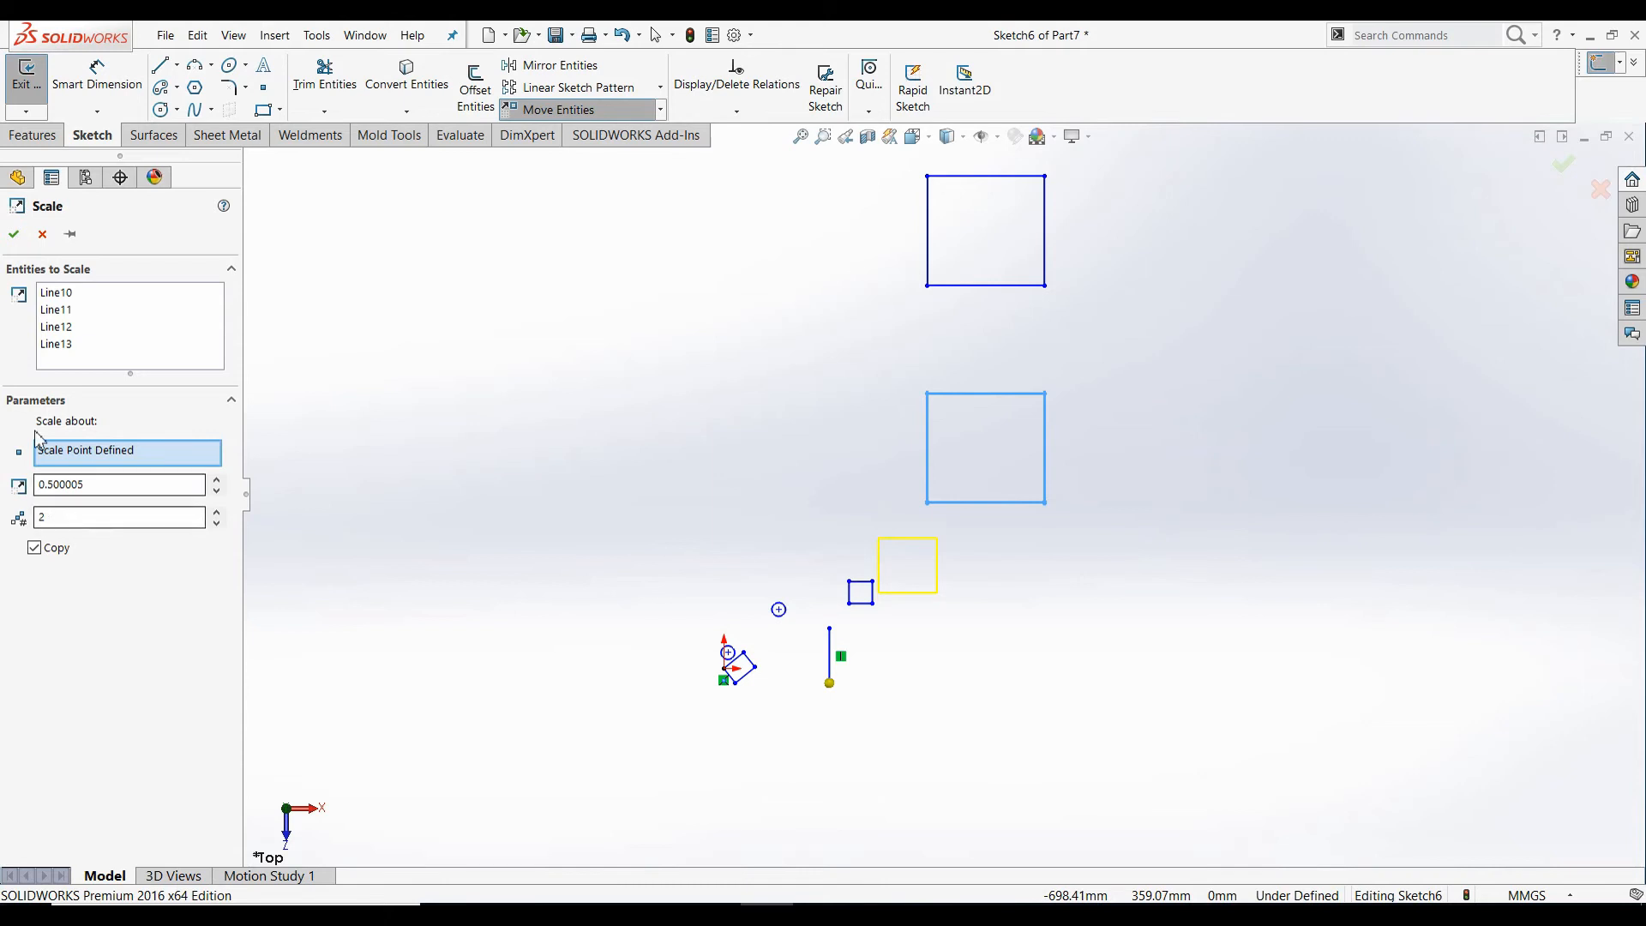
pyautogui.click(14, 234)
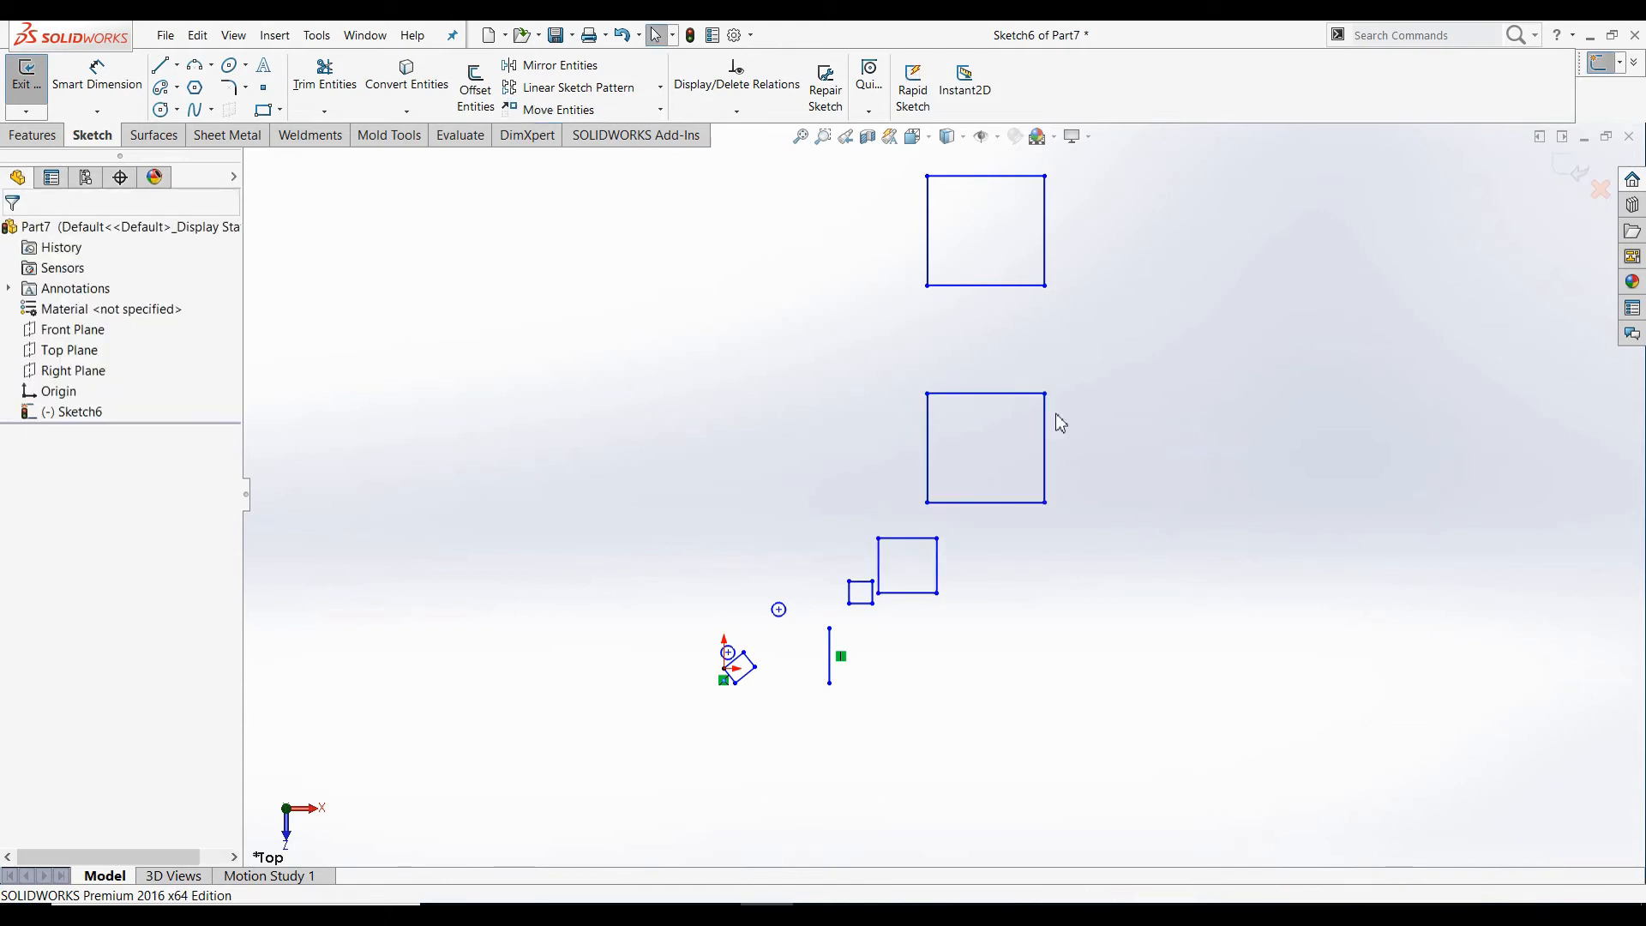
# - Start Scale Entities on the lower of the two largest rectangles with a scale factor of 10 and Copy disabled
pyautogui.scroll(-4, 904, 561)
pyautogui.scroll(2, 868, 516)
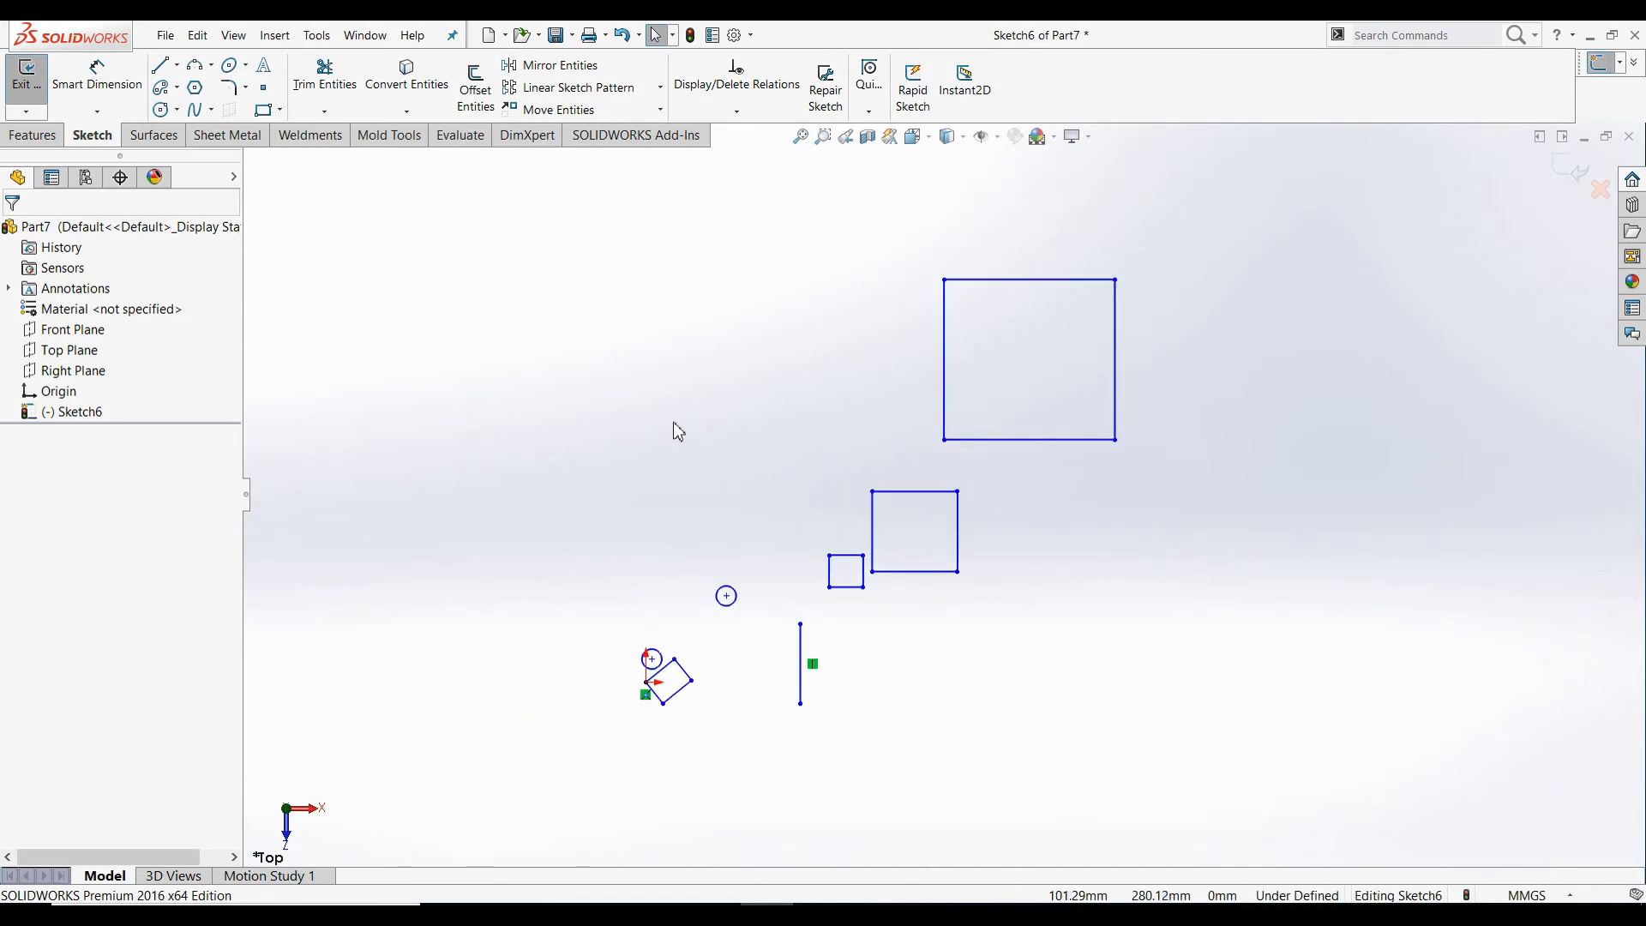
pyautogui.click(659, 110)
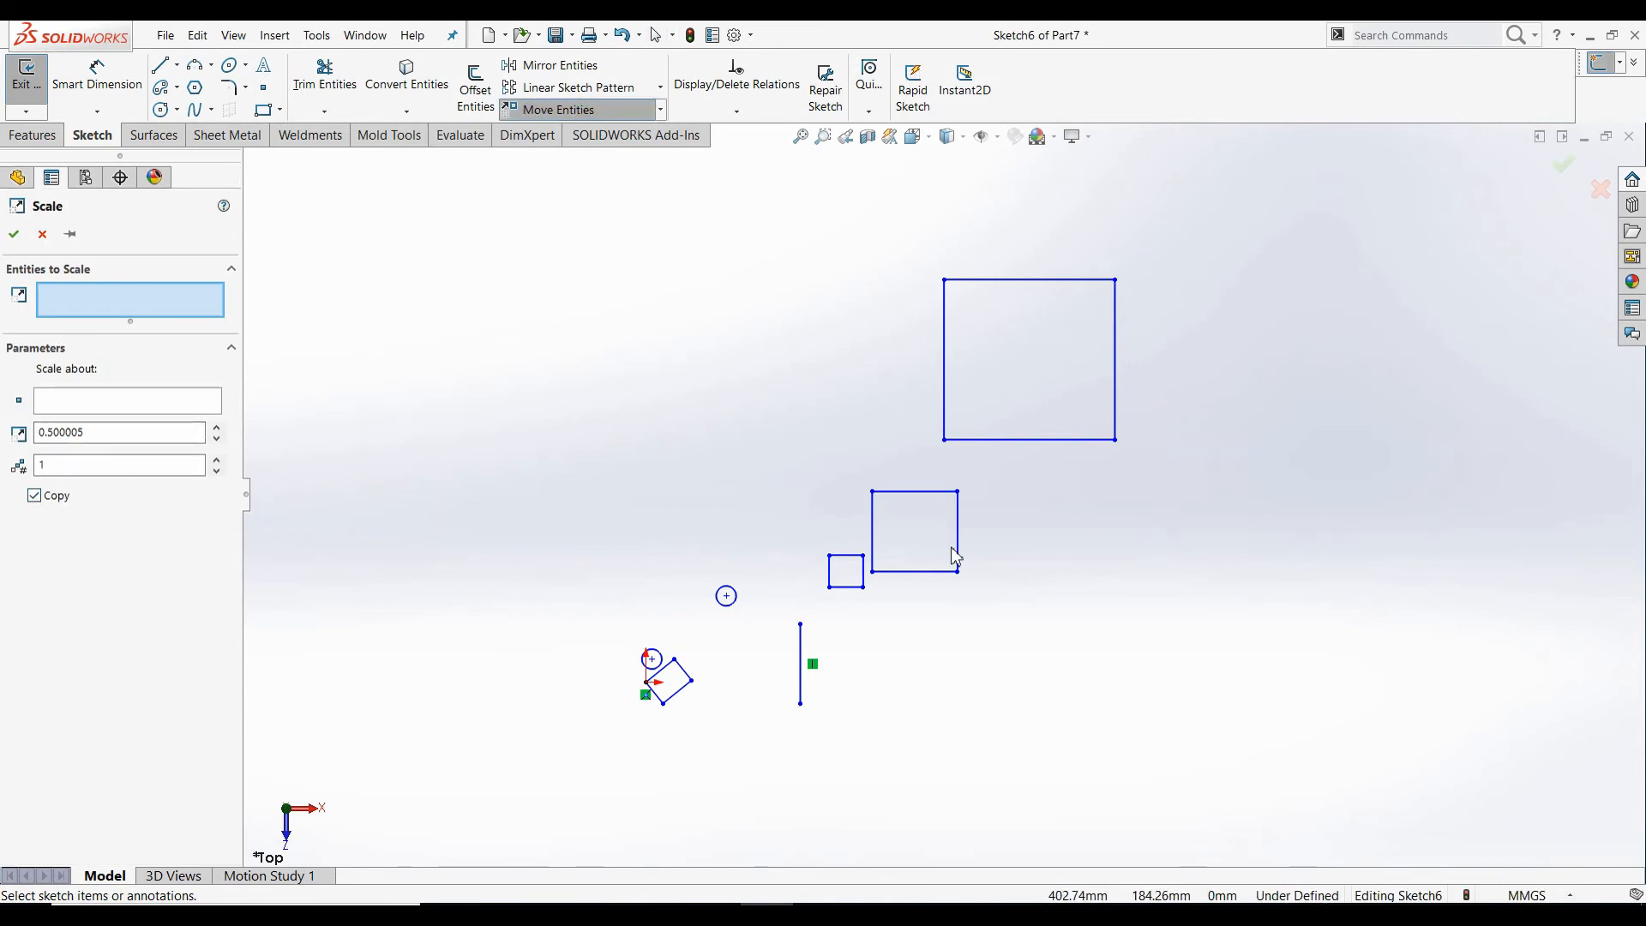
pyautogui.scroll(3, 947, 492)
pyautogui.scroll(-4, 1039, 377)
pyautogui.moveTo(765, 318); pyautogui.dragTo(1105, 591)
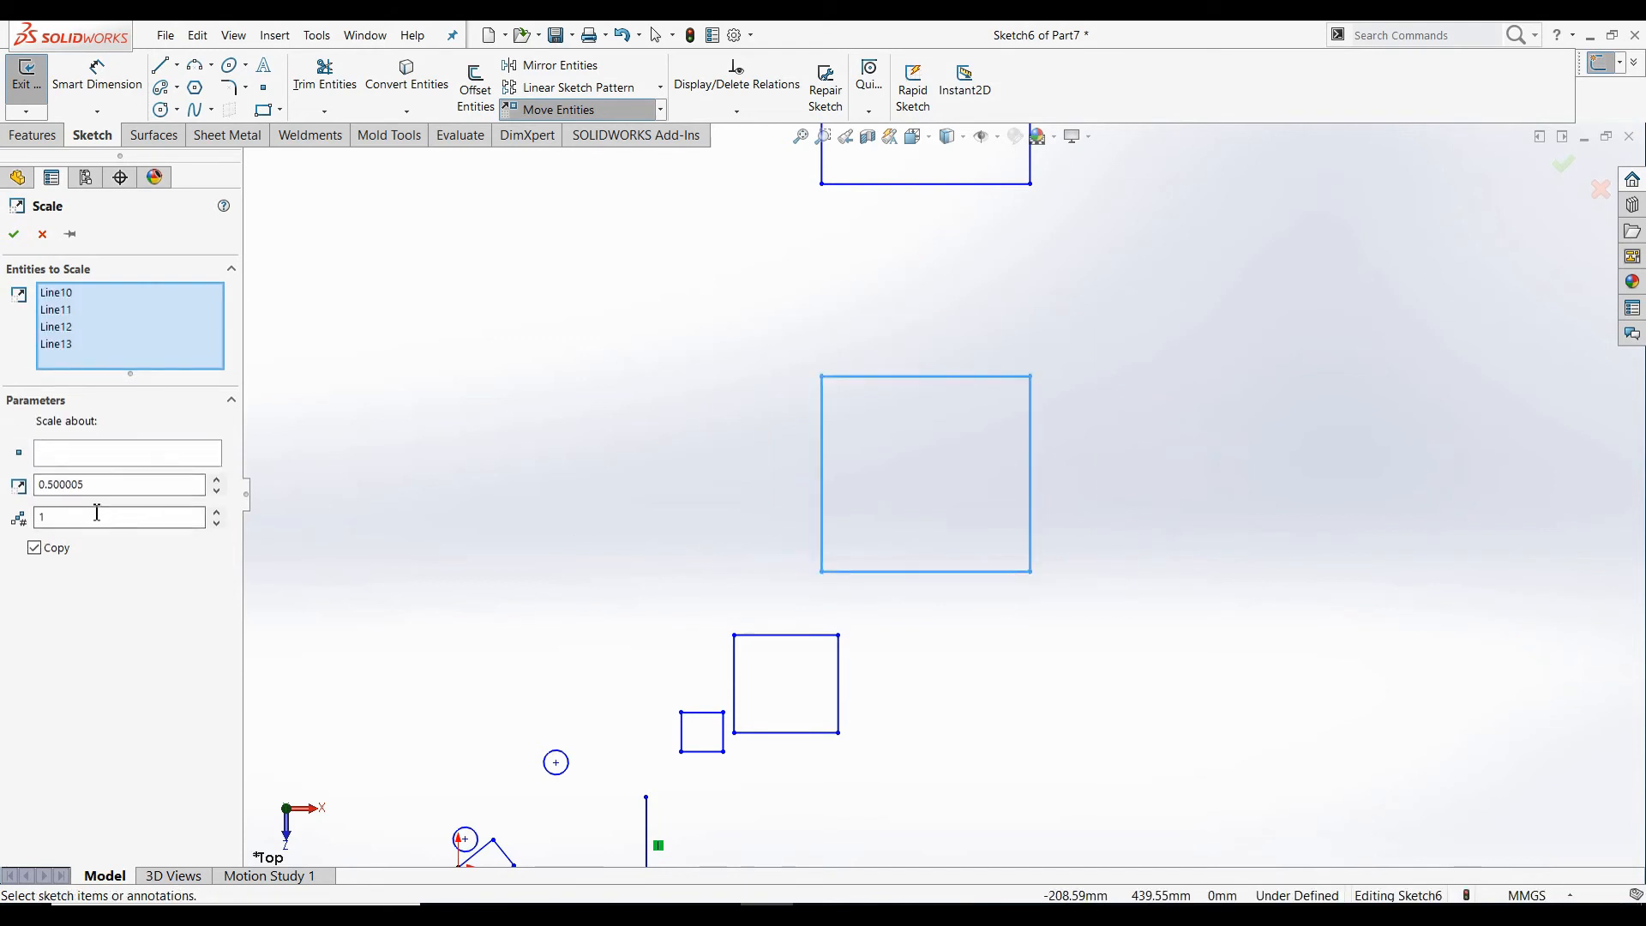
pyautogui.click(117, 486)
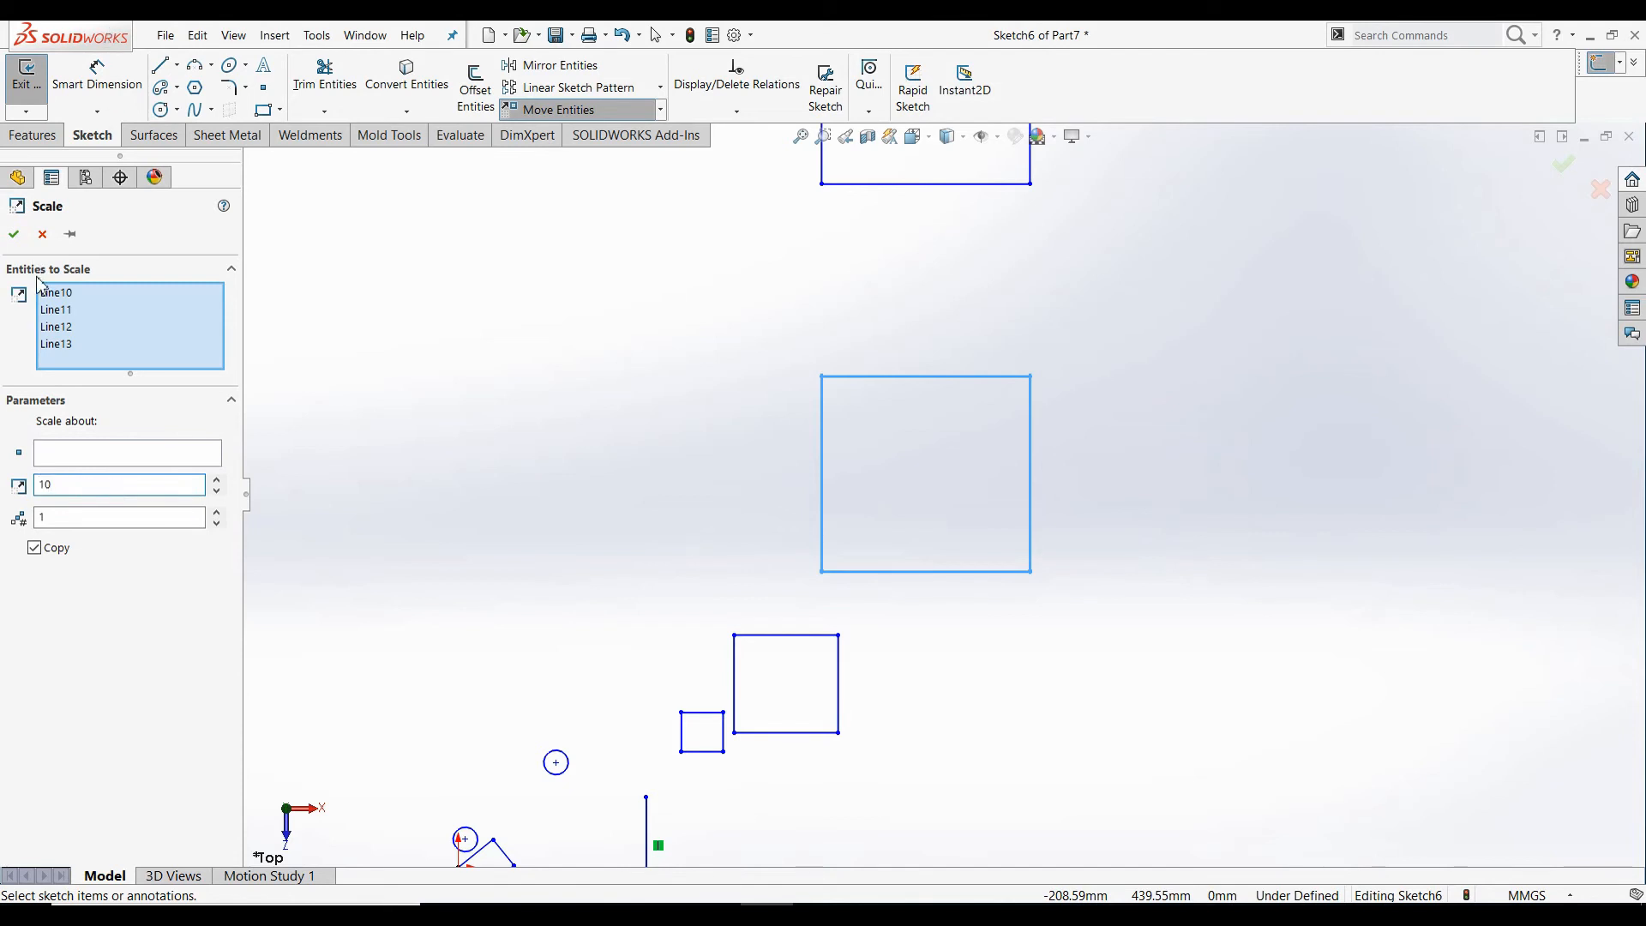
pyautogui.click(36, 549)
pyautogui.scroll(3, 827, 492)
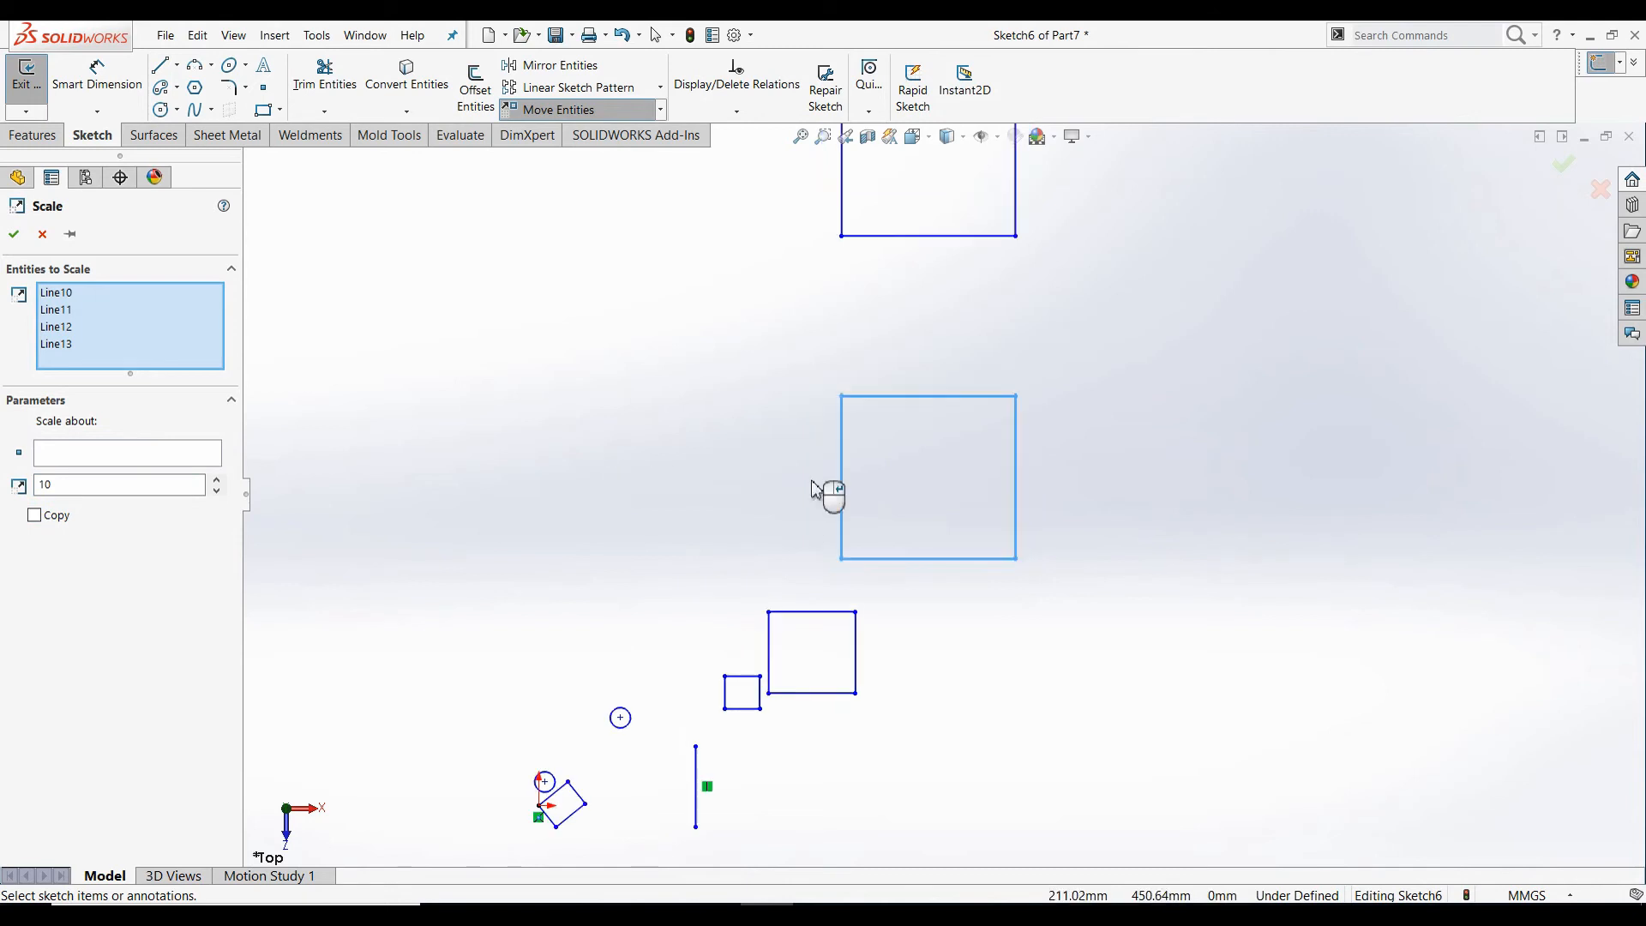
# - Define the vertical line's upper endpoint as the scale point for the rectangle and accept the scaling
pyautogui.click(185, 453)
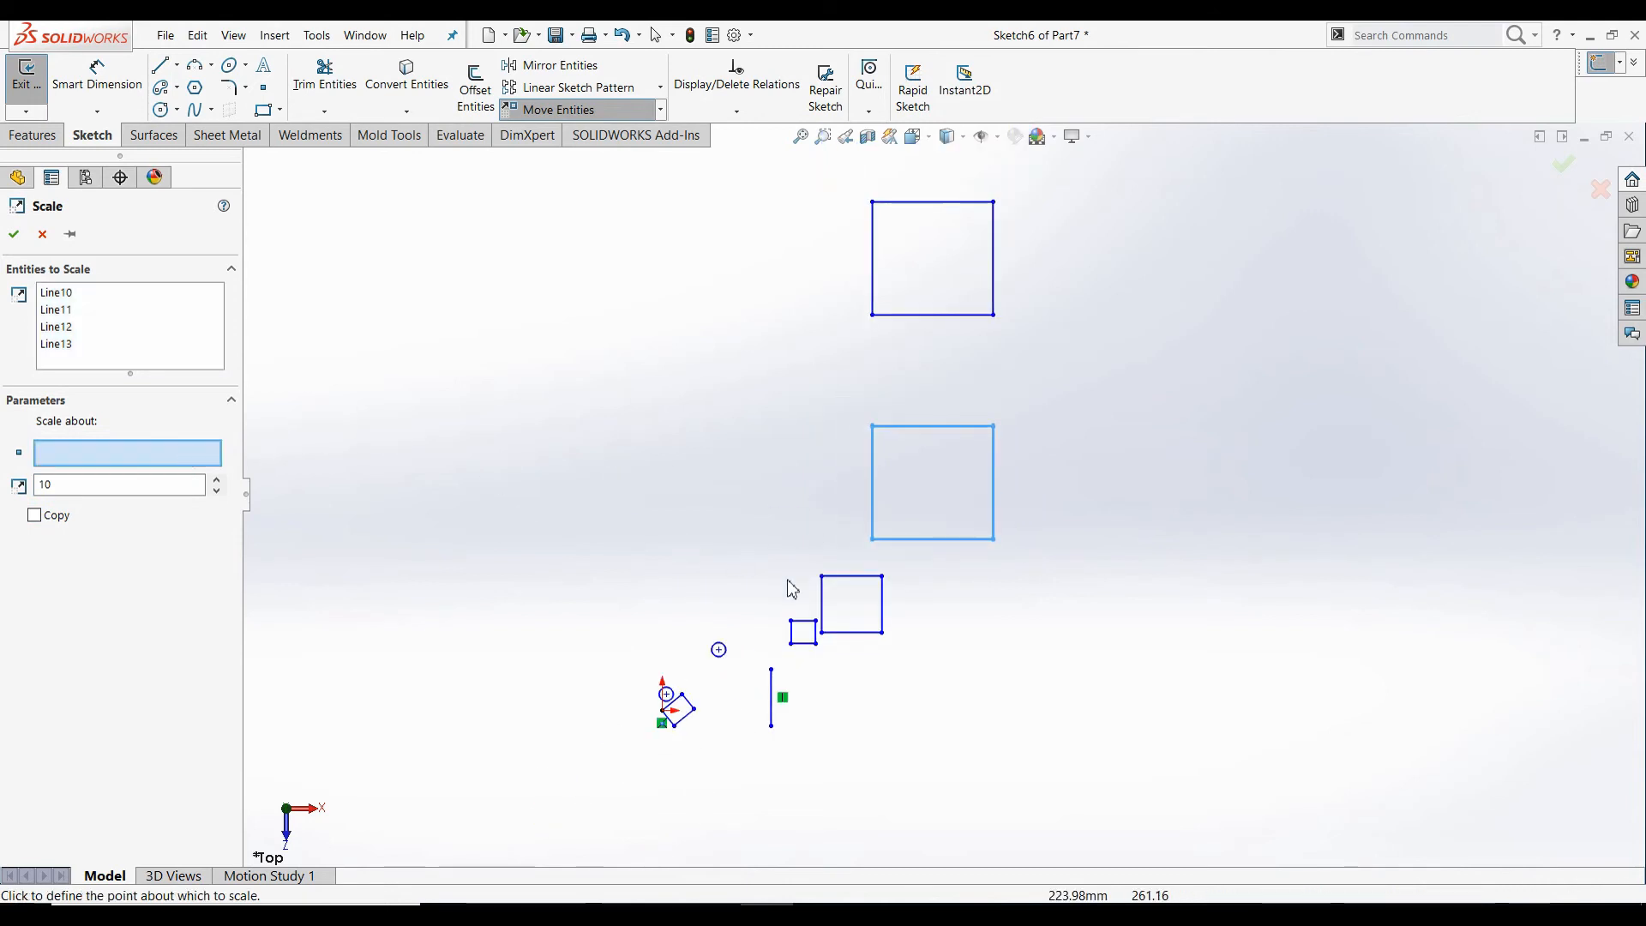
pyautogui.click(791, 622)
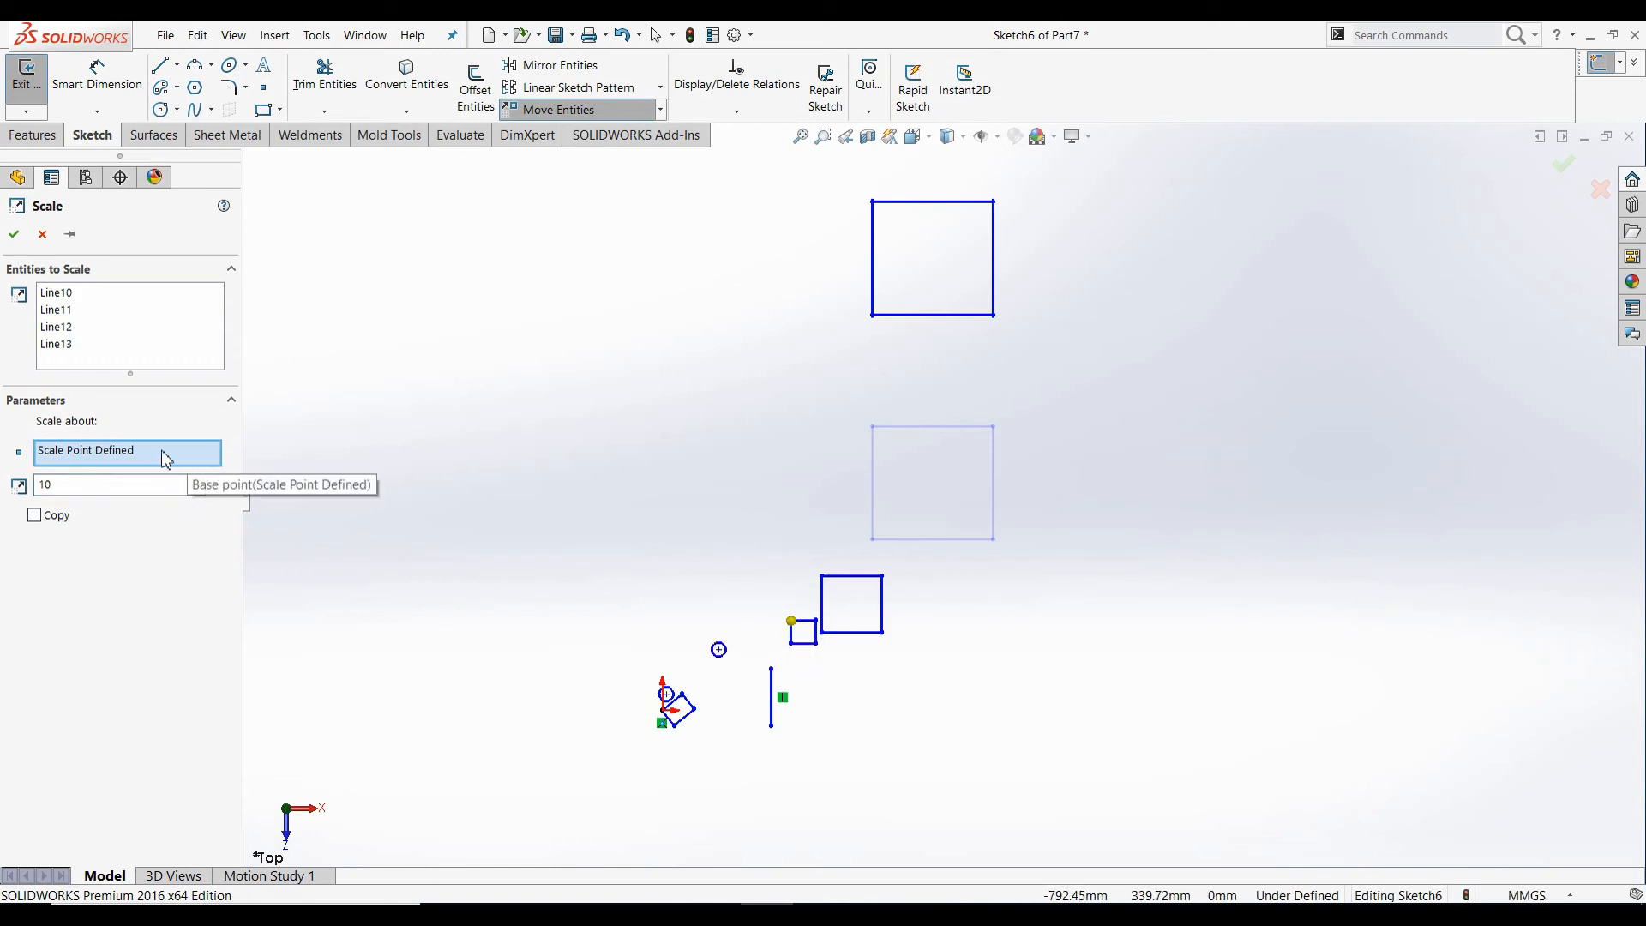
pyautogui.click(100, 460)
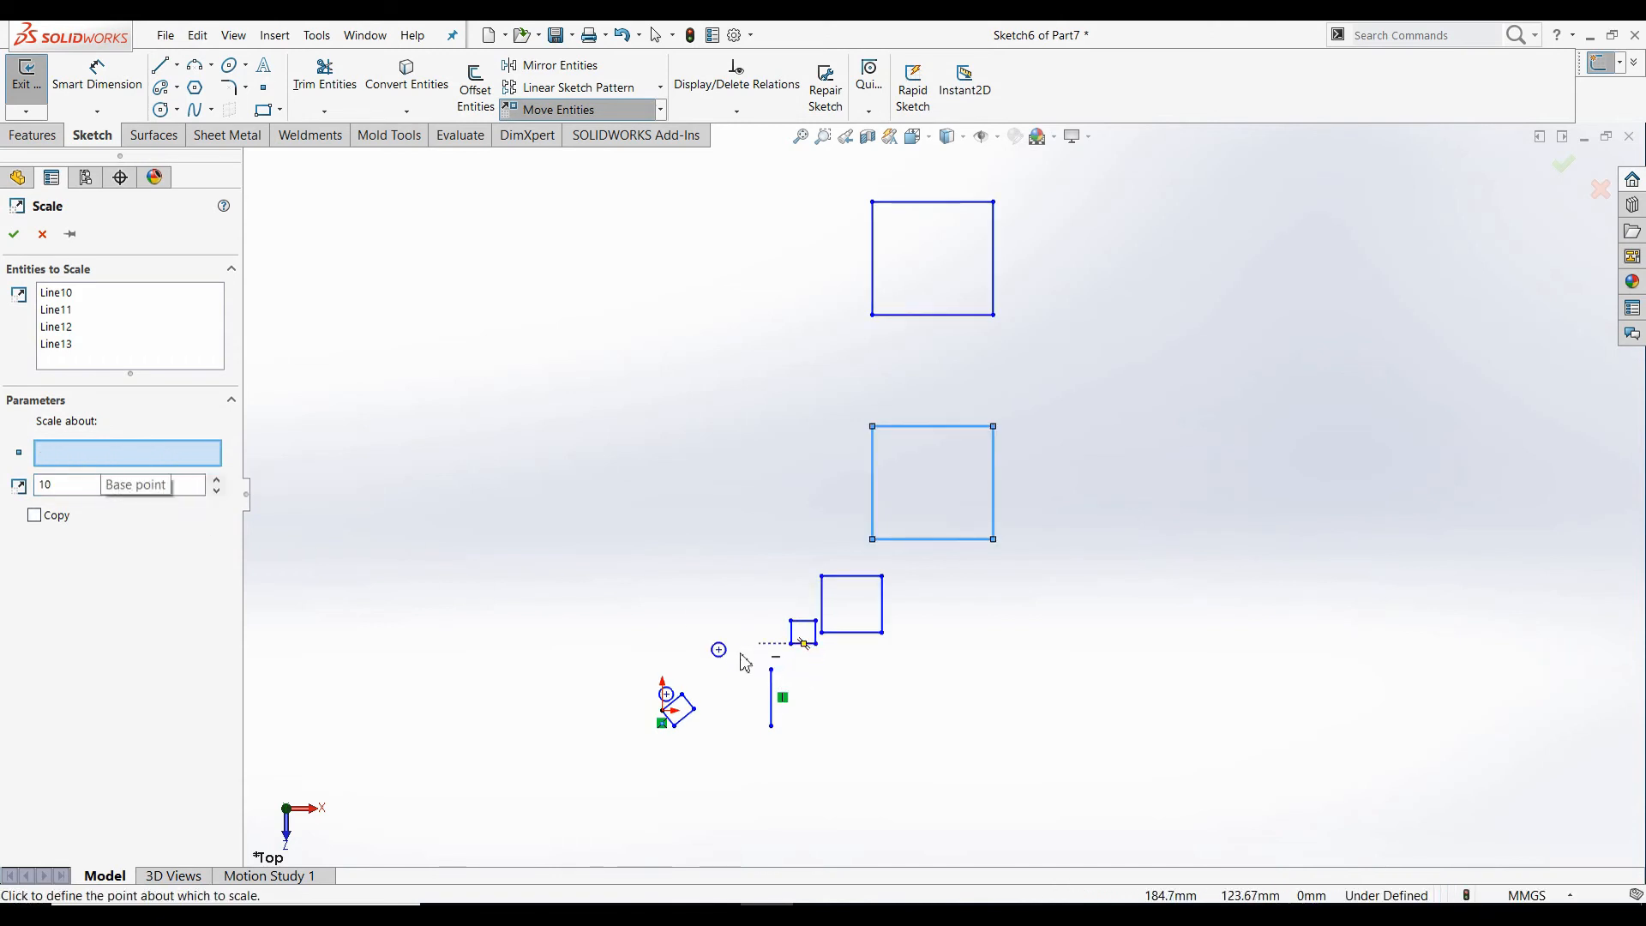
pyautogui.click(772, 670)
pyautogui.scroll(5, 1053, 567)
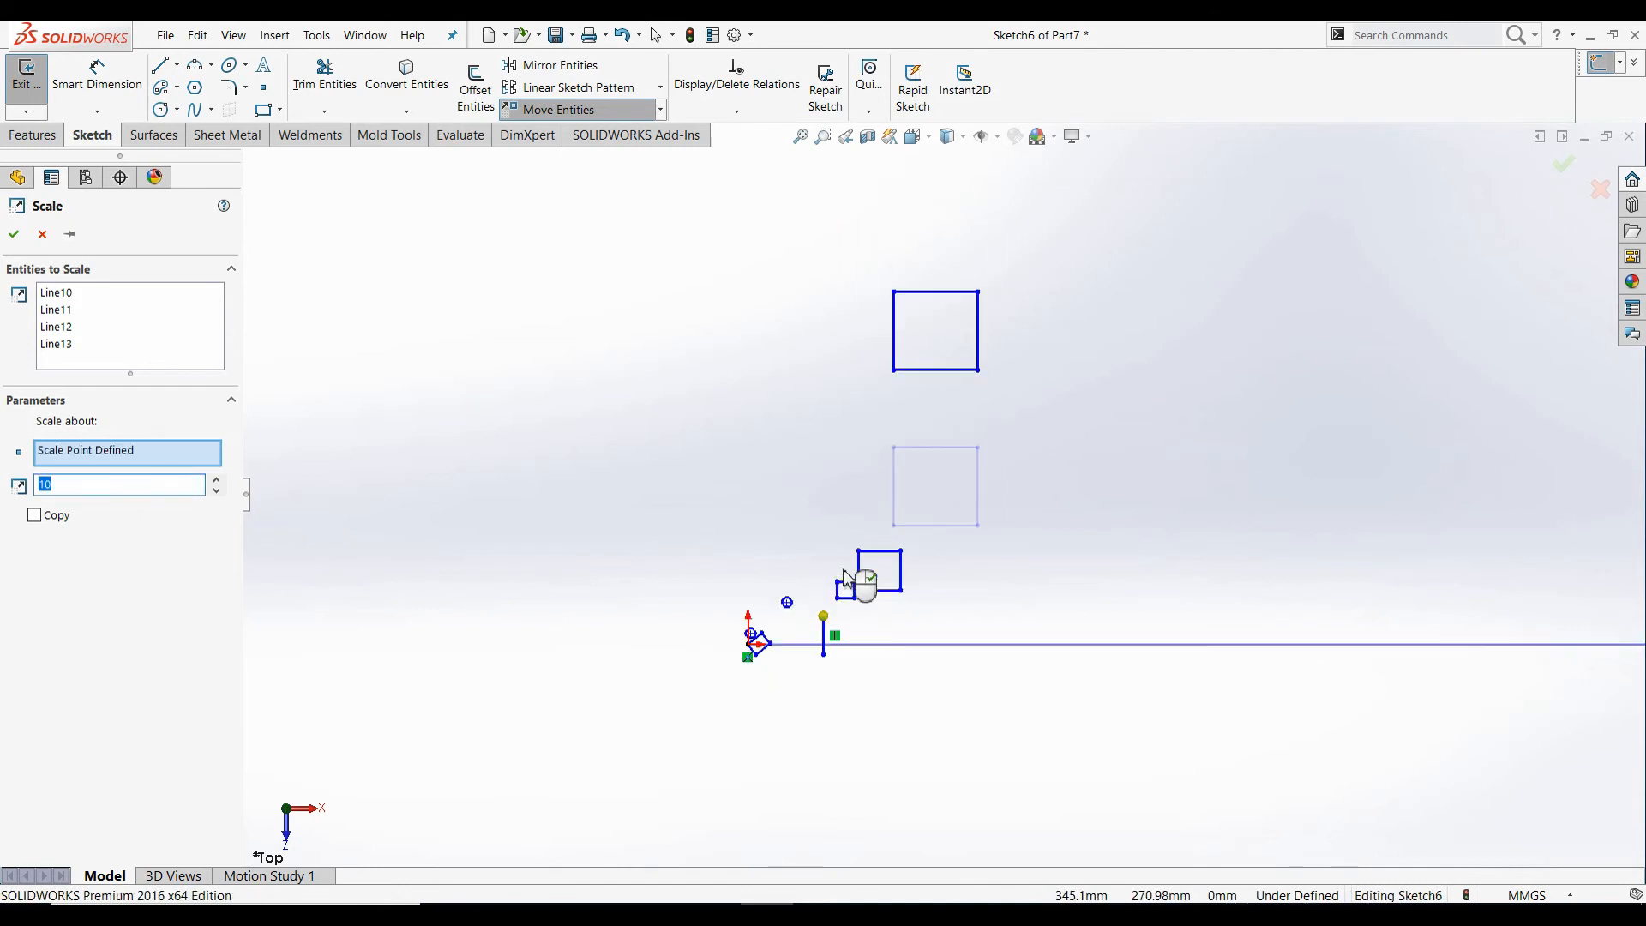
pyautogui.scroll(6, 1063, 532)
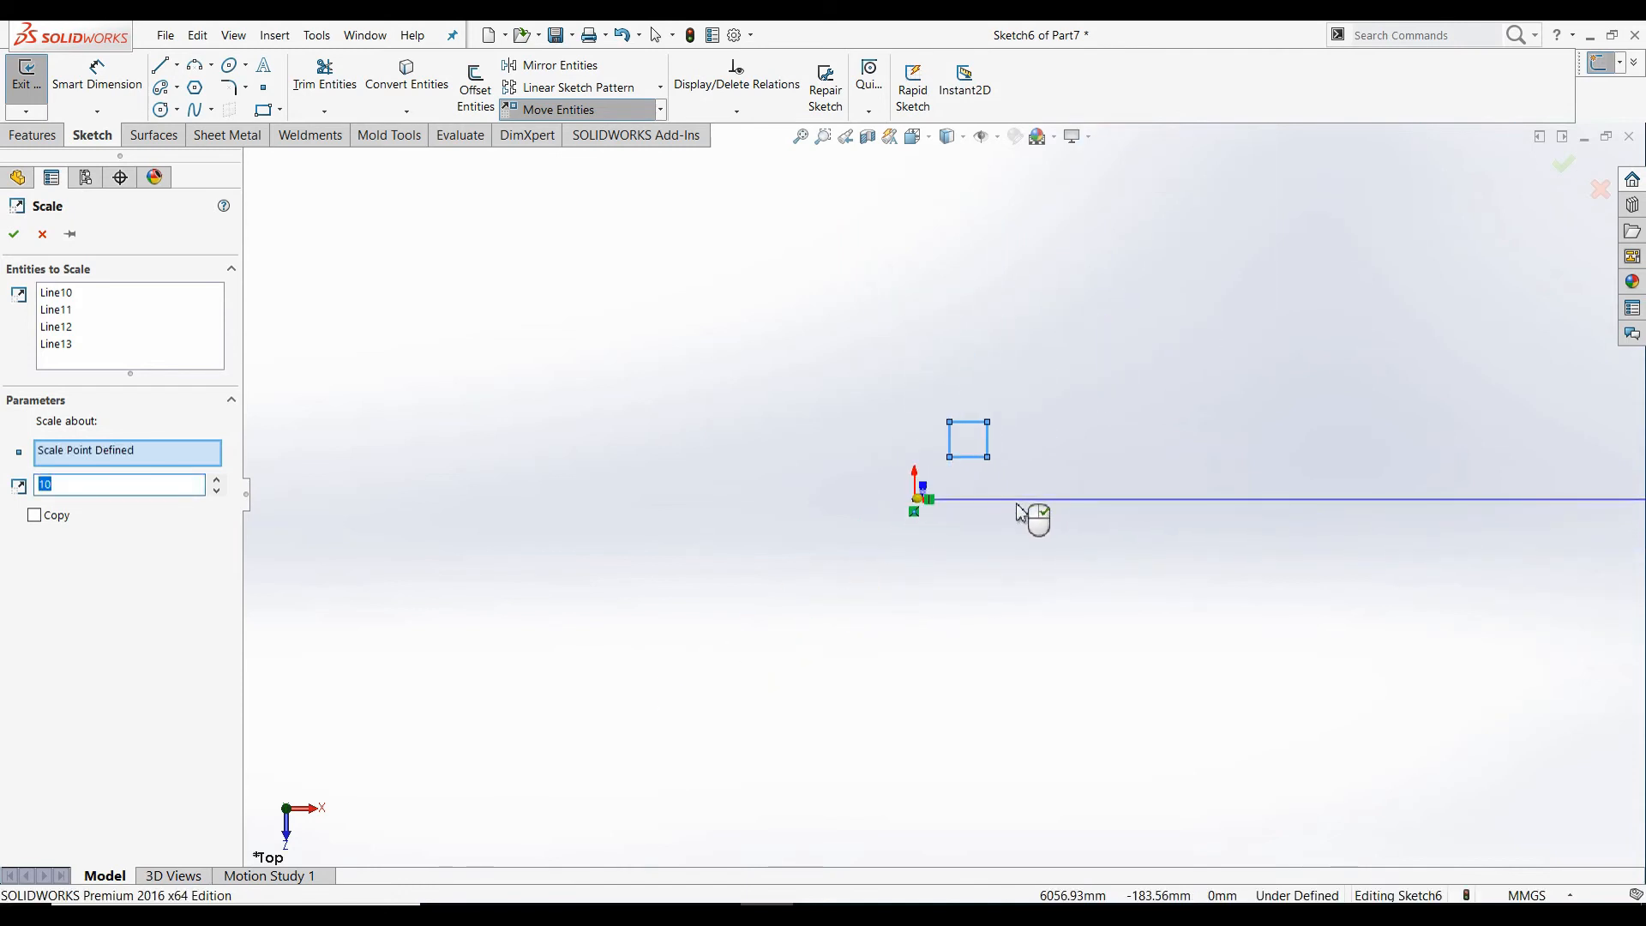
pyautogui.scroll(-6, 1003, 480)
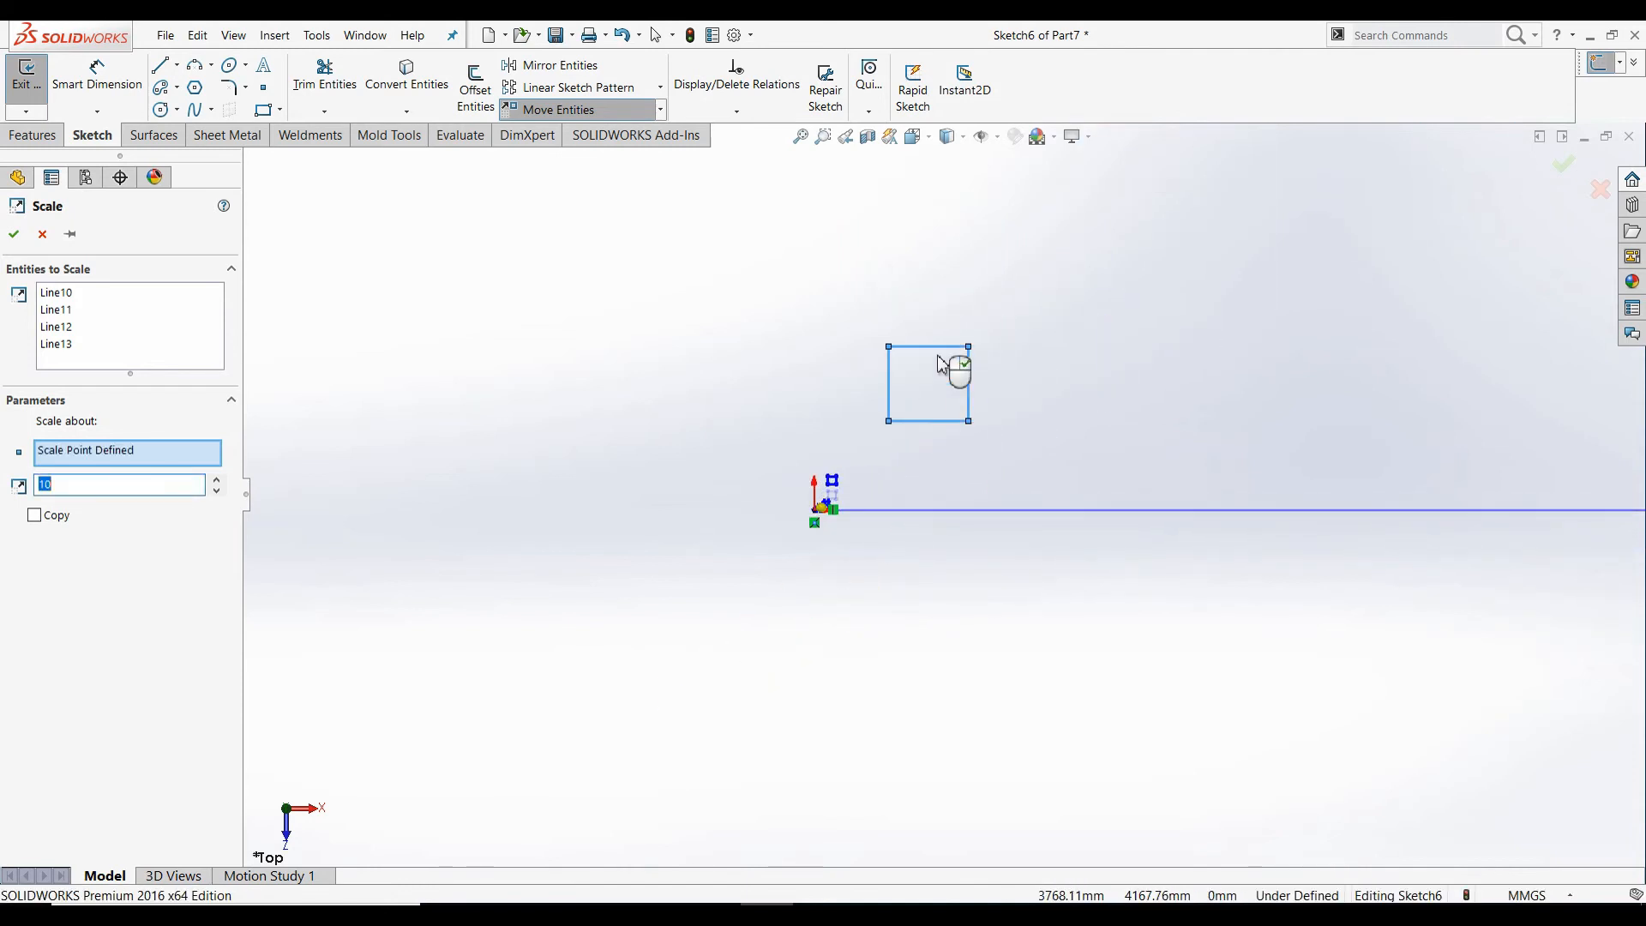
pyautogui.click(14, 235)
# - Undo the last scaling of the rectangle
pyautogui.scroll(-4, 1140, 480)
pyautogui.scroll(3, 728, 588)
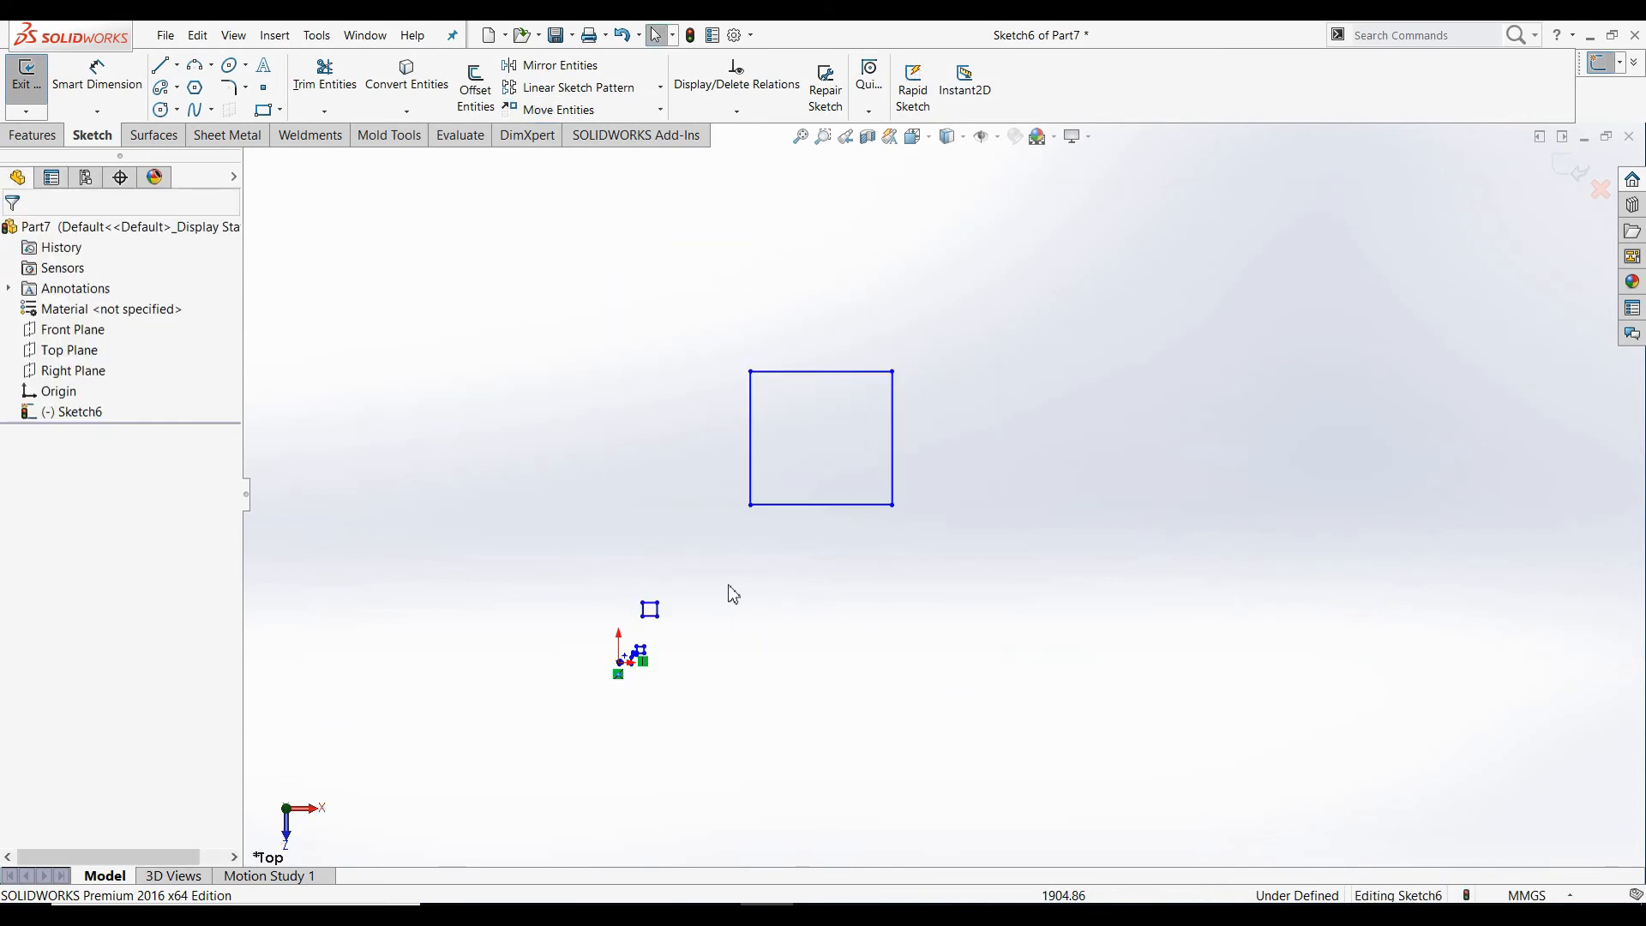
pyautogui.scroll(-4, 678, 634)
pyautogui.scroll(4, 908, 488)
pyautogui.scroll(-3, 977, 398)
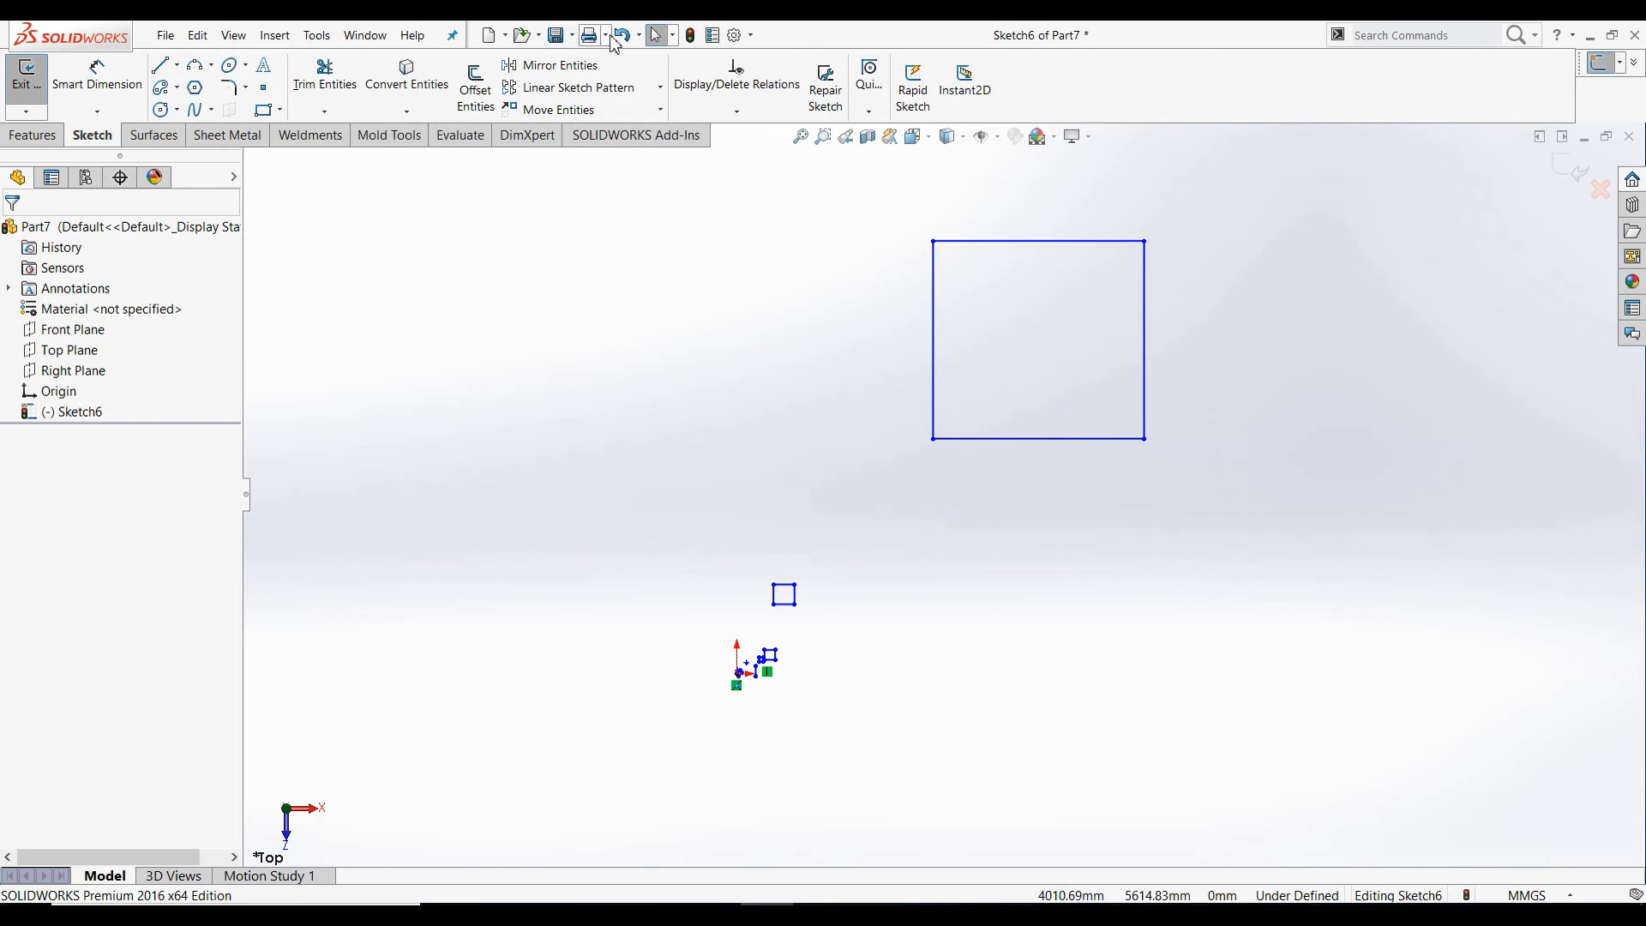
pyautogui.click(621, 36)
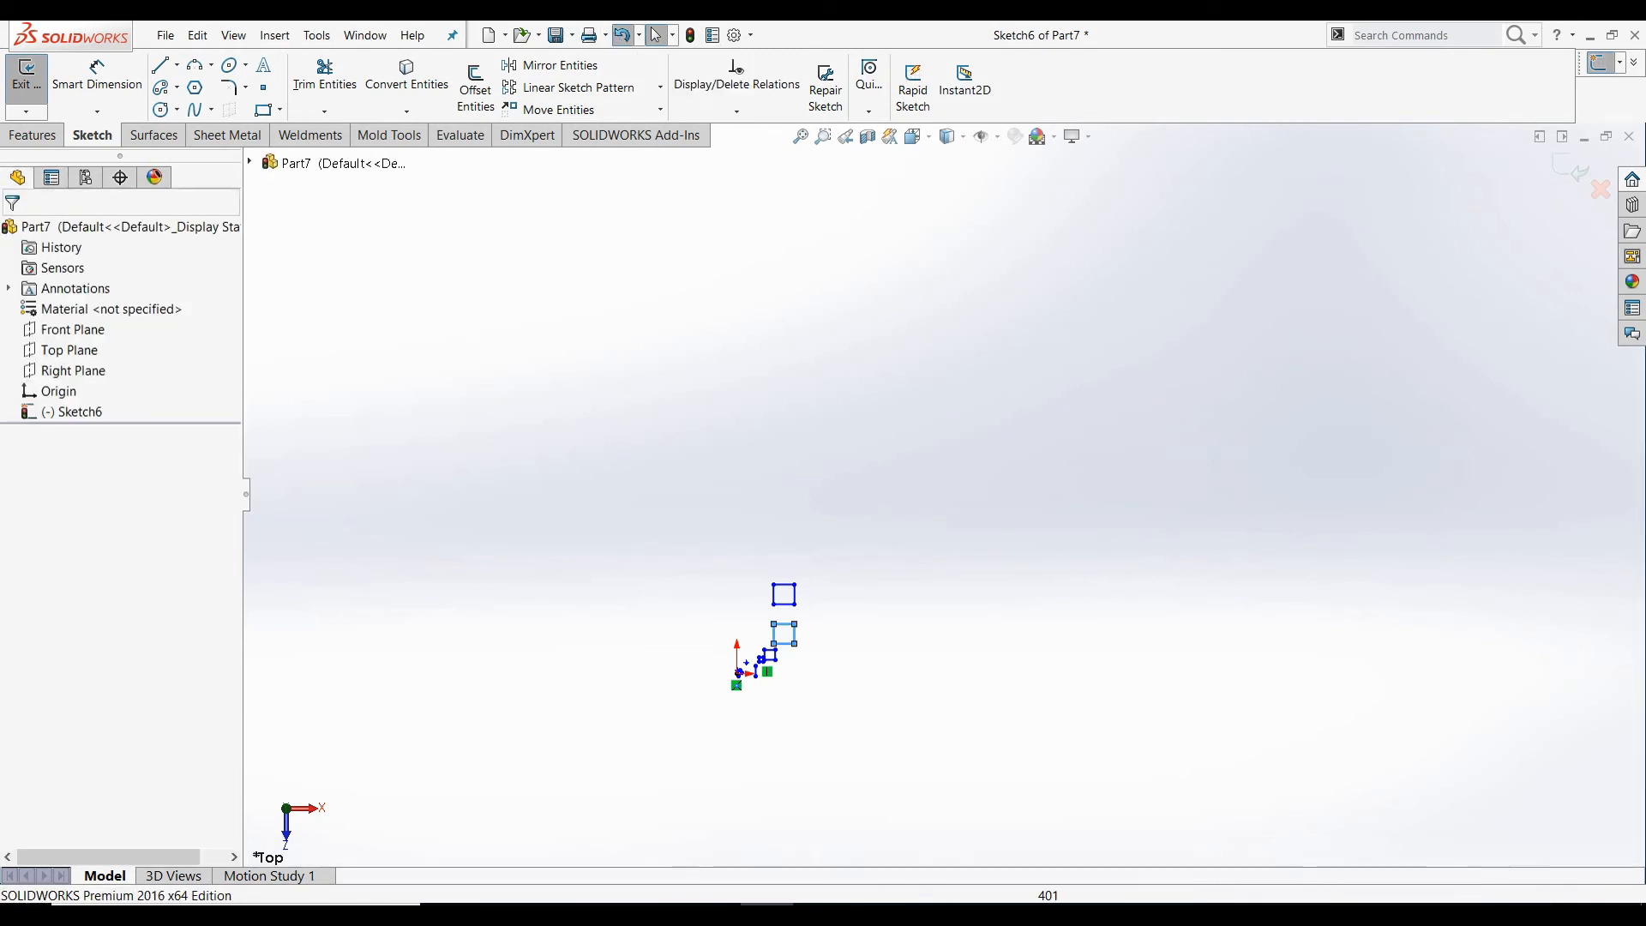
# - Clear the preselected lines in Stretch Entities and try a From/To stretch of the upper rectangle's top edge, based at its lower-left corner
pyautogui.click(660, 109)
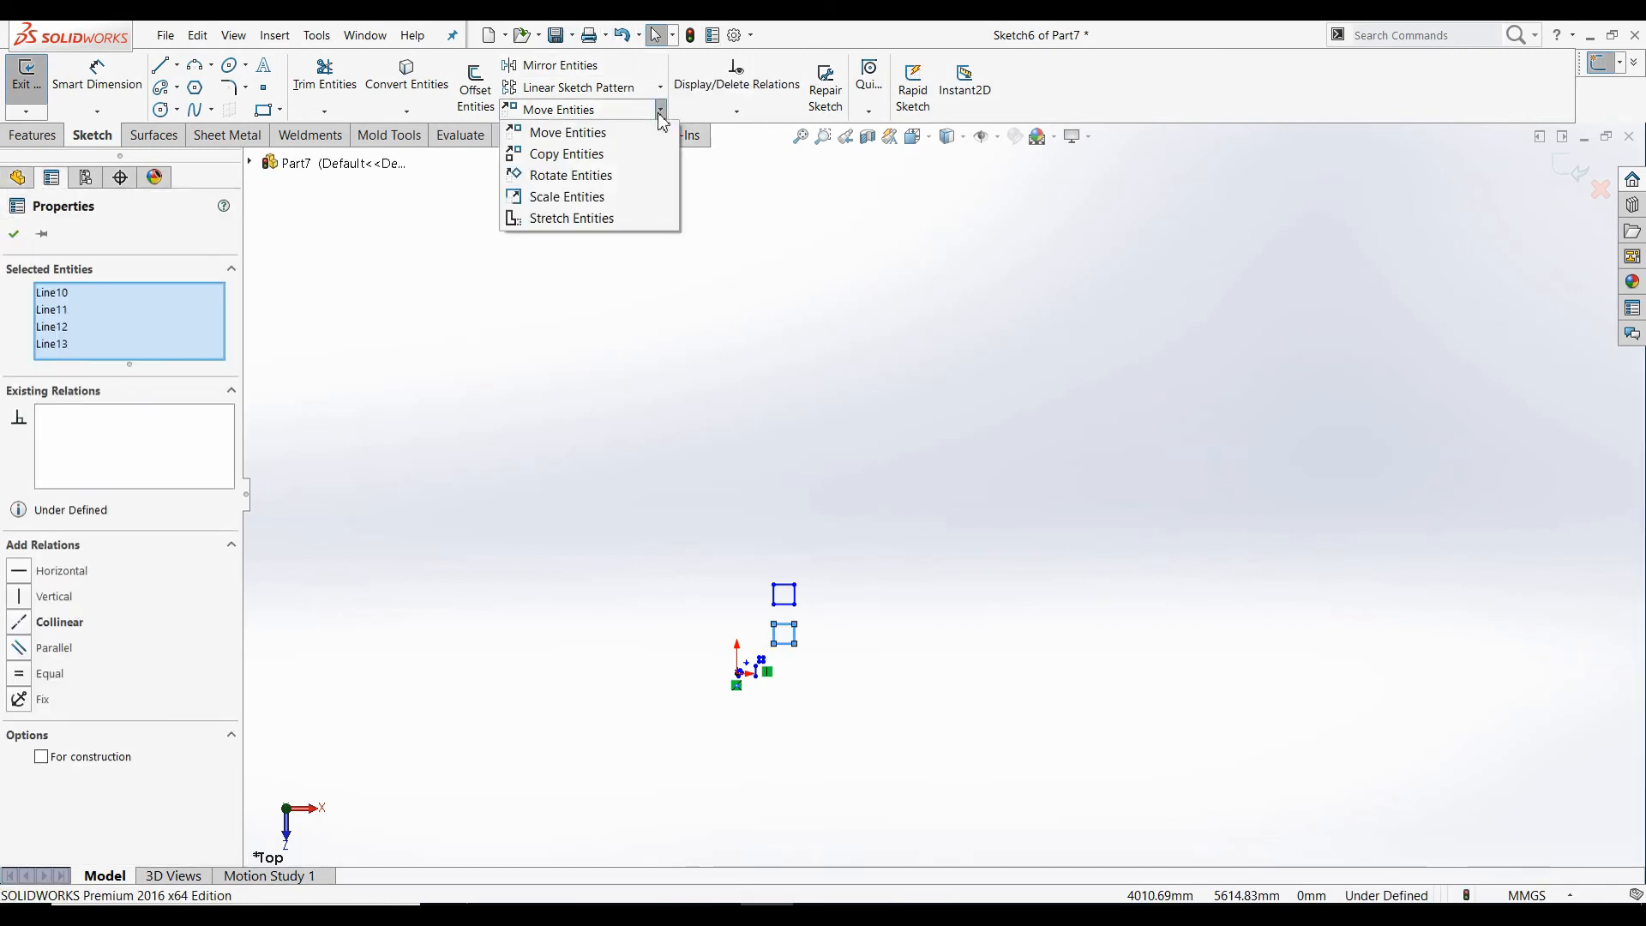
pyautogui.click(571, 218)
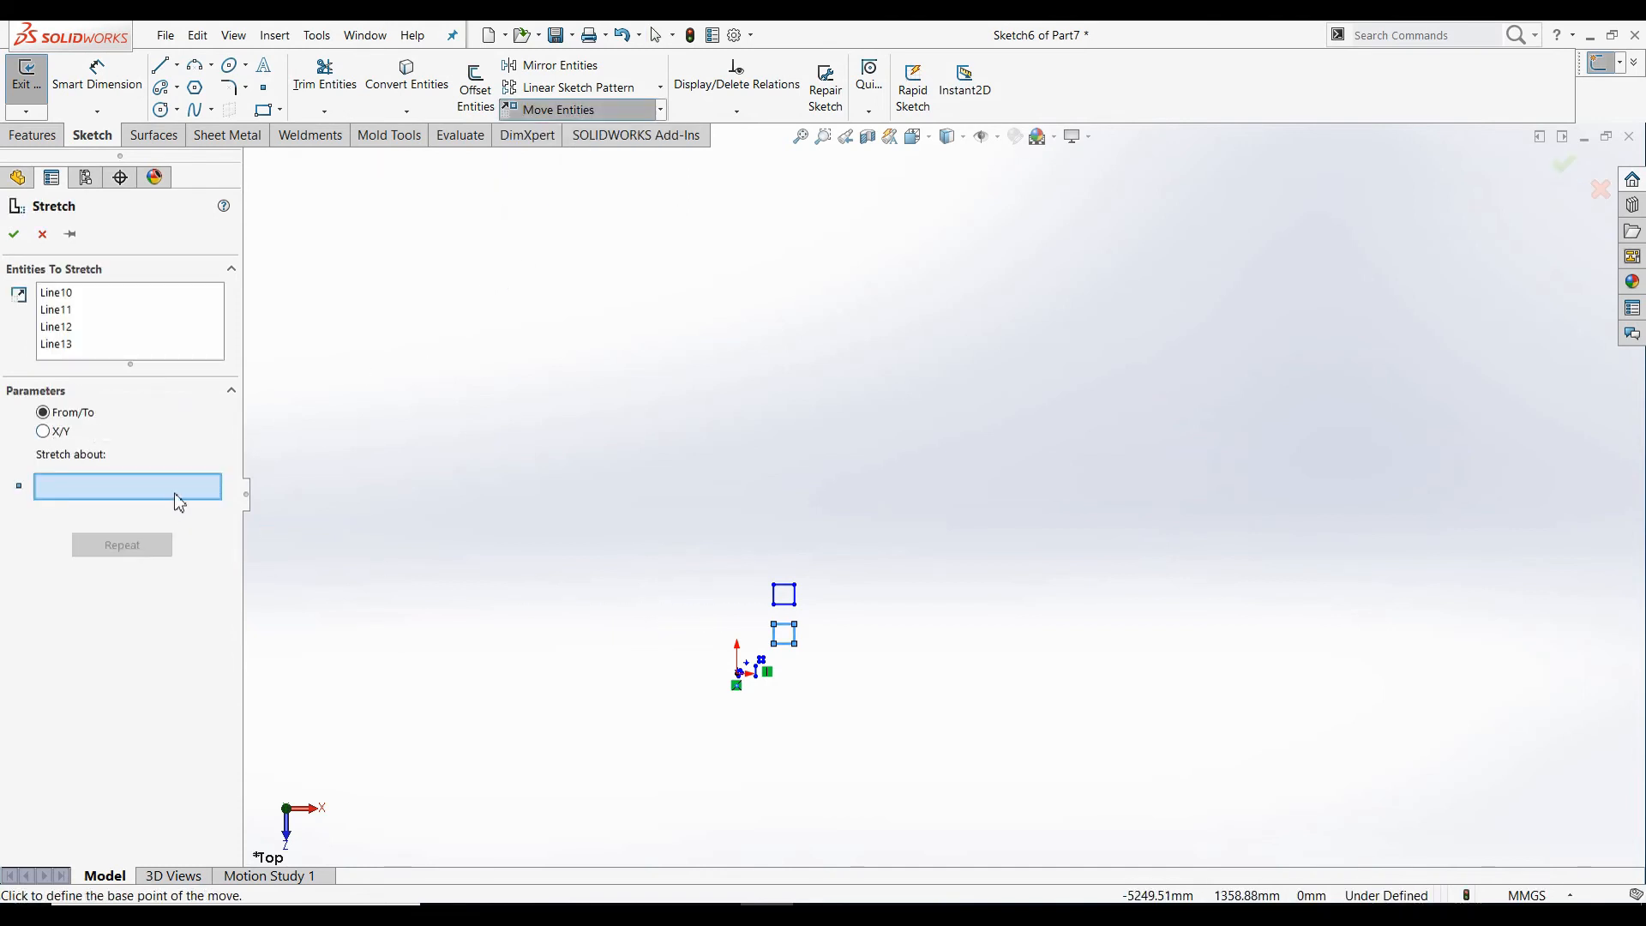
pyautogui.scroll(-2, 814, 580)
pyautogui.scroll(-3, 827, 547)
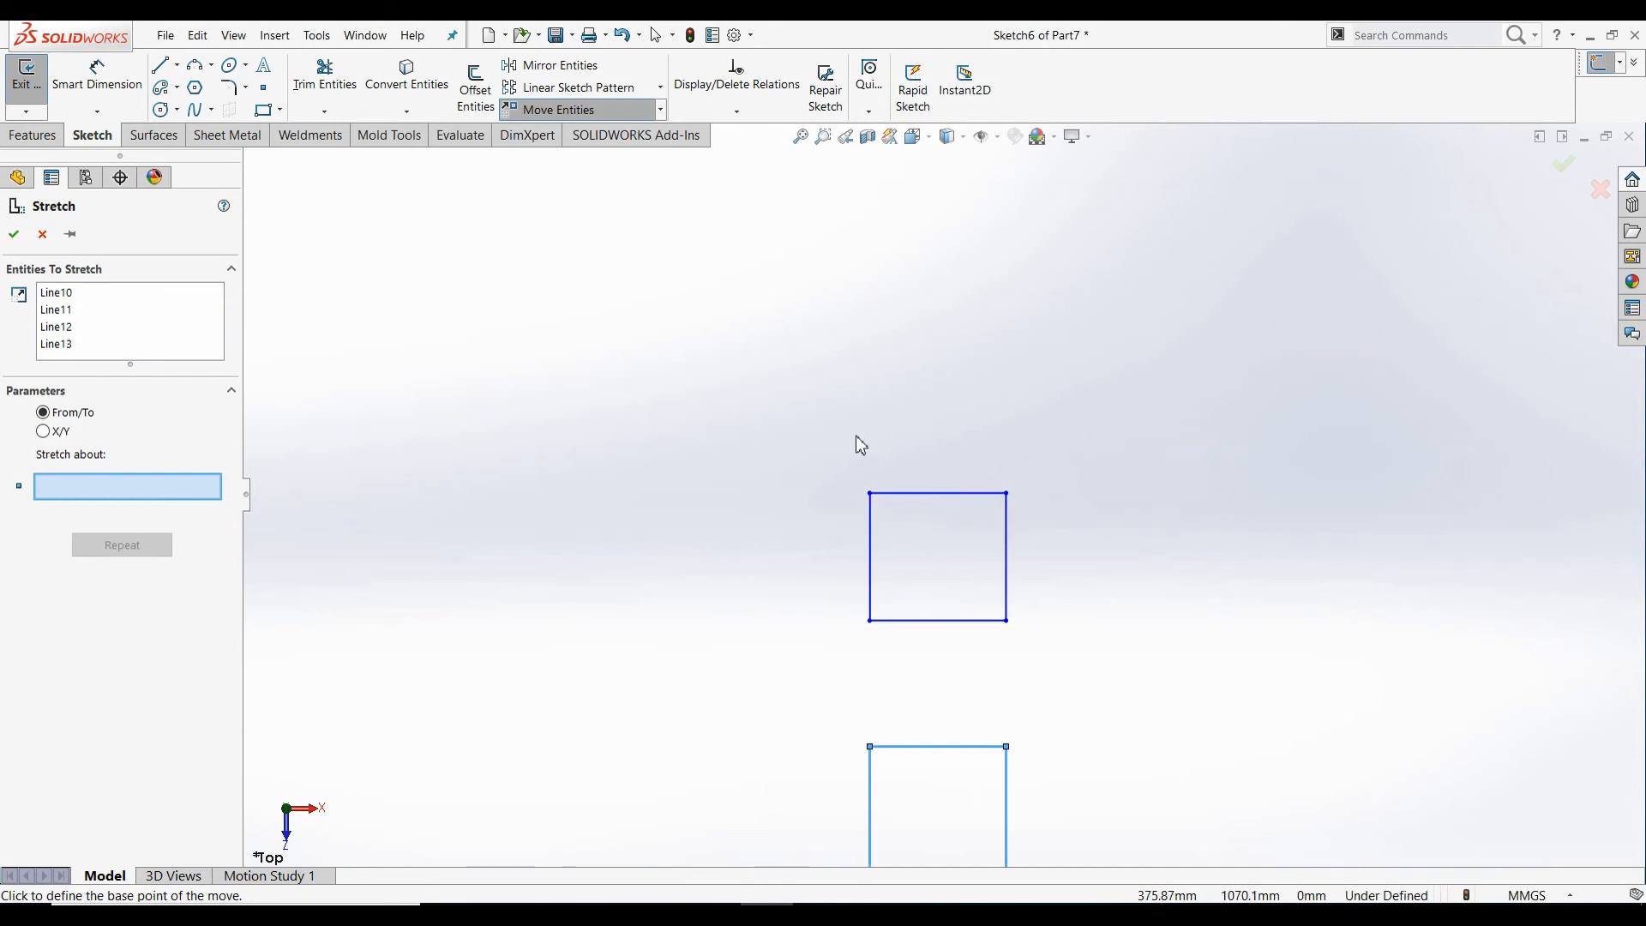
pyautogui.rightClick(73, 321)
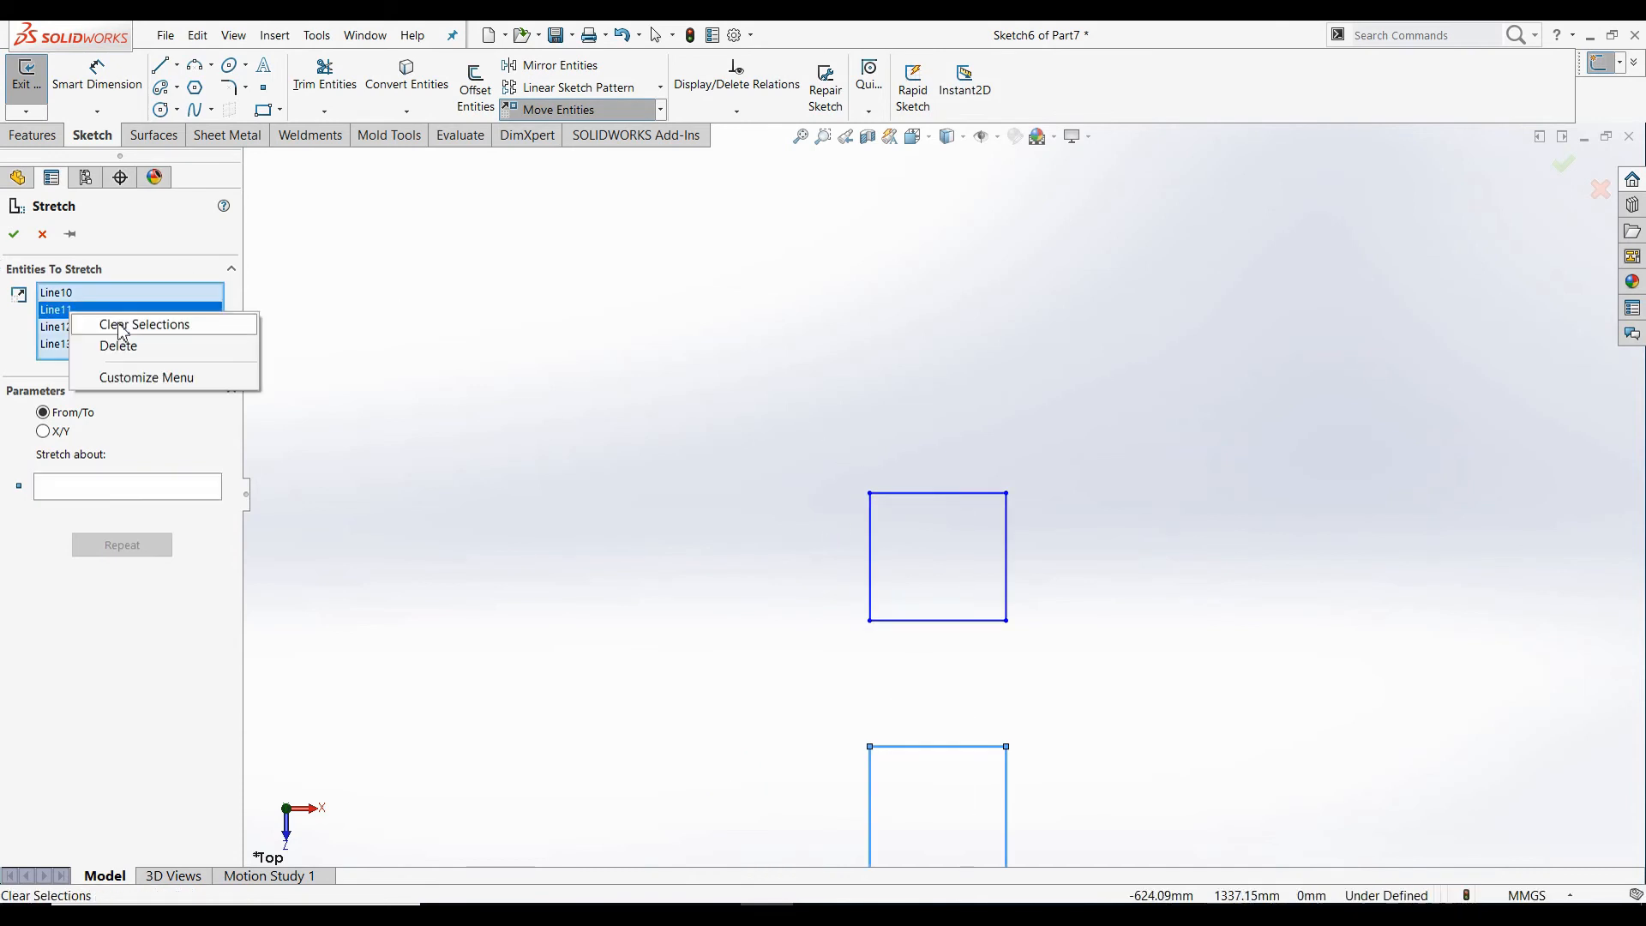
pyautogui.click(129, 324)
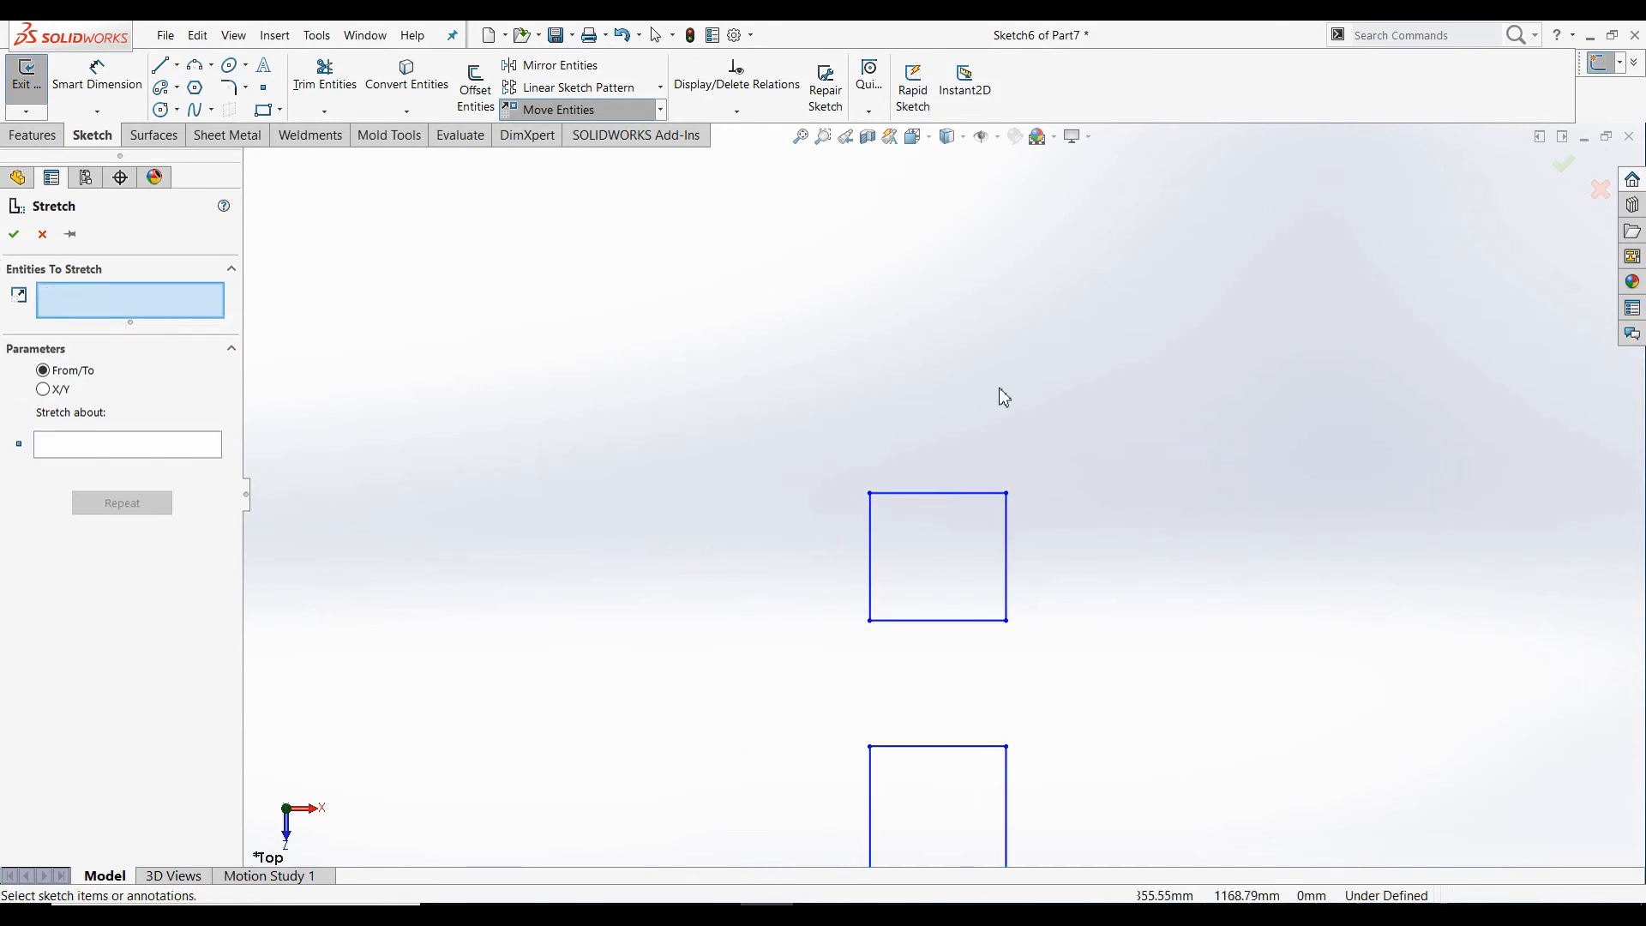
pyautogui.click(924, 506)
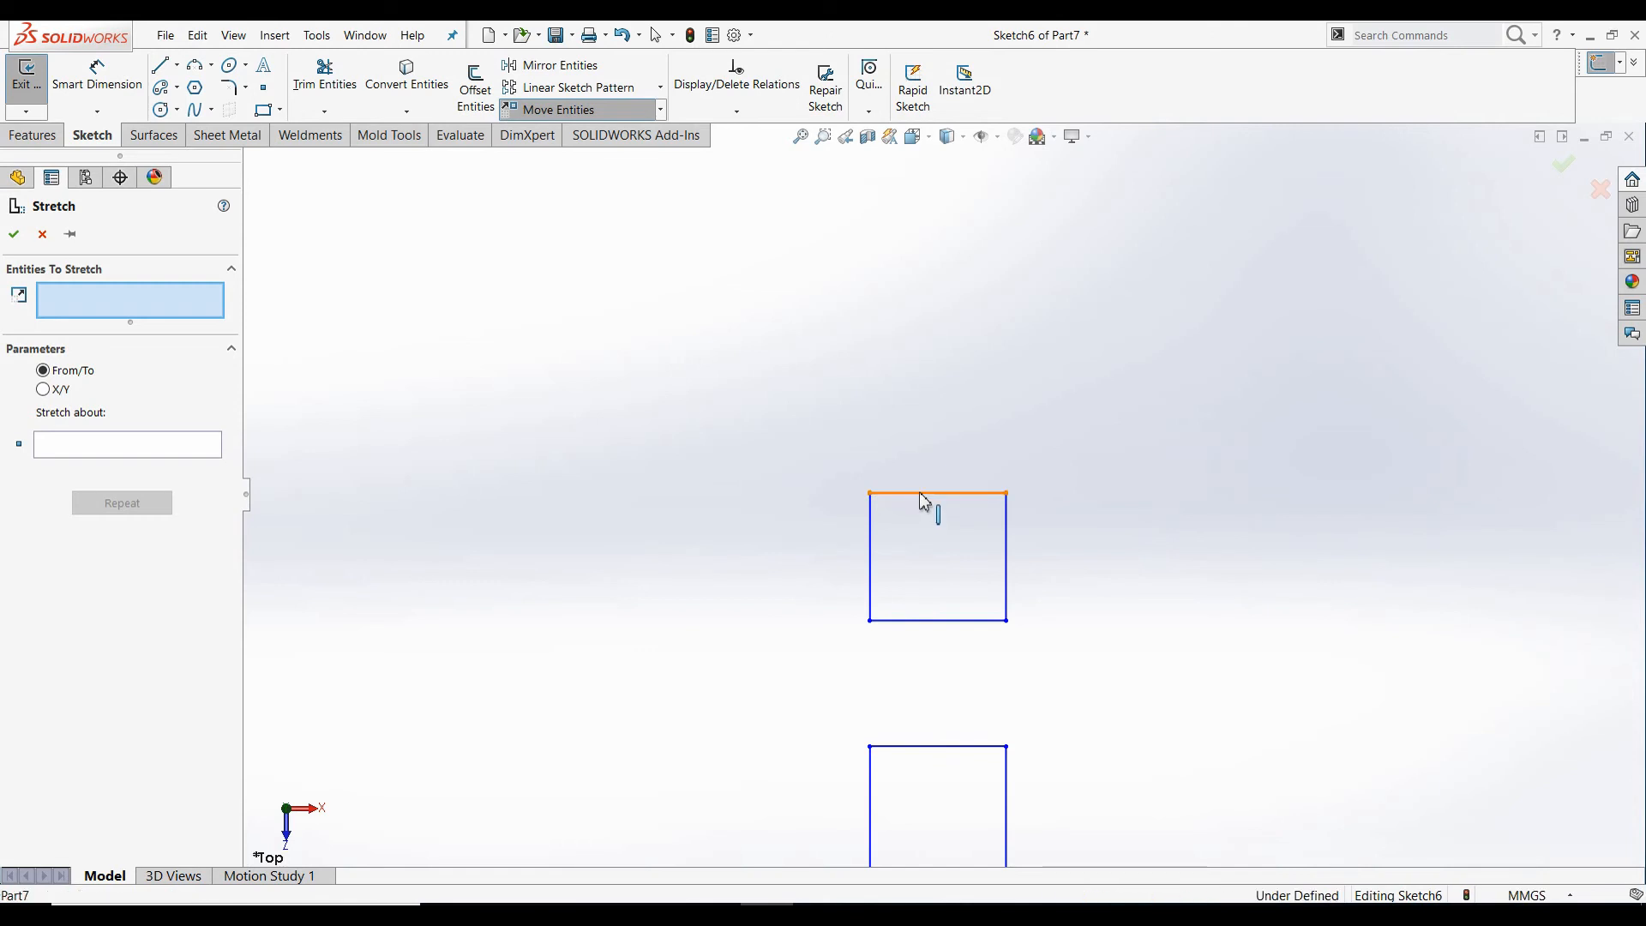
pyautogui.click(114, 449)
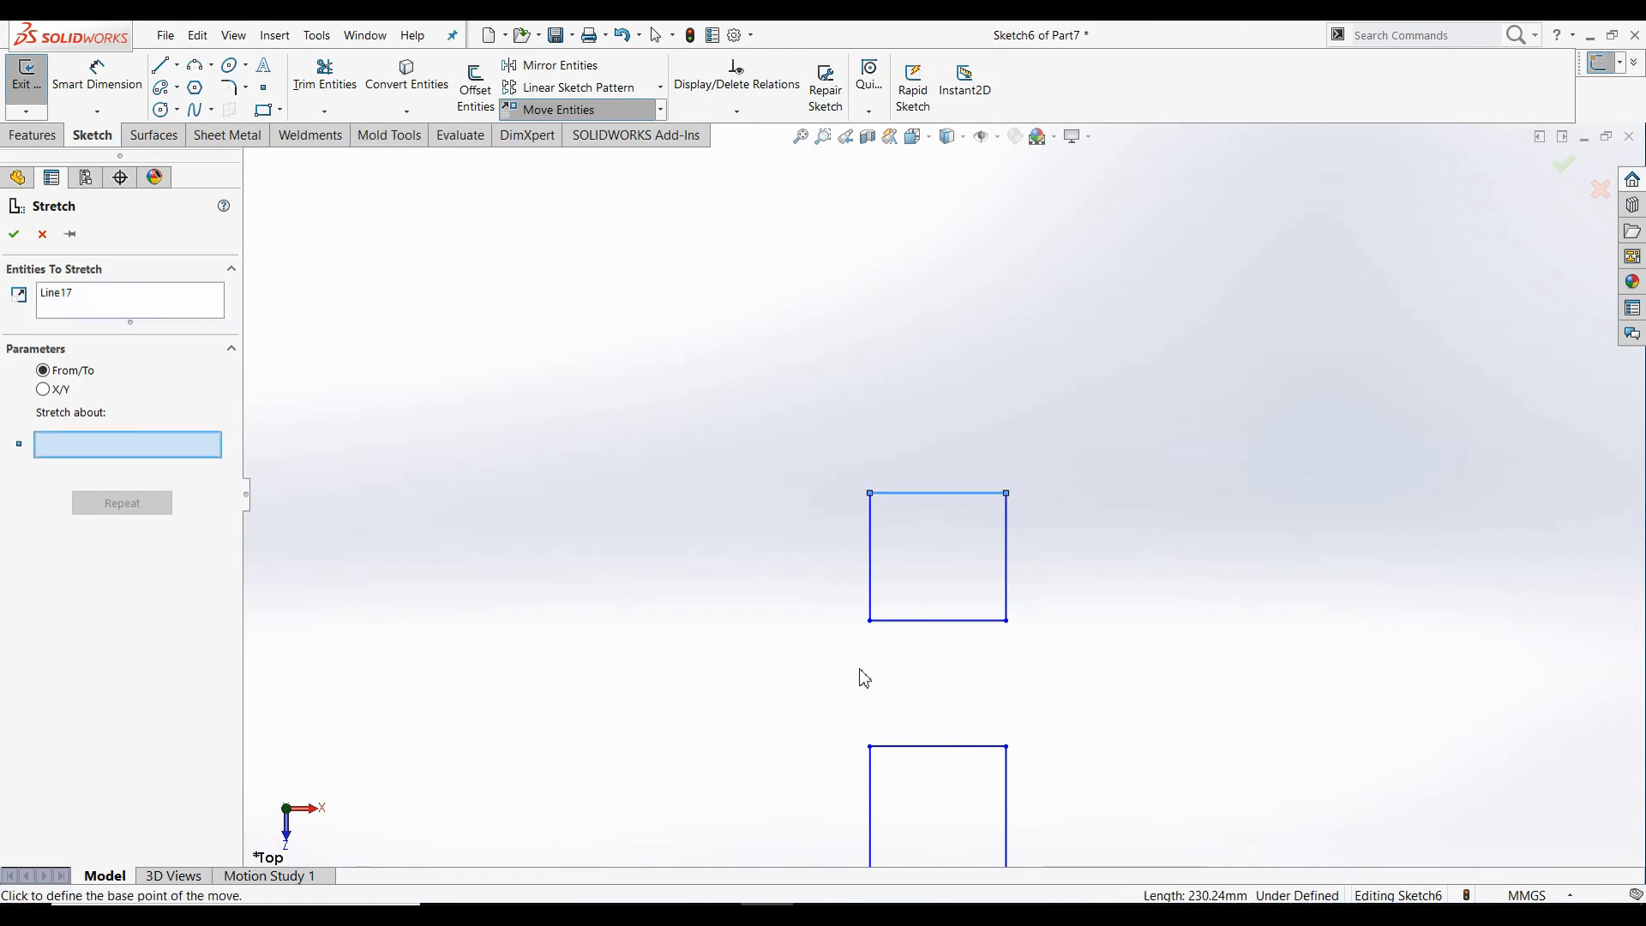
pyautogui.click(871, 627)
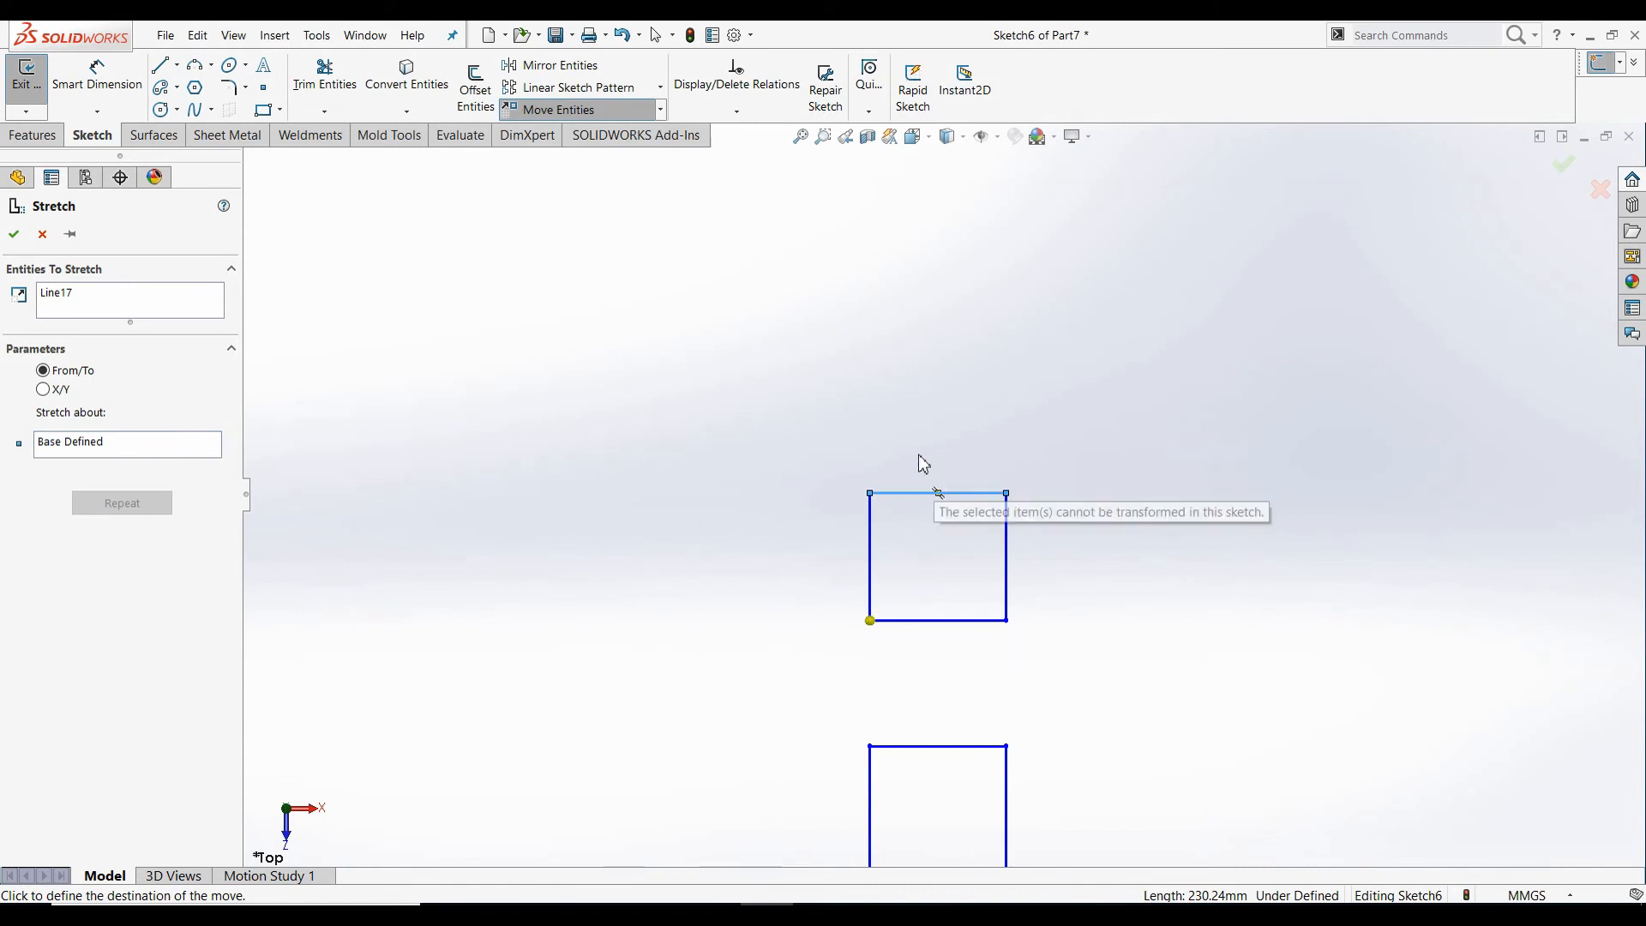
pyautogui.press('Escape')
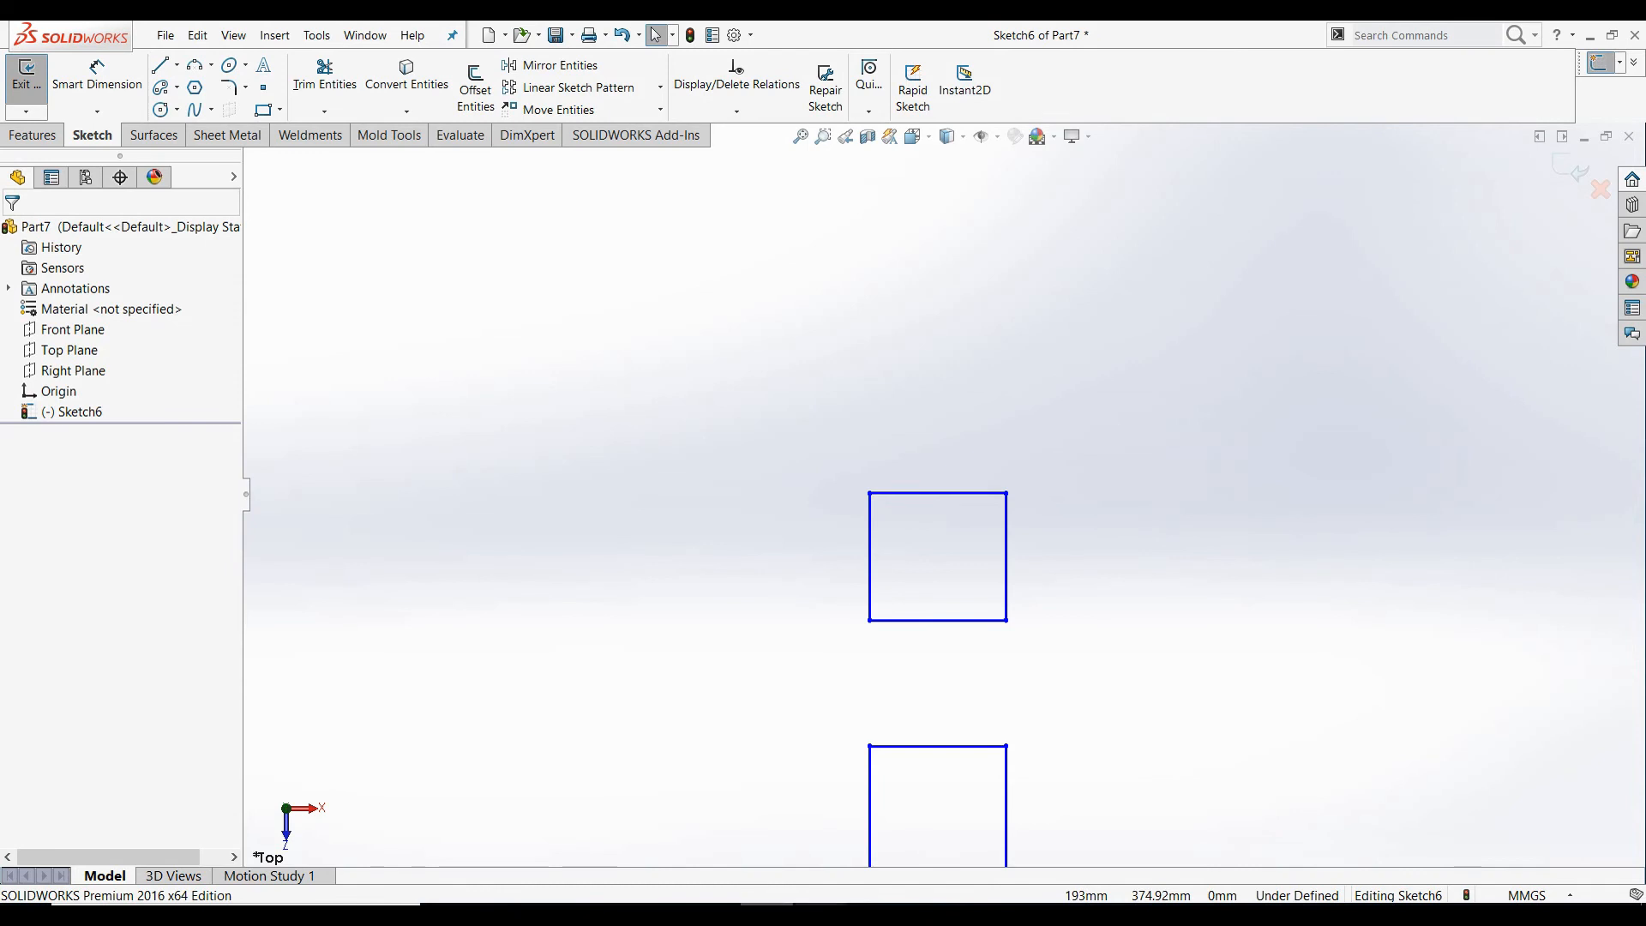
# - Hide Sketch6, show it again, and reopen it for editing
pyautogui.click(1097, 860)
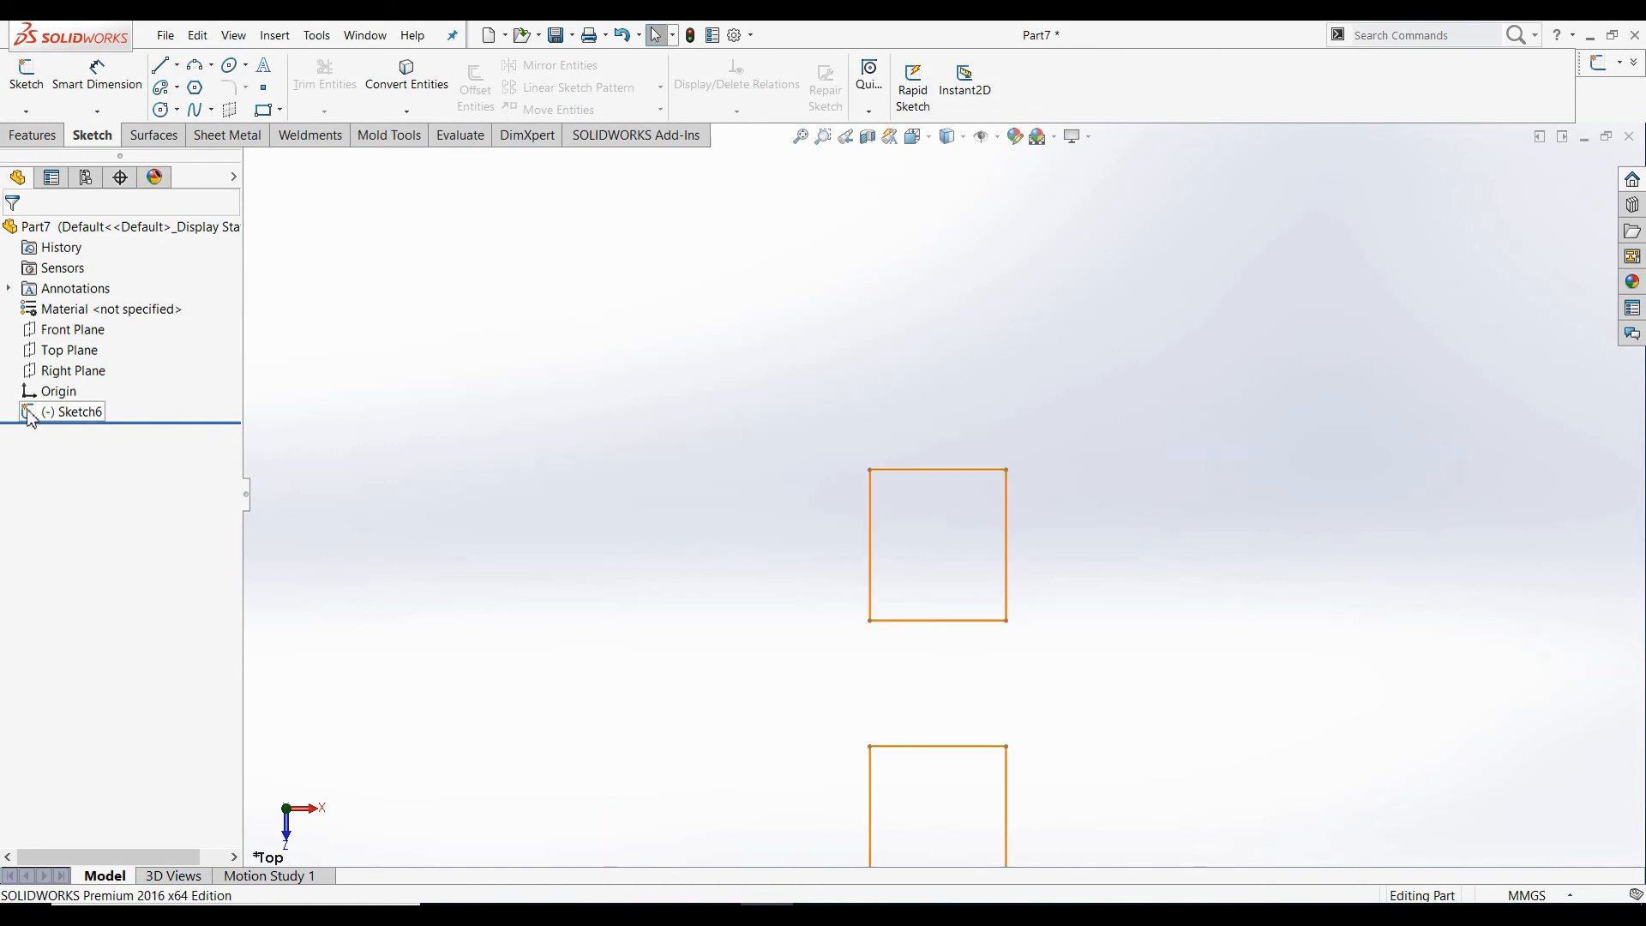
pyautogui.rightClick(36, 413)
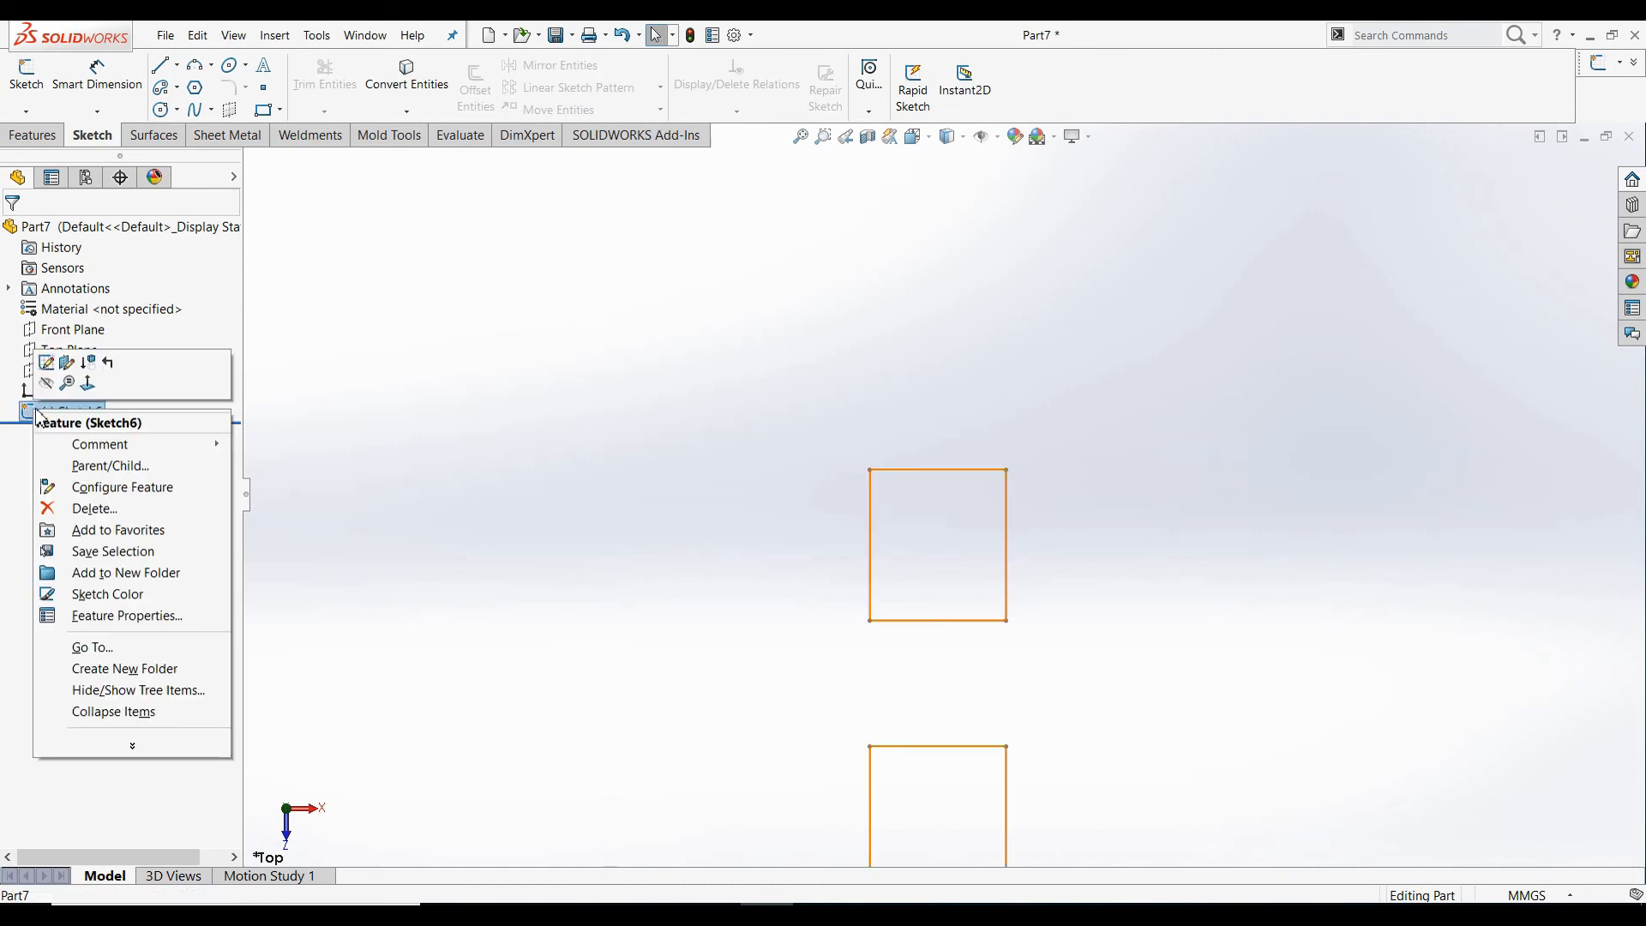
pyautogui.click(47, 387)
pyautogui.rightClick(68, 412)
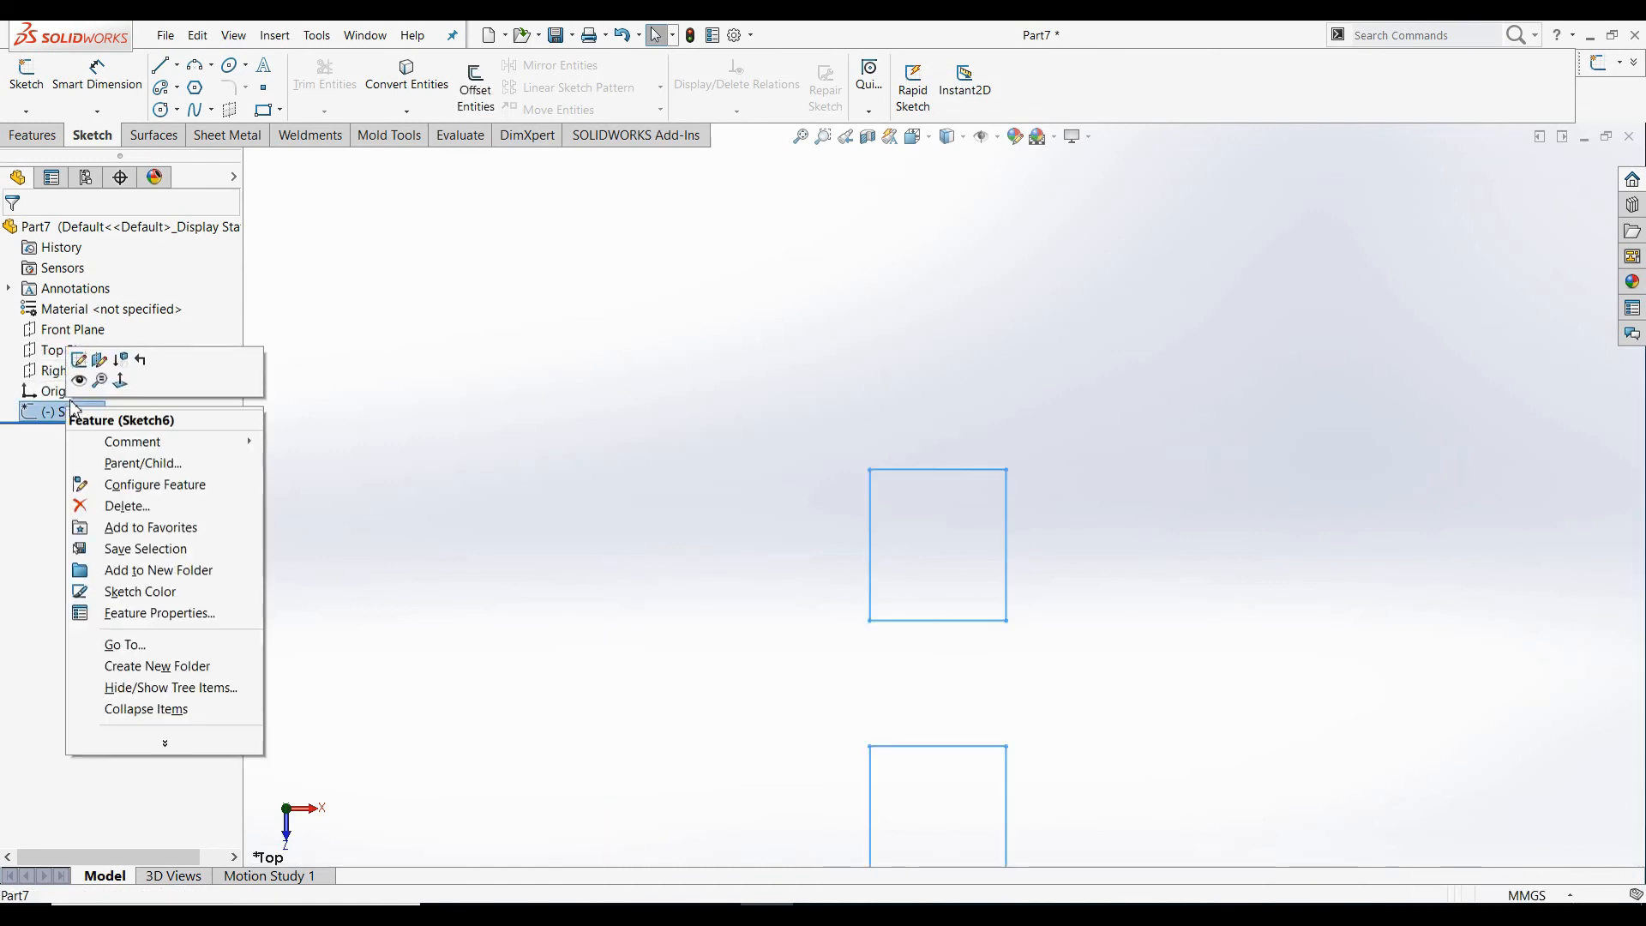
pyautogui.click(80, 384)
pyautogui.rightClick(73, 421)
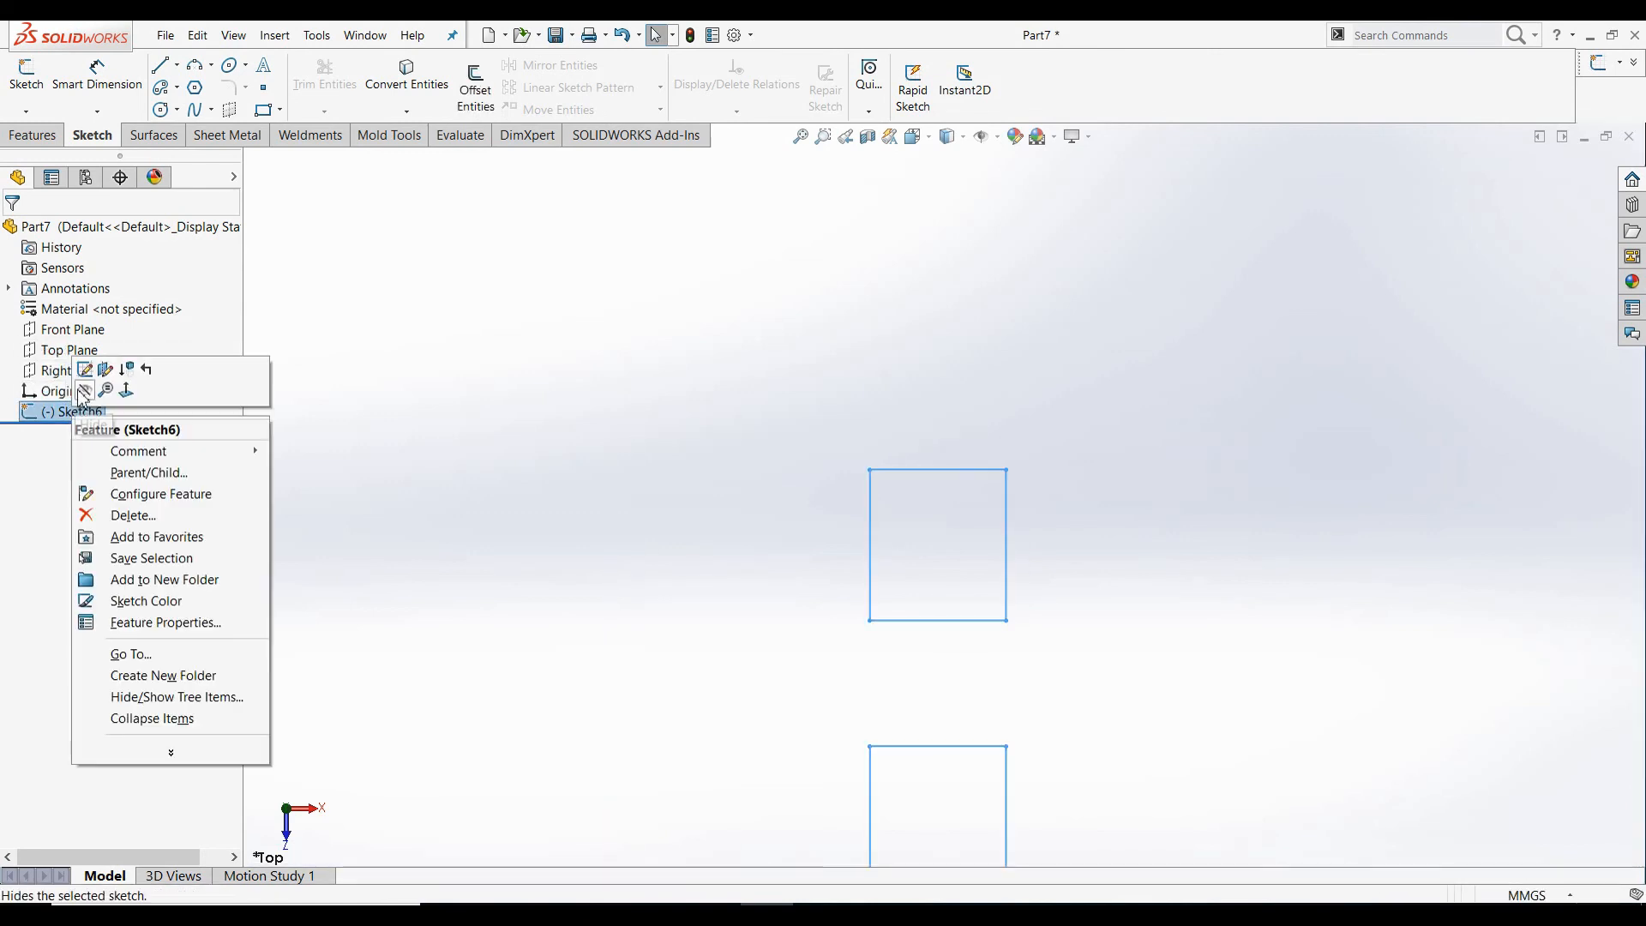
pyautogui.click(86, 371)
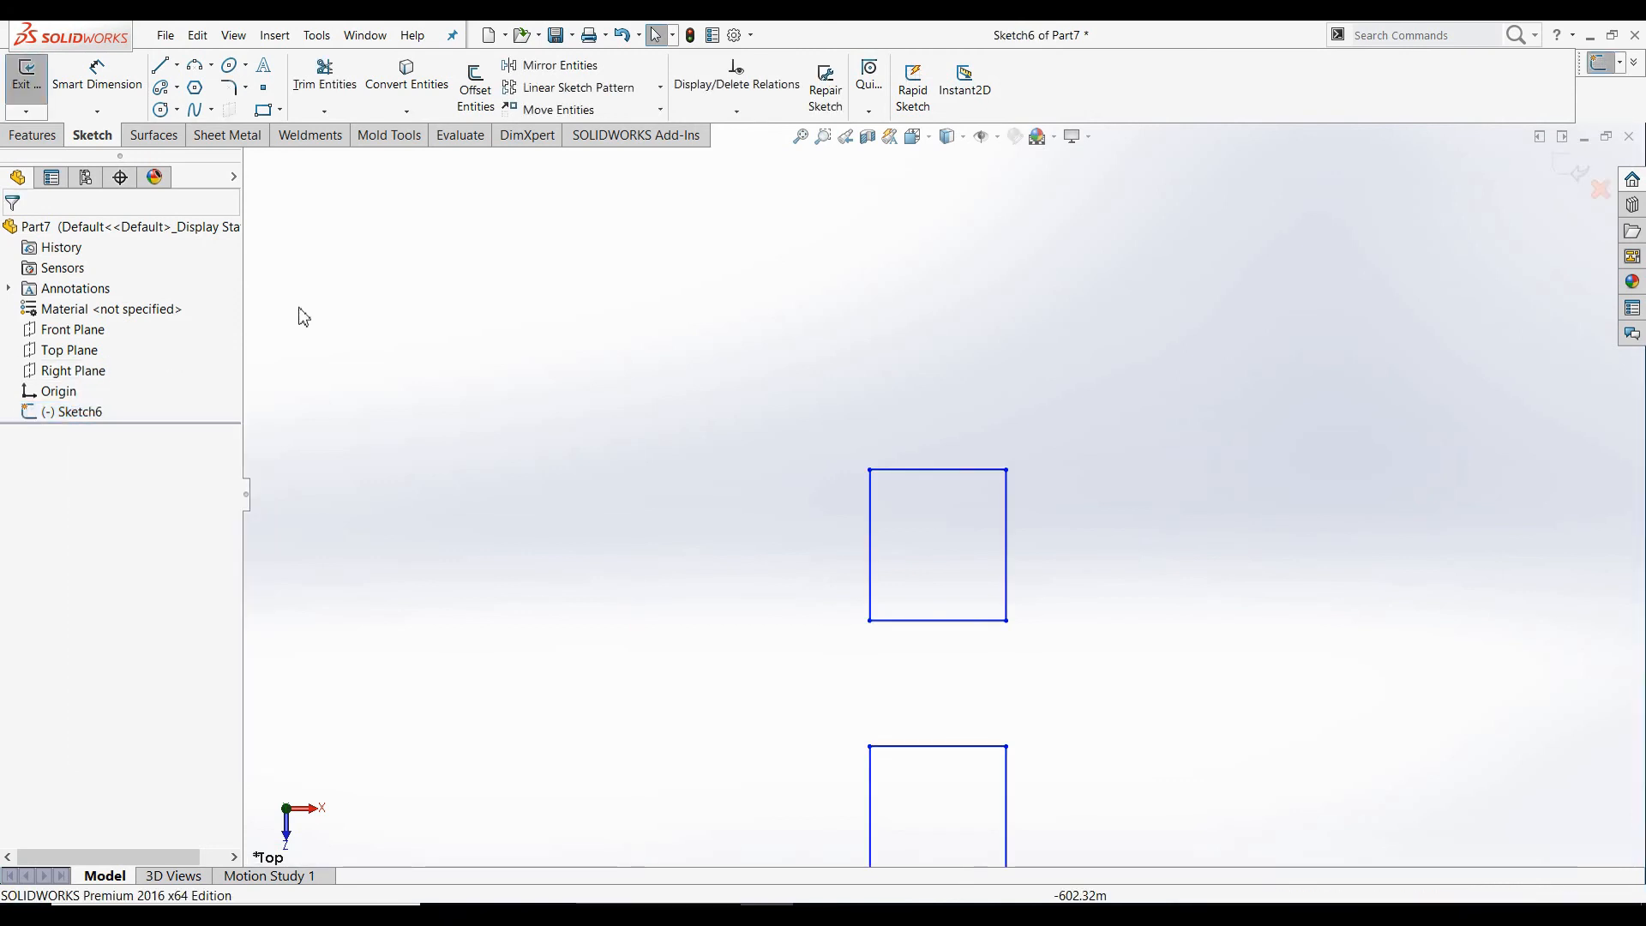
# - Stretch the upper rectangle's top and right edges with From/To, pulling their shared corner up and outward to form a slanted quadrilateral
pyautogui.click(660, 110)
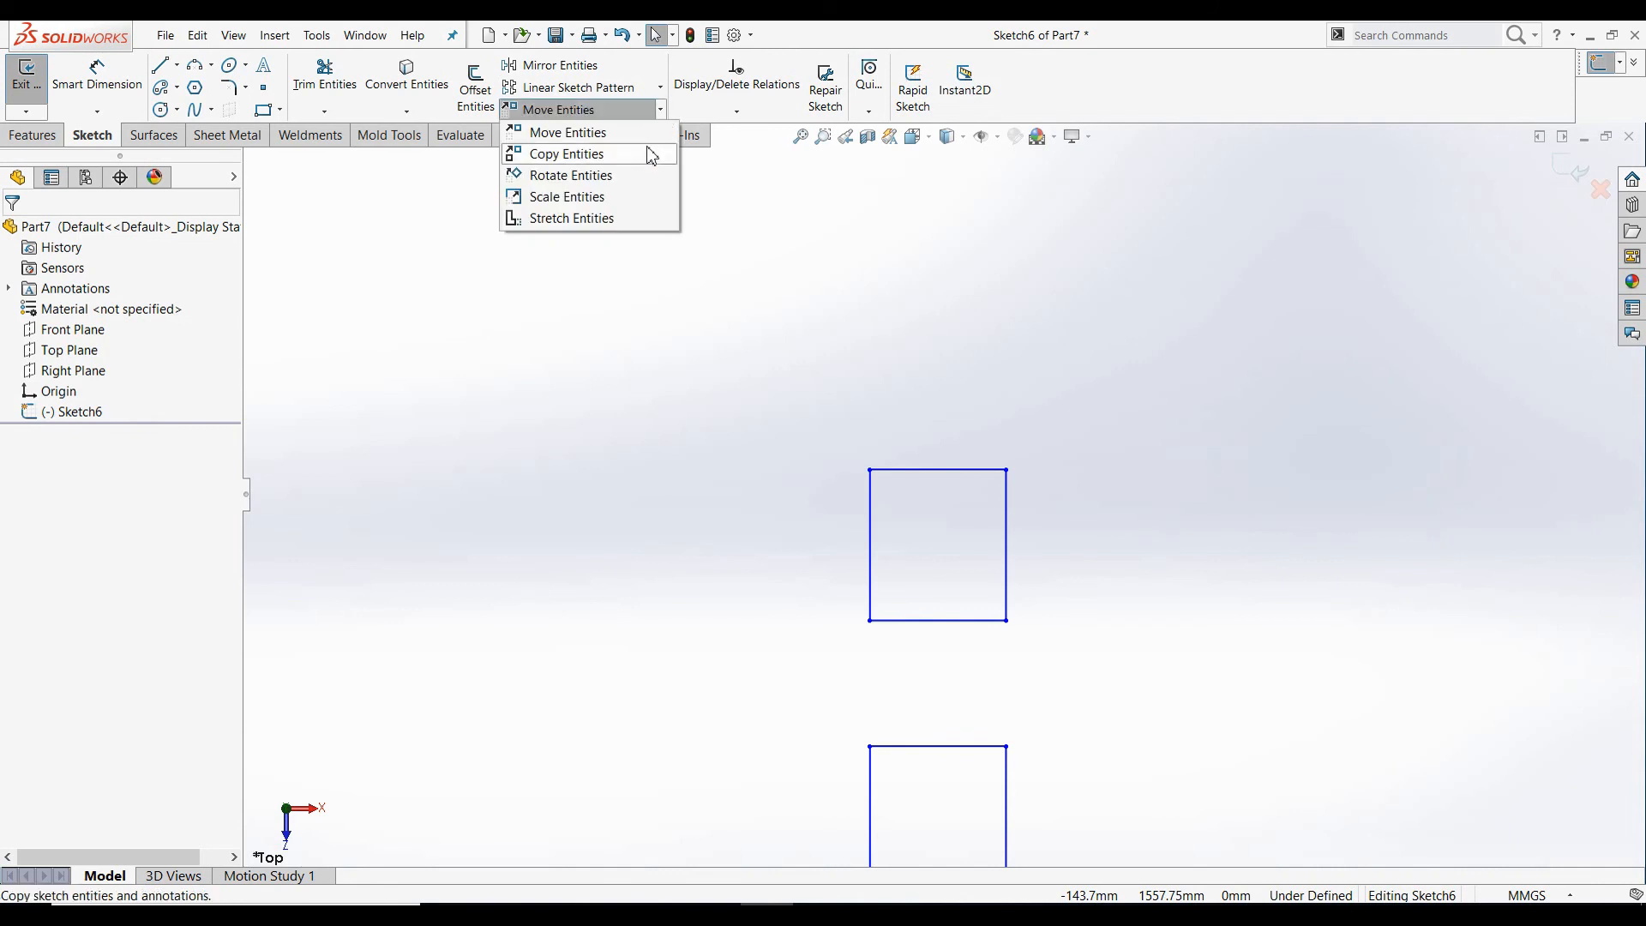
pyautogui.click(622, 220)
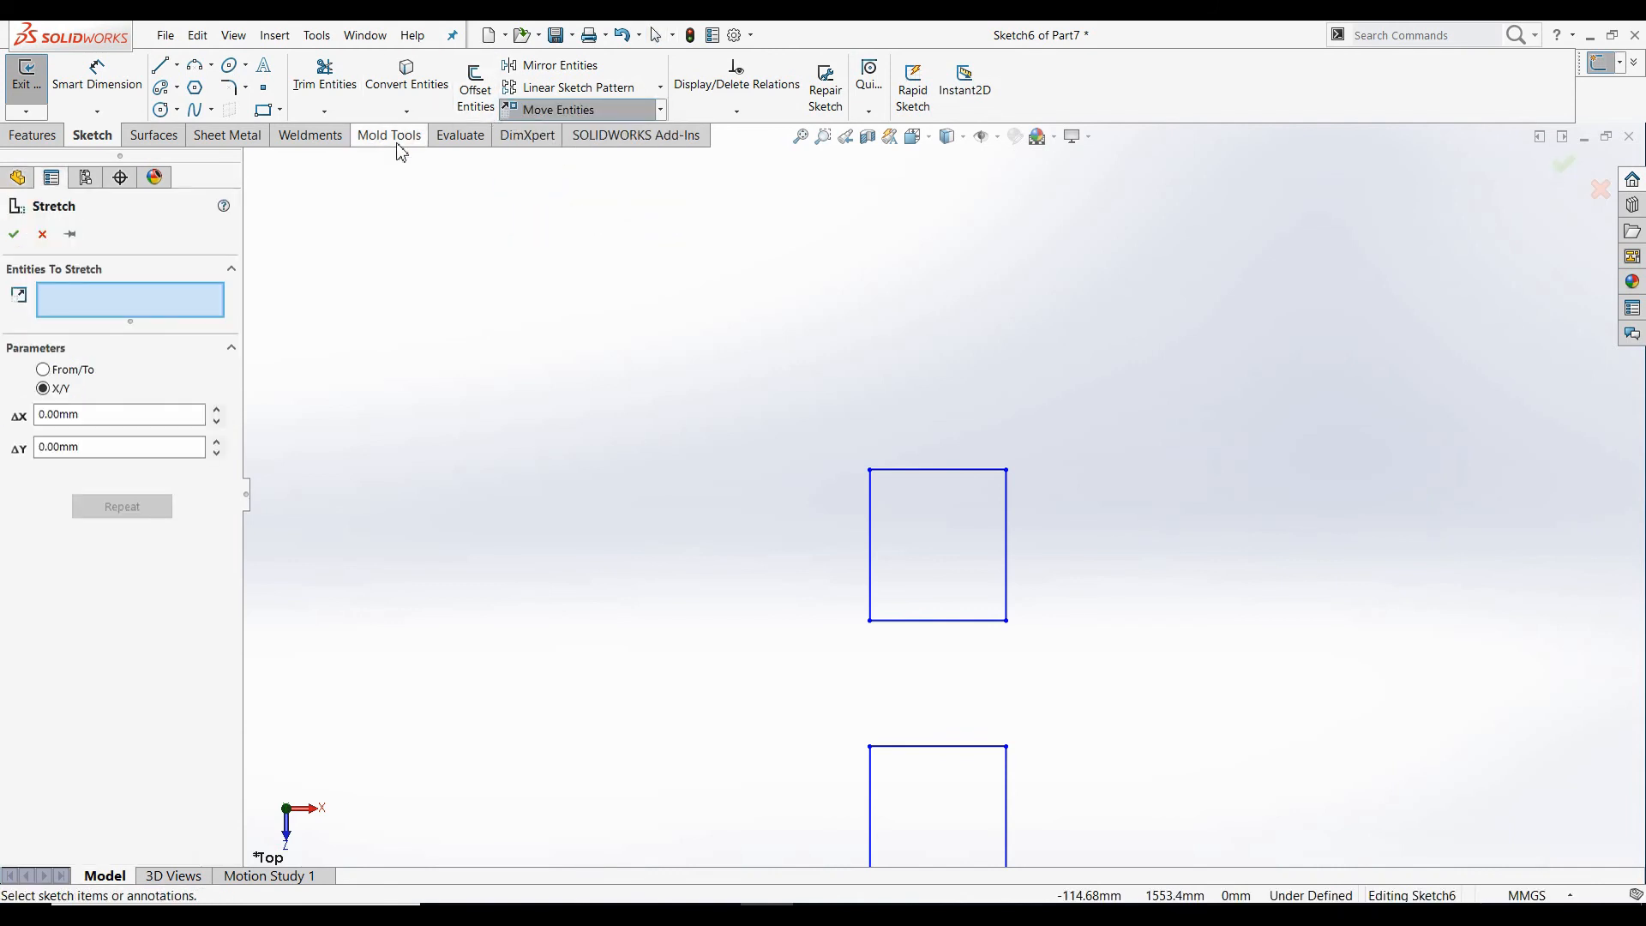
pyautogui.click(1008, 540)
pyautogui.click(955, 471)
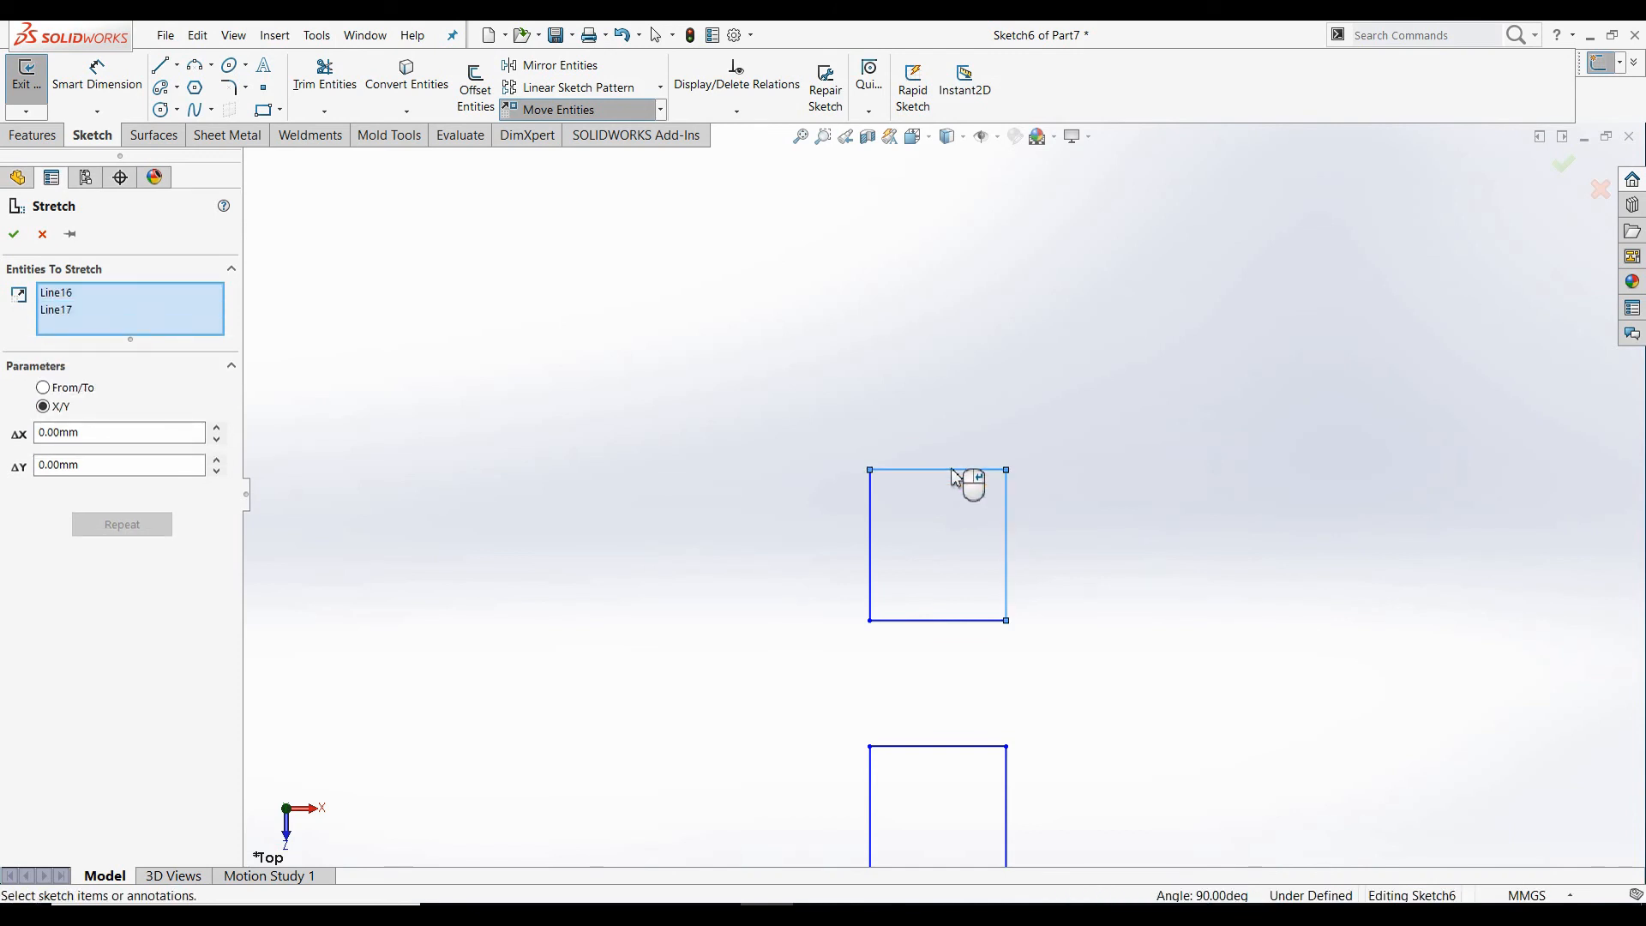
pyautogui.click(45, 389)
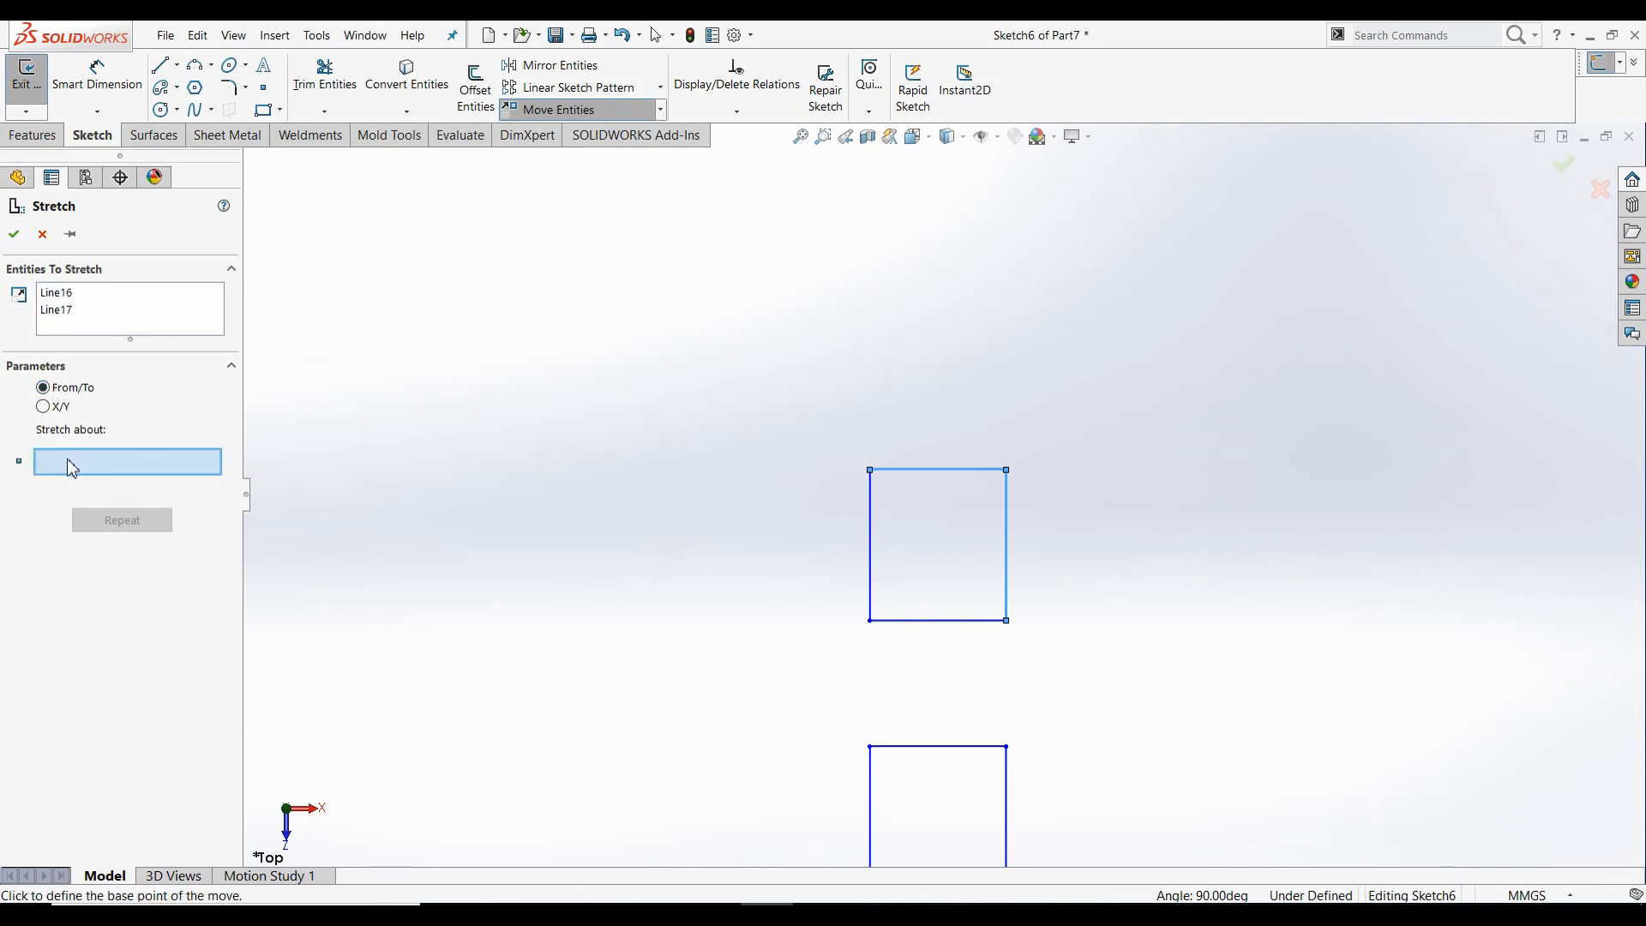
pyautogui.click(1007, 470)
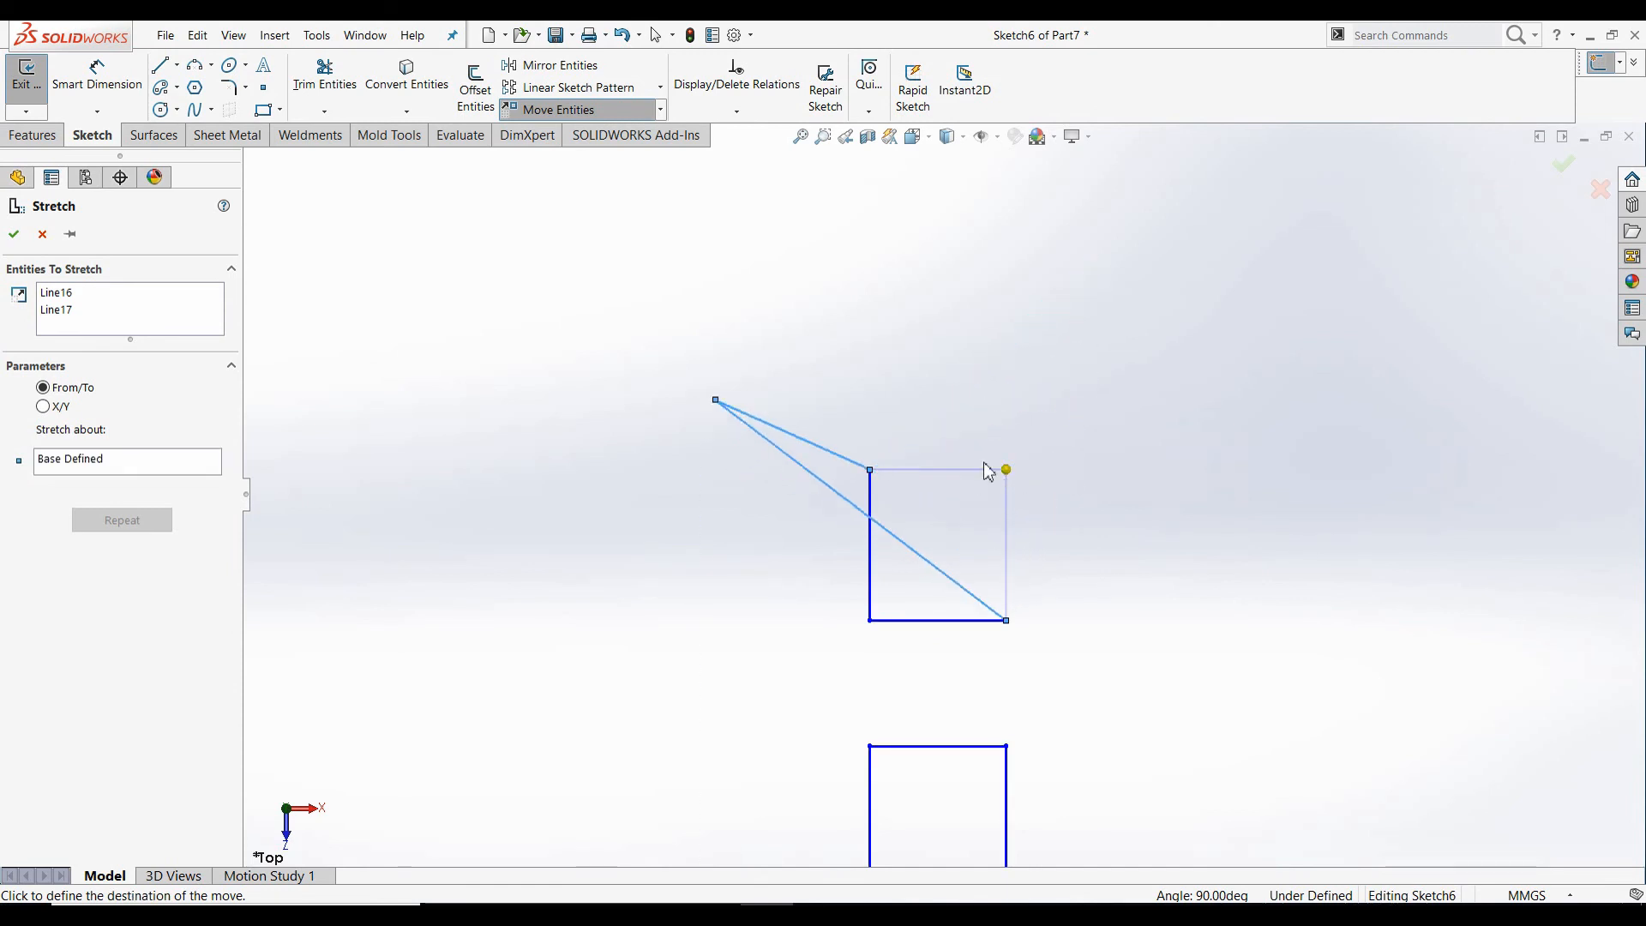
pyautogui.click(1147, 288)
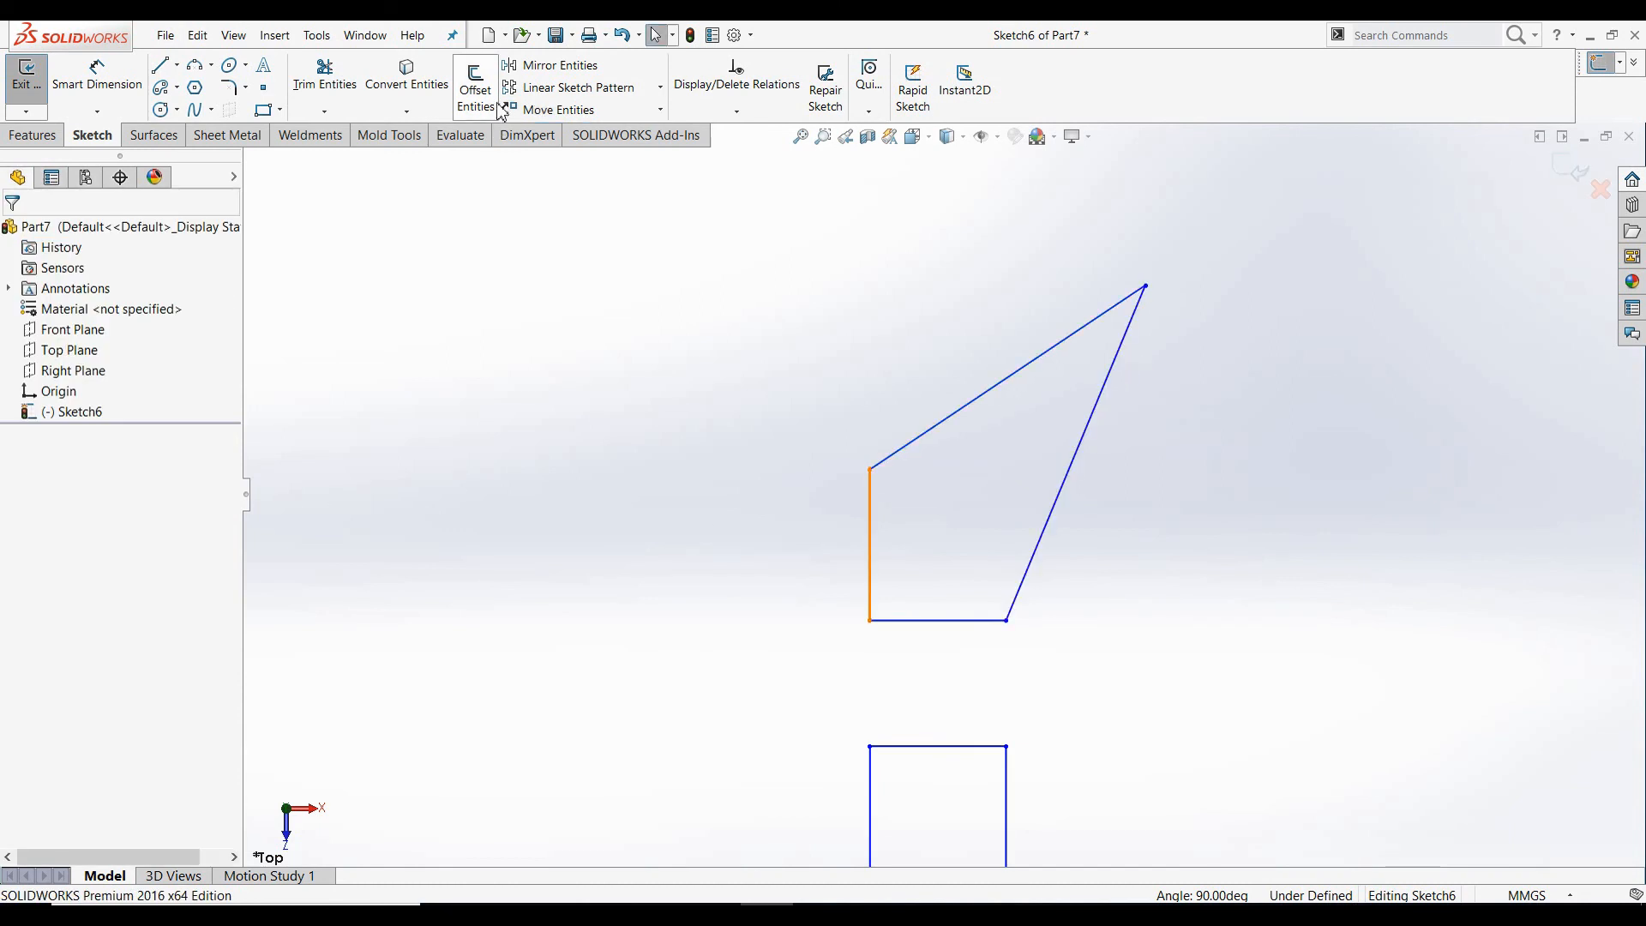
pyautogui.click(660, 109)
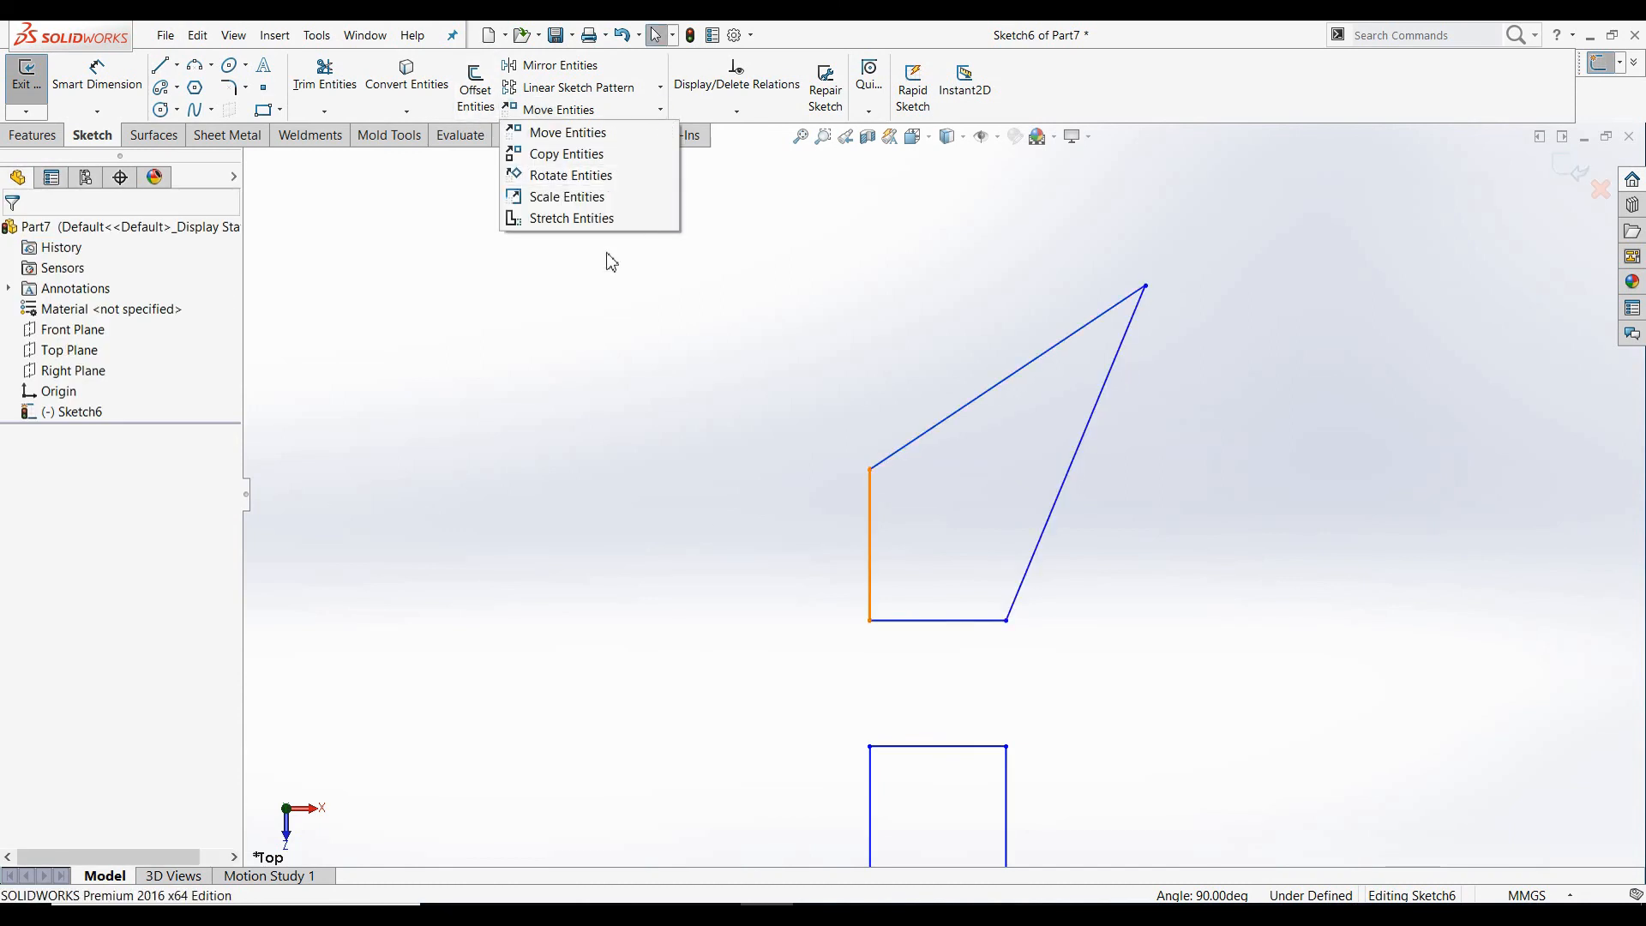
# - Set up an X/Y stretch with Stretch Entities on the upper quadrilateral's vertical left edge and horizontal bottom edge
pyautogui.click(598, 221)
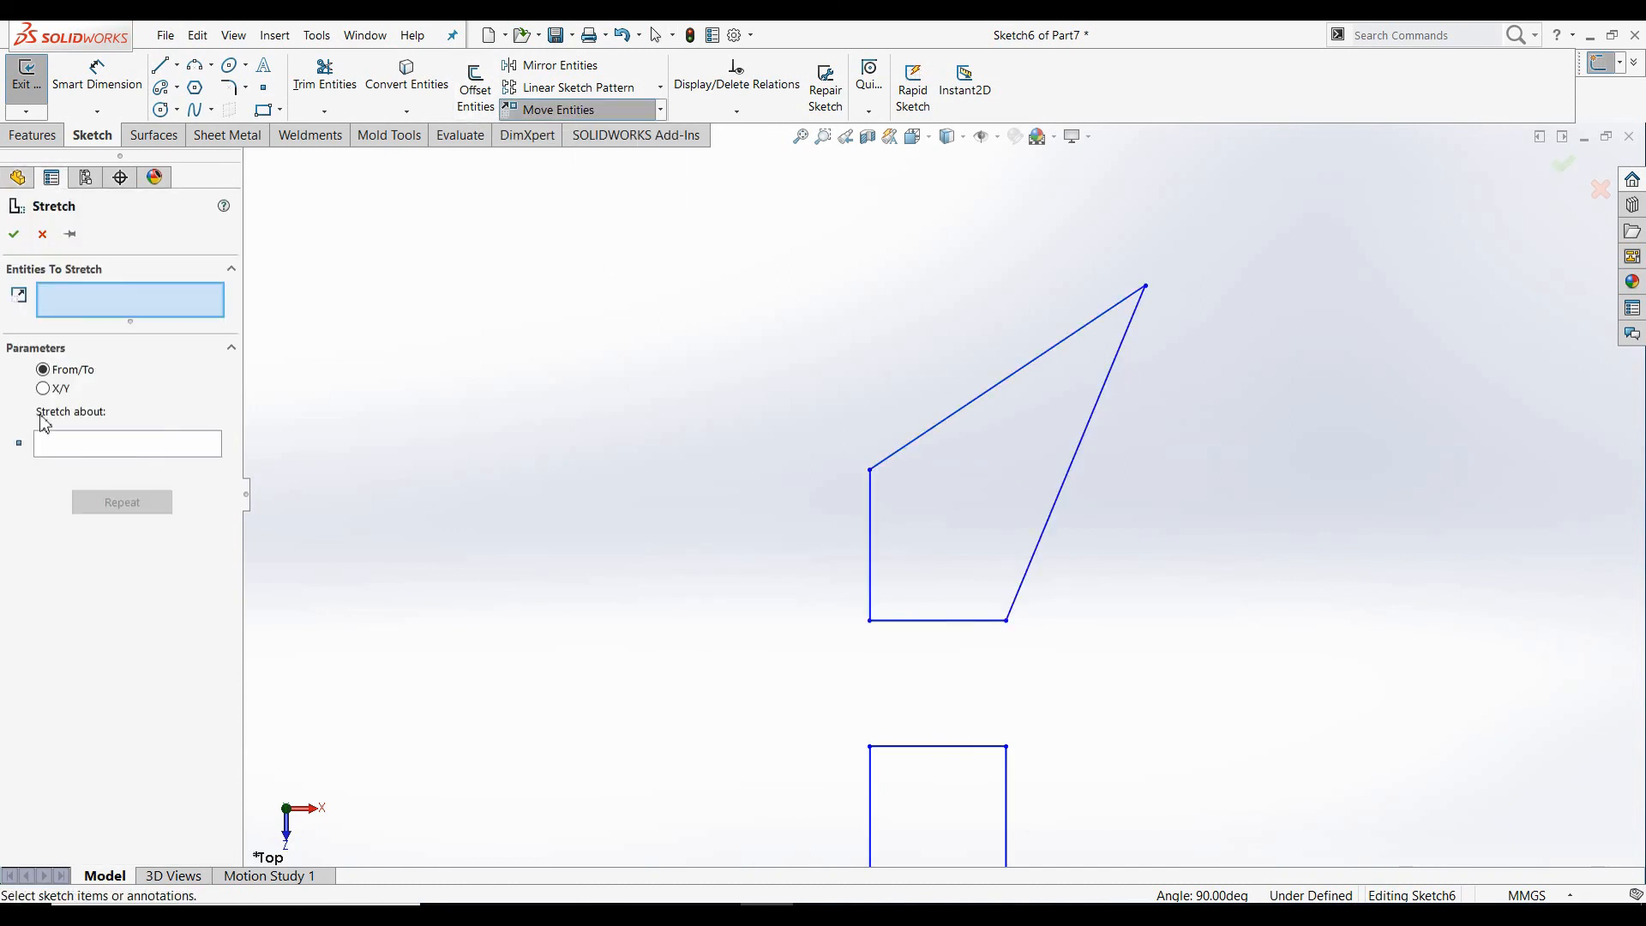
pyautogui.click(43, 390)
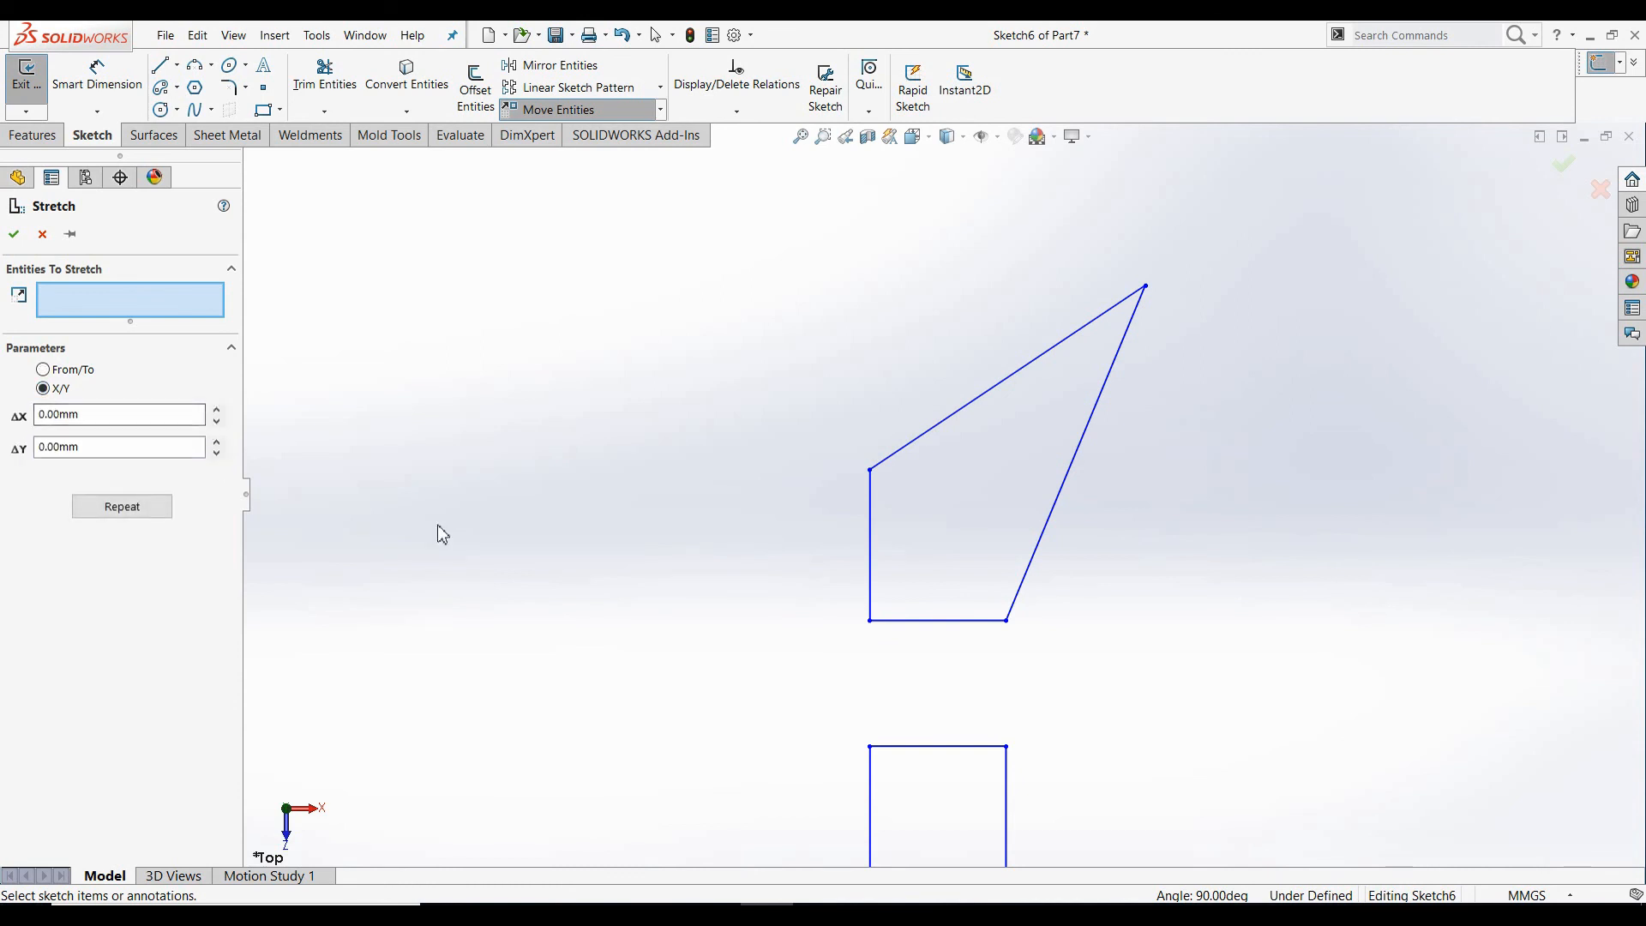
pyautogui.click(871, 540)
pyautogui.click(908, 620)
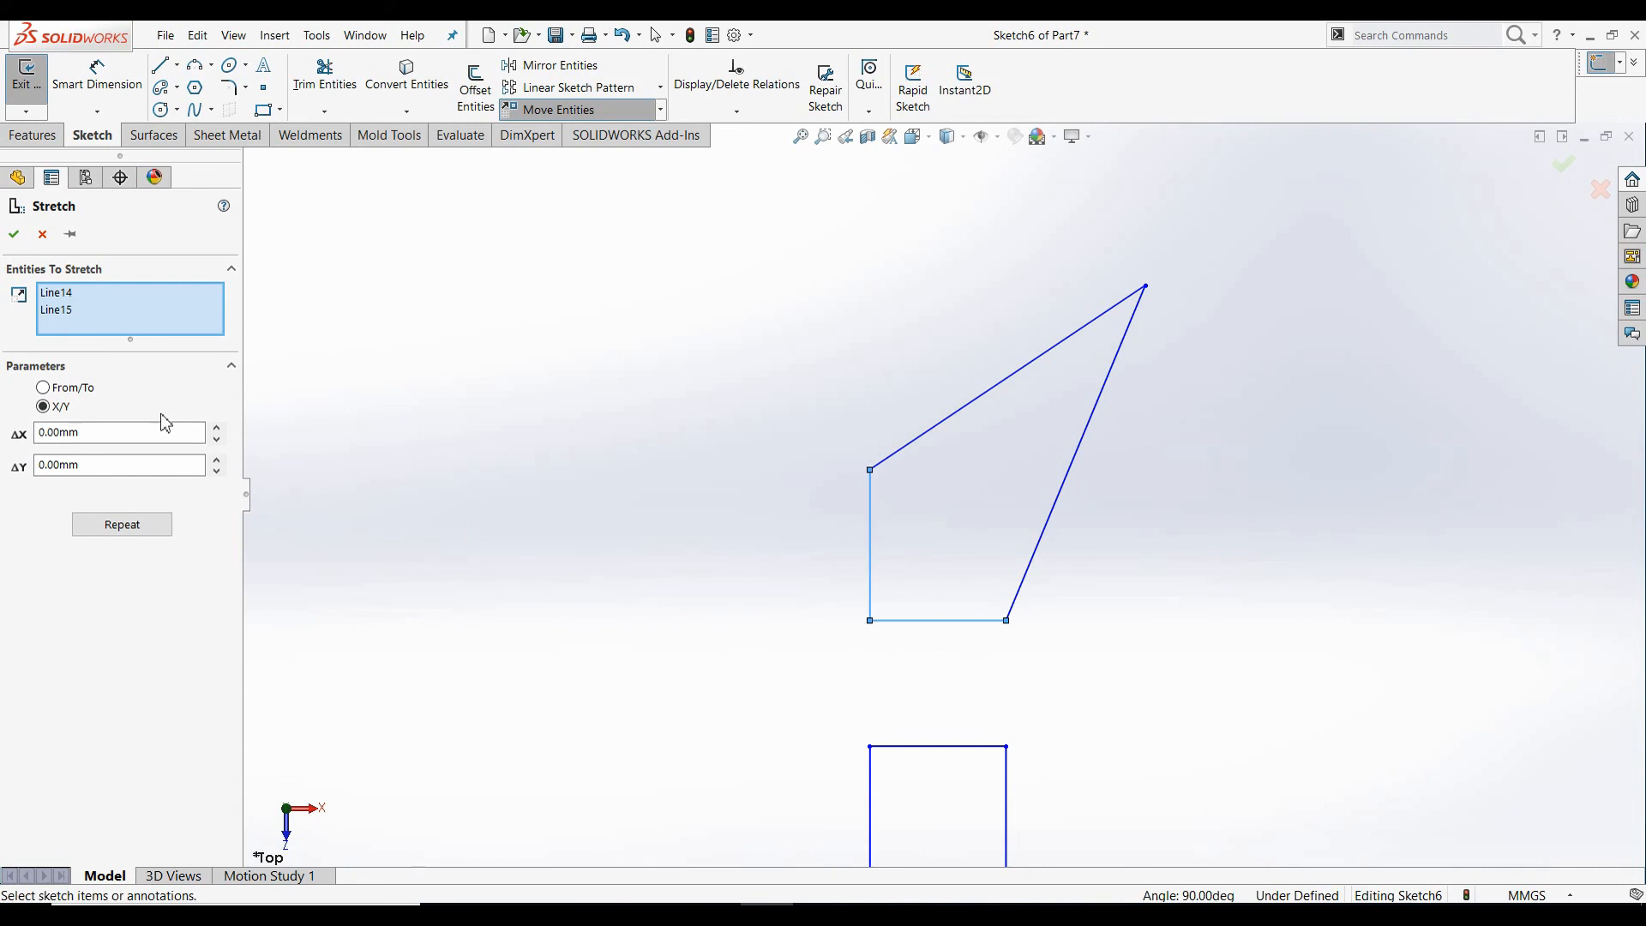
# - Try stretching the two selected edges by ΔX 720 mm and ΔY 440 mm, and cancel the stretch
pyautogui.click(216, 427)
pyautogui.click(216, 428)
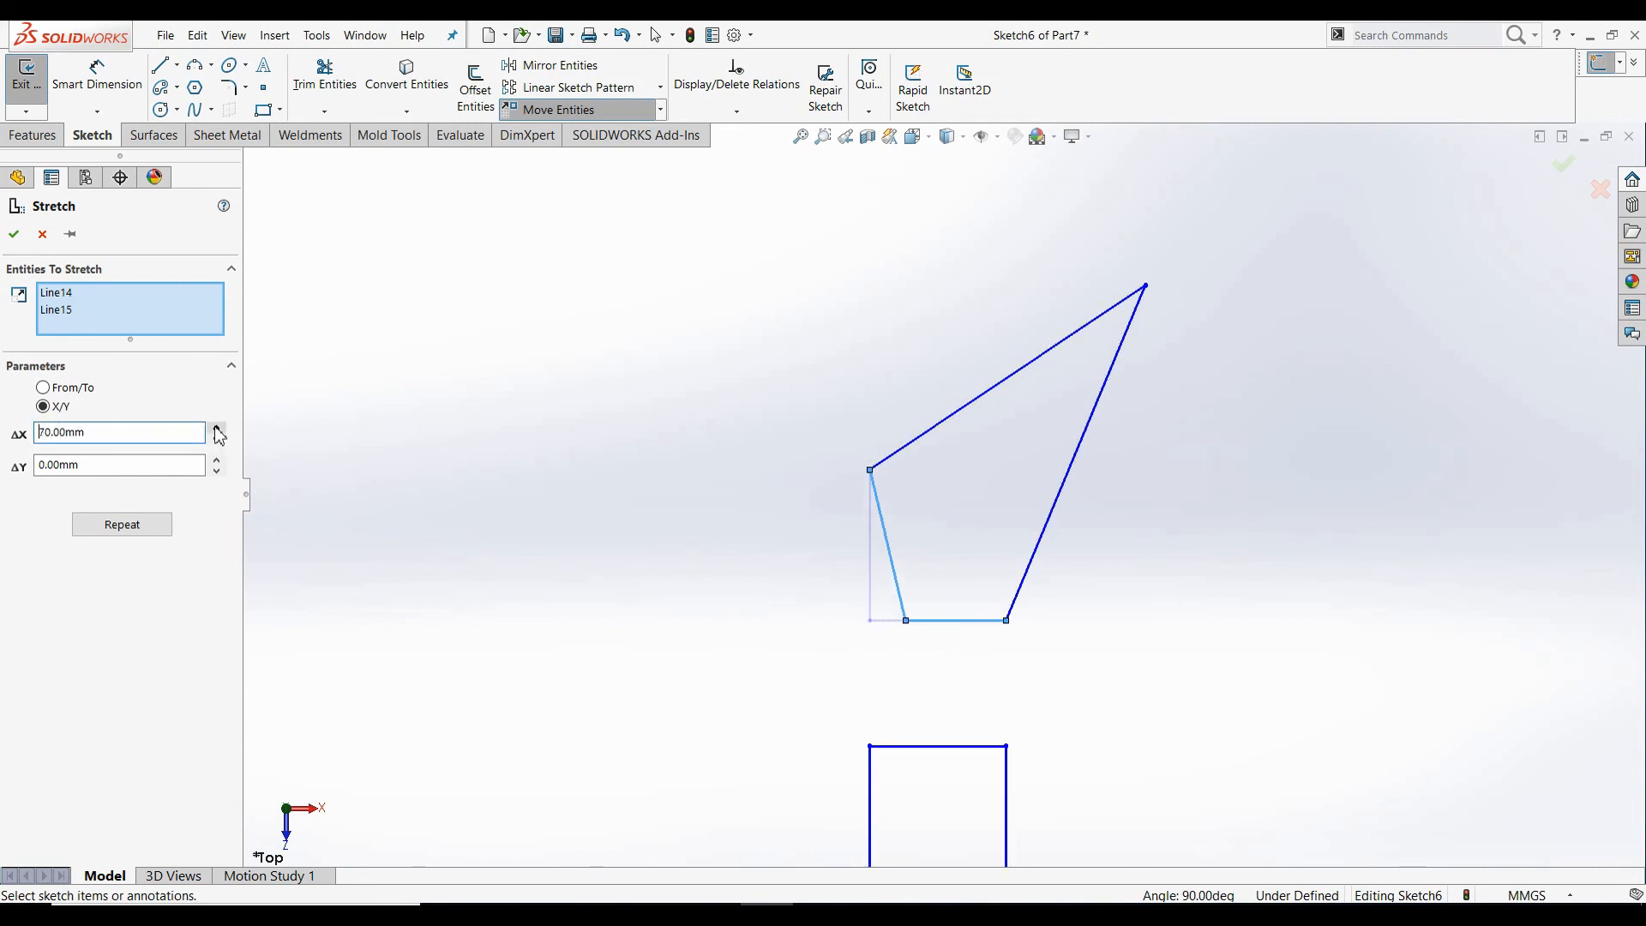
pyautogui.click(216, 460)
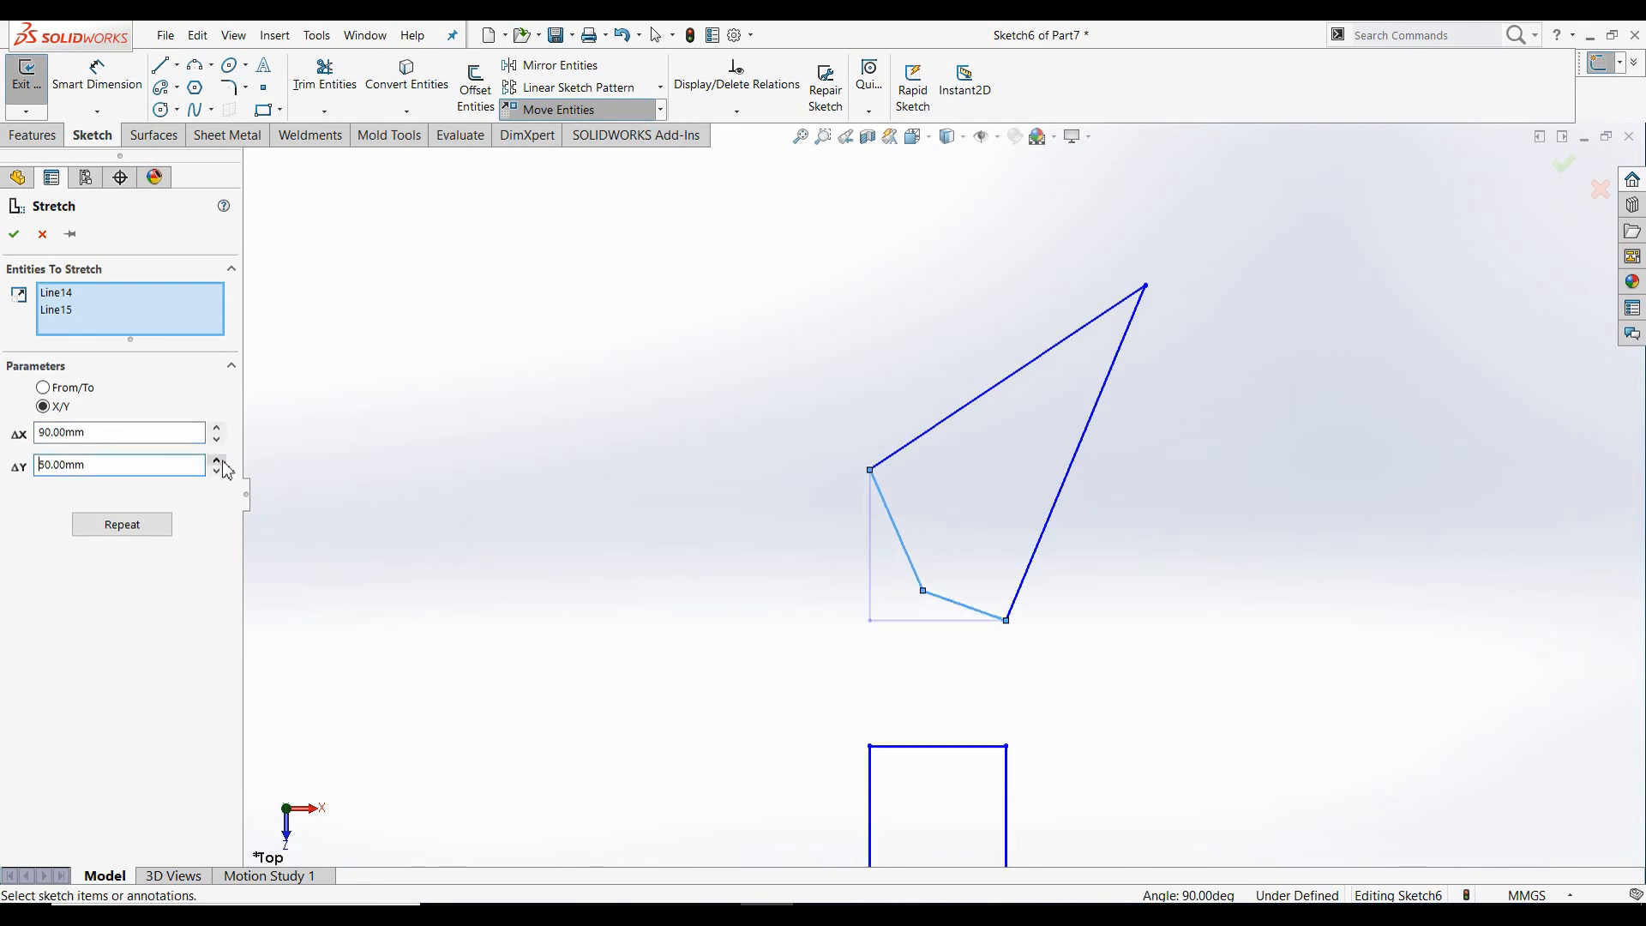
pyautogui.click(162, 530)
pyautogui.click(165, 533)
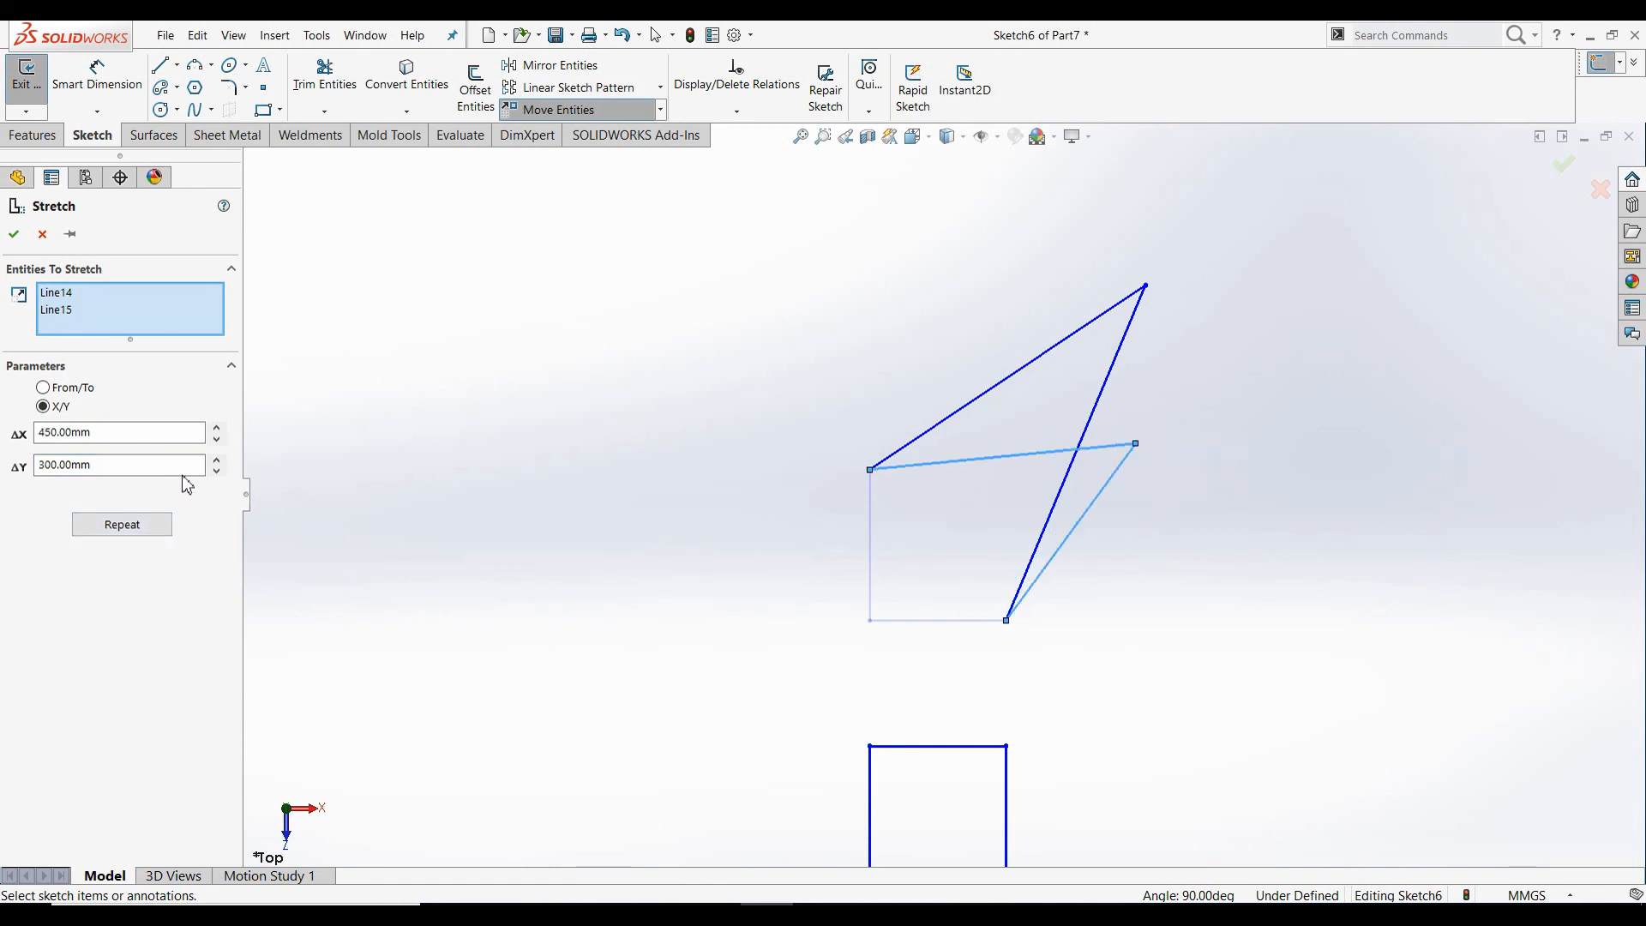
pyautogui.click(217, 470)
pyautogui.click(163, 524)
pyautogui.click(163, 525)
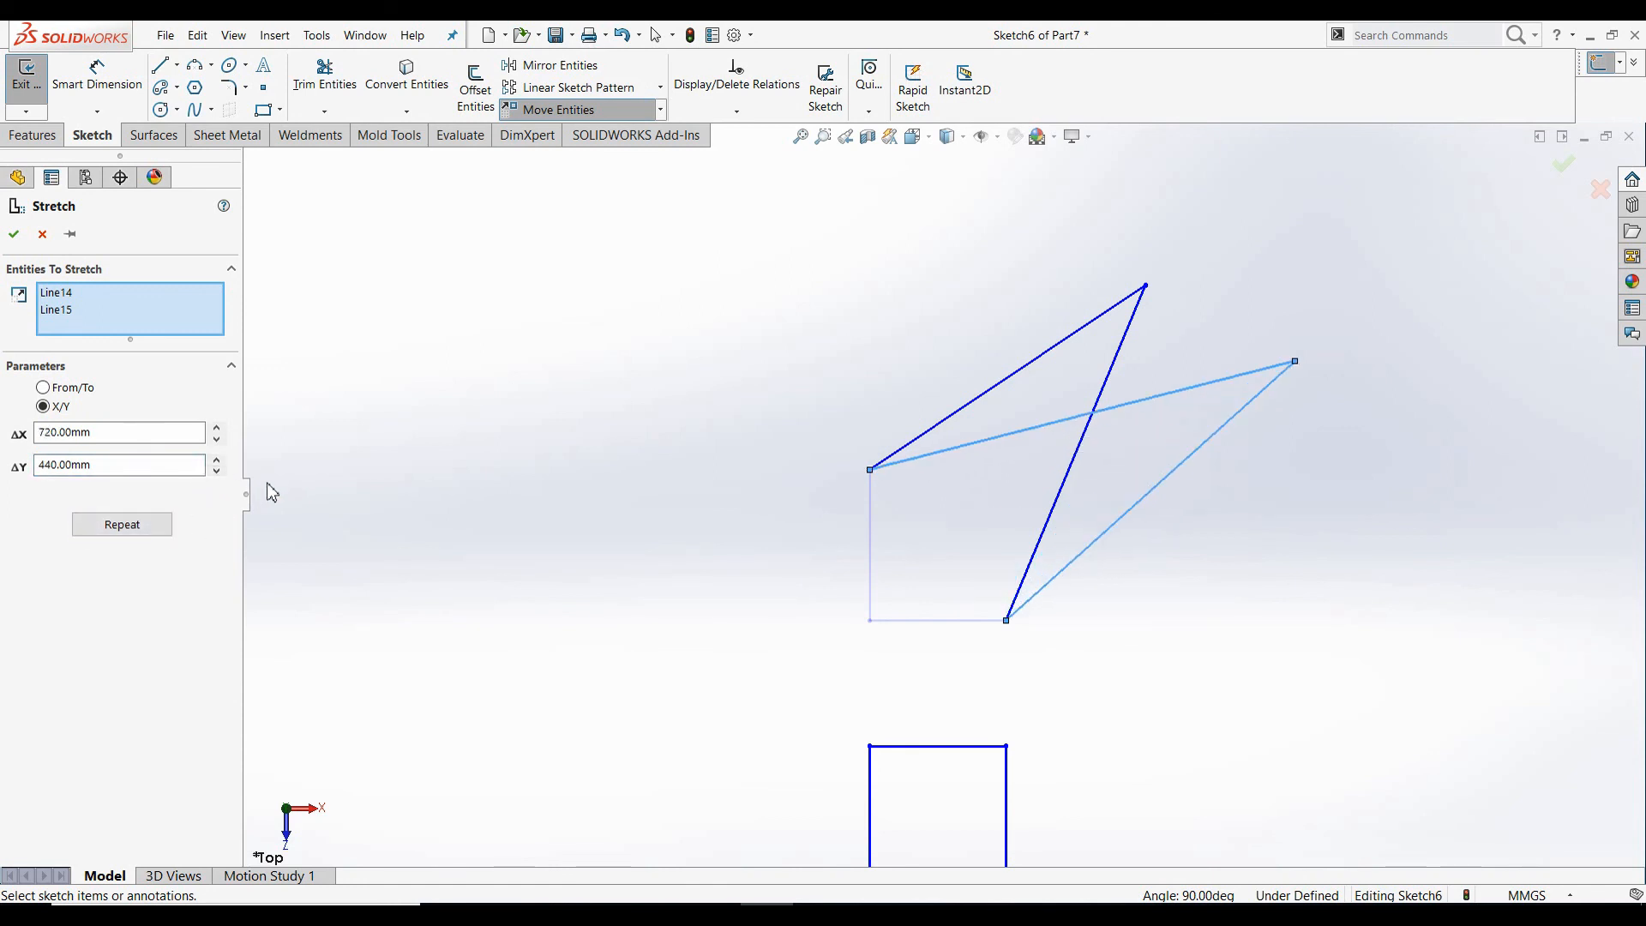
pyautogui.rightClick(32, 63)
pyautogui.press('Escape')
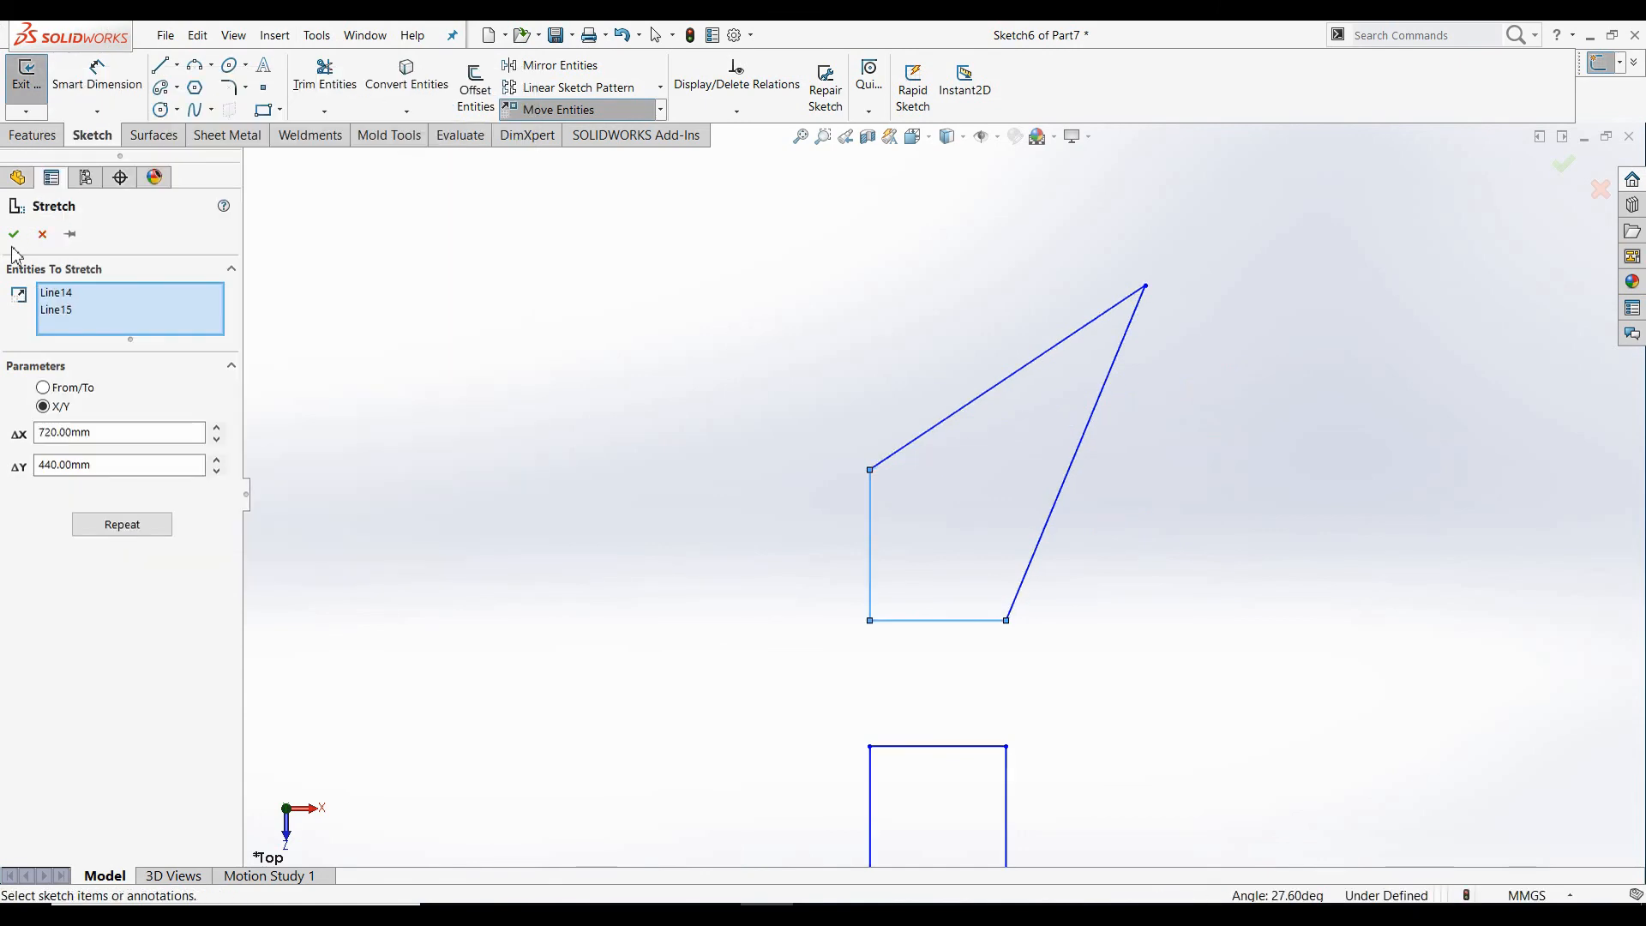
pyautogui.click(40, 236)
# - Pull the lower rectangle's upper-right corner freely up and outward to form a slanted quadrilateral, without using a stretch command
pyautogui.press('f')
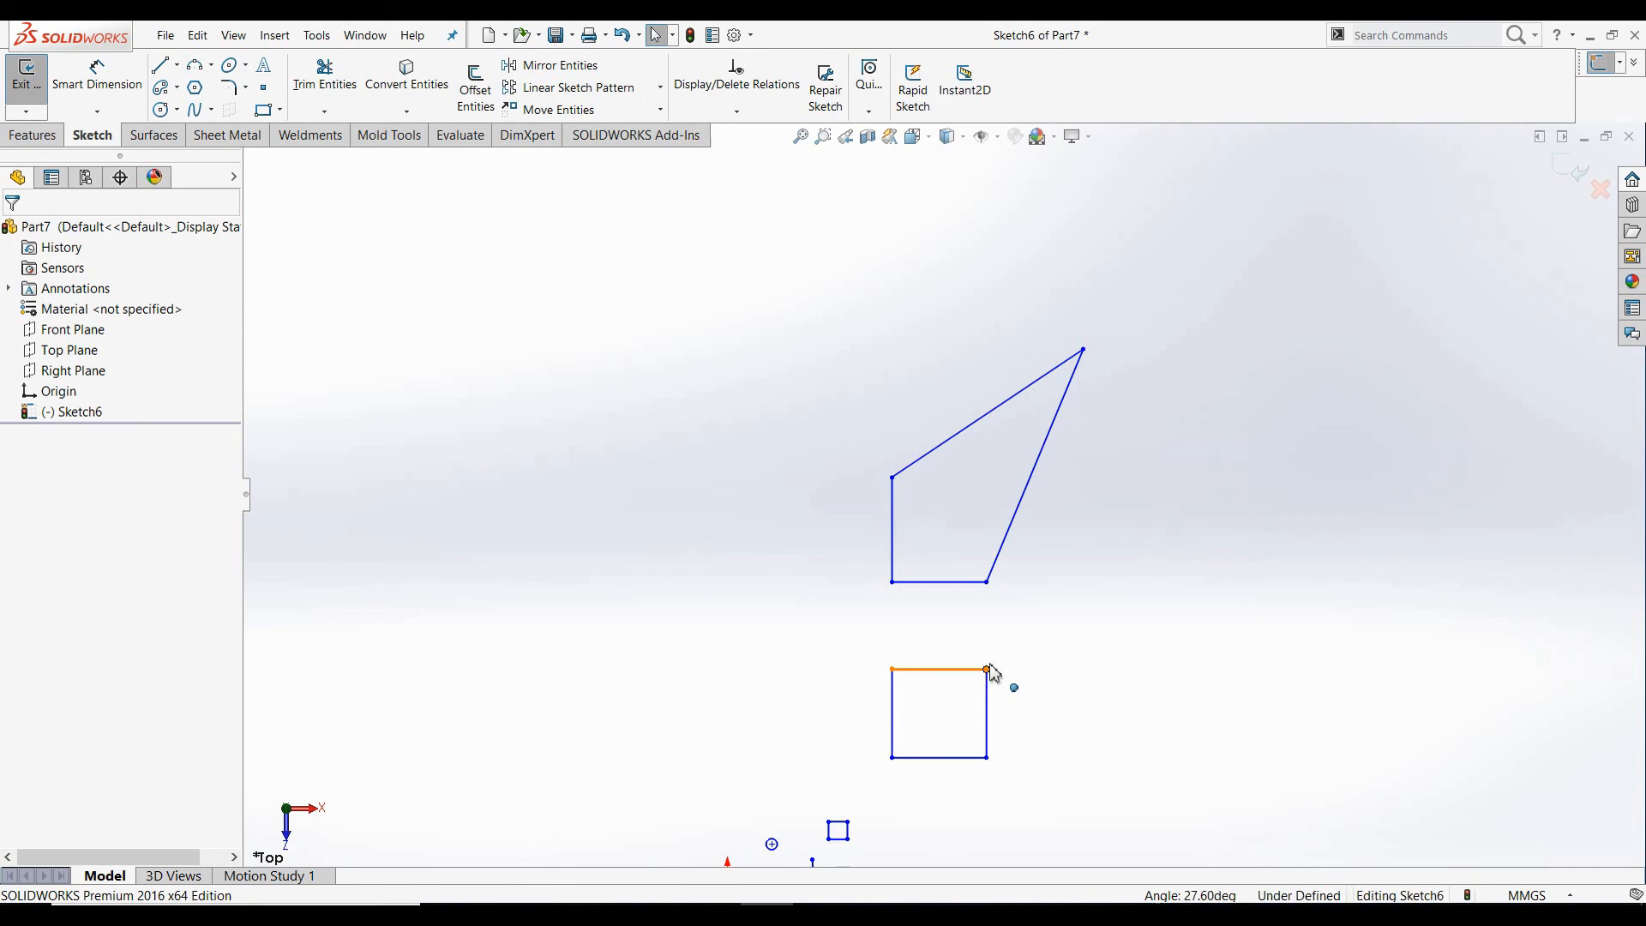
pyautogui.moveTo(992, 679)
pyautogui.mouseDown()
pyautogui.moveTo(1077, 518)
pyautogui.moveTo(1032, 698)
pyautogui.moveTo(1098, 397)
pyautogui.moveTo(1160, 691)
pyautogui.moveTo(1121, 555)
pyautogui.moveTo(1172, 415)
pyautogui.moveTo(1148, 546)
pyautogui.moveTo(1161, 496)
pyautogui.mouseUp()
pyautogui.click(1113, 543)
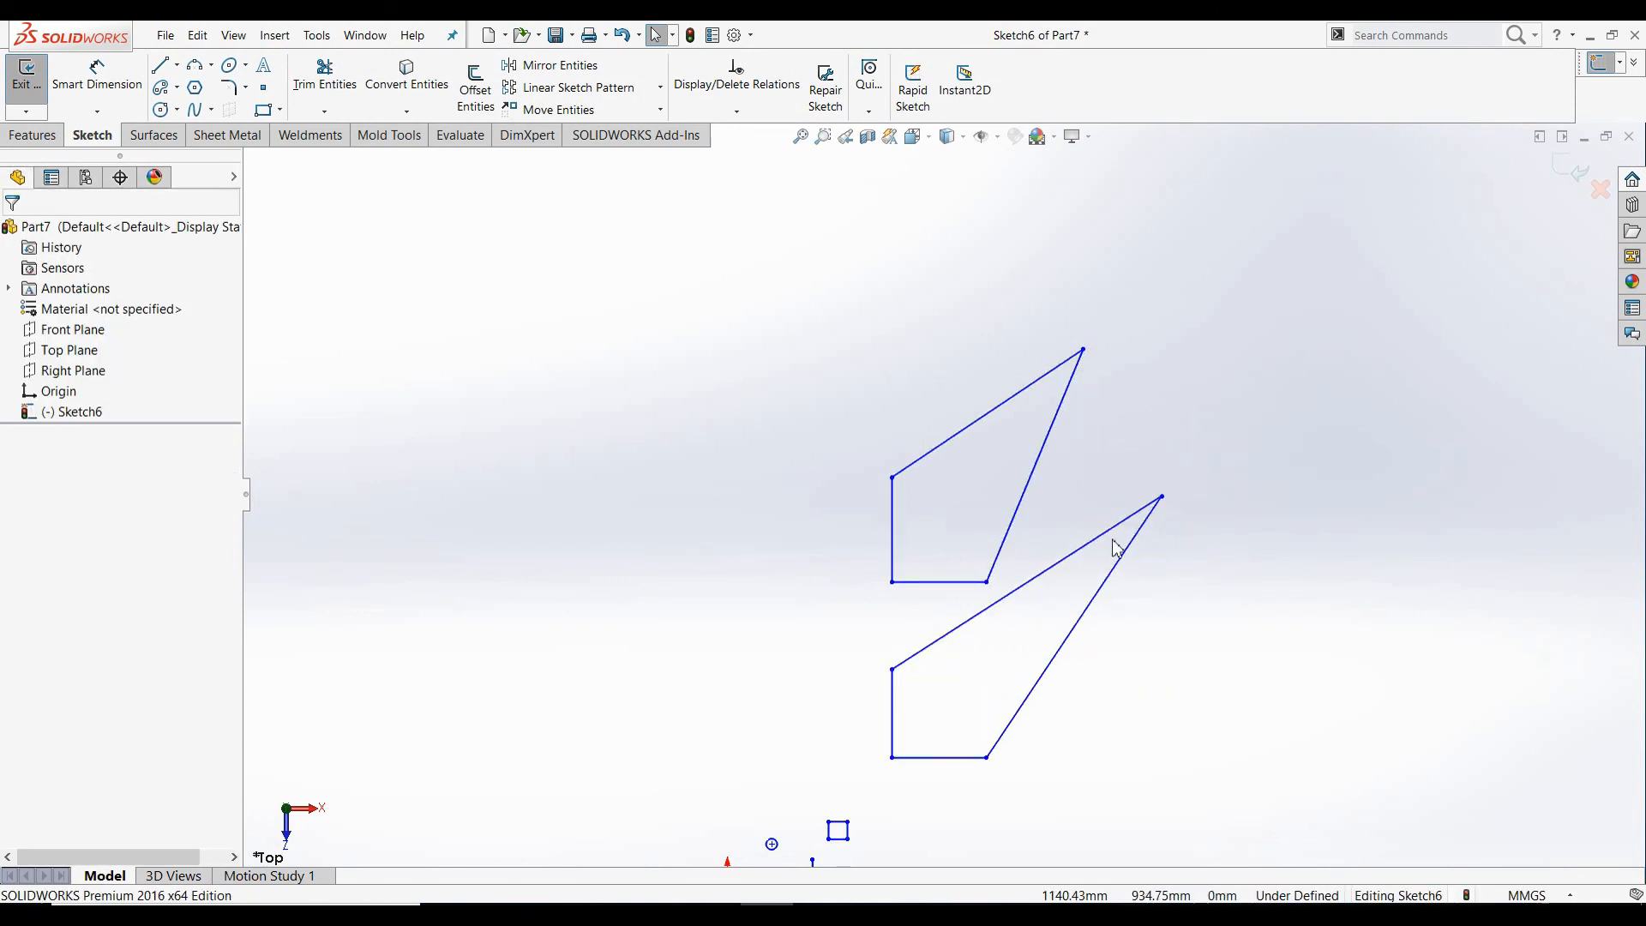
pyautogui.click(660, 110)
pyautogui.click(660, 87)
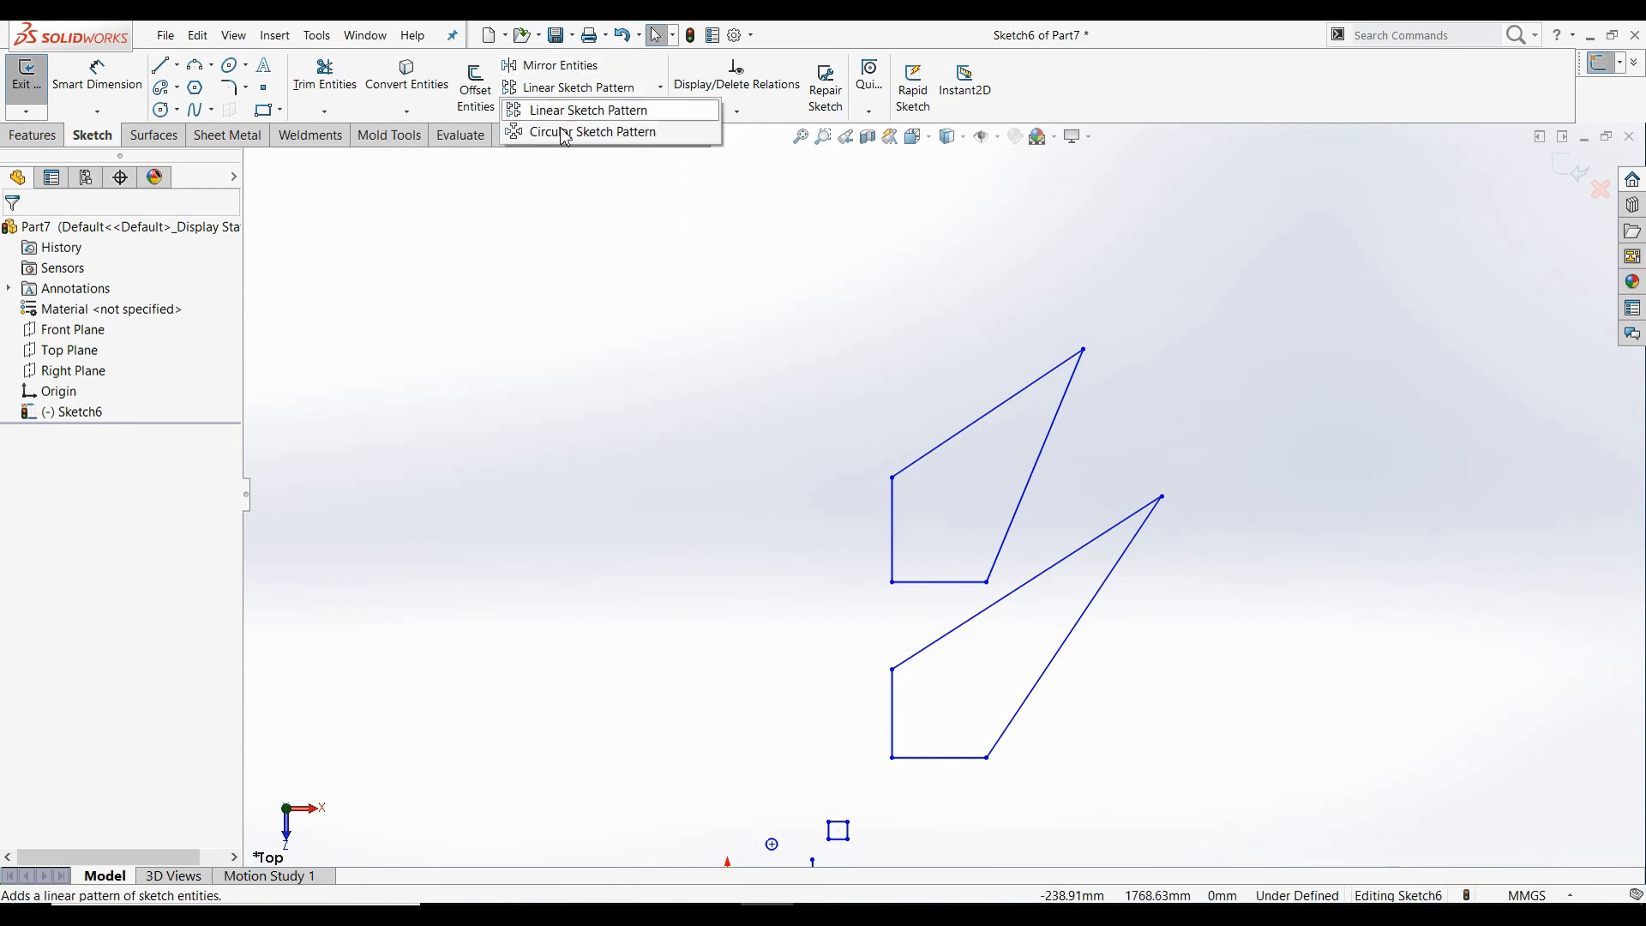
pyautogui.click(559, 204)
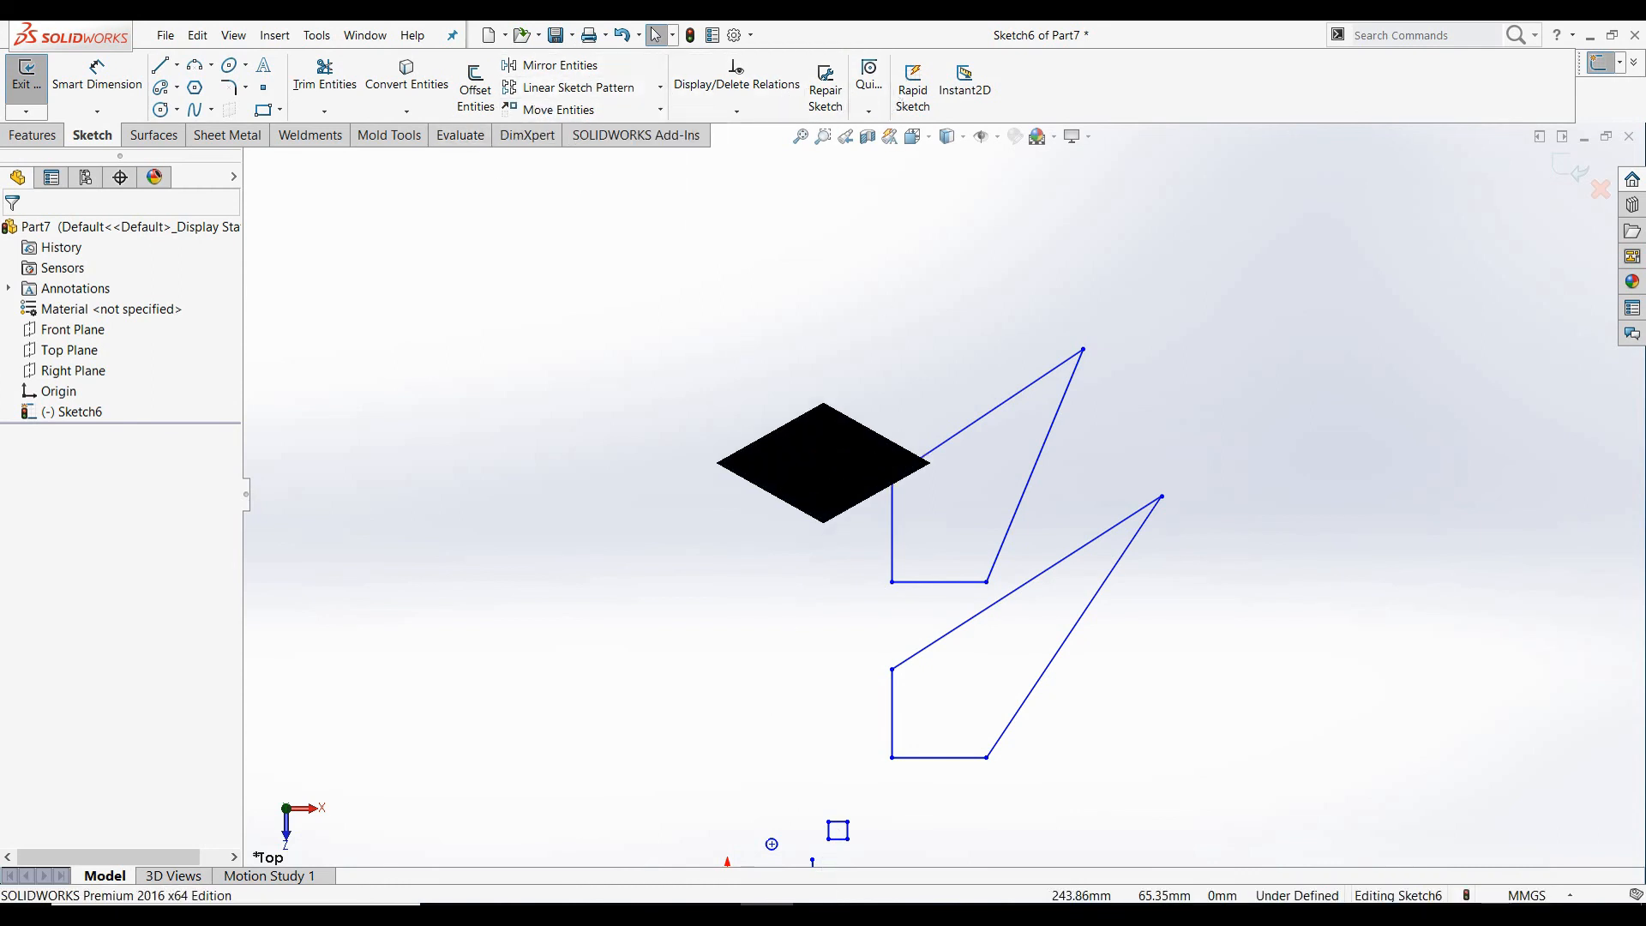